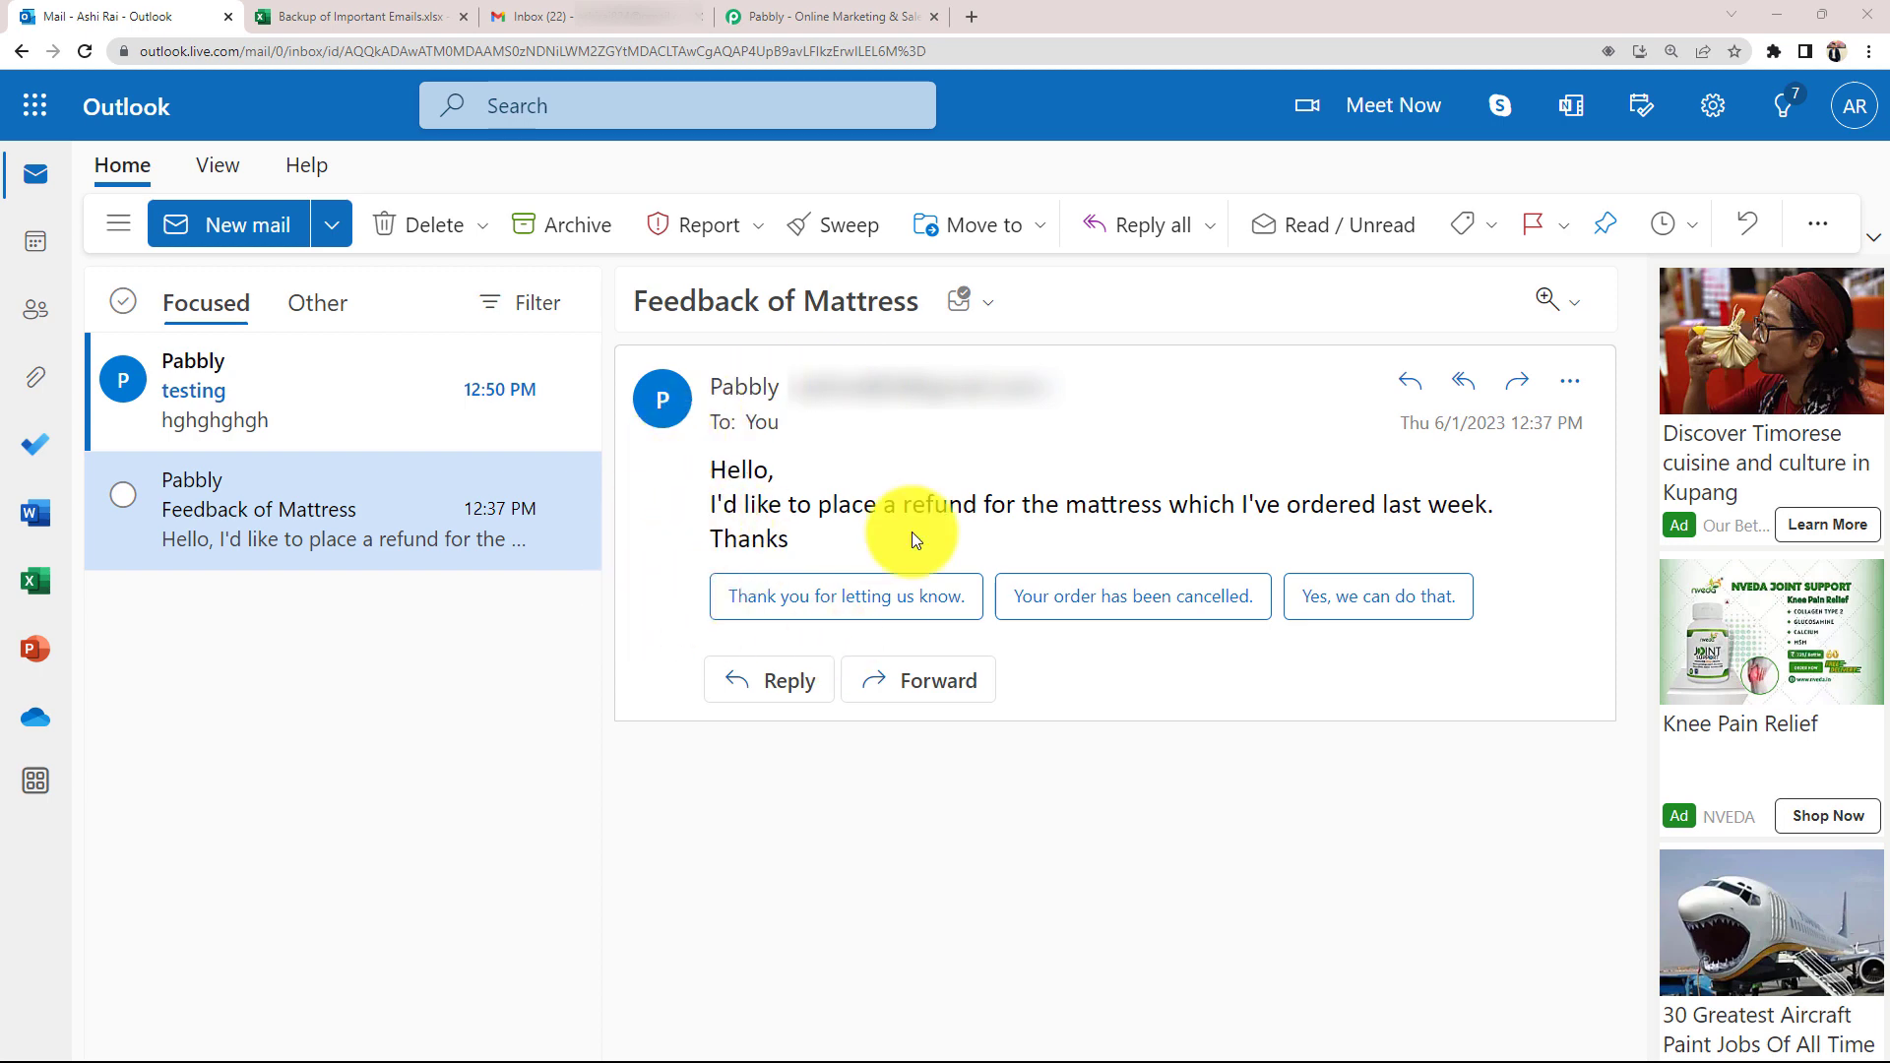
- Compare the Feedback of Mattress email in Outlook with the column headers of the Backup of Important Emails workbook in Excel
left_click(394, 15)
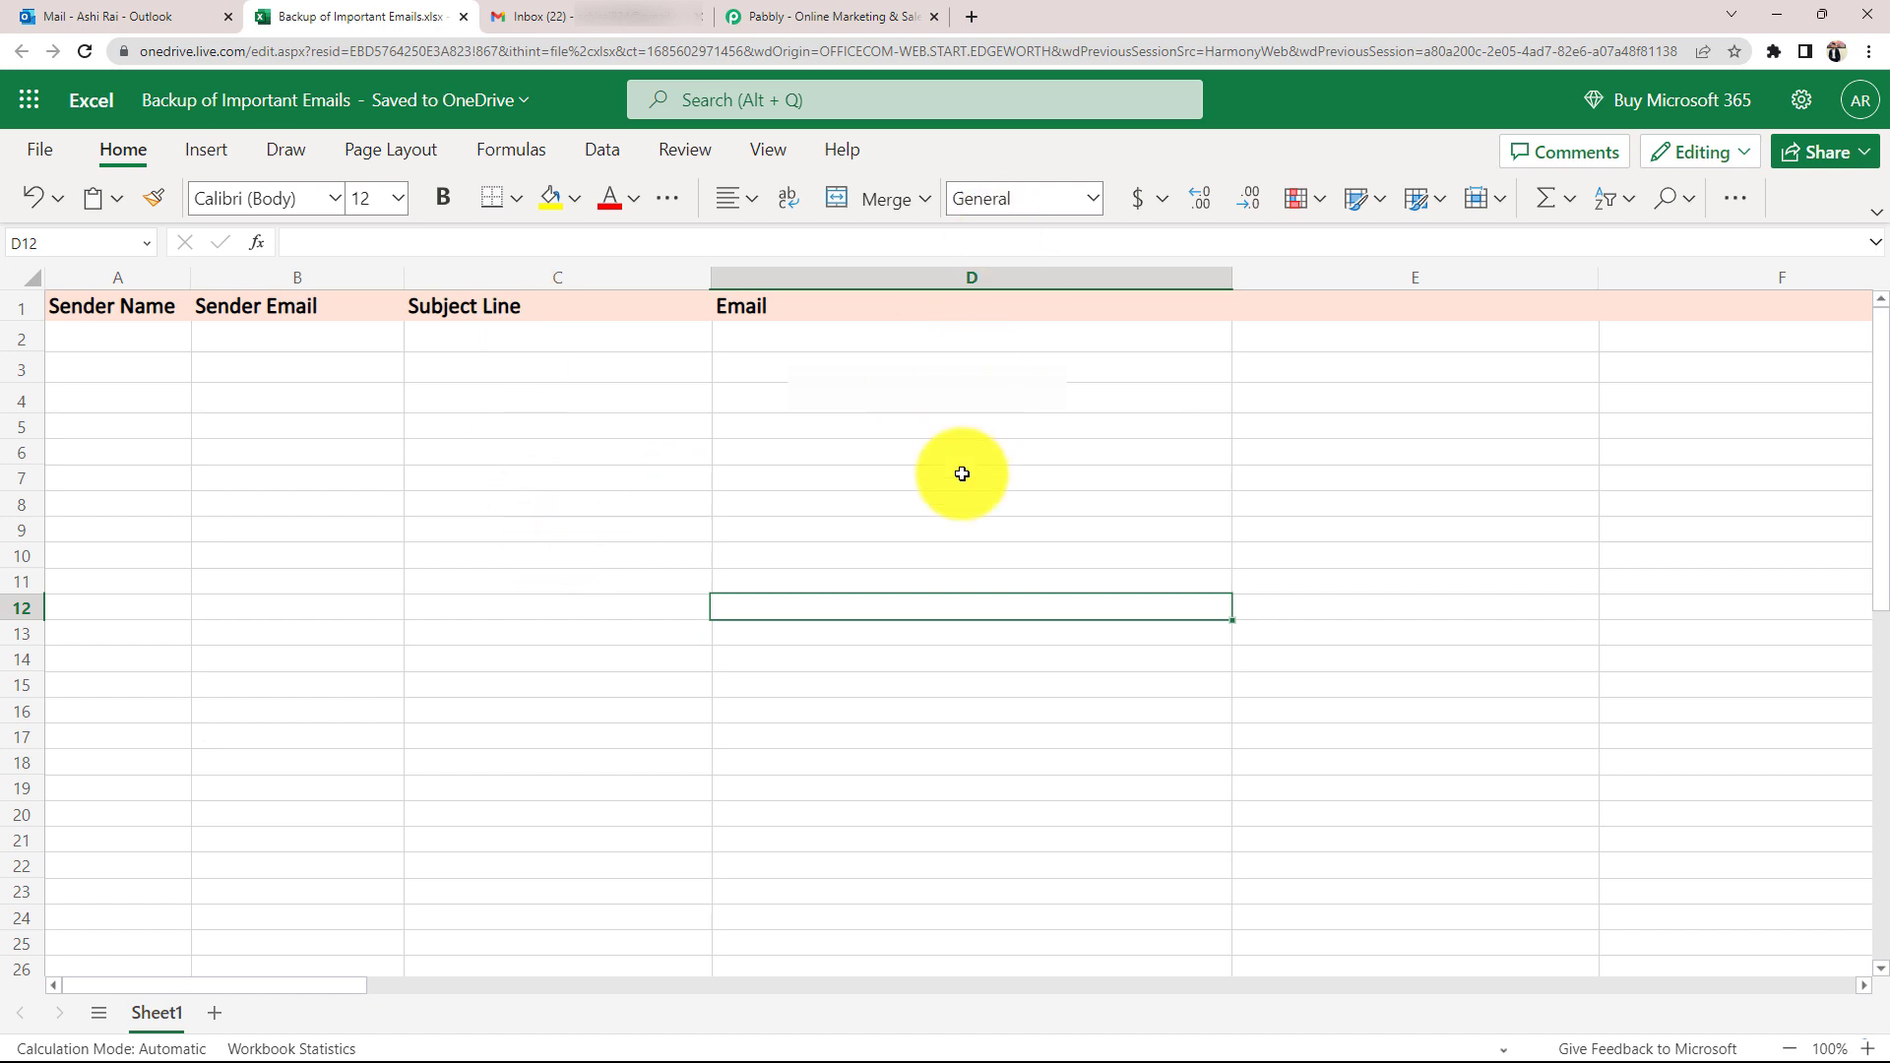
left_click(89, 15)
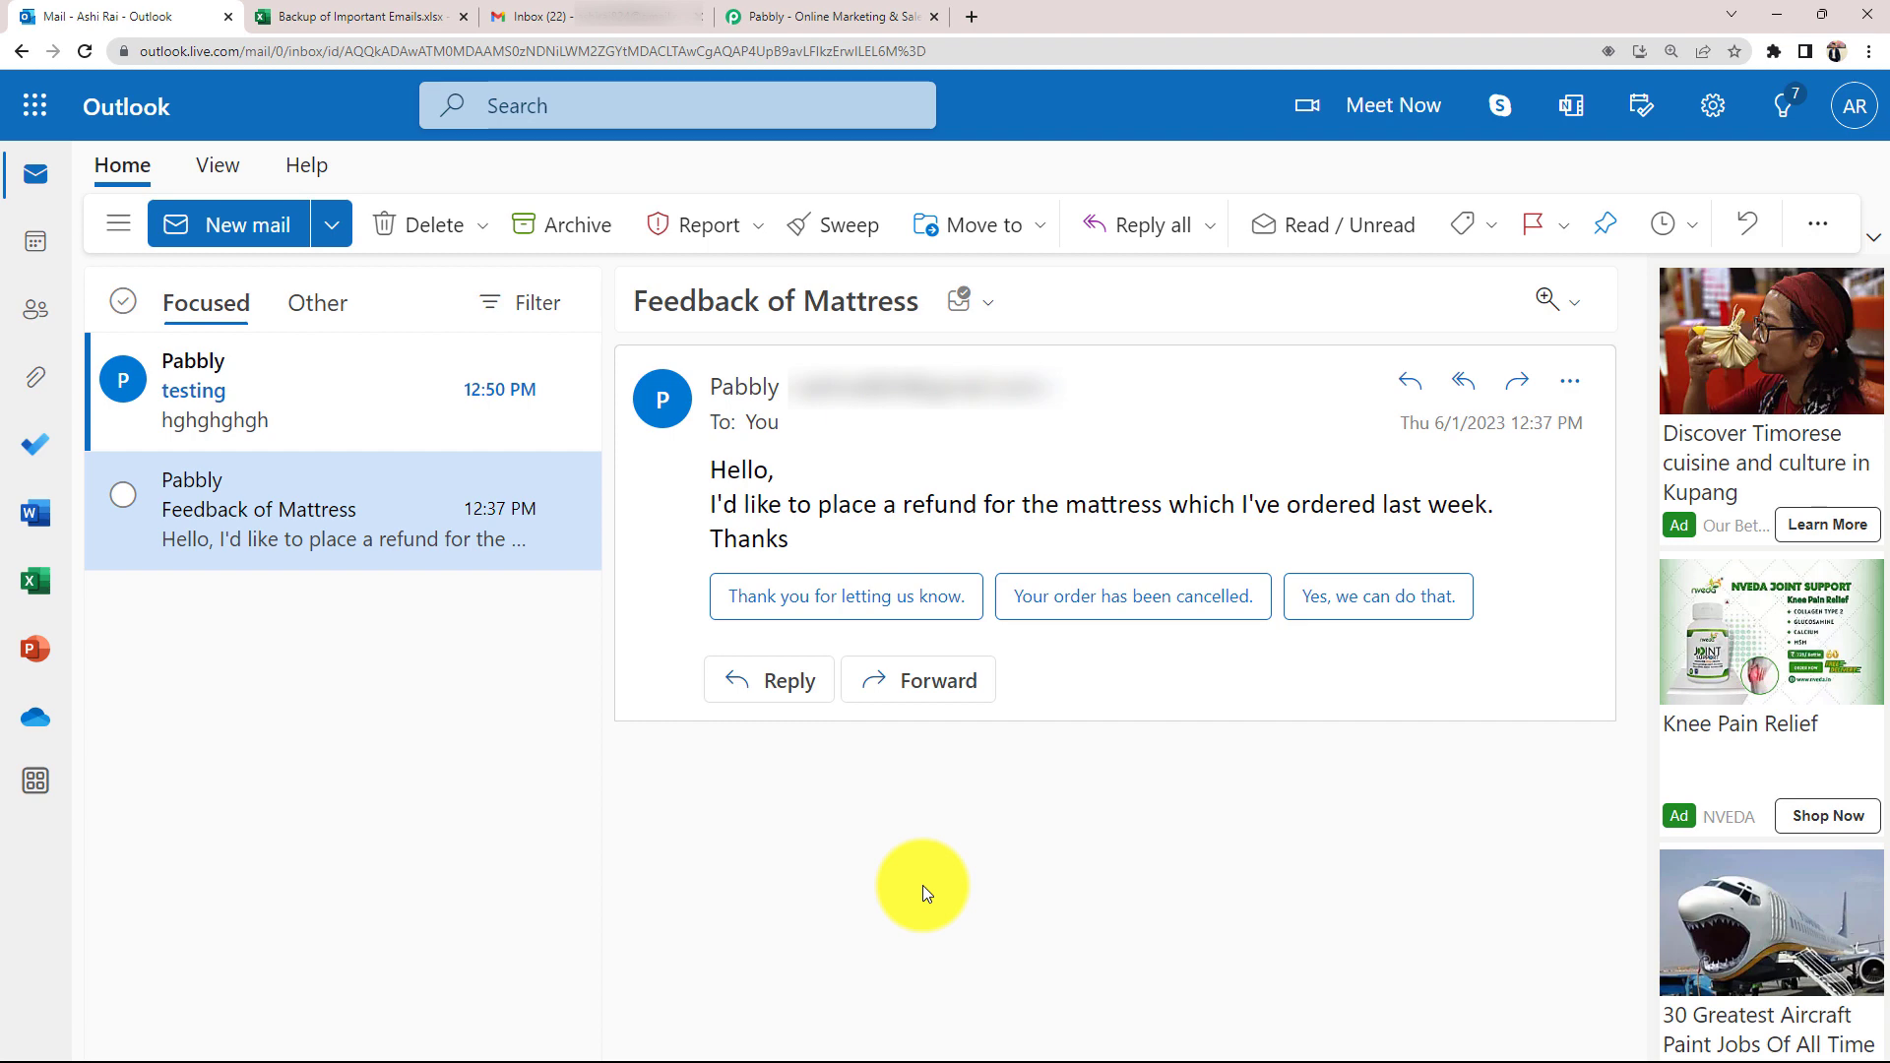
left_click(344, 16)
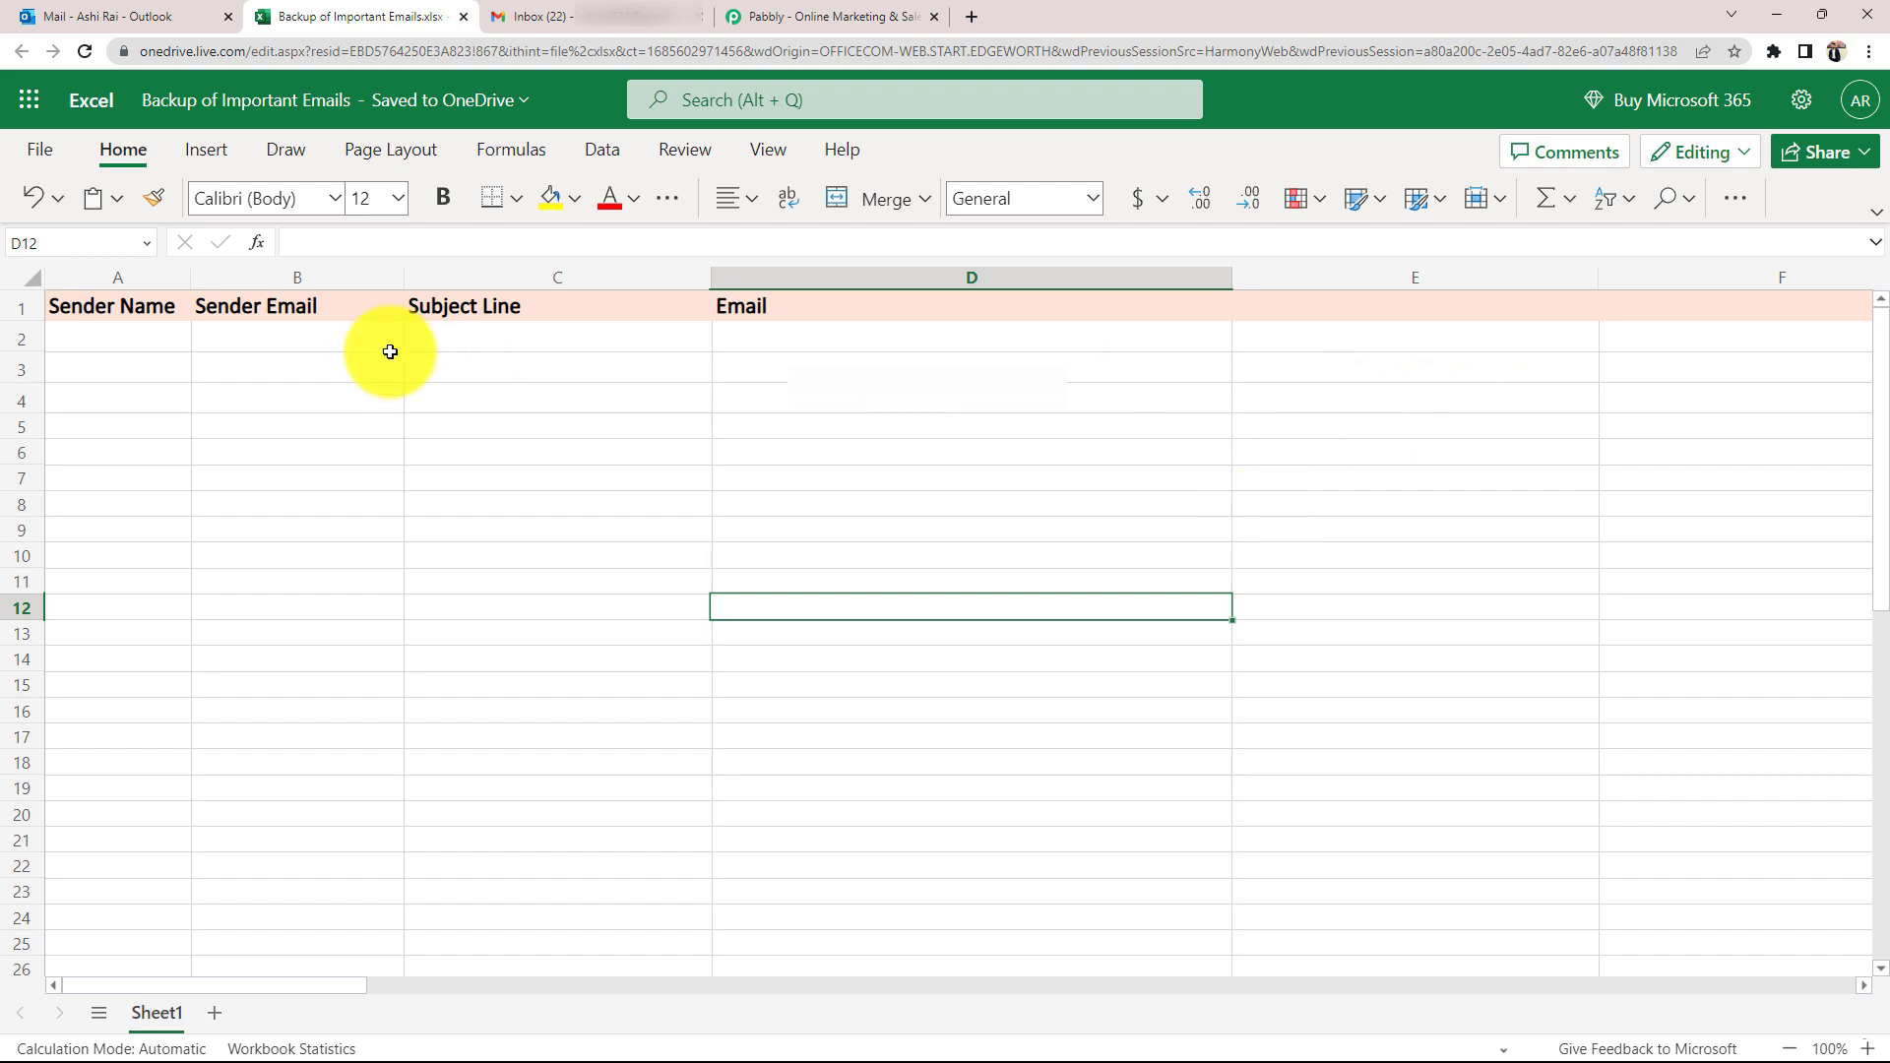
left_click(89, 15)
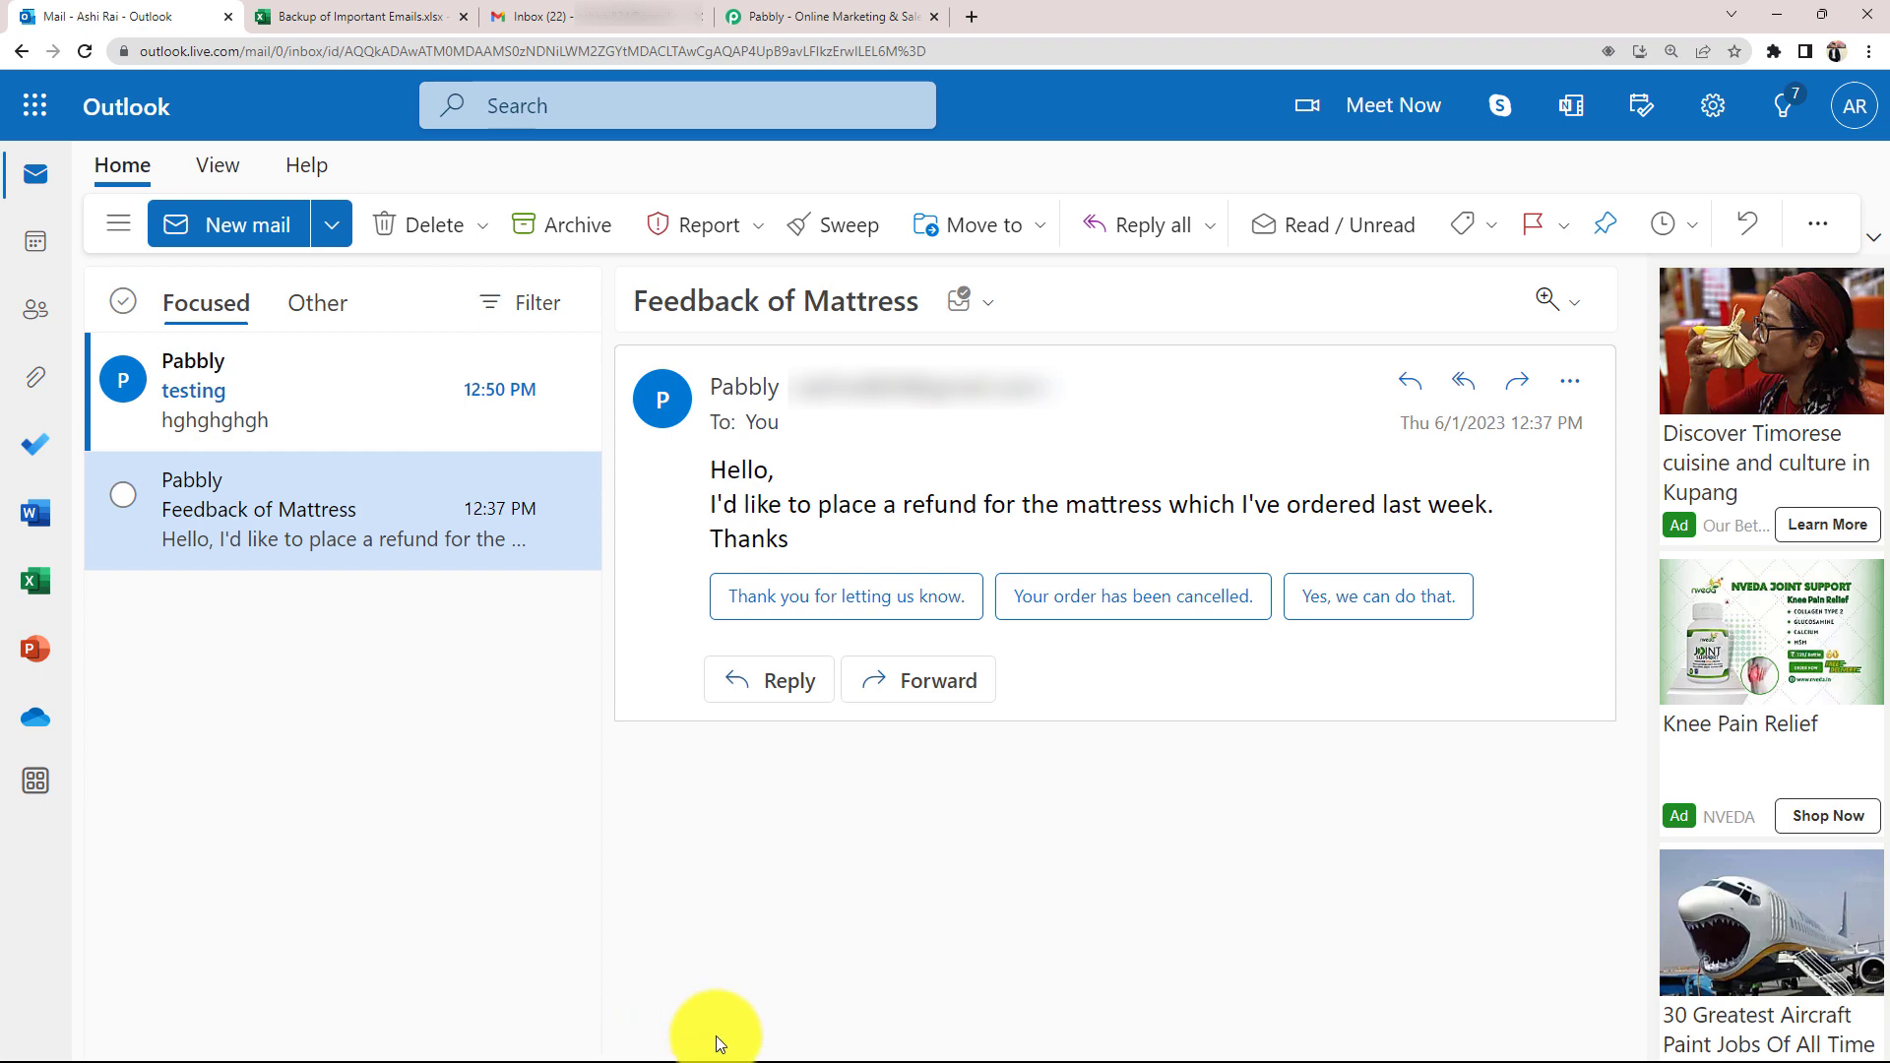
- Switch to the Pabbly website, sign in, and open the Pabbly Connect application
left_click(773, 16)
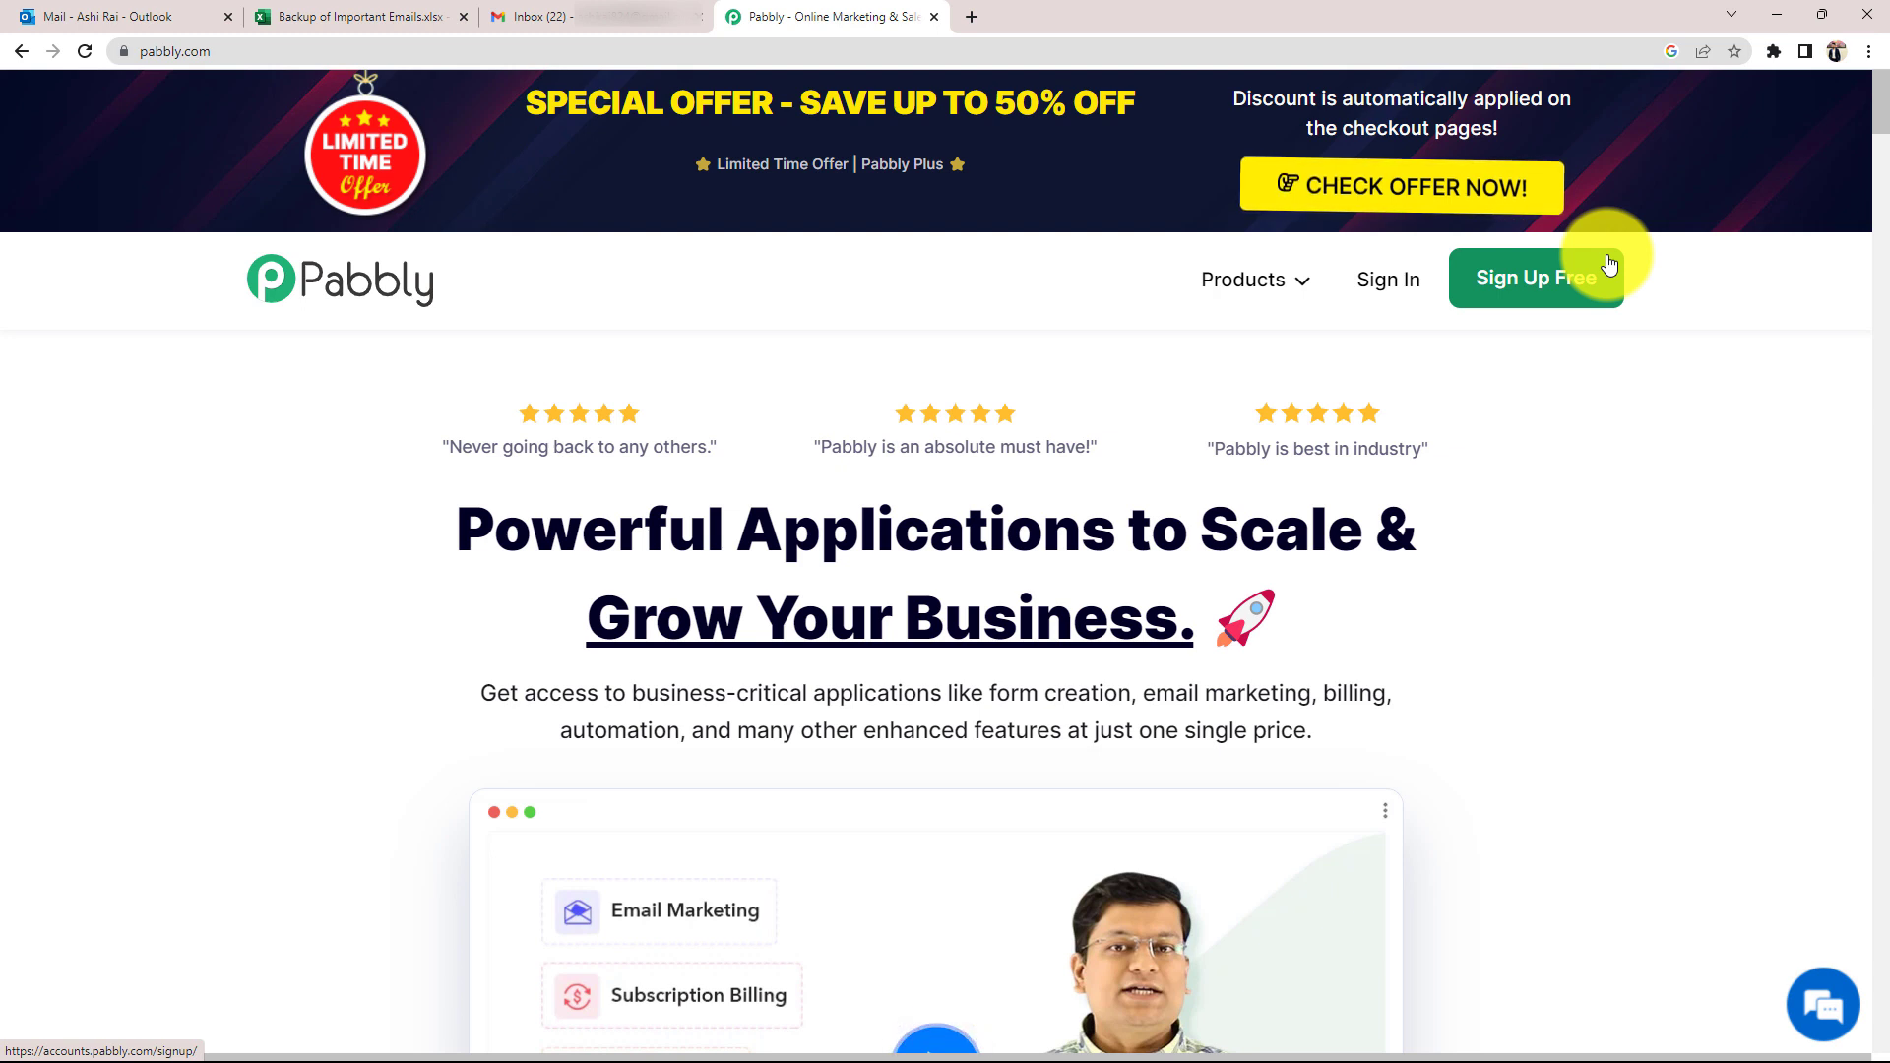
left_click(1387, 286)
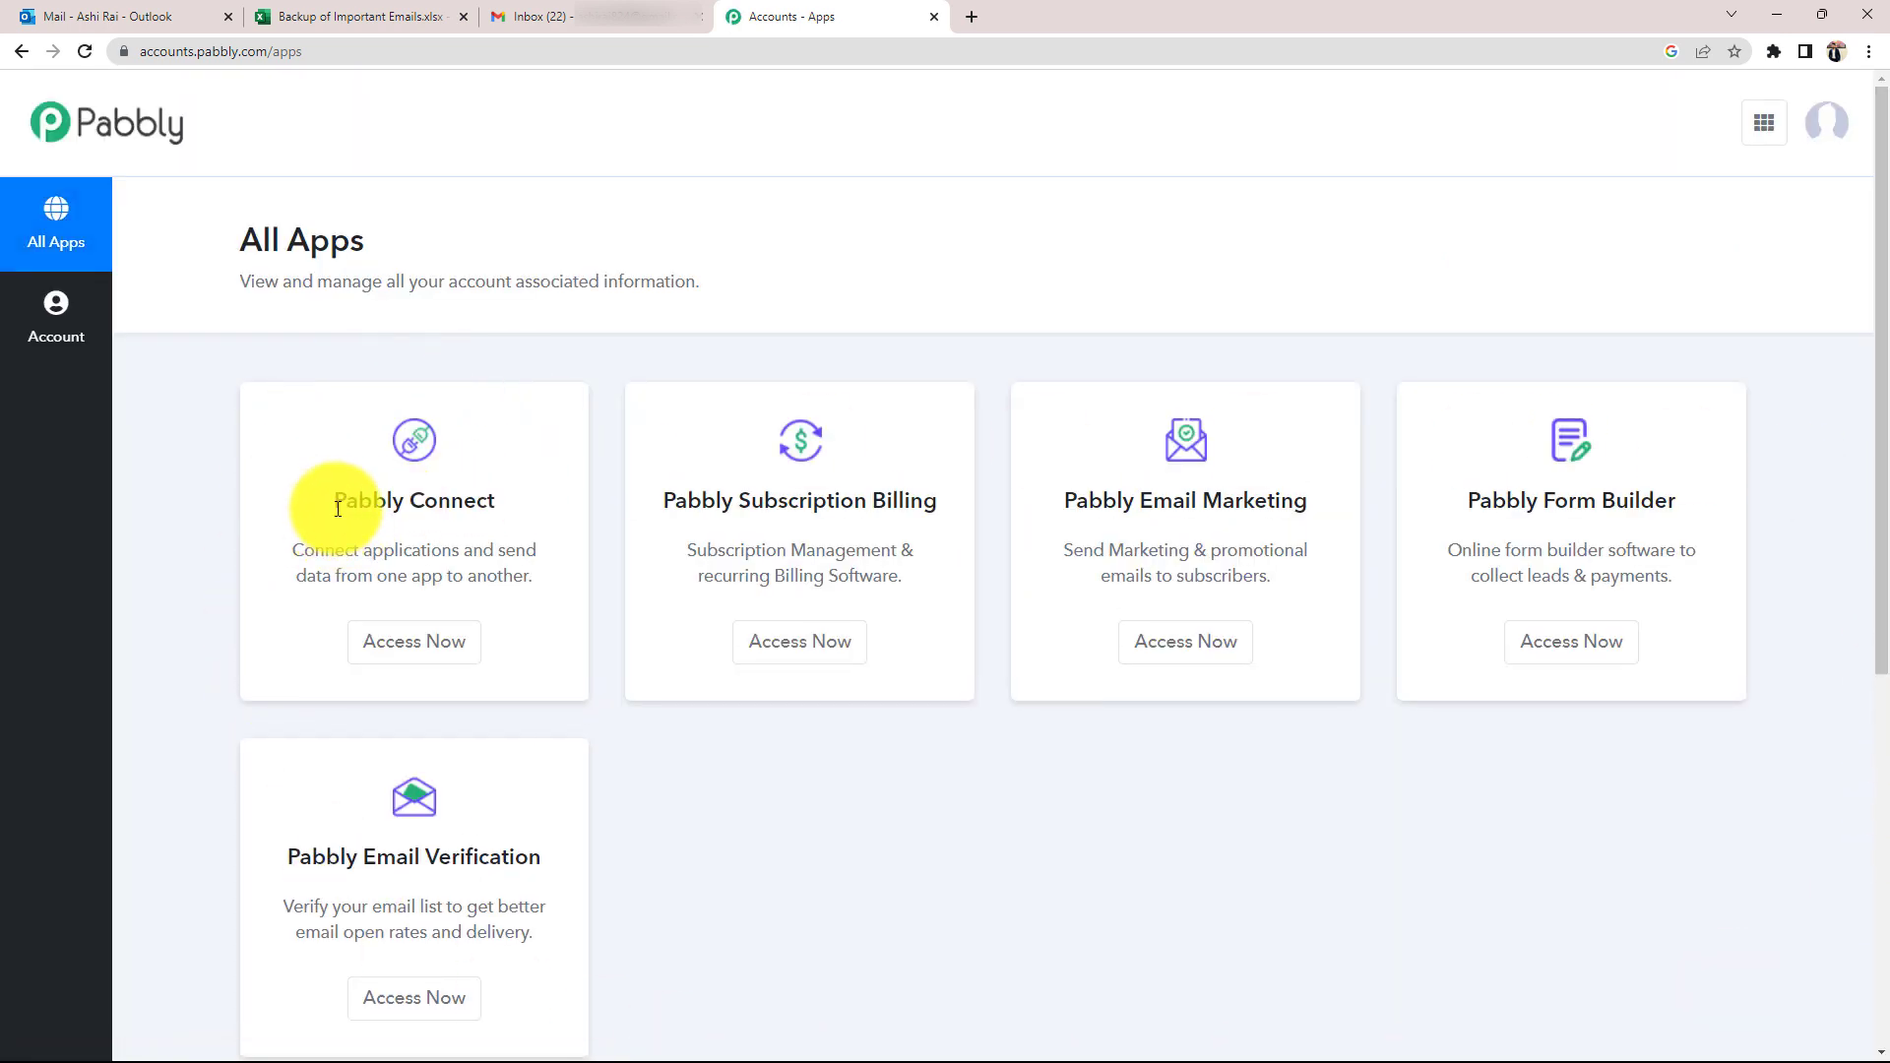
left_click_drag(337, 507, 518, 506)
left_click(551, 459)
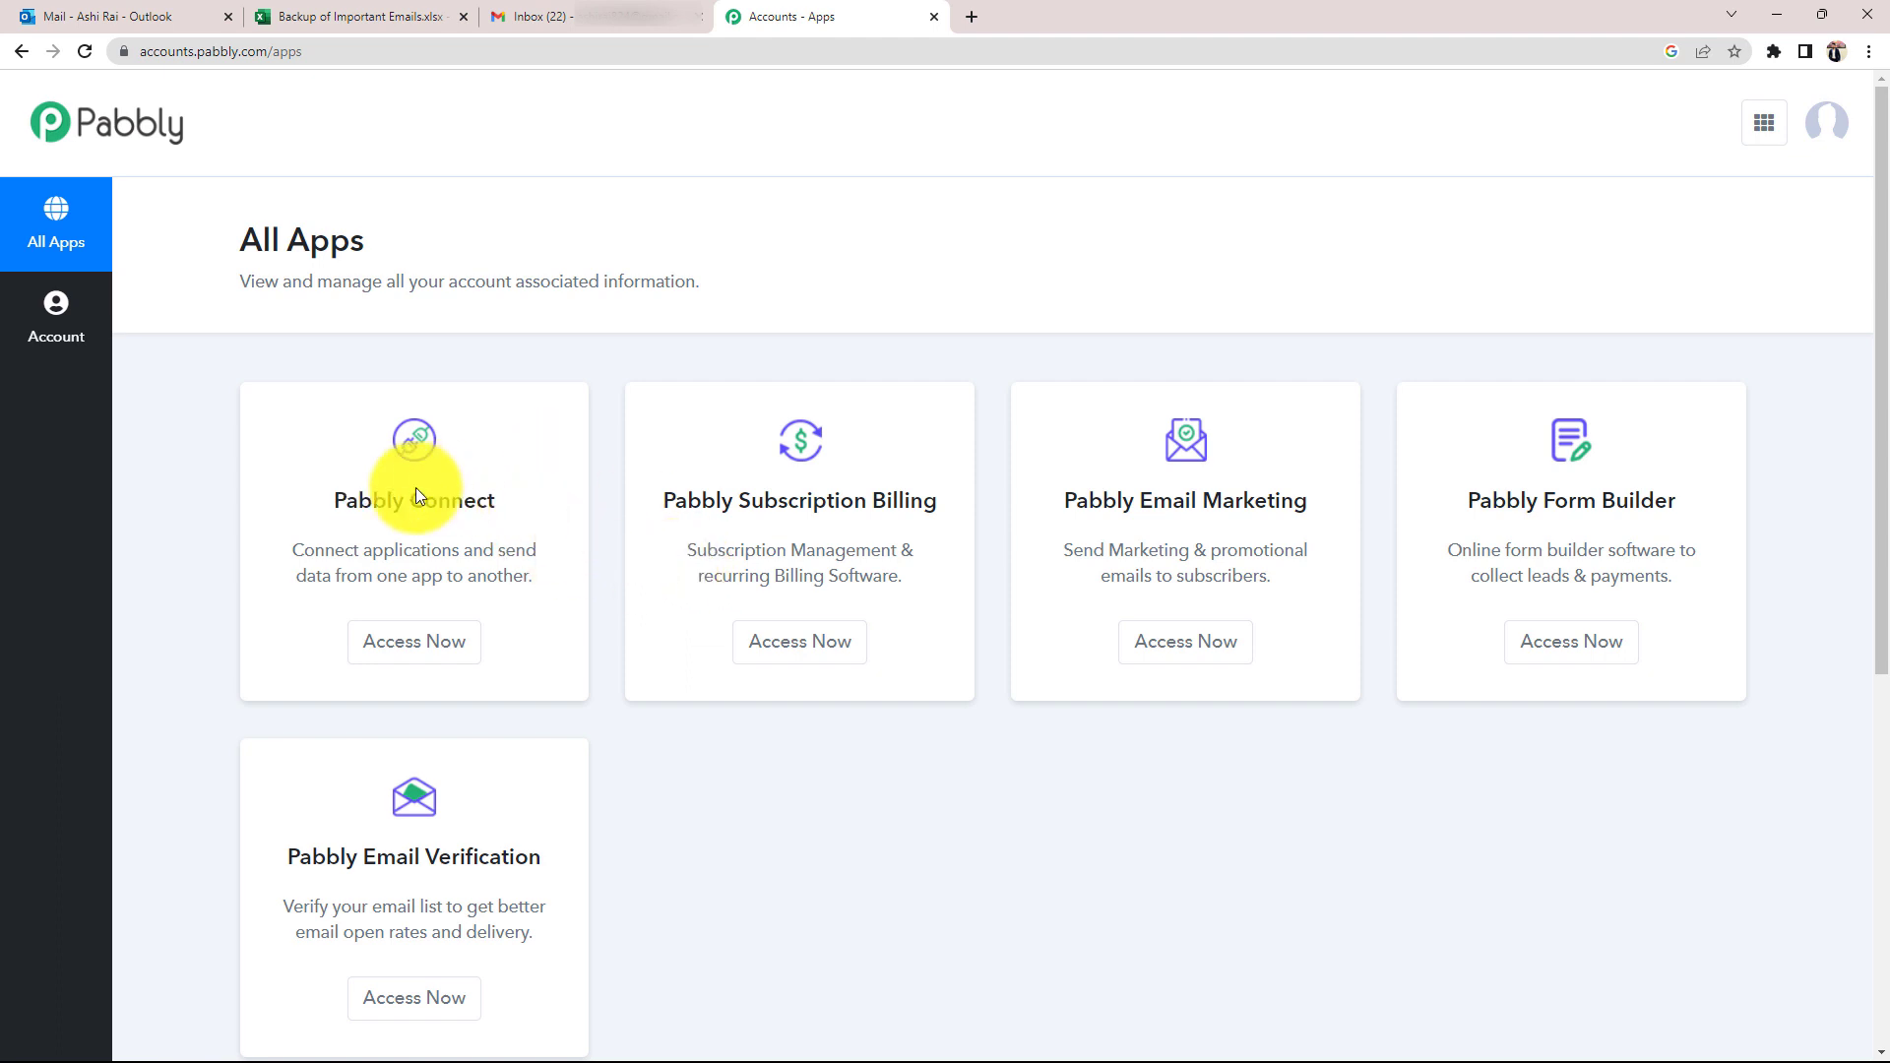
left_click(403, 643)
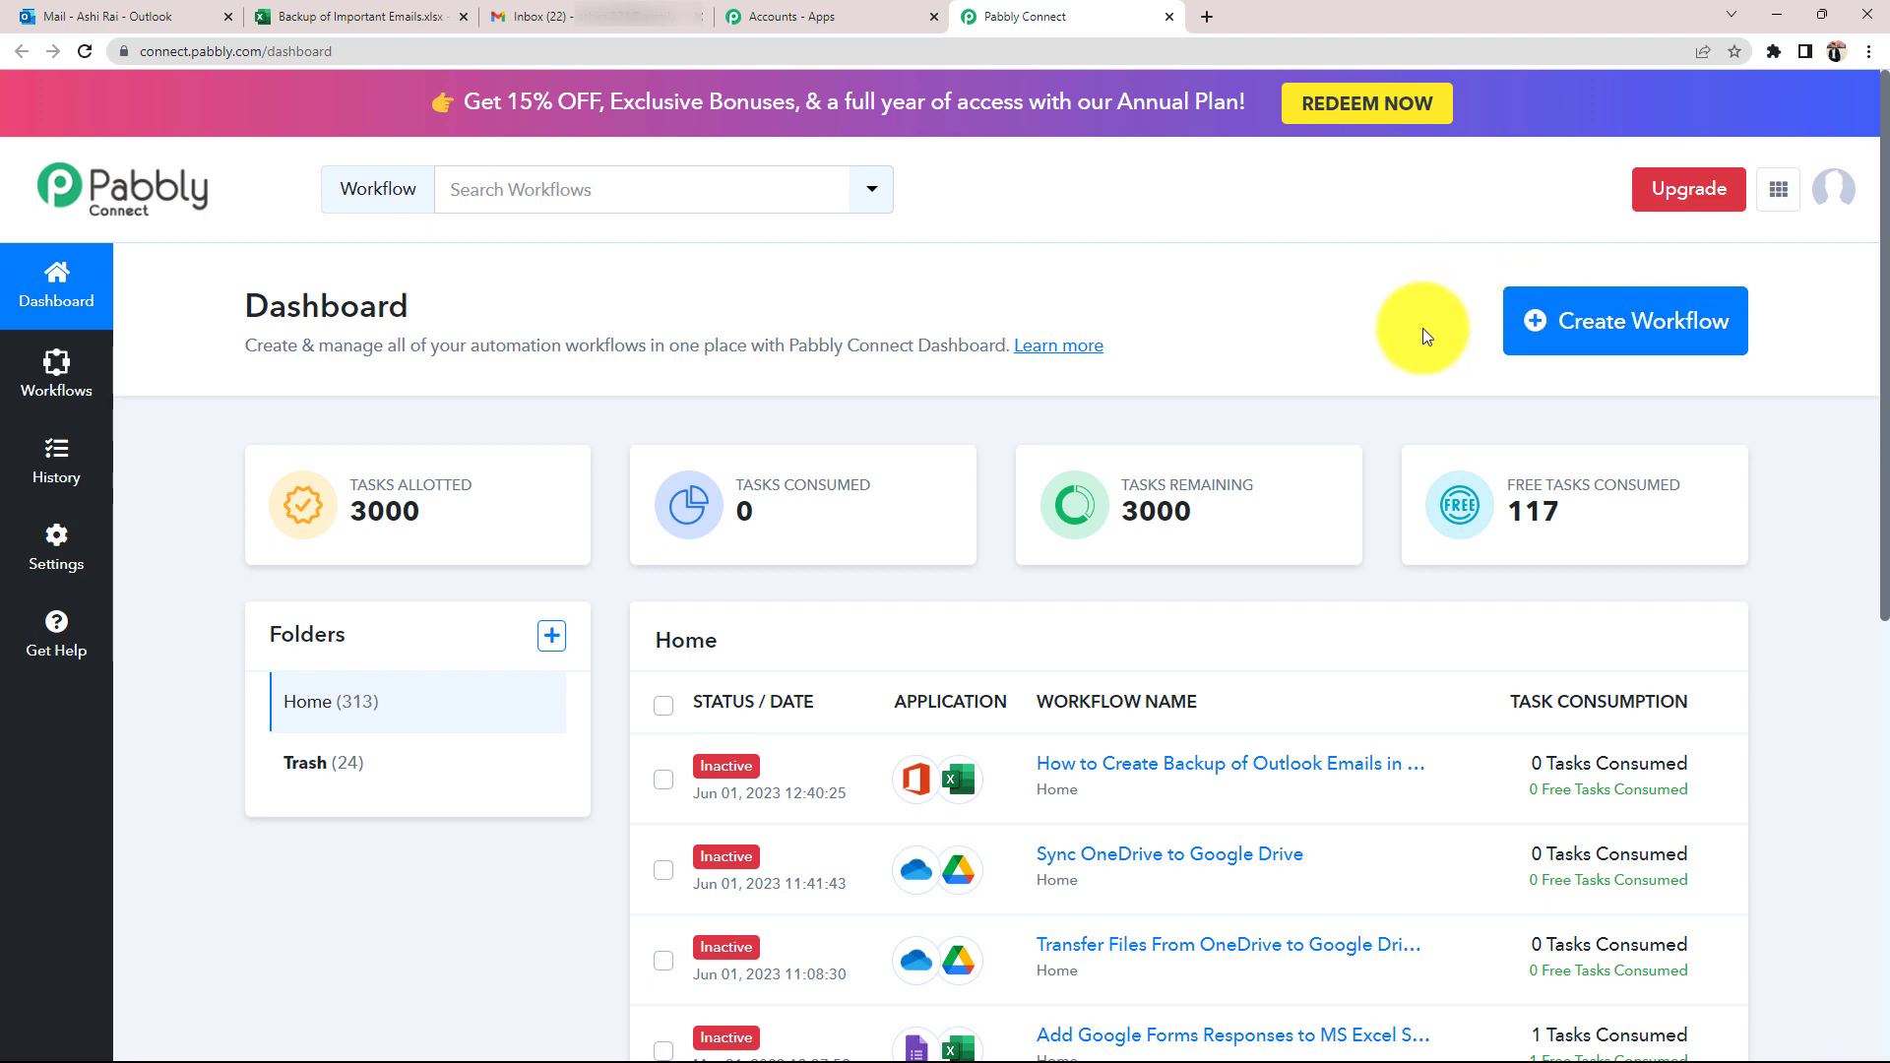
- Create a workflow named "Create Backup of Outlook Emails in MS Excel"
left_click(1637, 339)
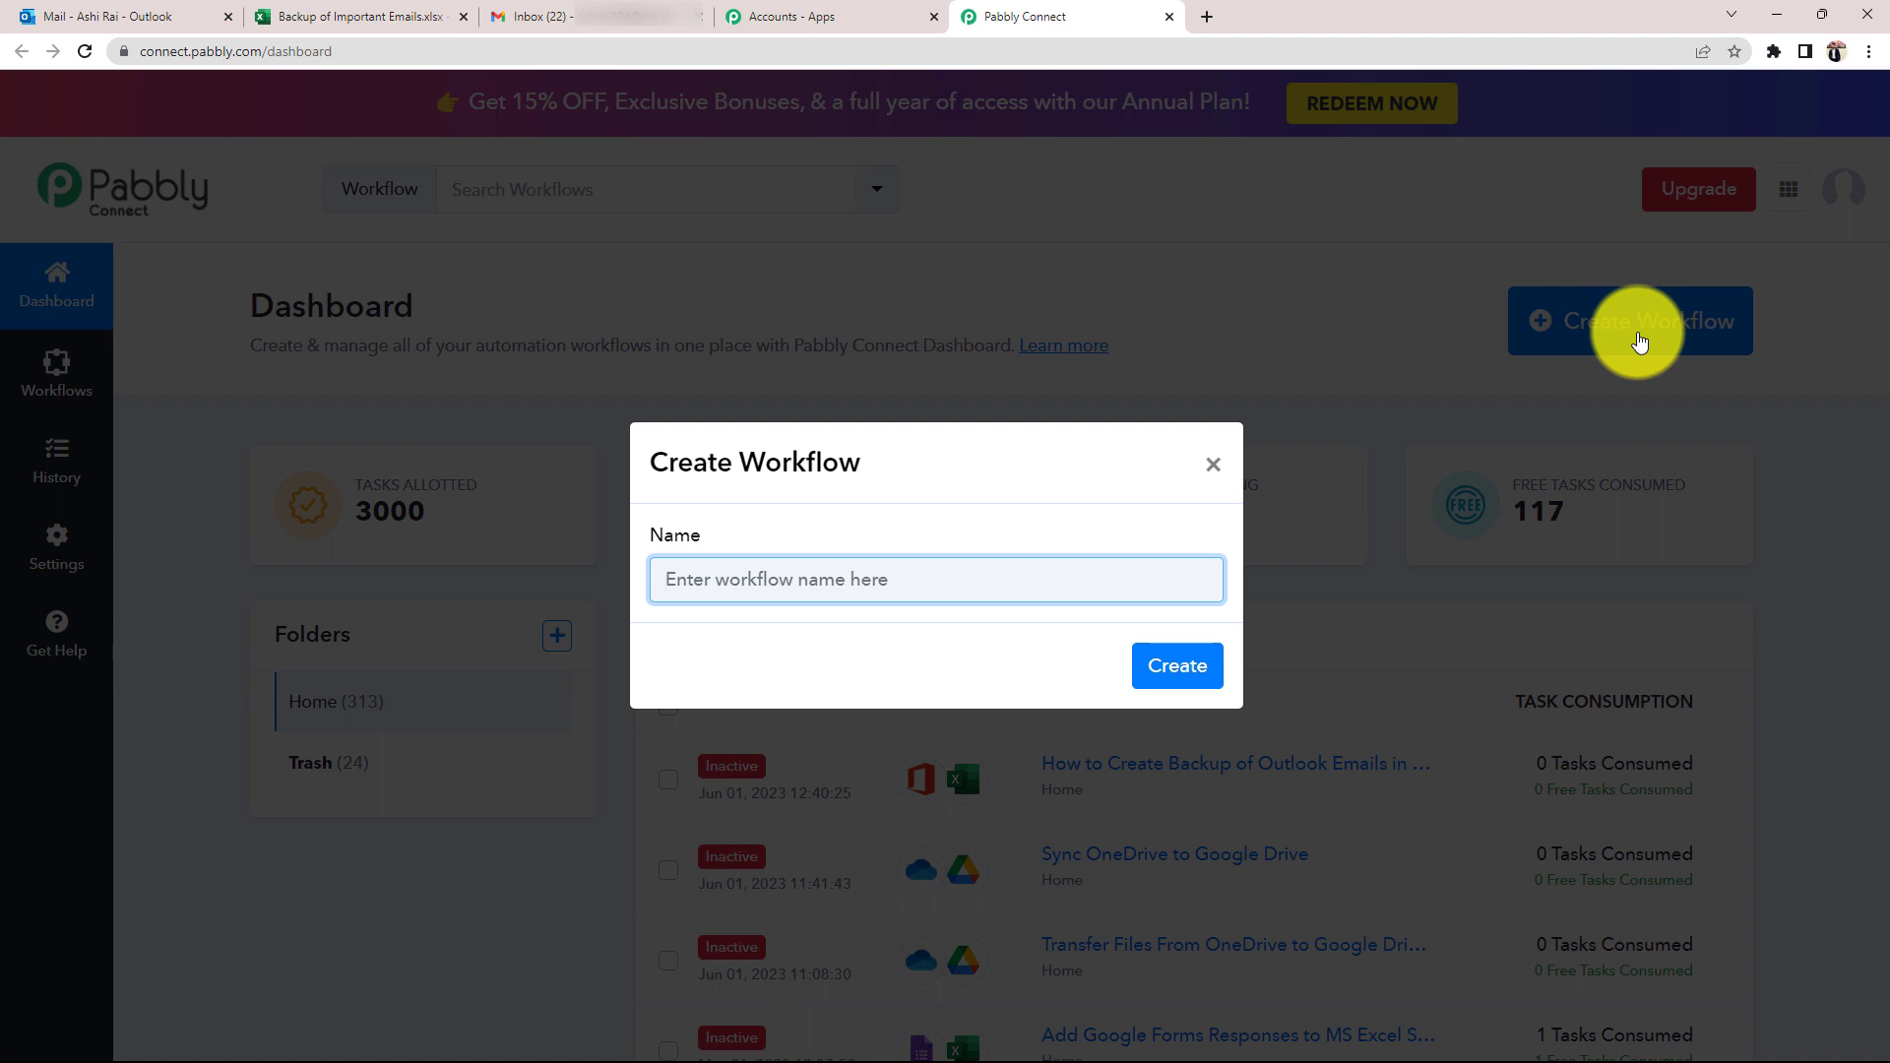
type("Create Backup of Outlook Emails in MS Excel")
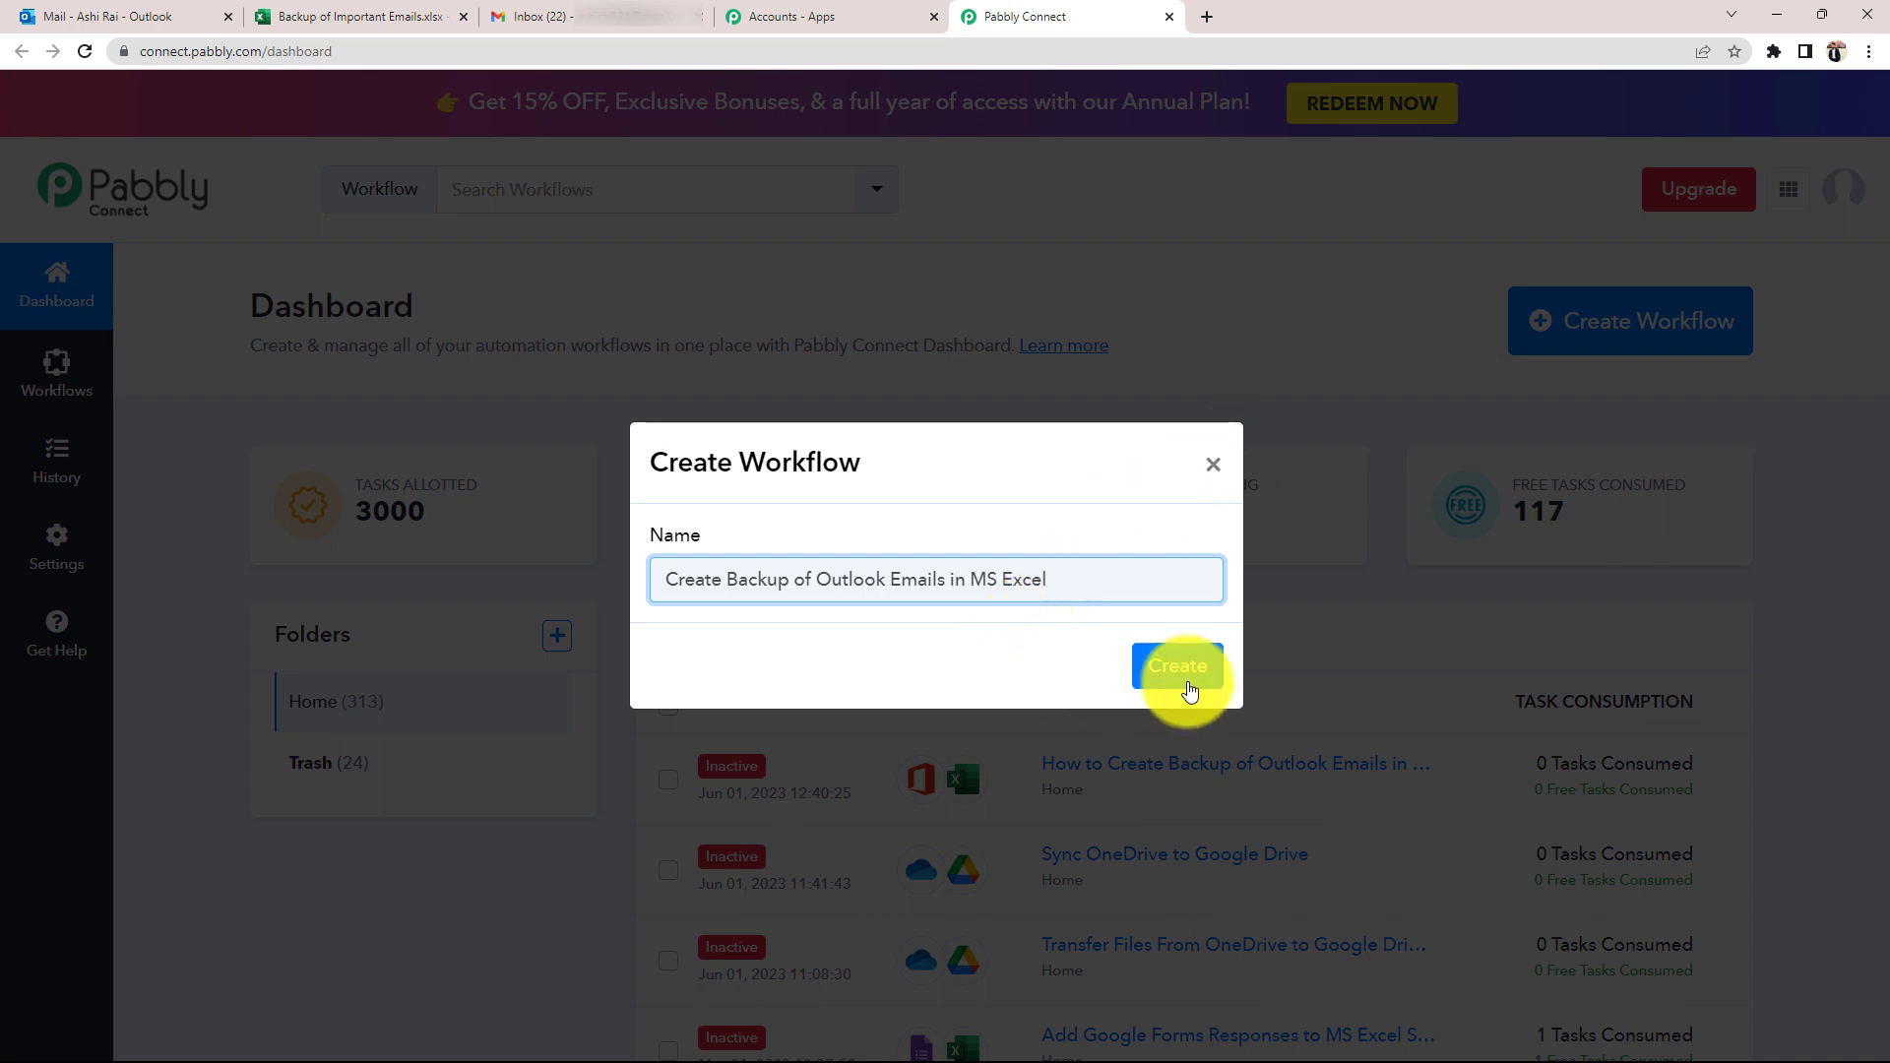
left_click(1177, 669)
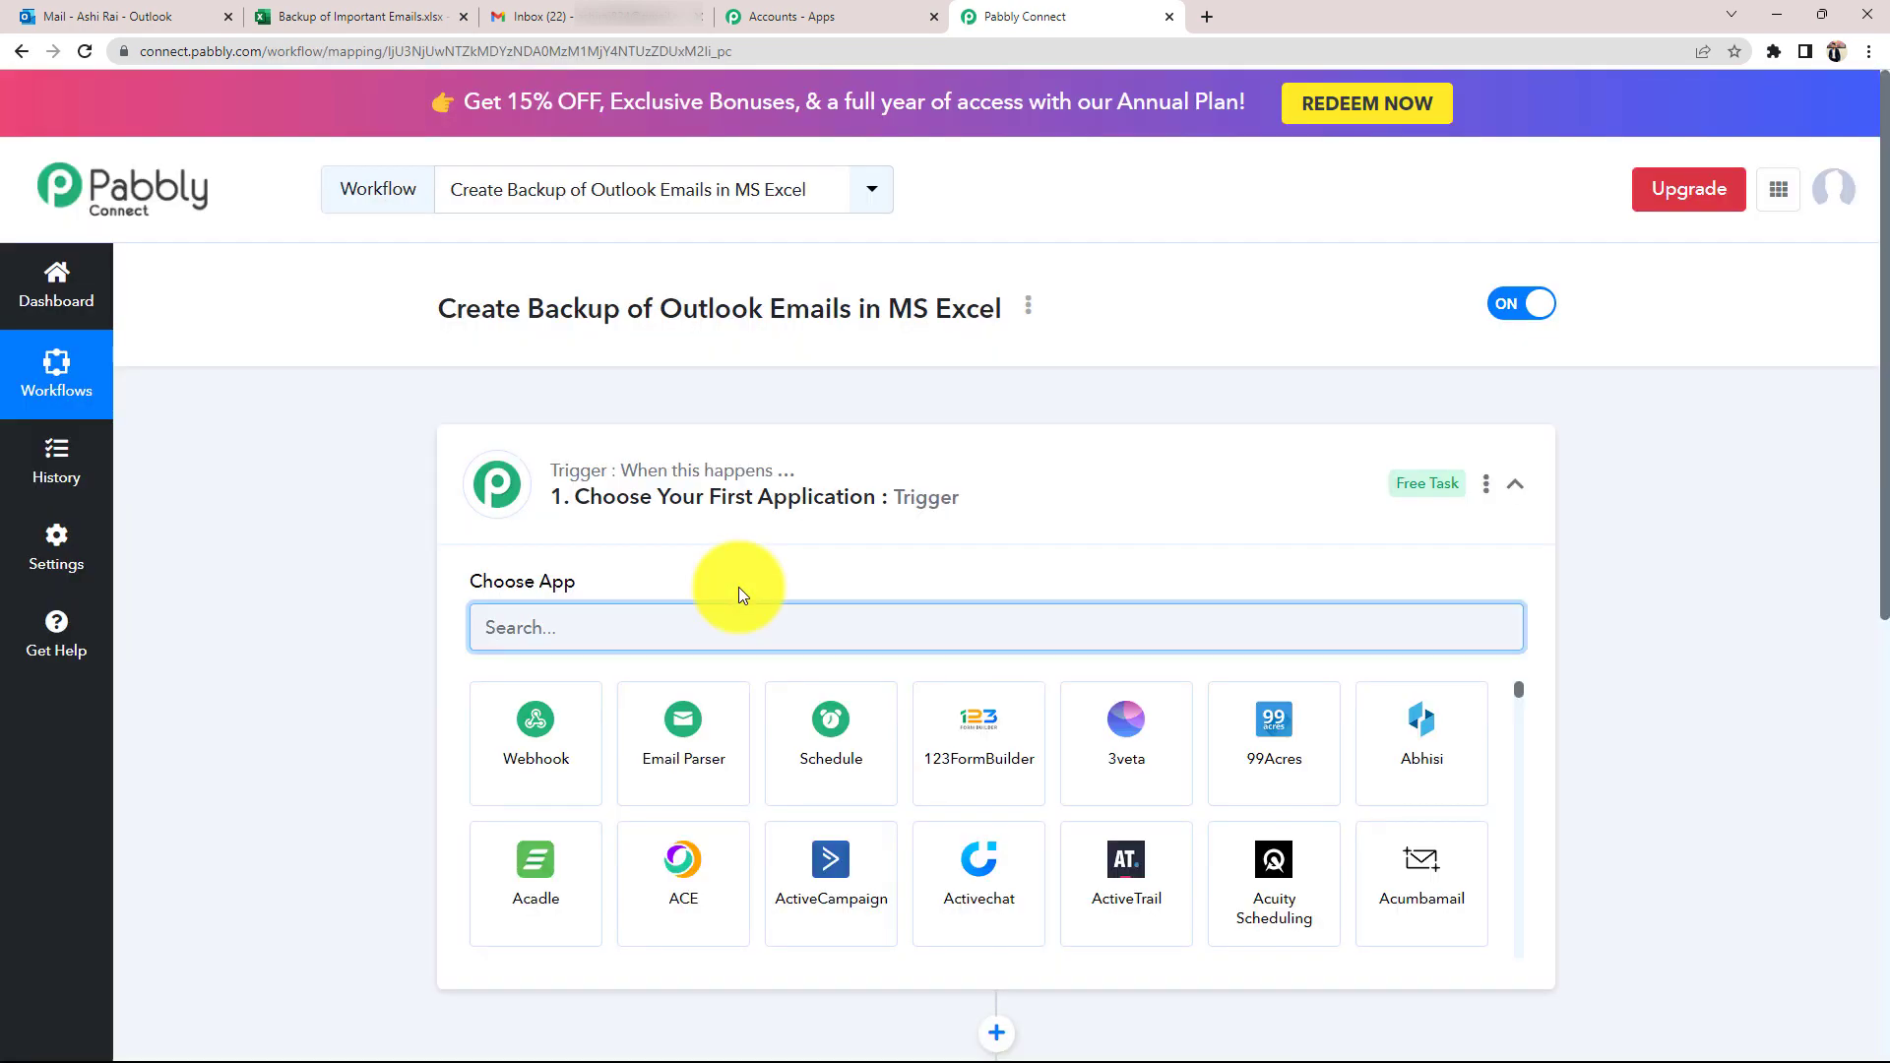
- Collapse the trigger step and review the descriptions of the workflow's trigger and action steps
left_click(1516, 485)
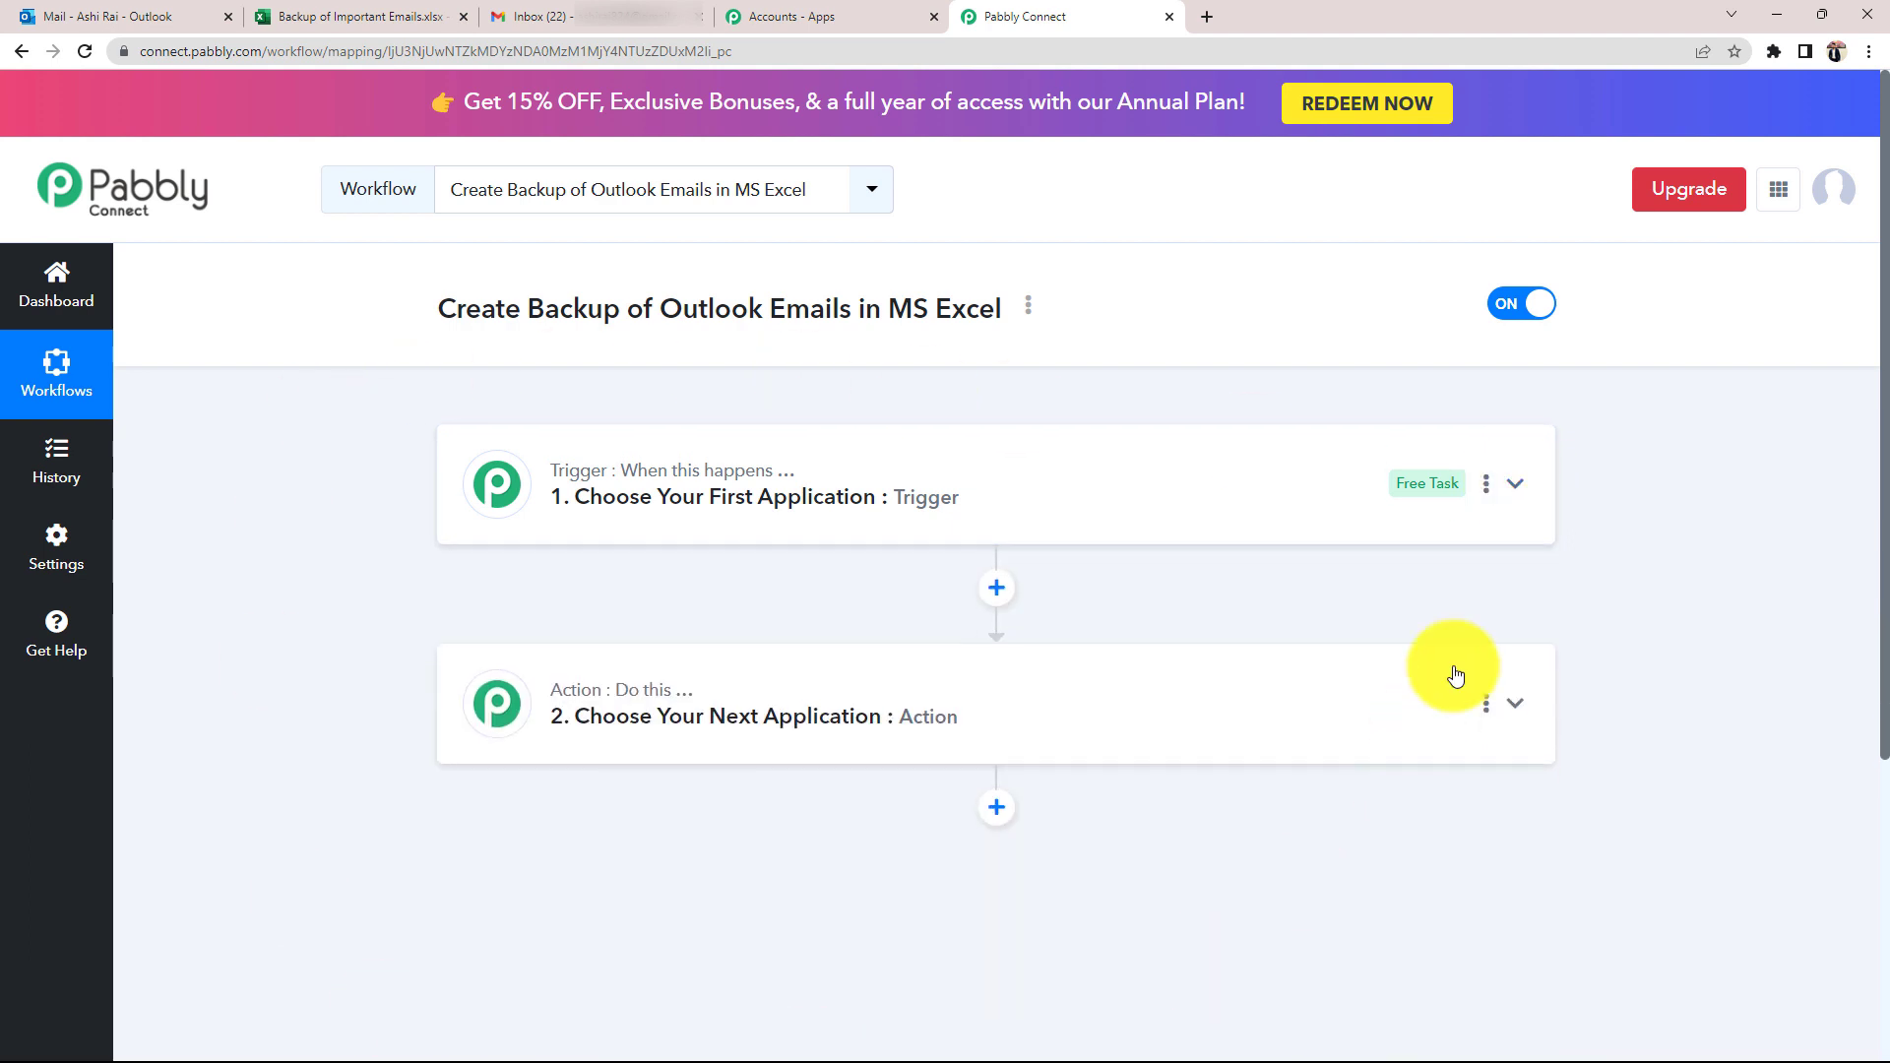
mouse_move(574, 707)
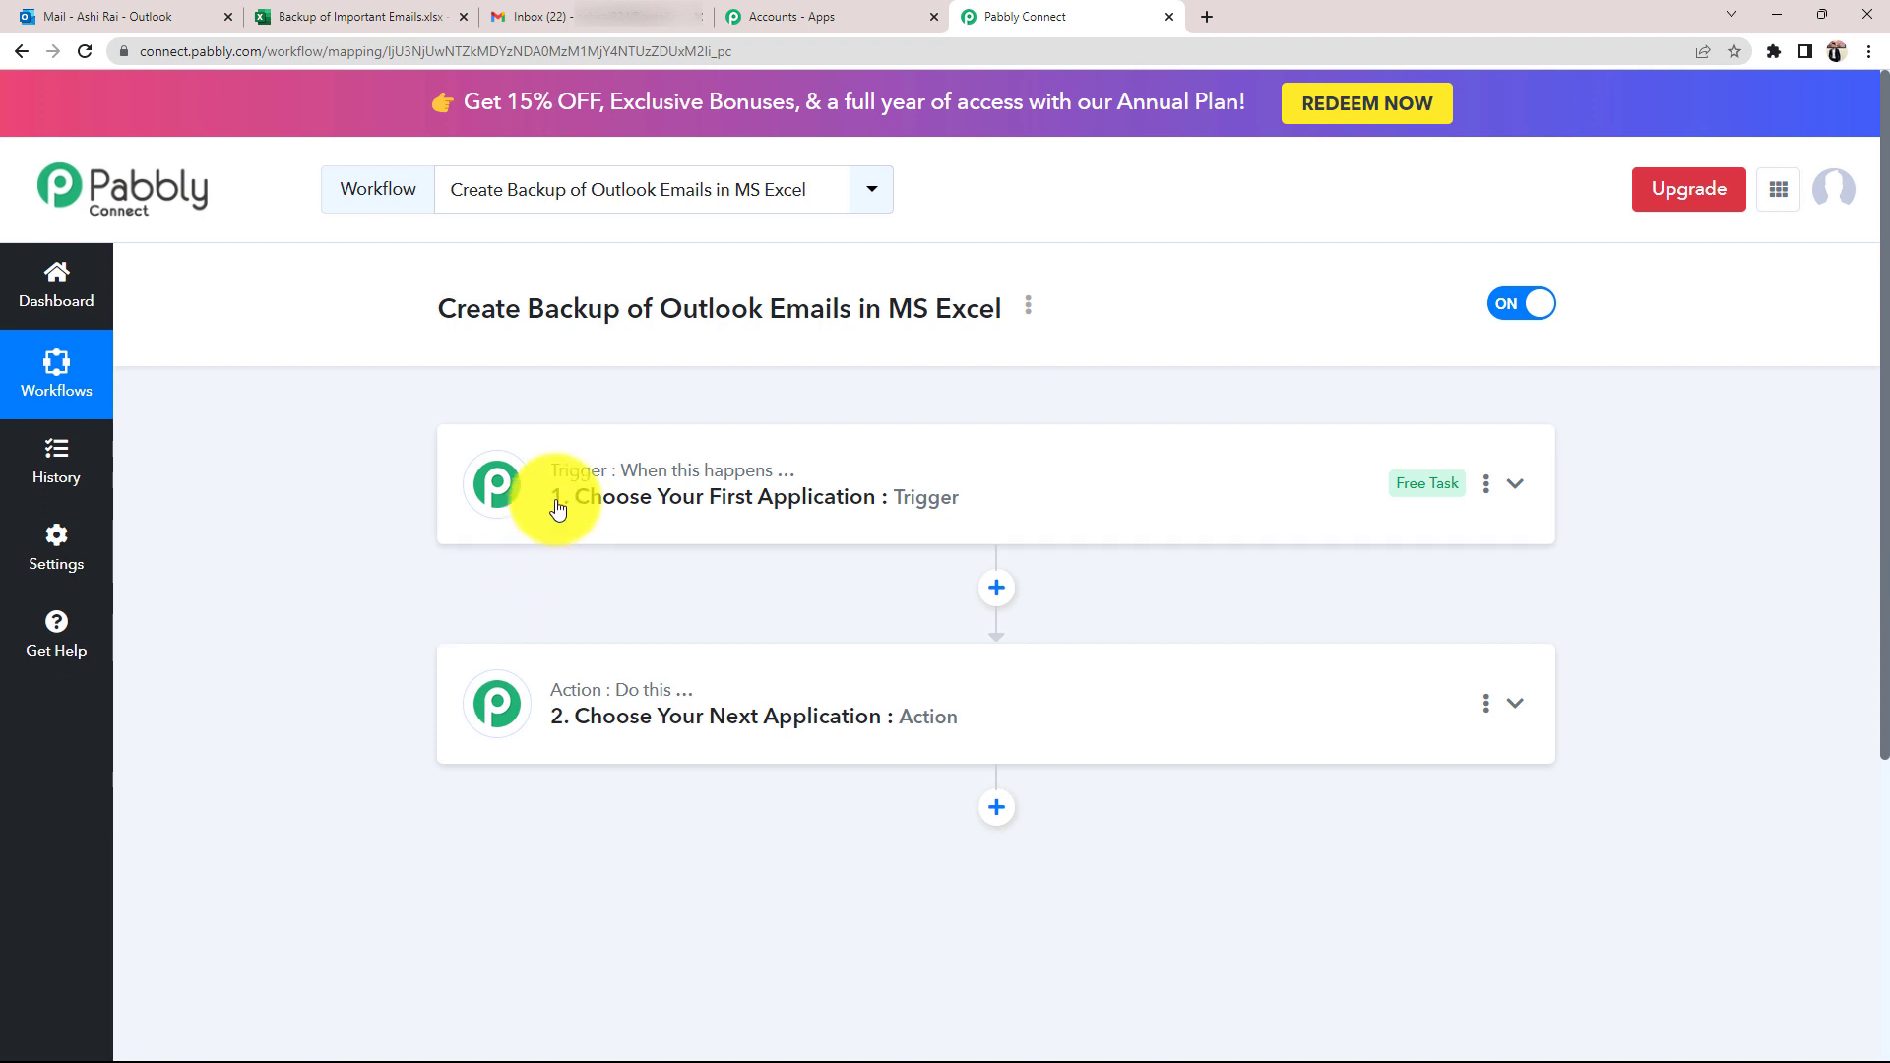
mouse_move(728, 486)
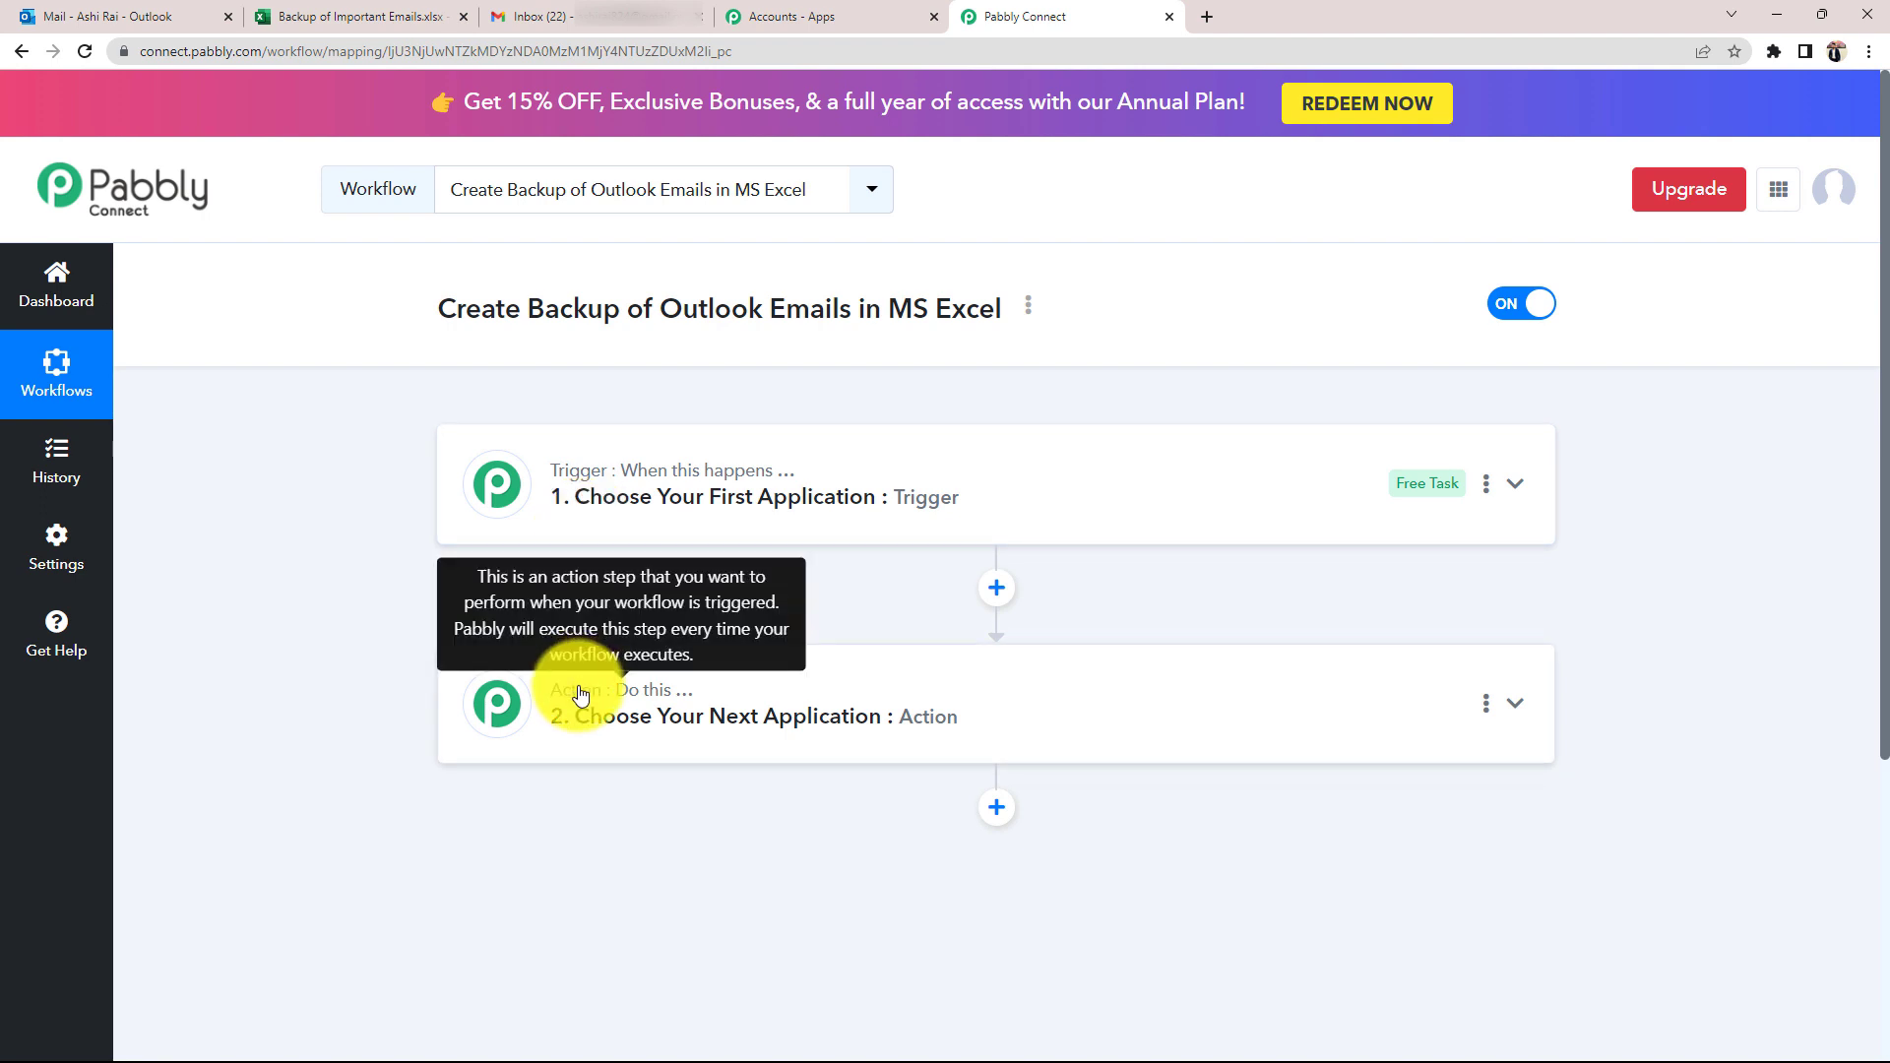
mouse_move(596, 477)
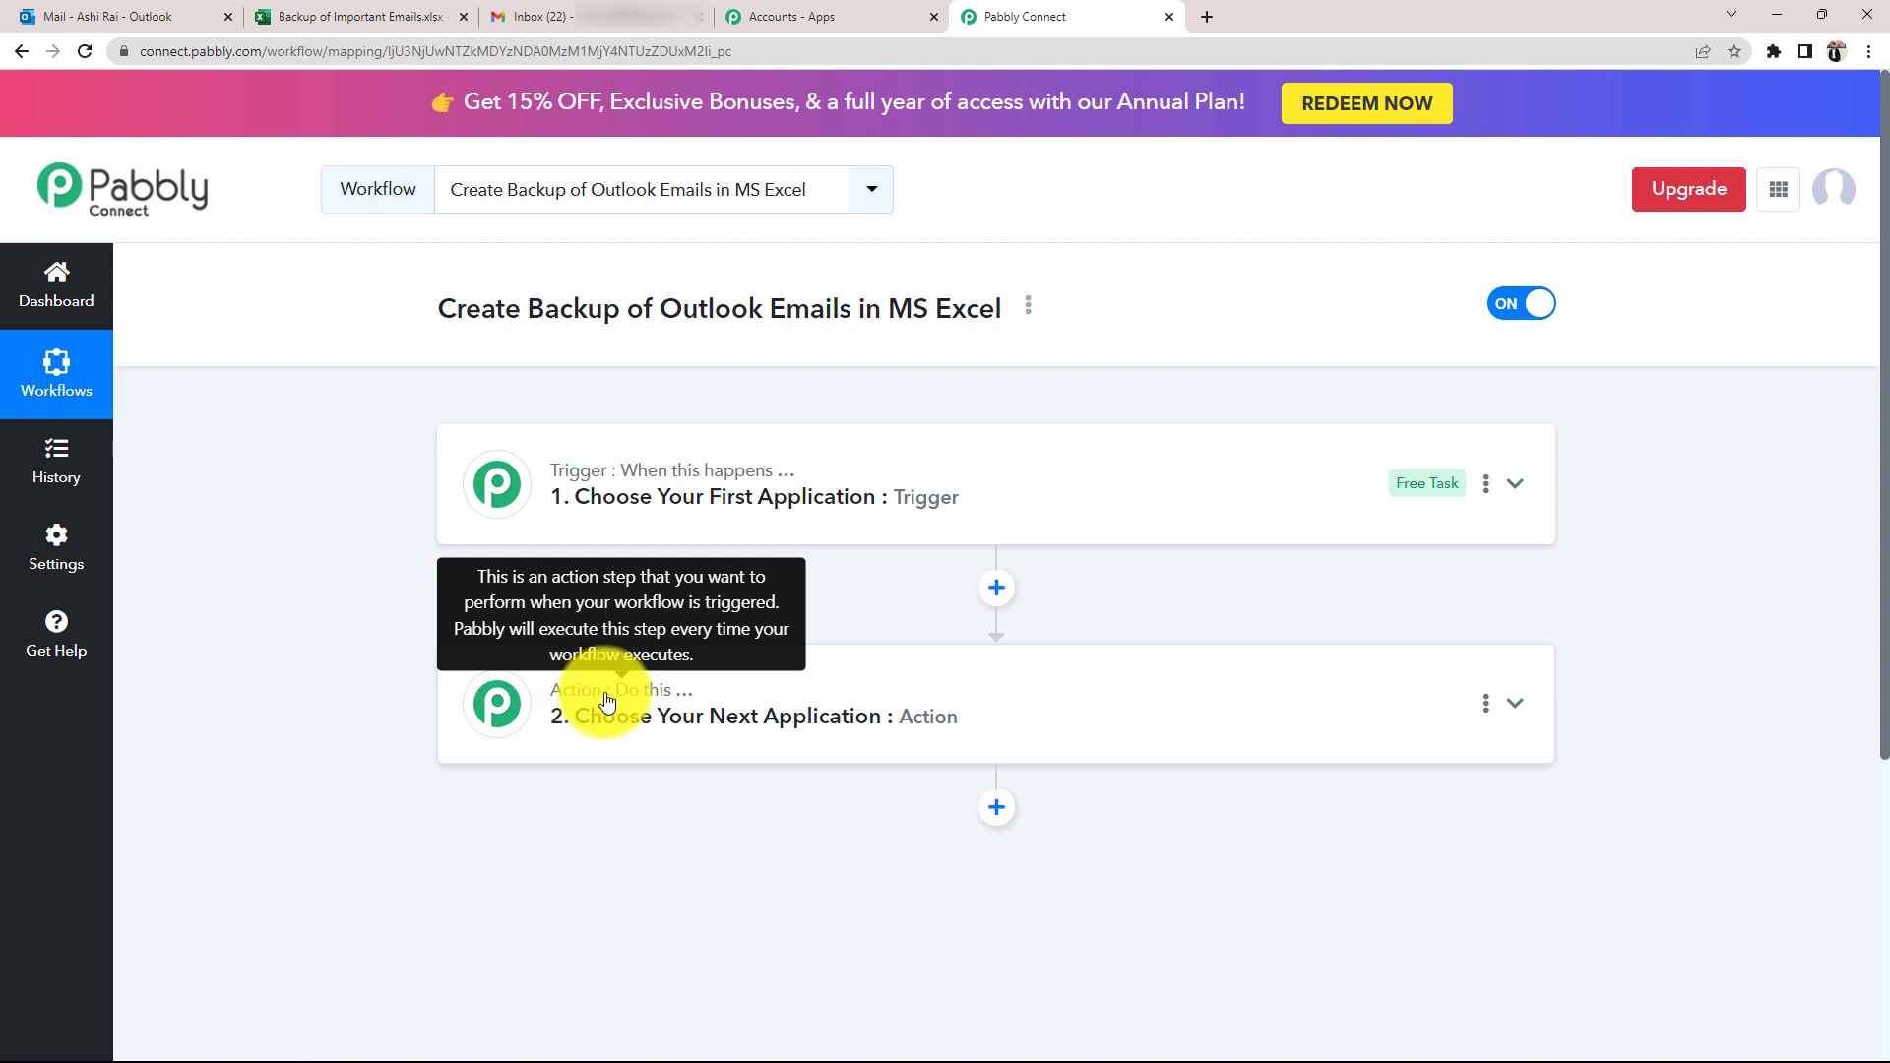
- Set the workflow's trigger application to Microsoft Office 365 with New Mail as the trigger event
left_click(551, 496)
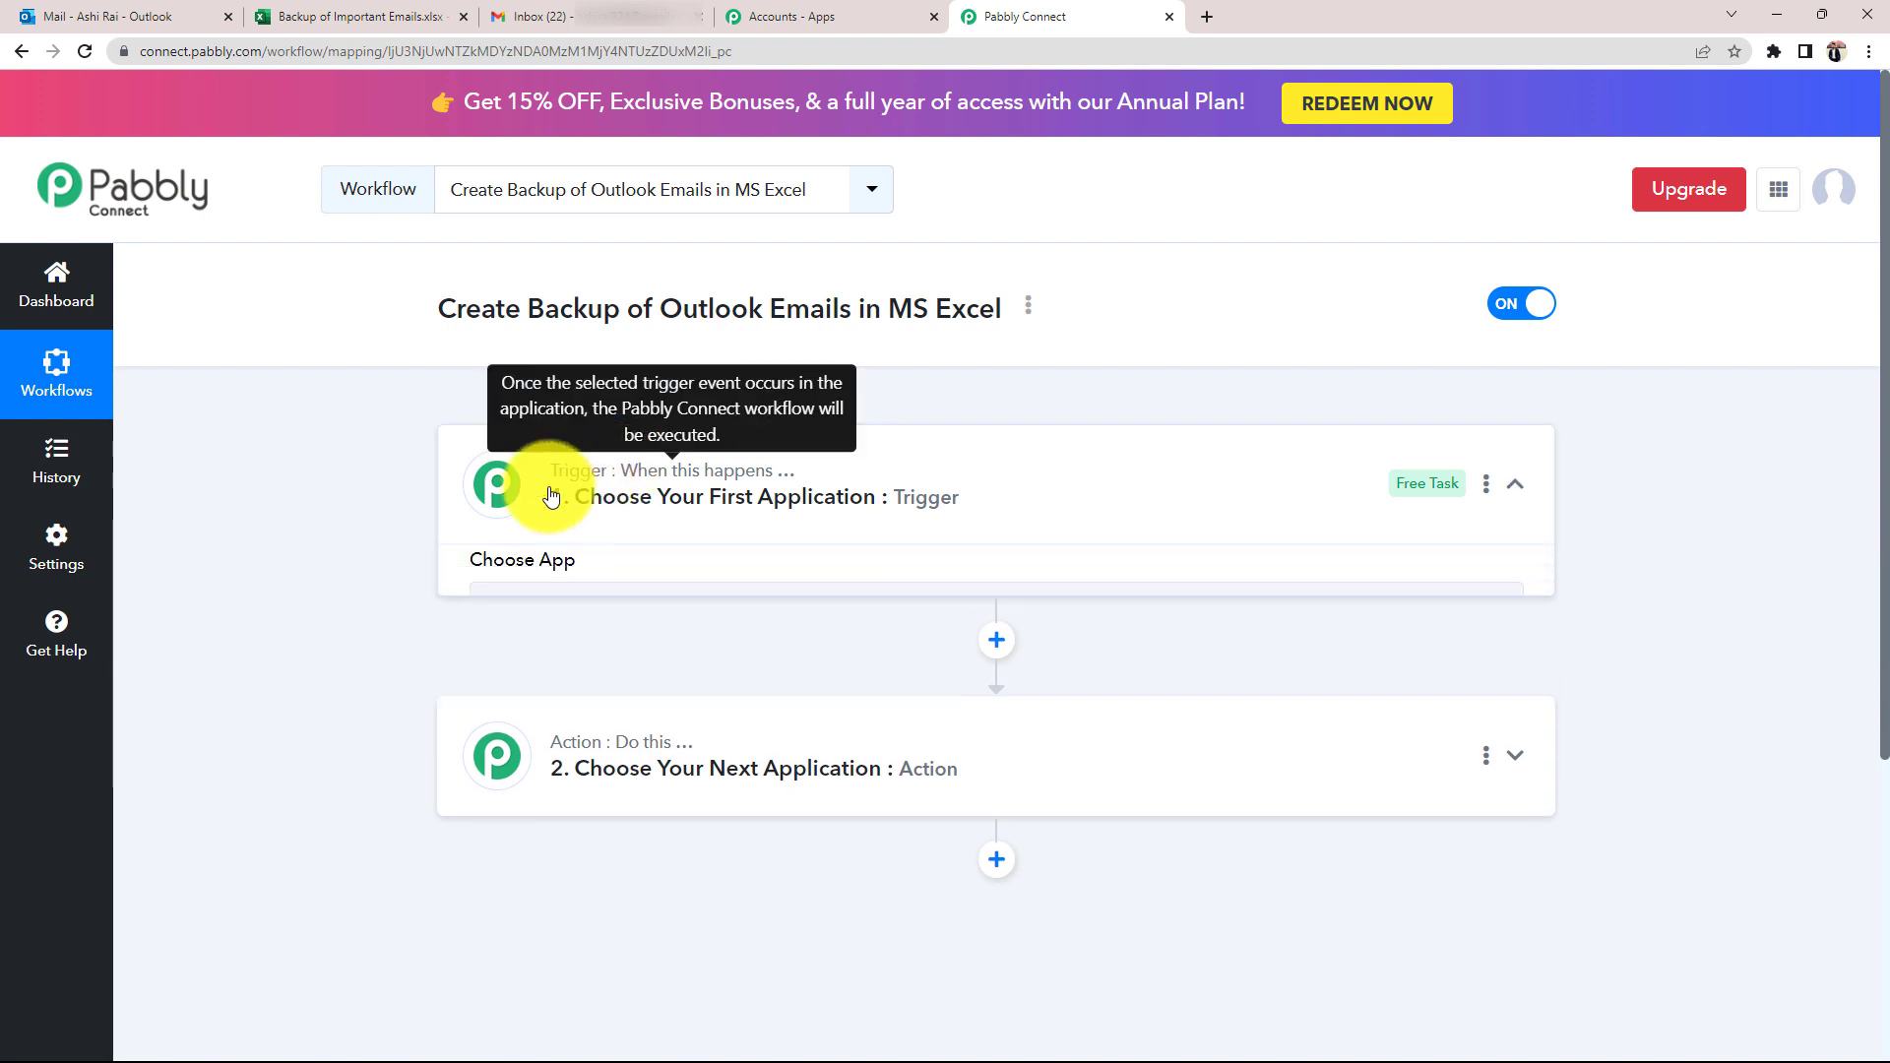
left_click(518, 632)
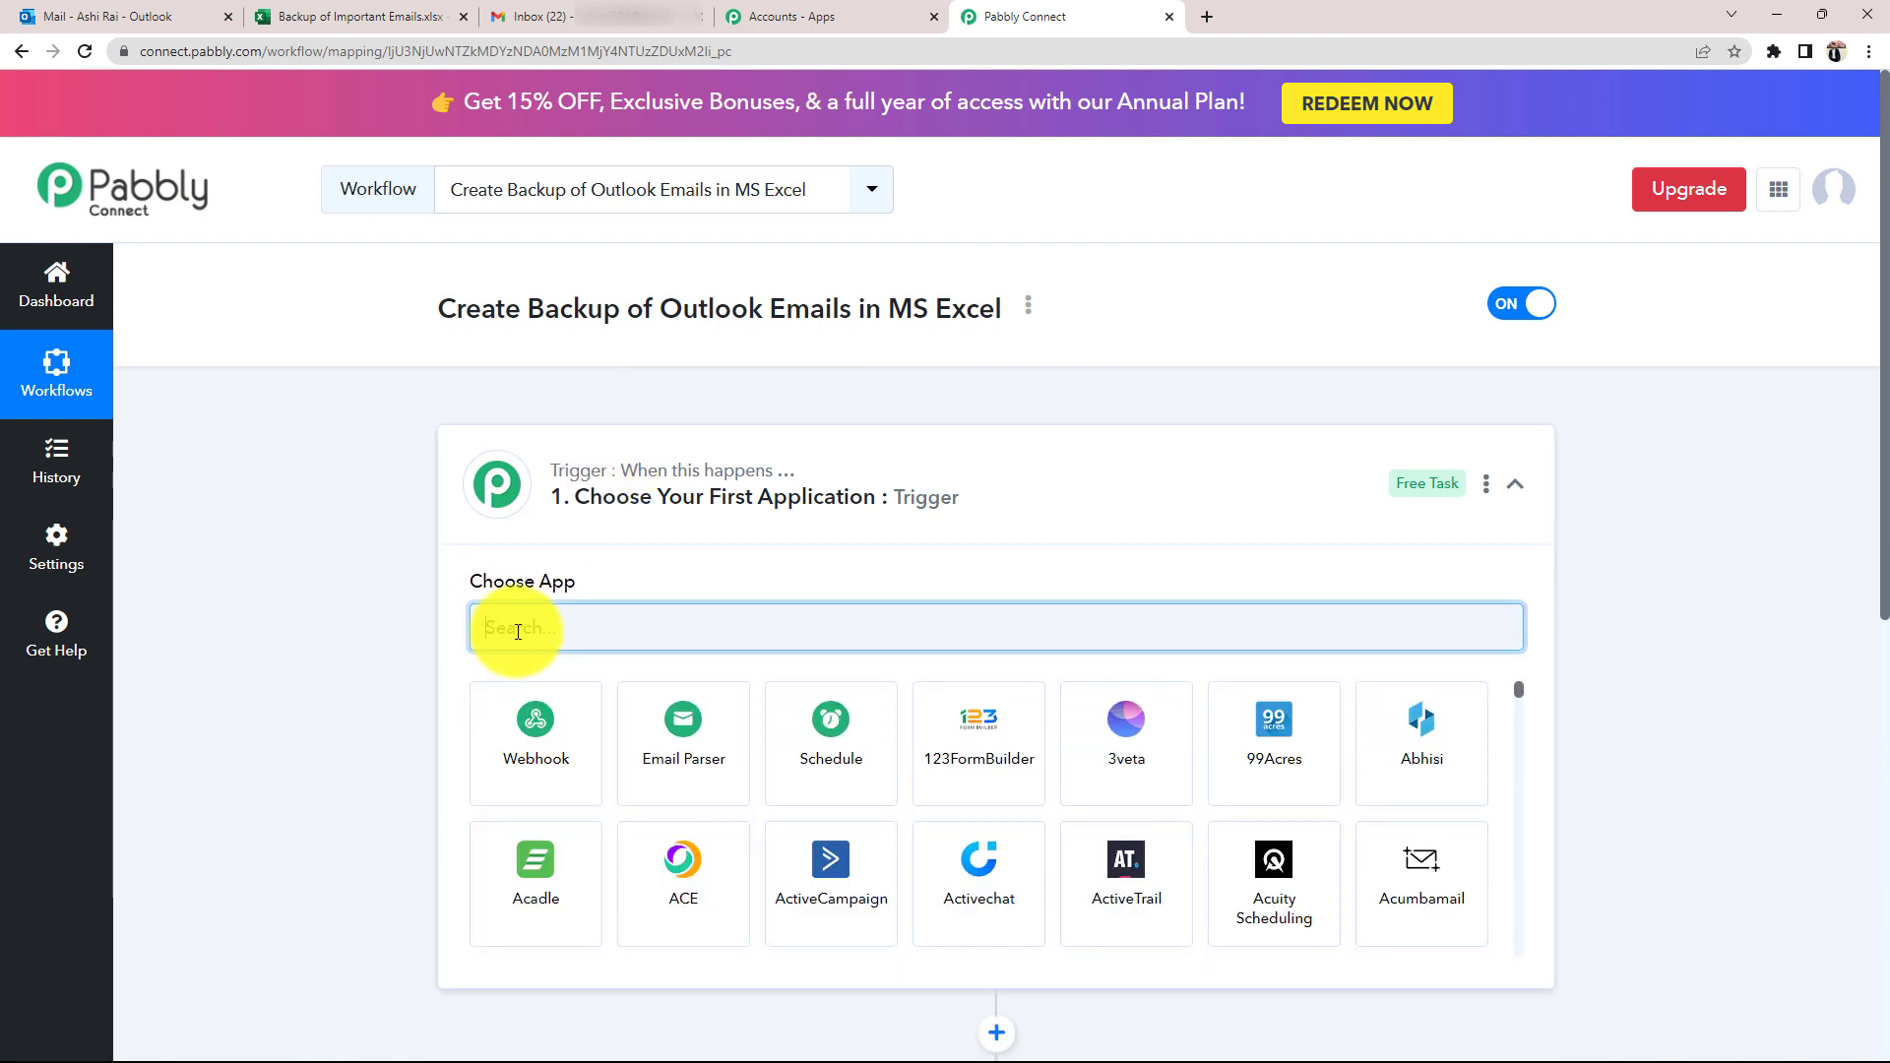
type("mic")
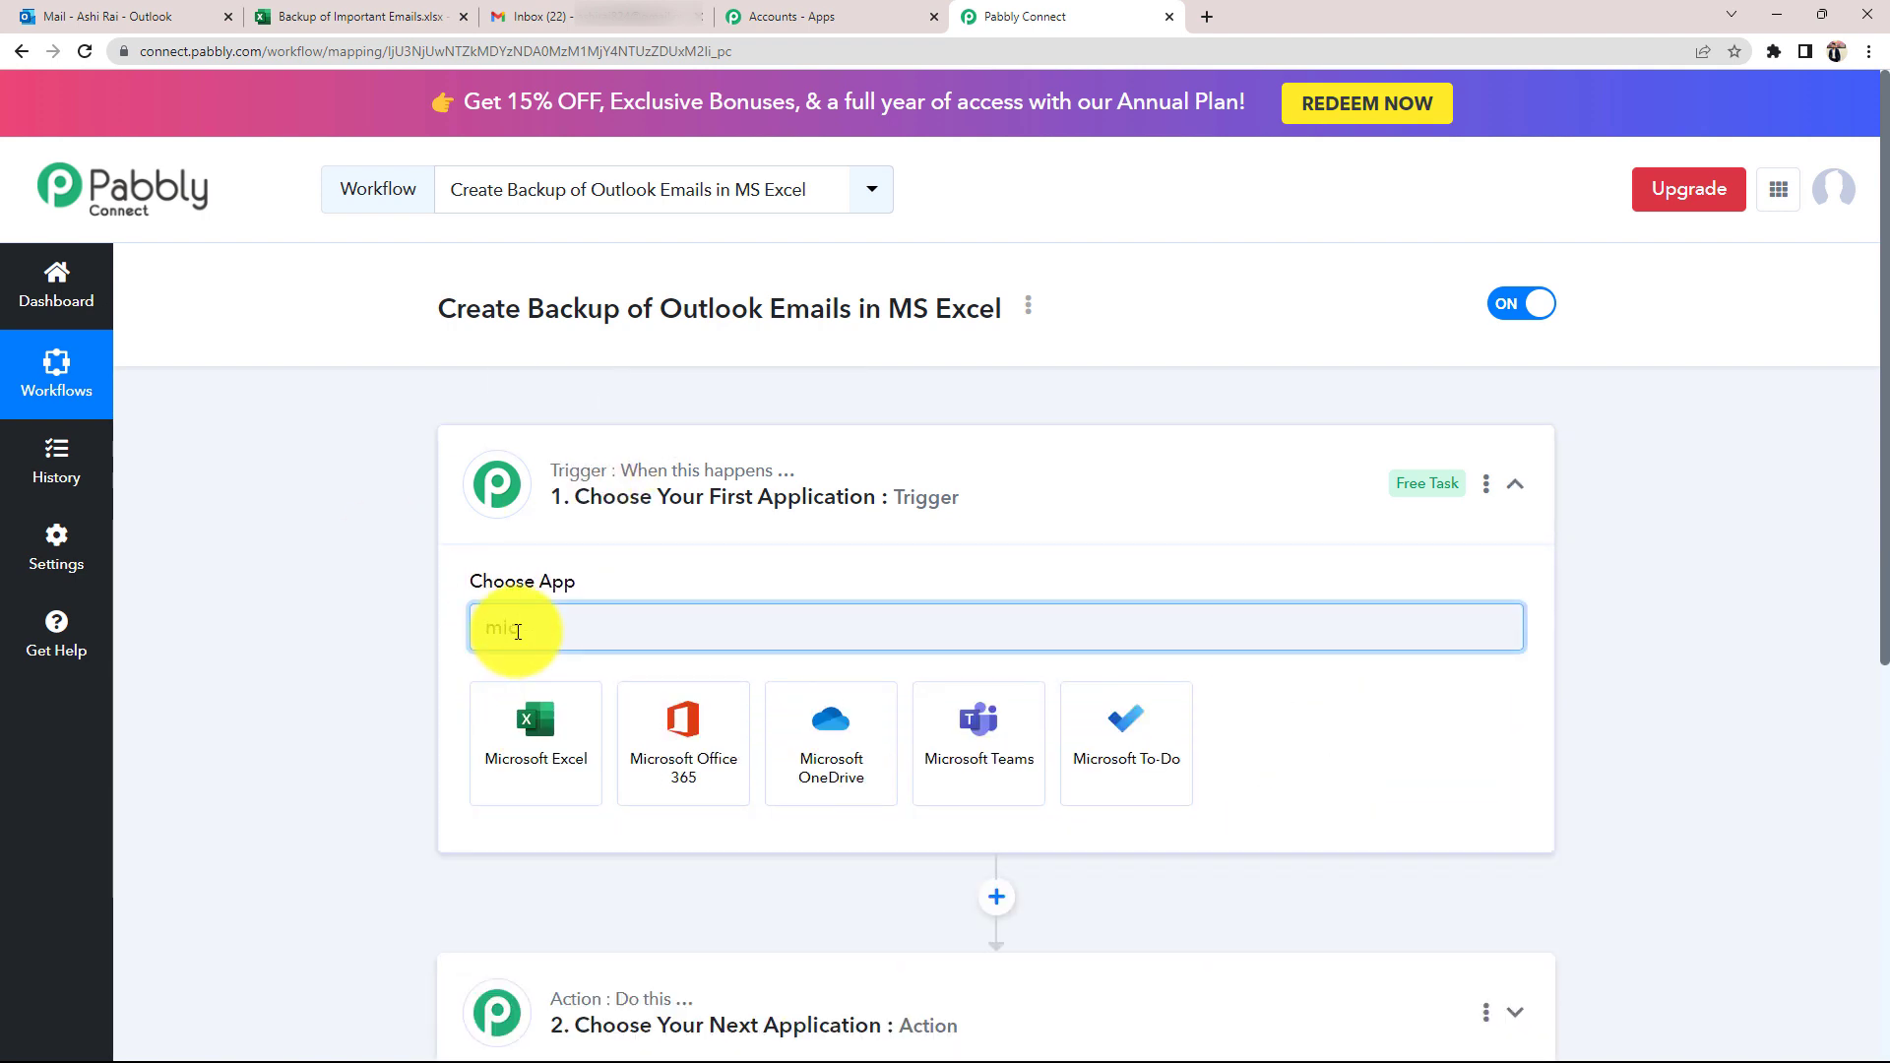
type("ro")
left_click(720, 761)
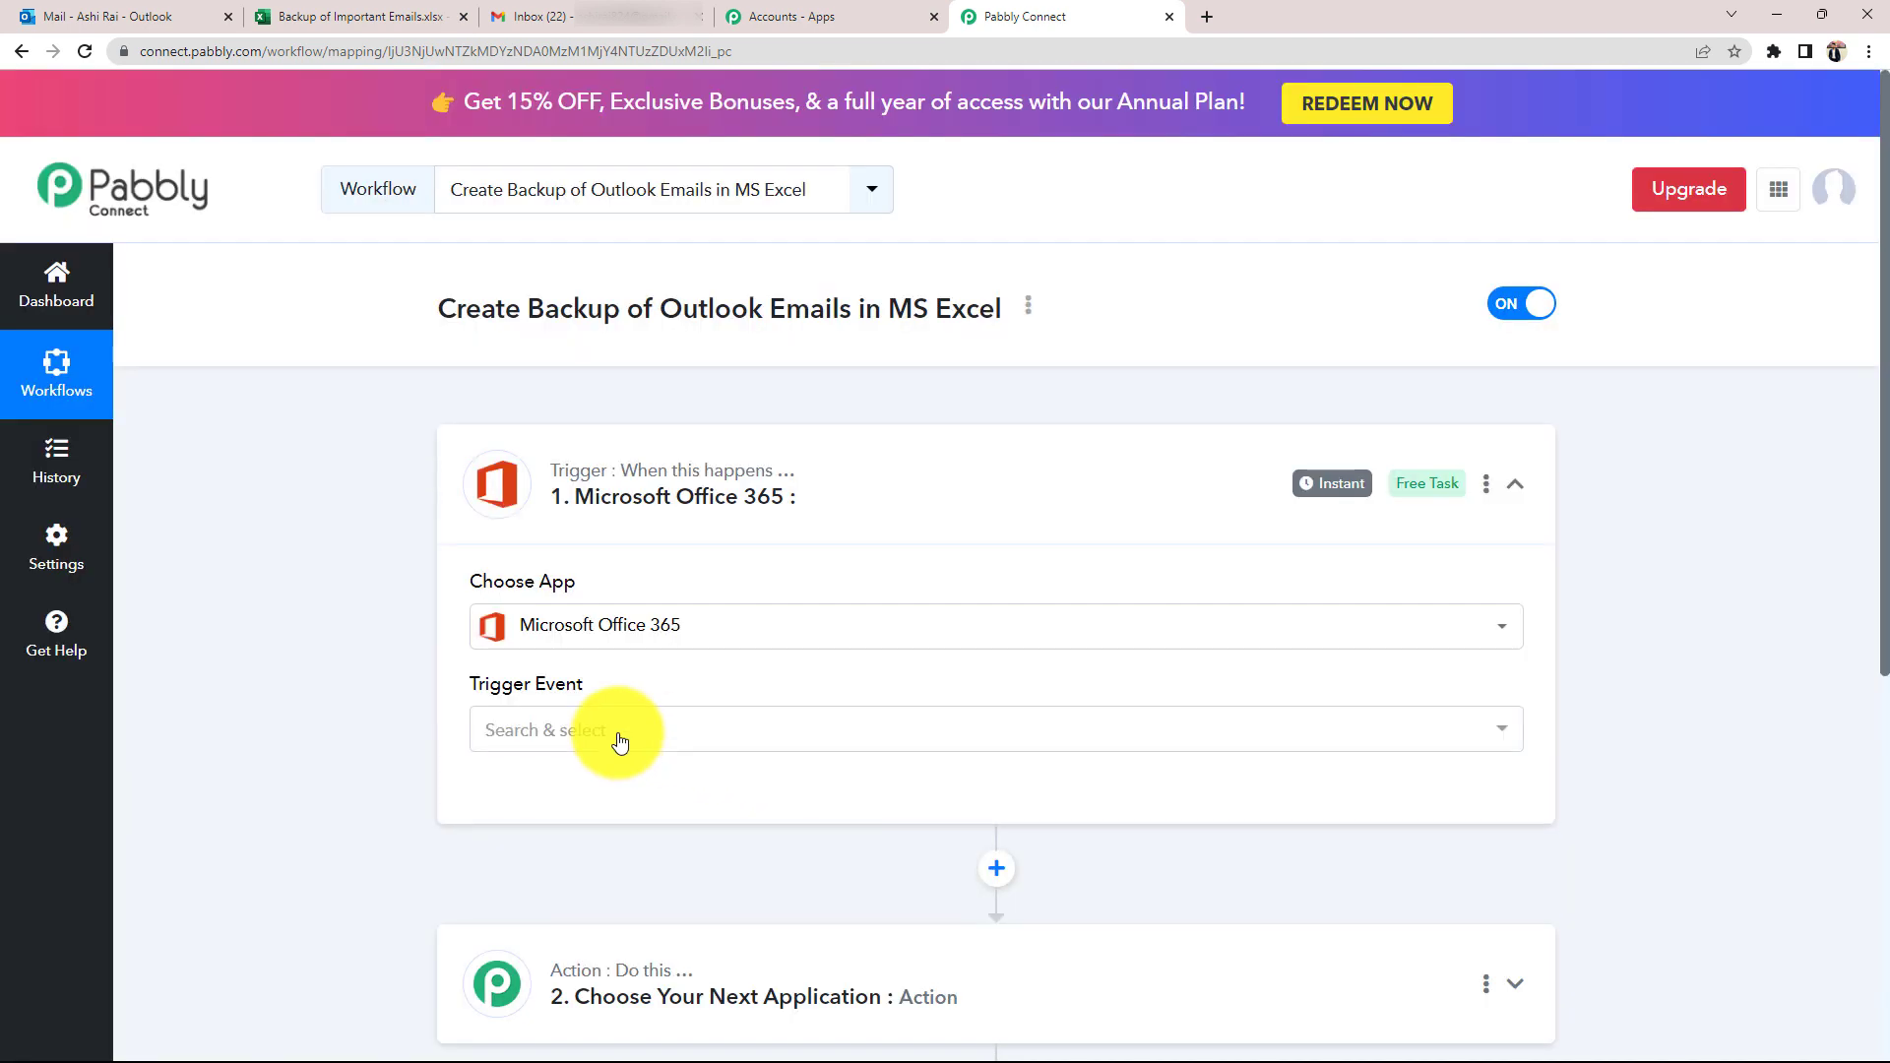
left_click(552, 731)
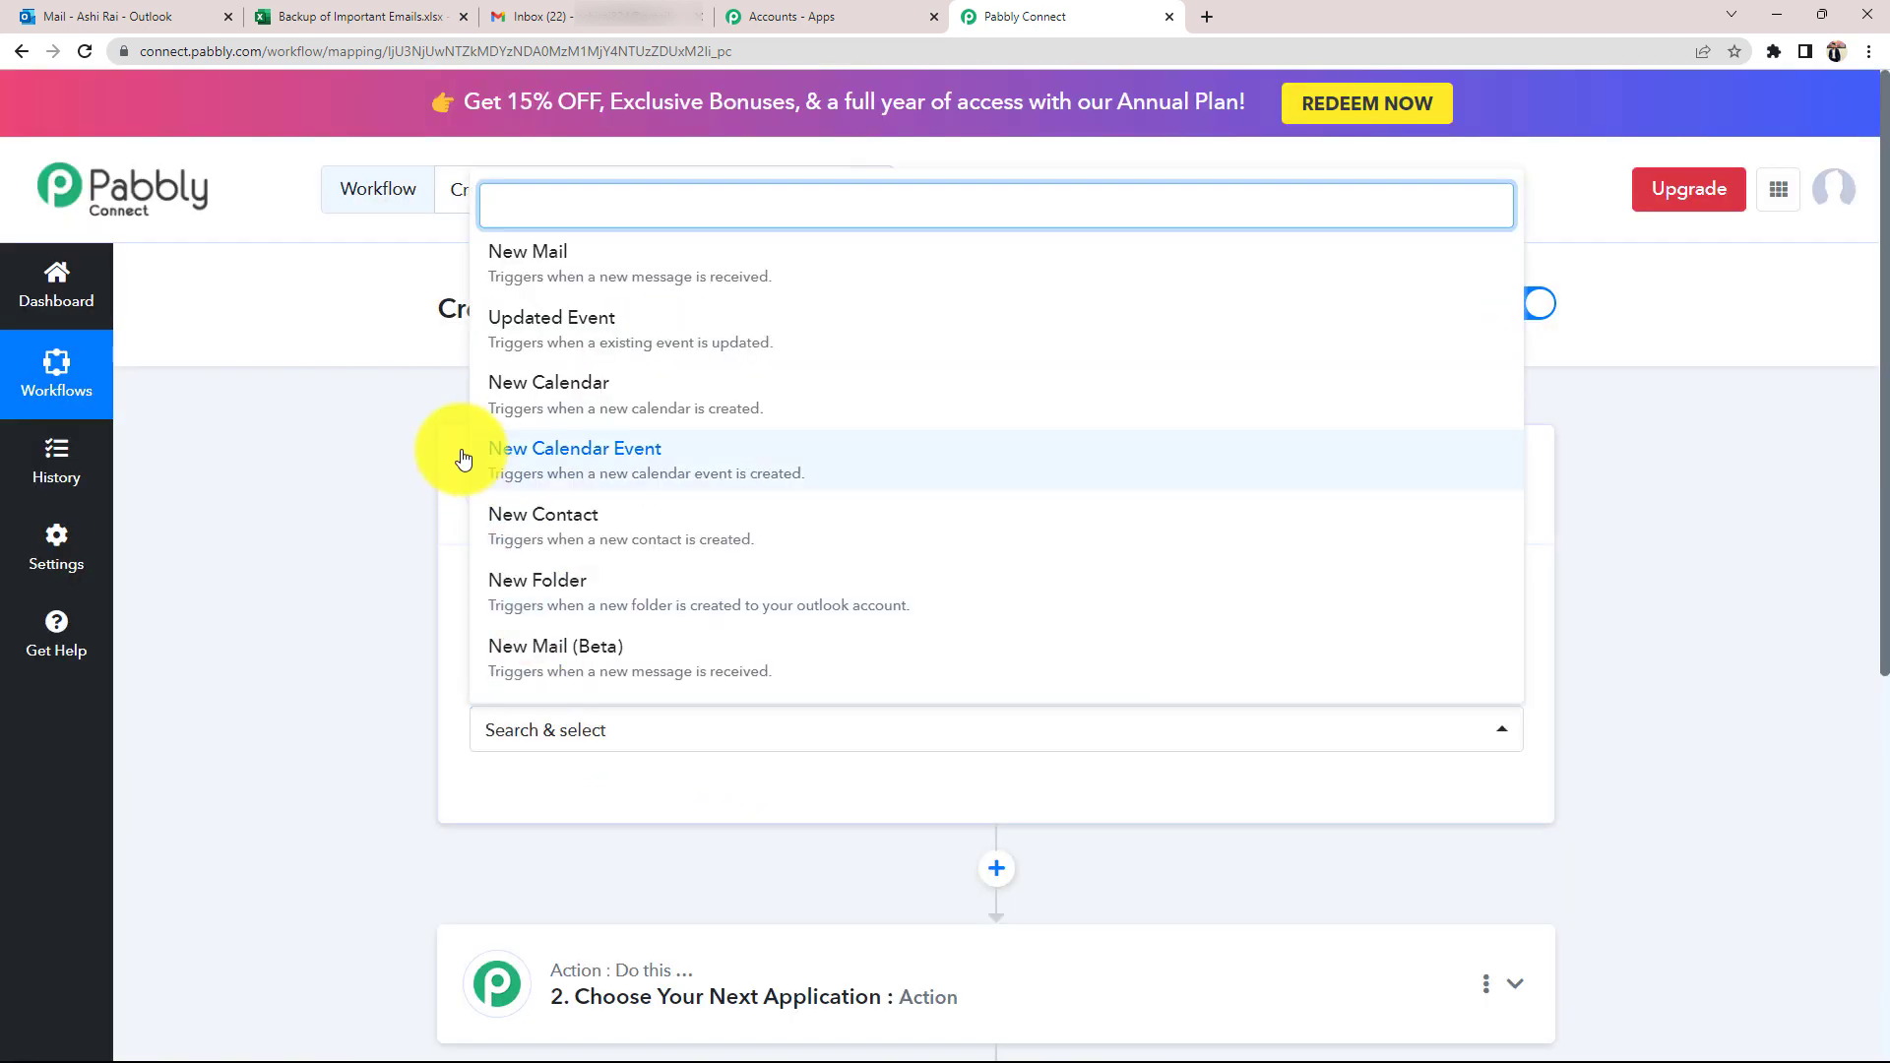
left_click(559, 258)
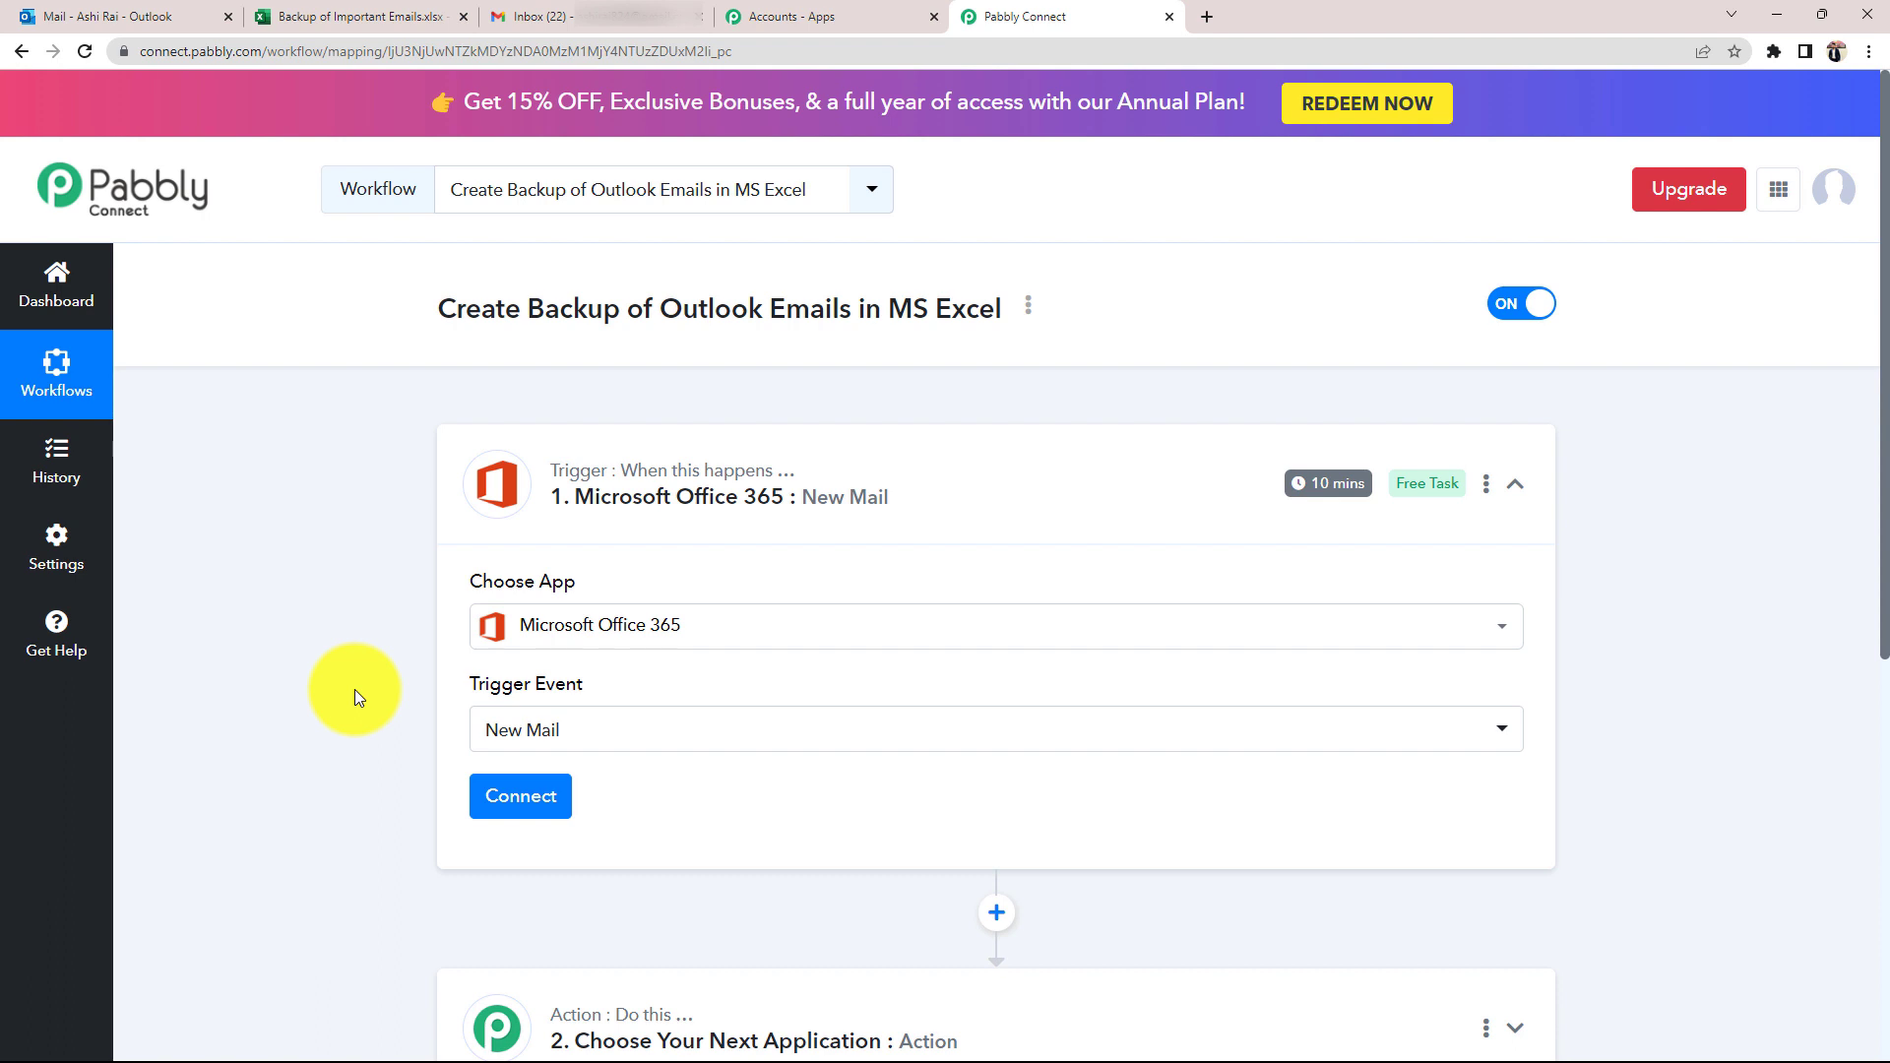
- Add a new Microsoft Office 365 connection to the trigger and grant Pabbly Connect access to the Microsoft account
left_click(538, 802)
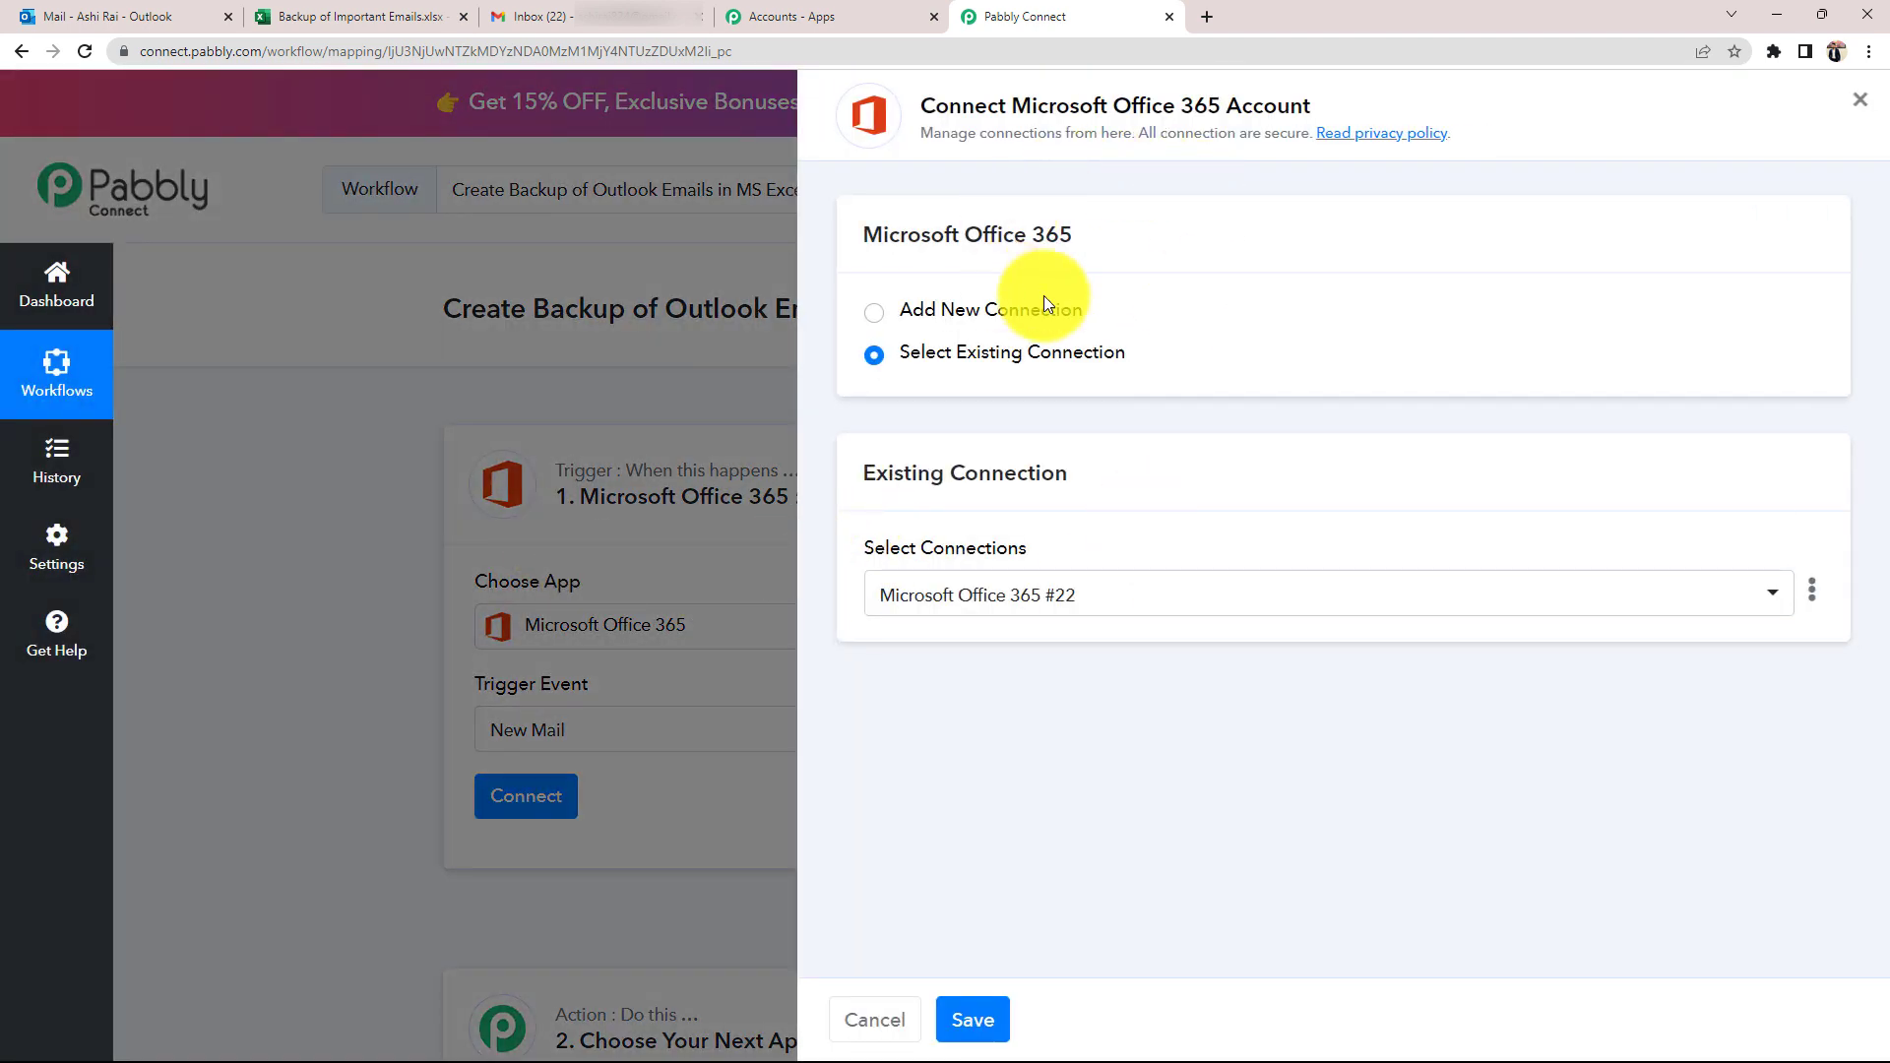
left_click(873, 312)
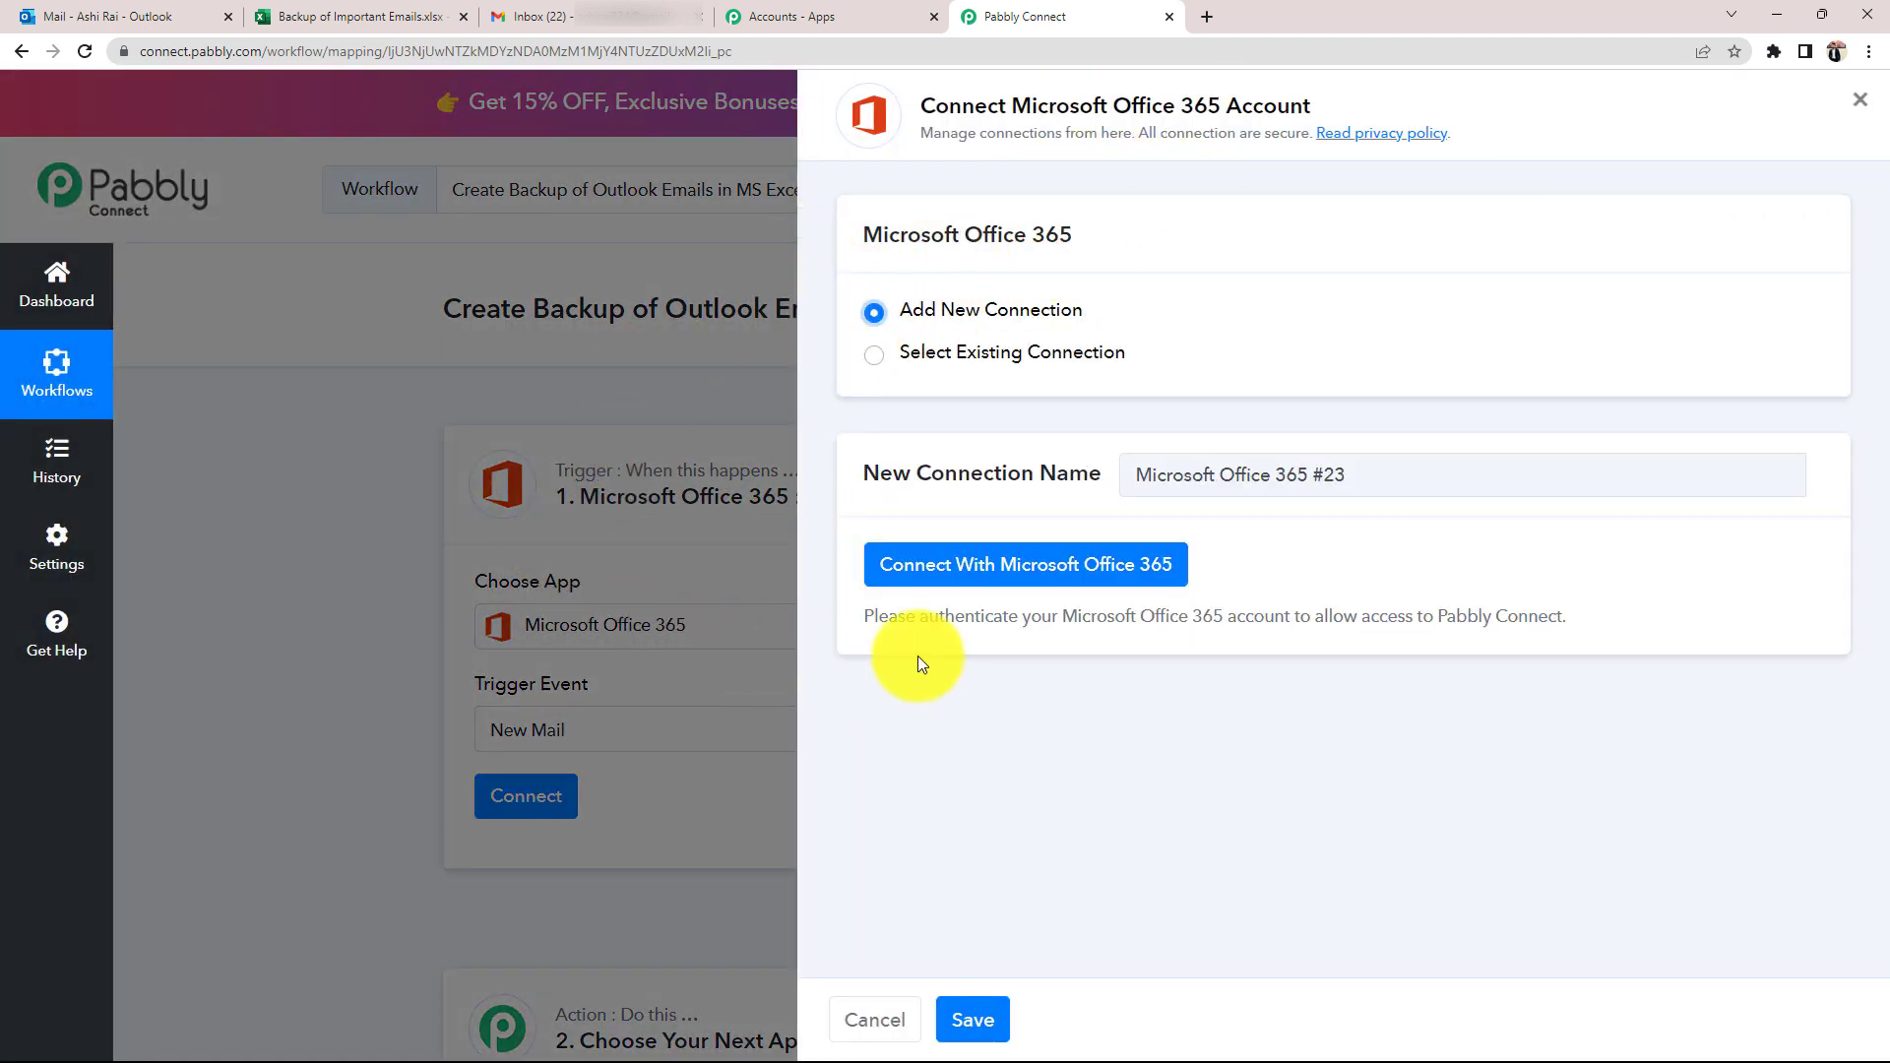
left_click(1013, 564)
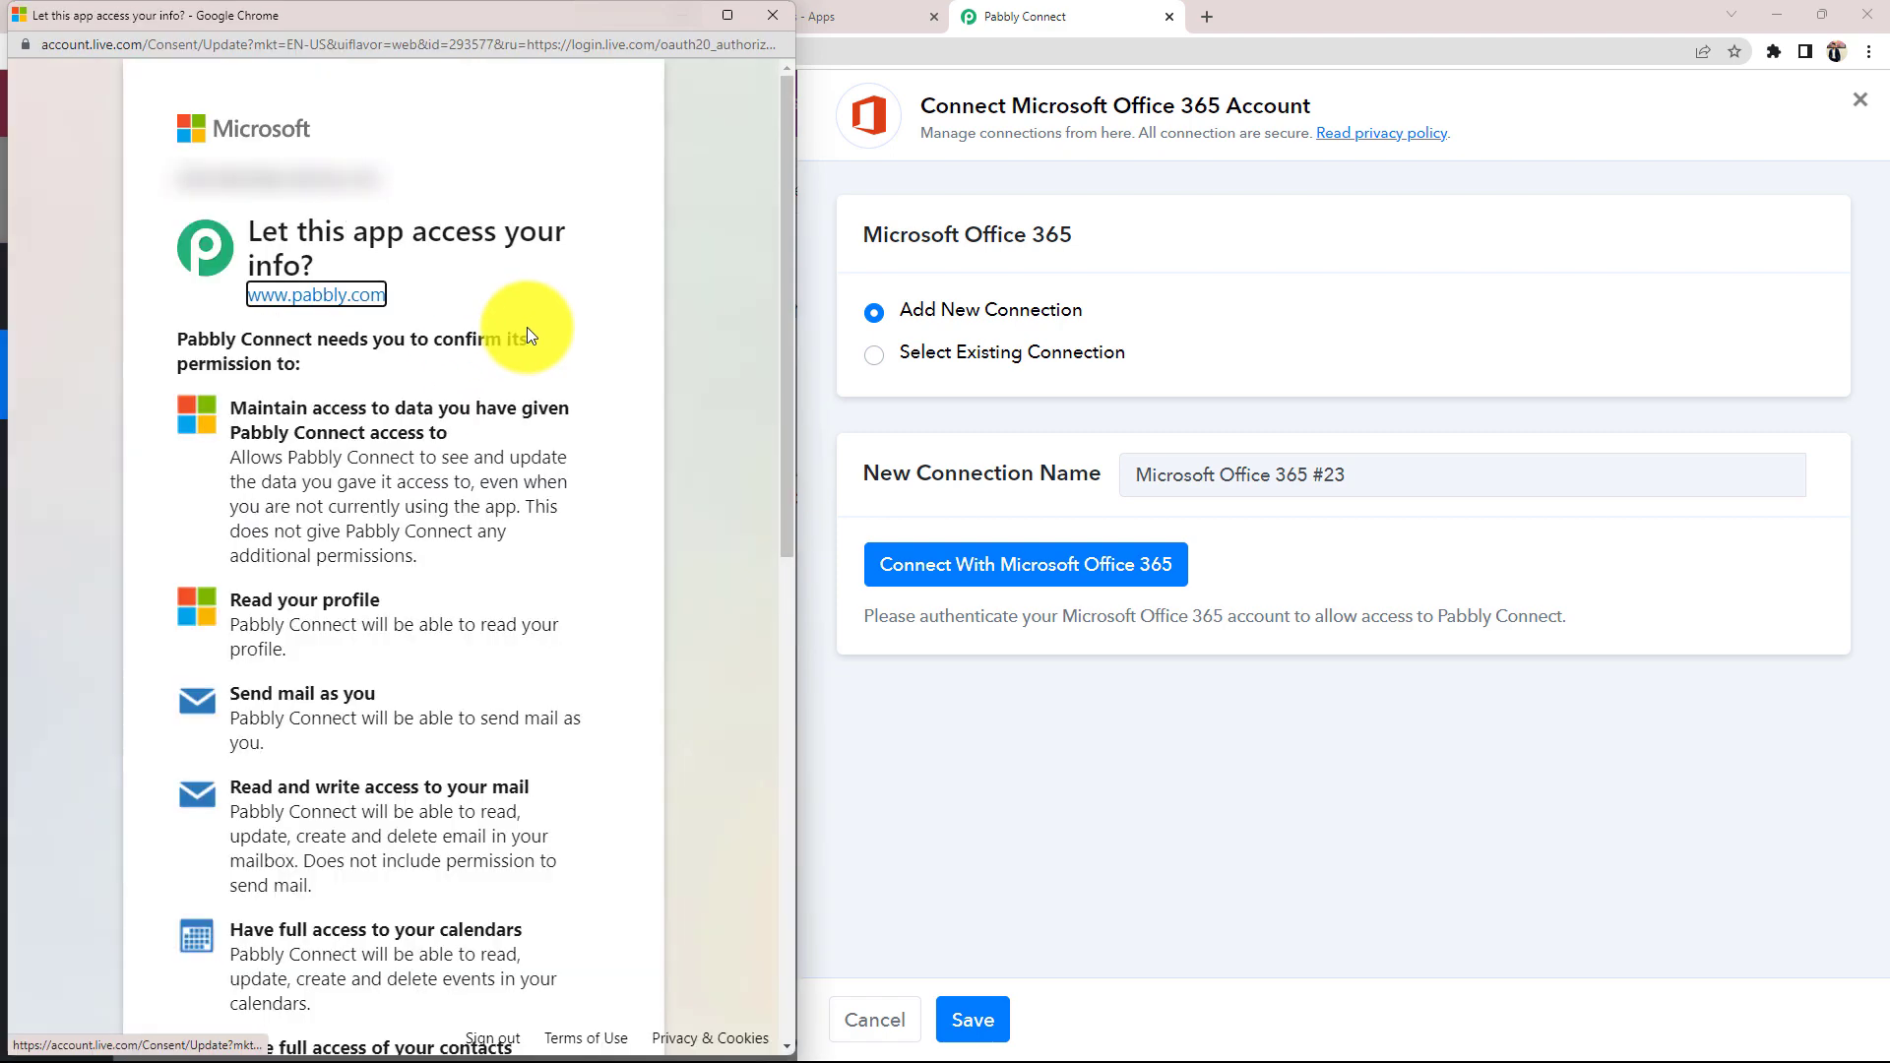
scroll(528, 335, "down", 10)
left_click(554, 940)
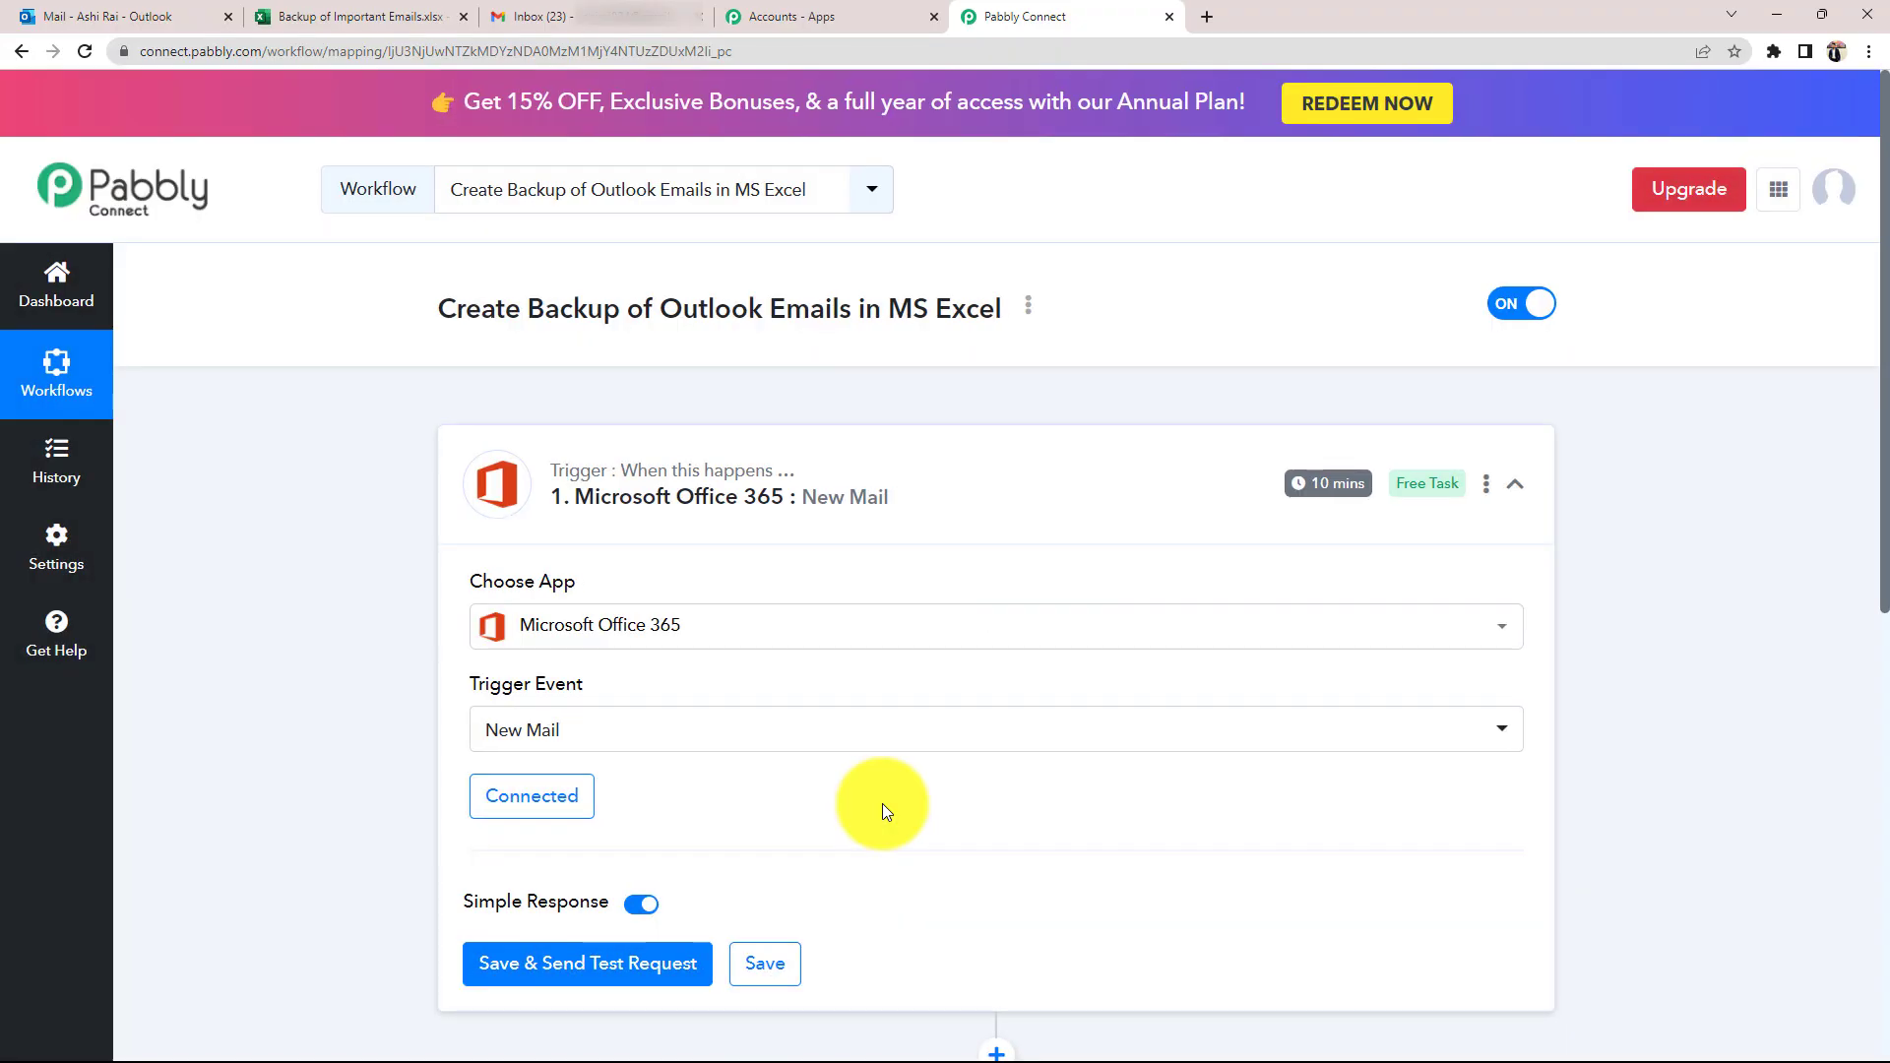
- Check the Outlook inbox and the Excel backup sheet, and save the New Mail trigger with a test request
scroll(272, 782, "down", 1)
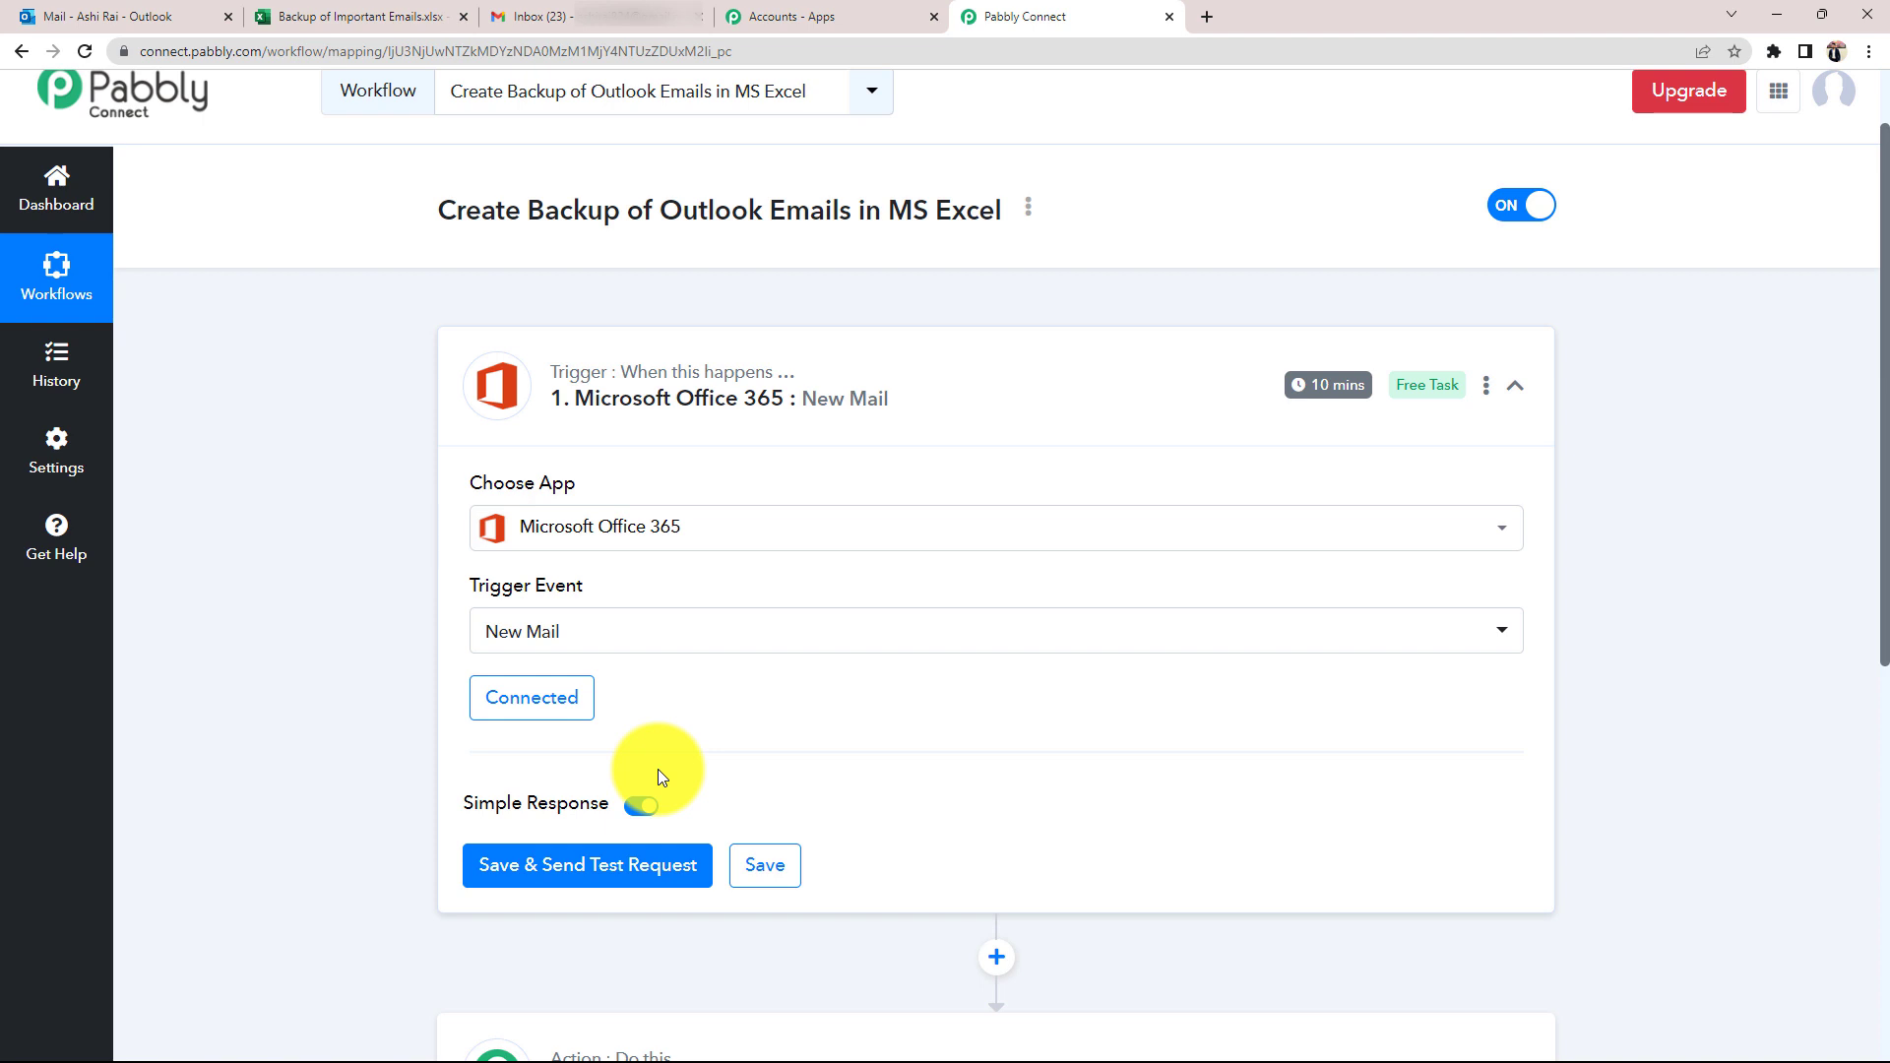
left_click(145, 10)
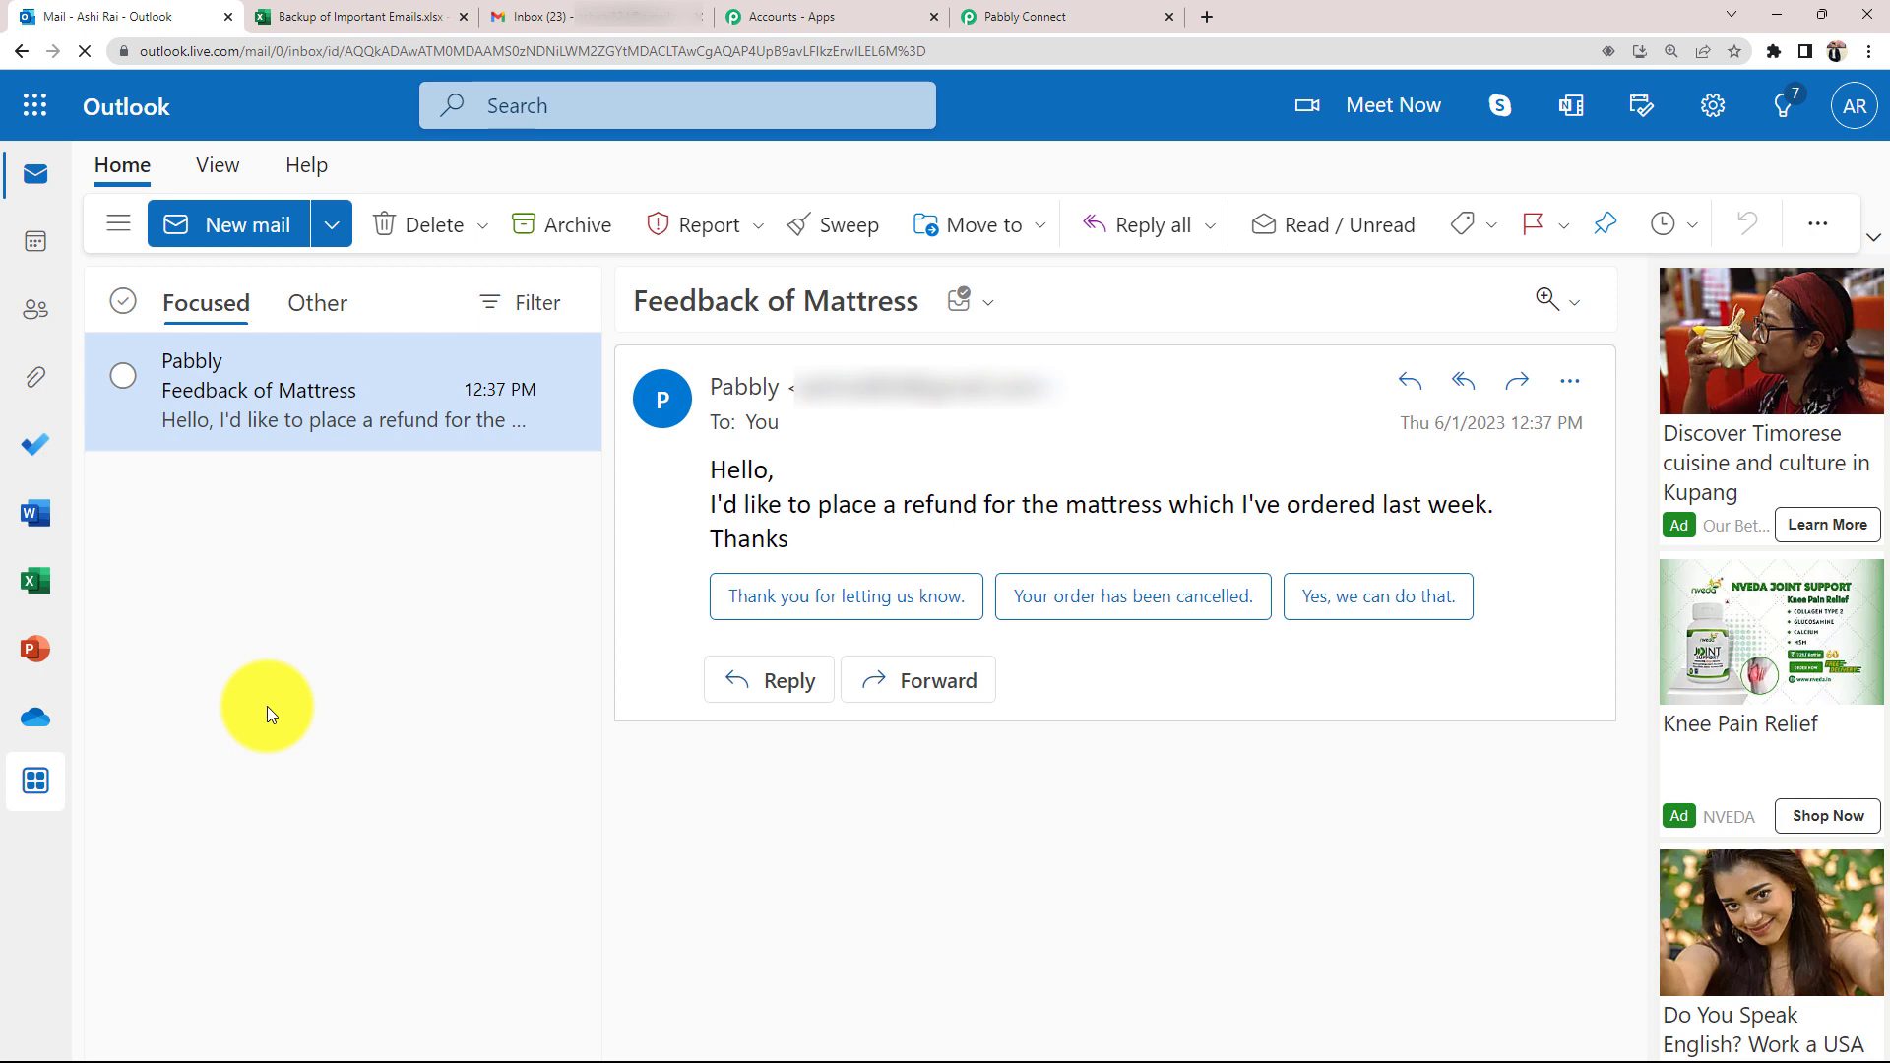
left_click(285, 16)
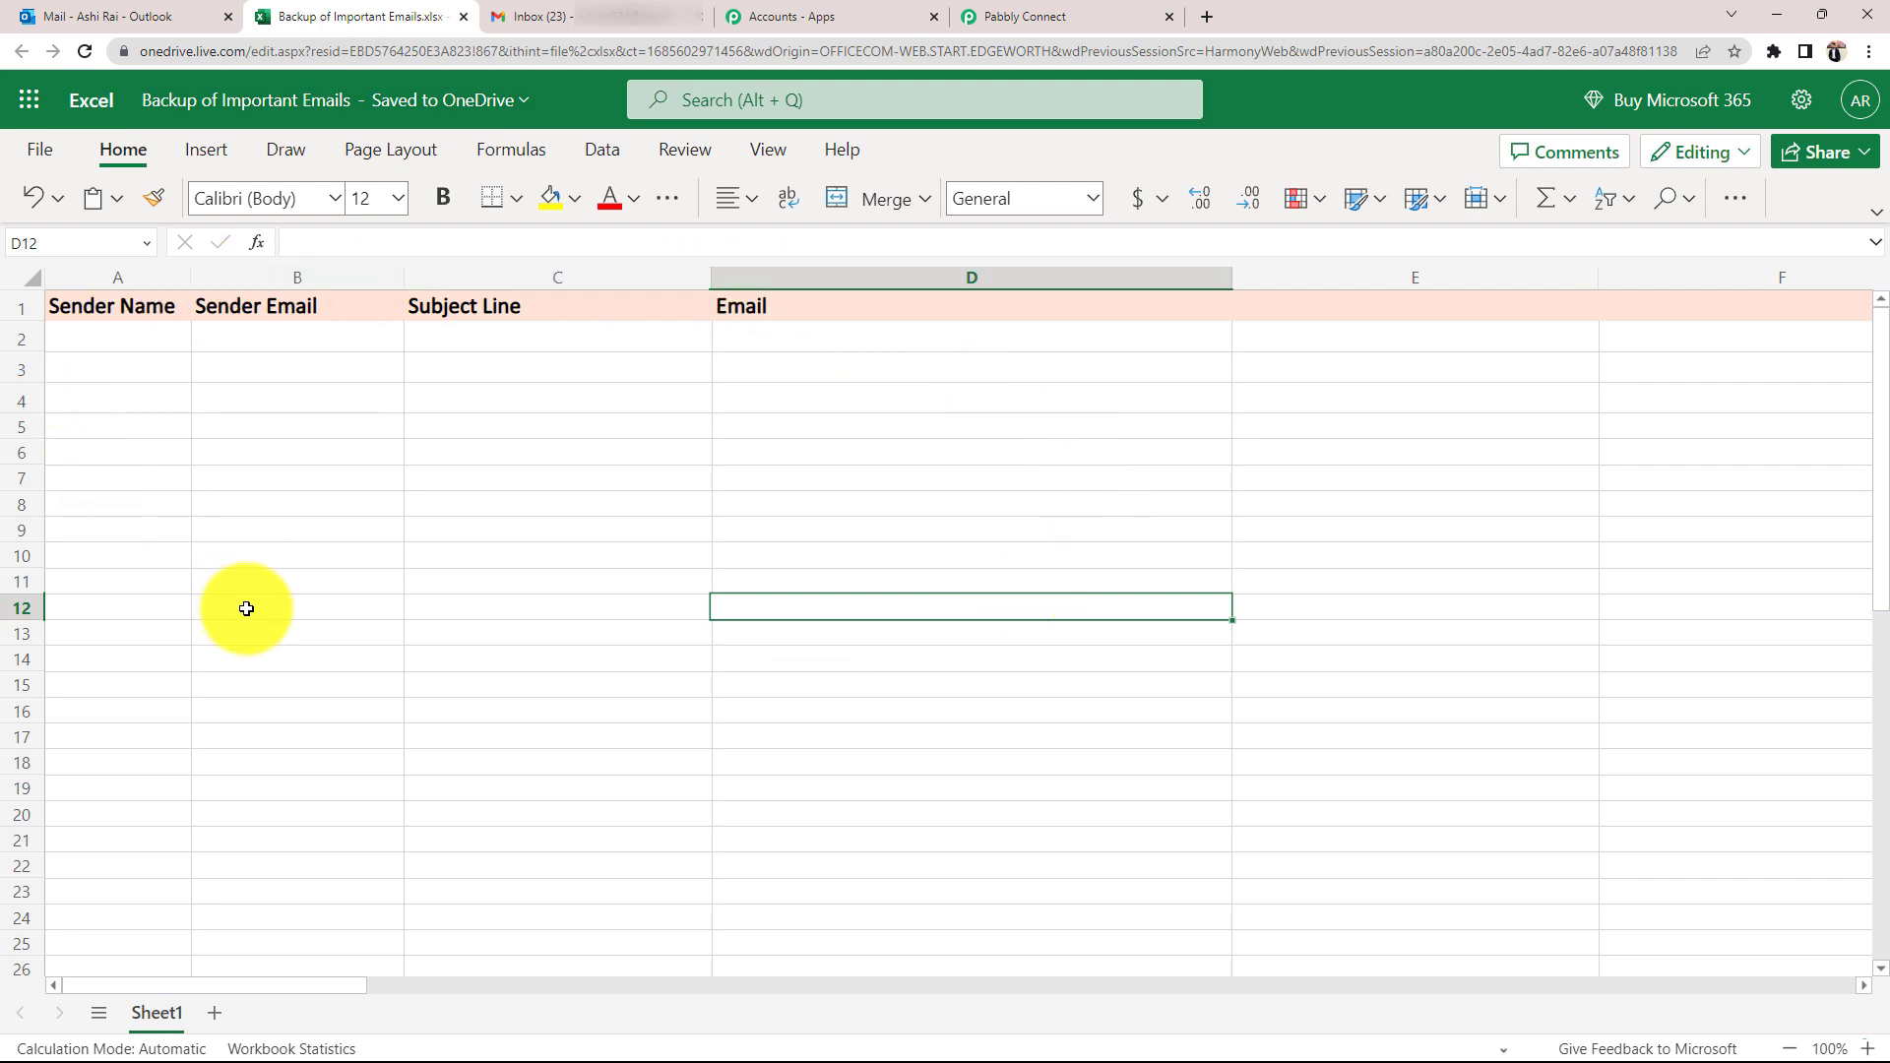
left_click(1029, 17)
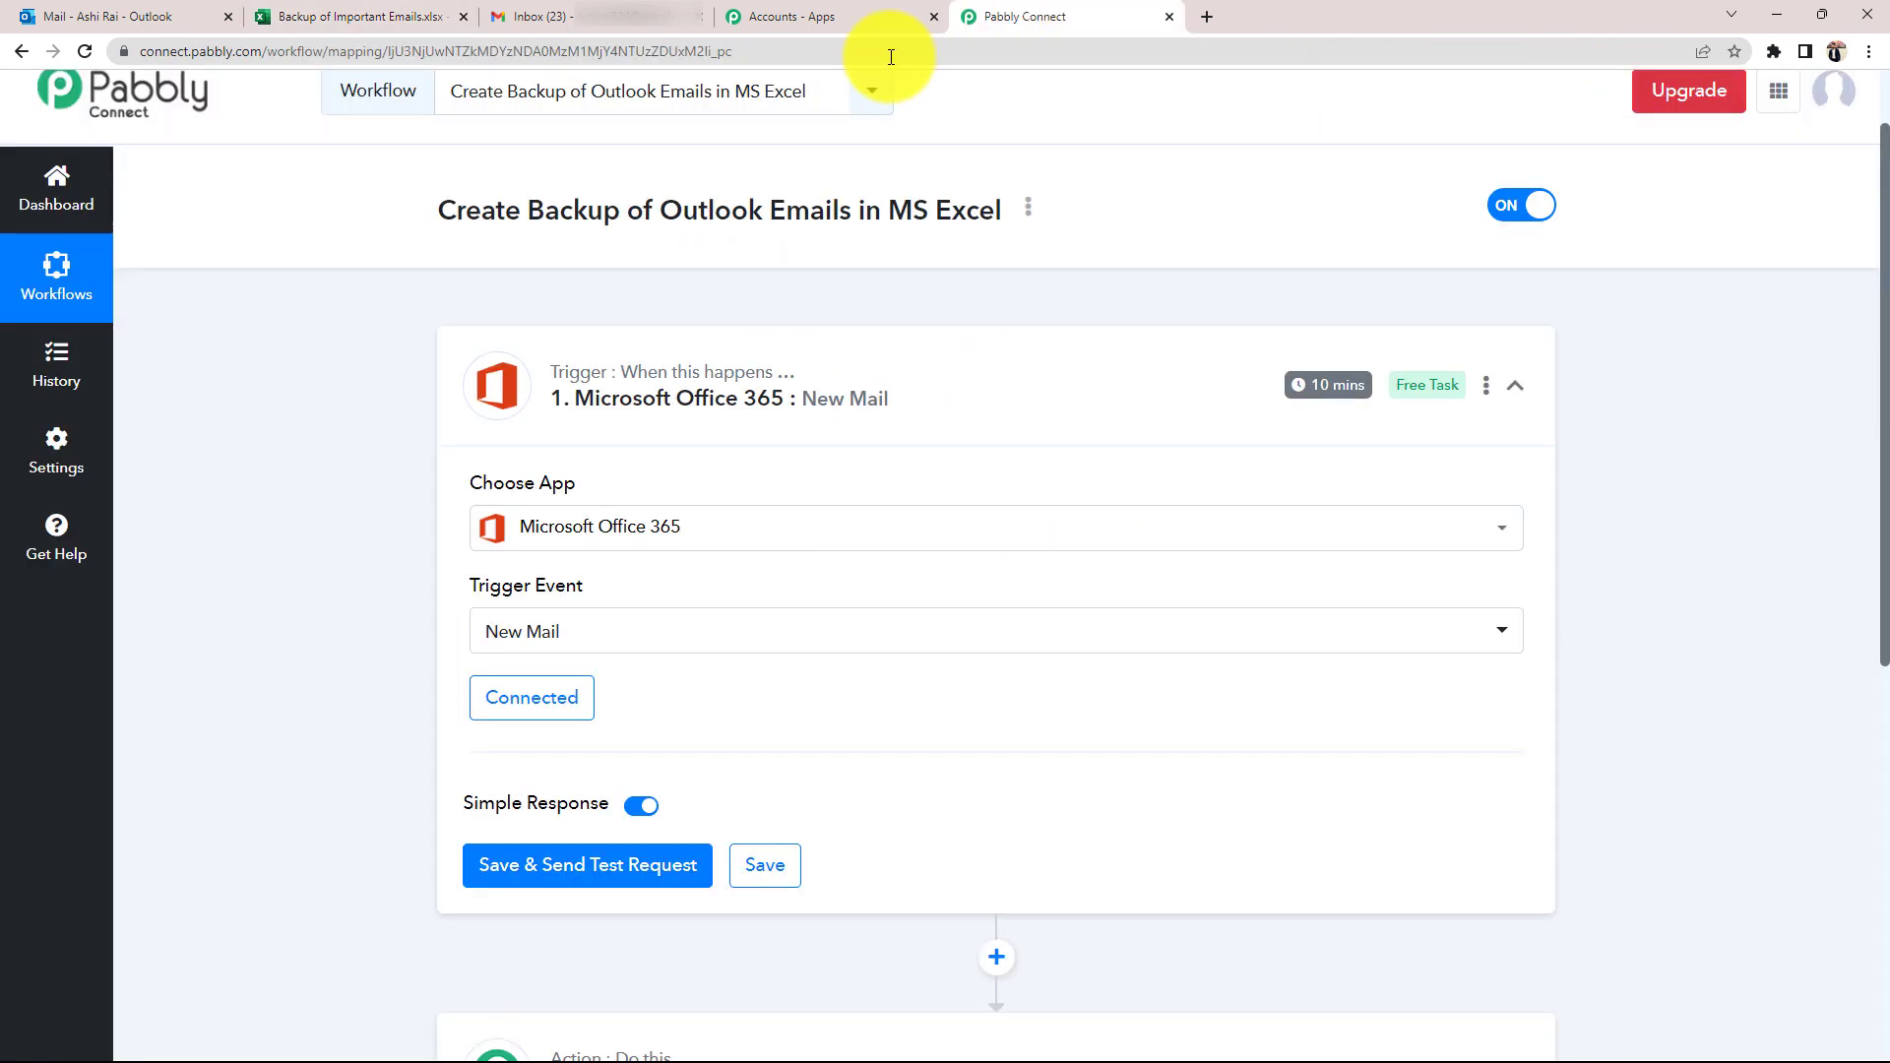
left_click(538, 871)
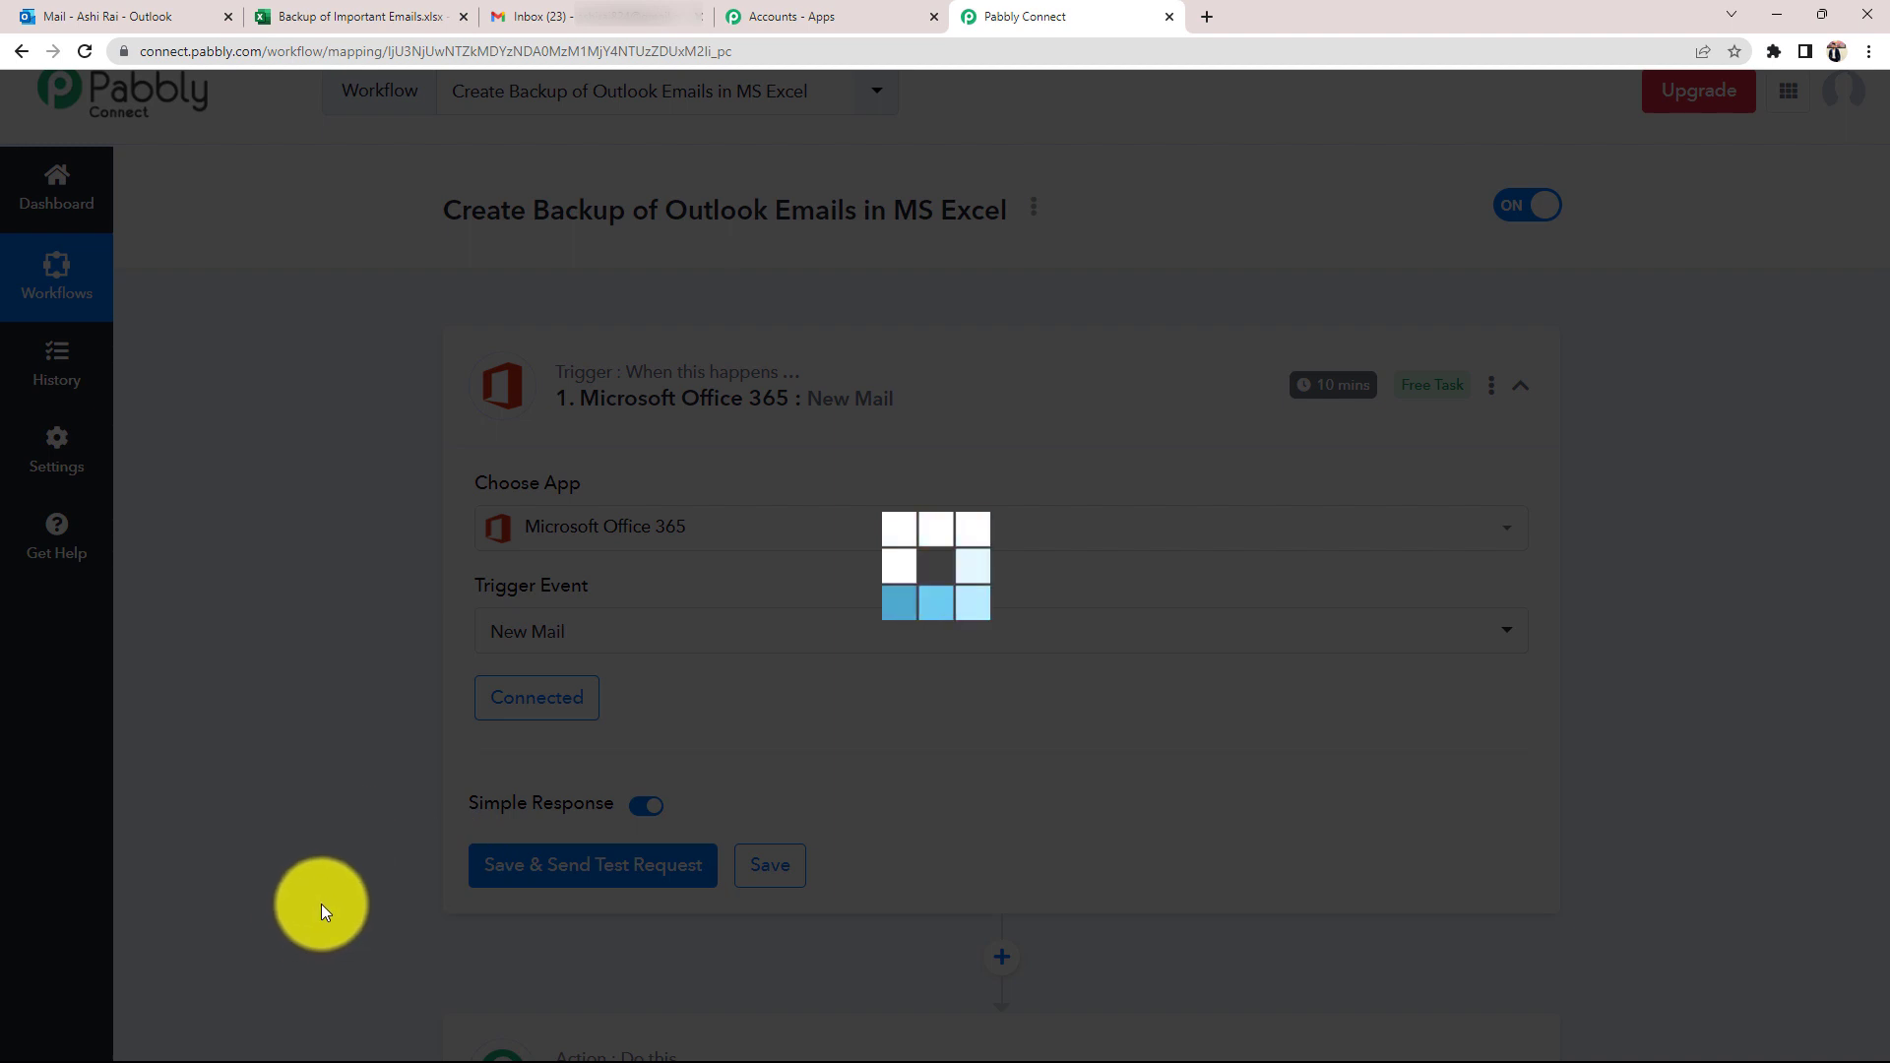
- Compare the Feedback of Mattress email in Outlook with the subject and sender fields in the trigger's received response
left_click(98, 9)
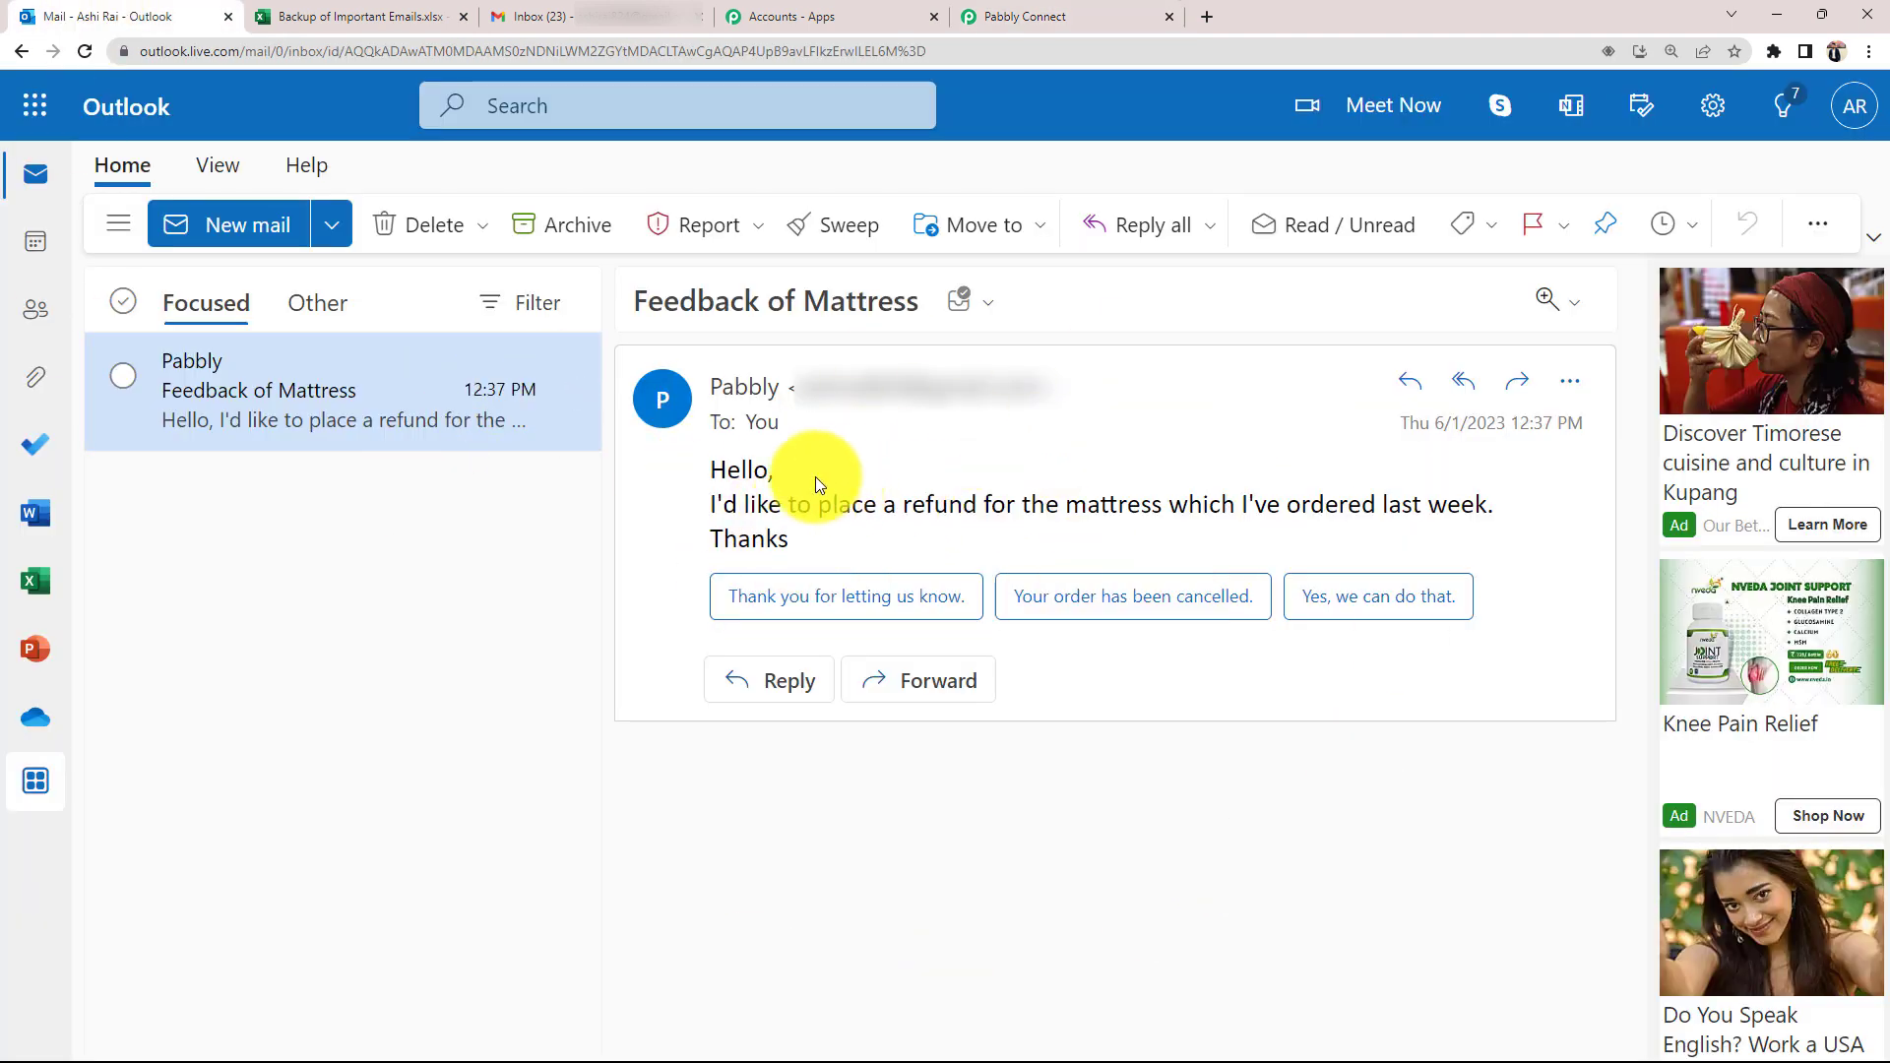
left_click(1083, 16)
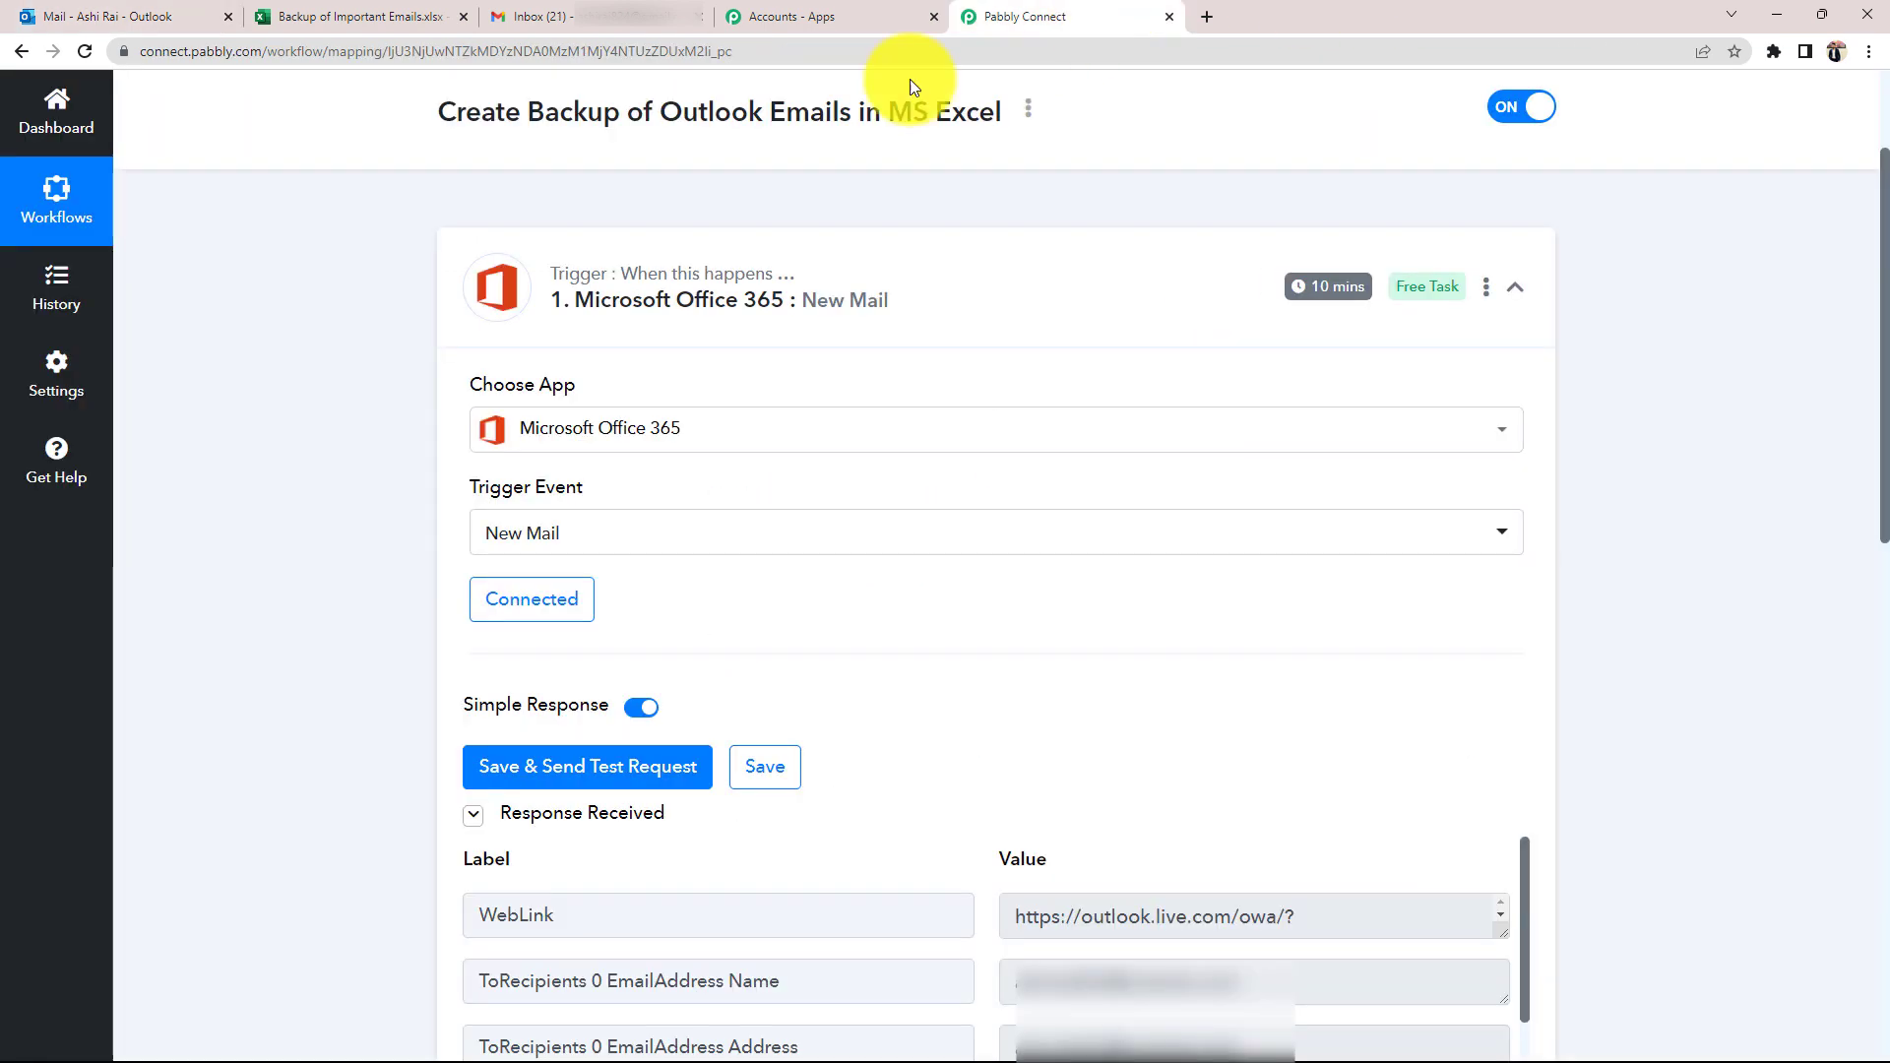
scroll(386, 658, "down", 2)
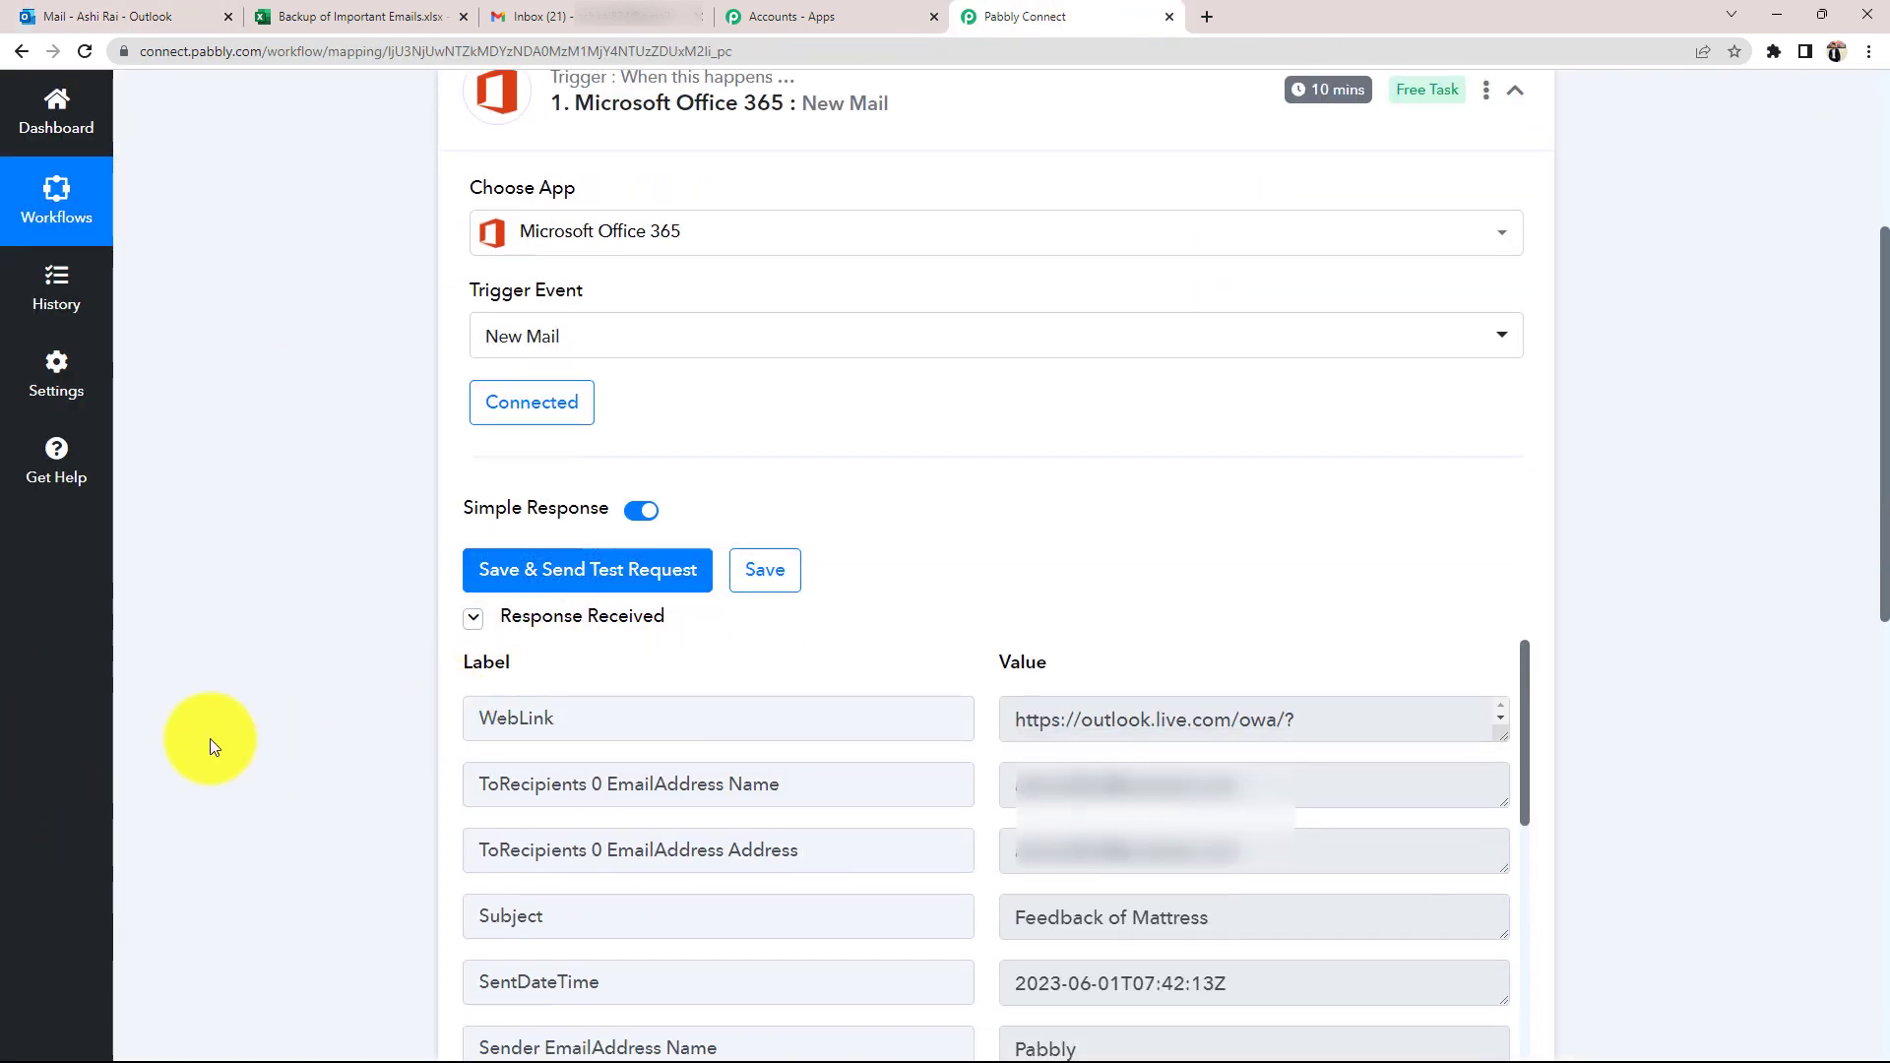
scroll(210, 738, "down", 3)
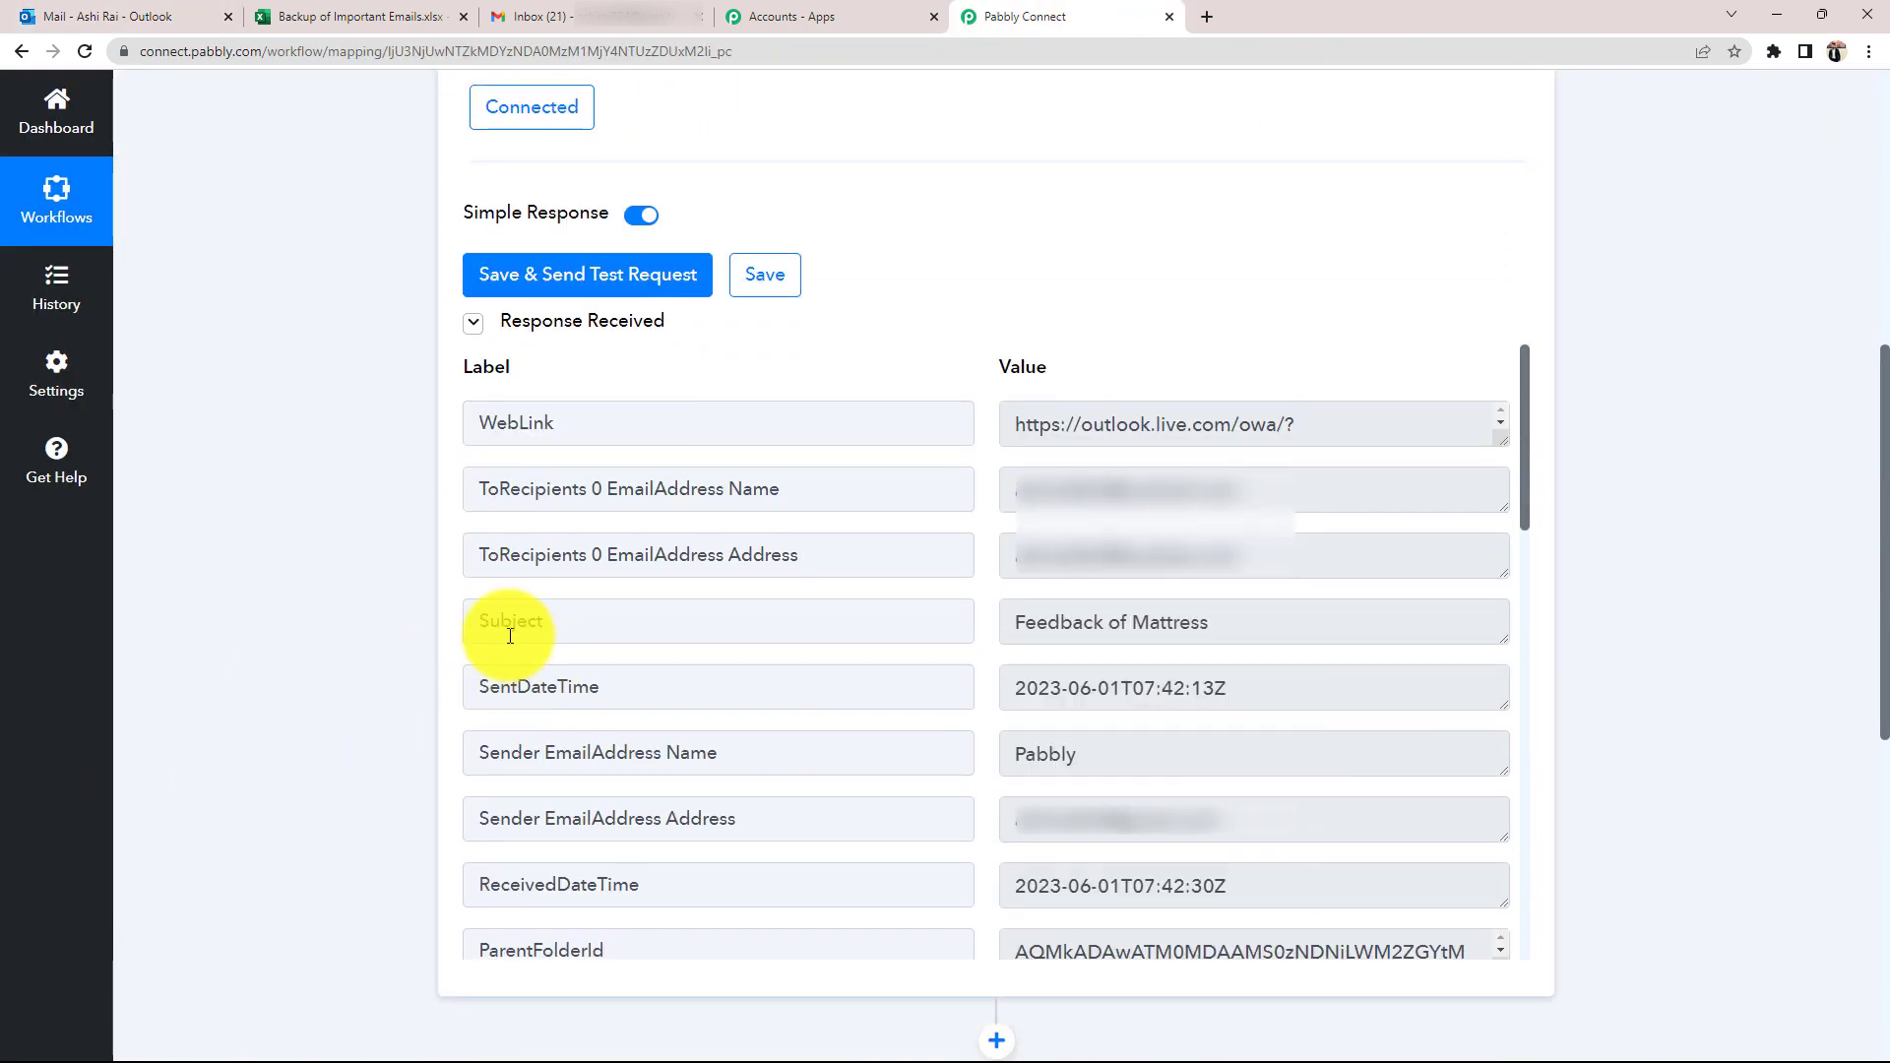
left_click_drag(1220, 616, 912, 616)
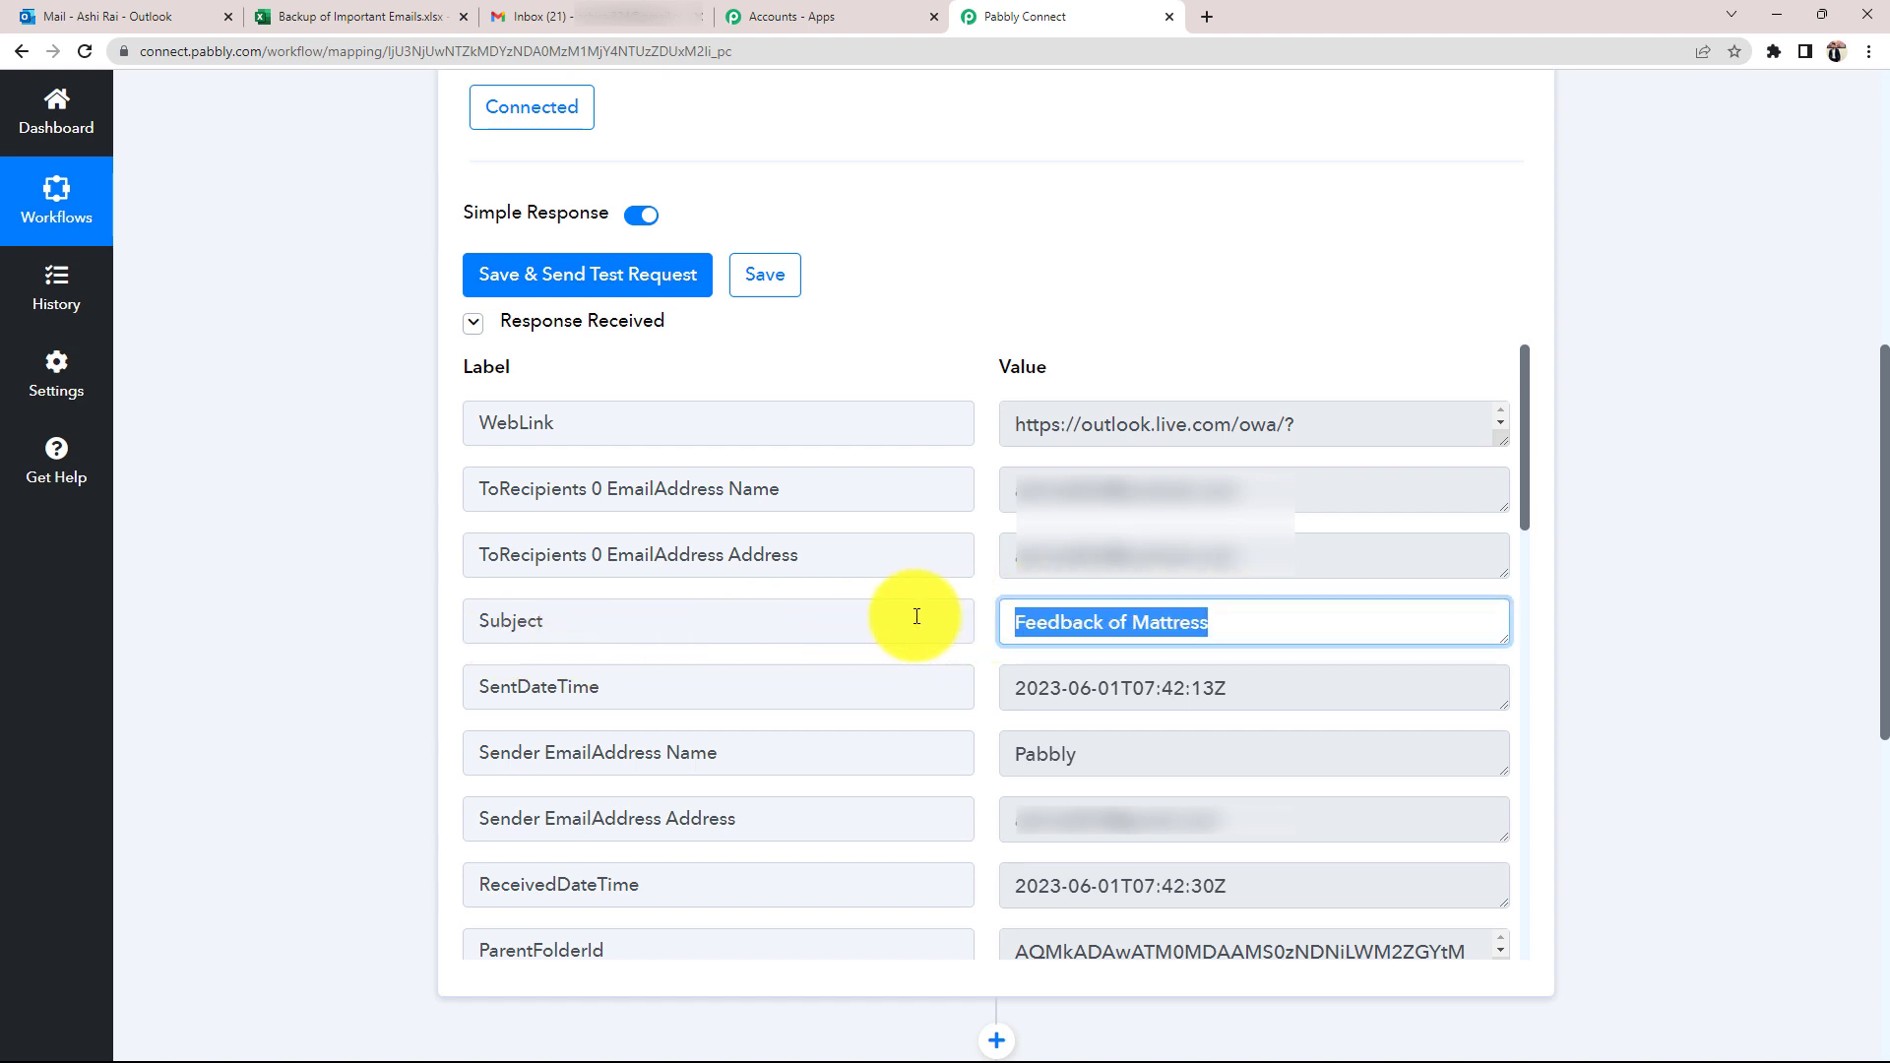
- Review the trigger's received response, examining the sender name, sender address, last modified time and remaining email fields
left_click_drag(1143, 755, 978, 751)
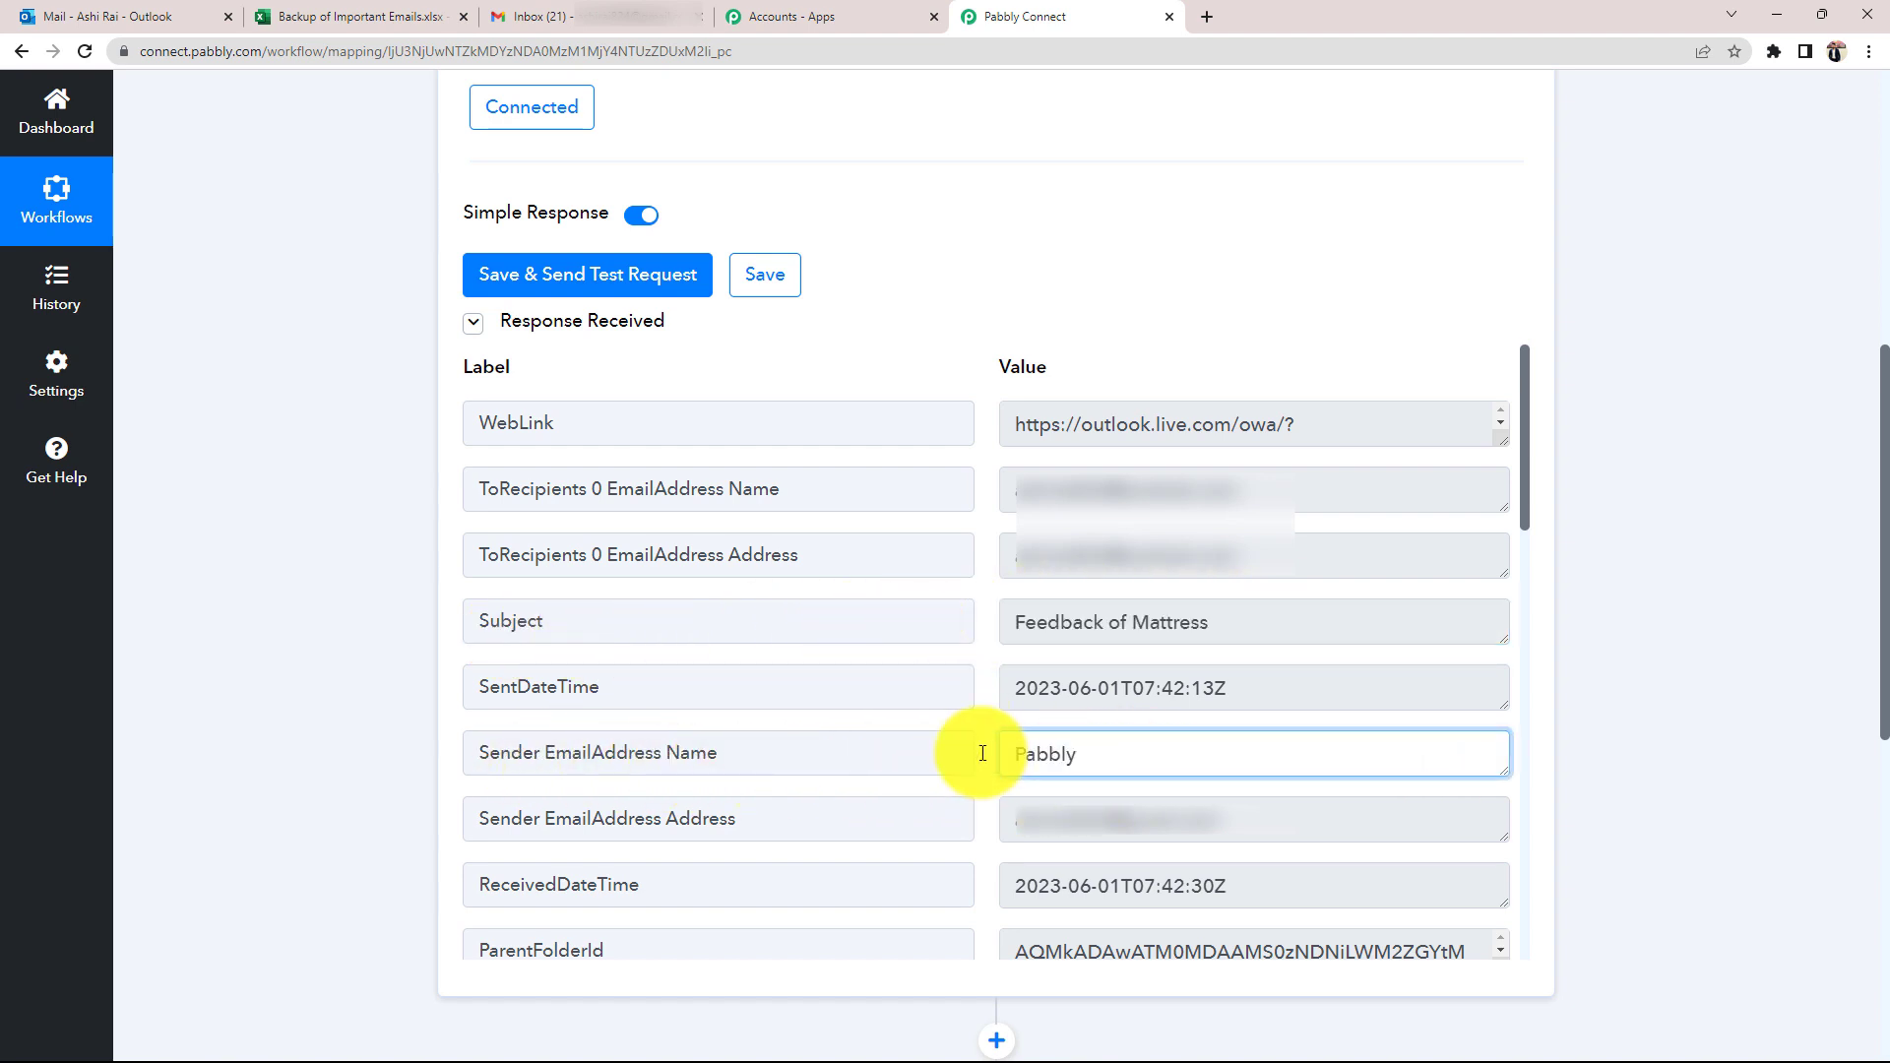
left_click_drag(1274, 823, 1076, 823)
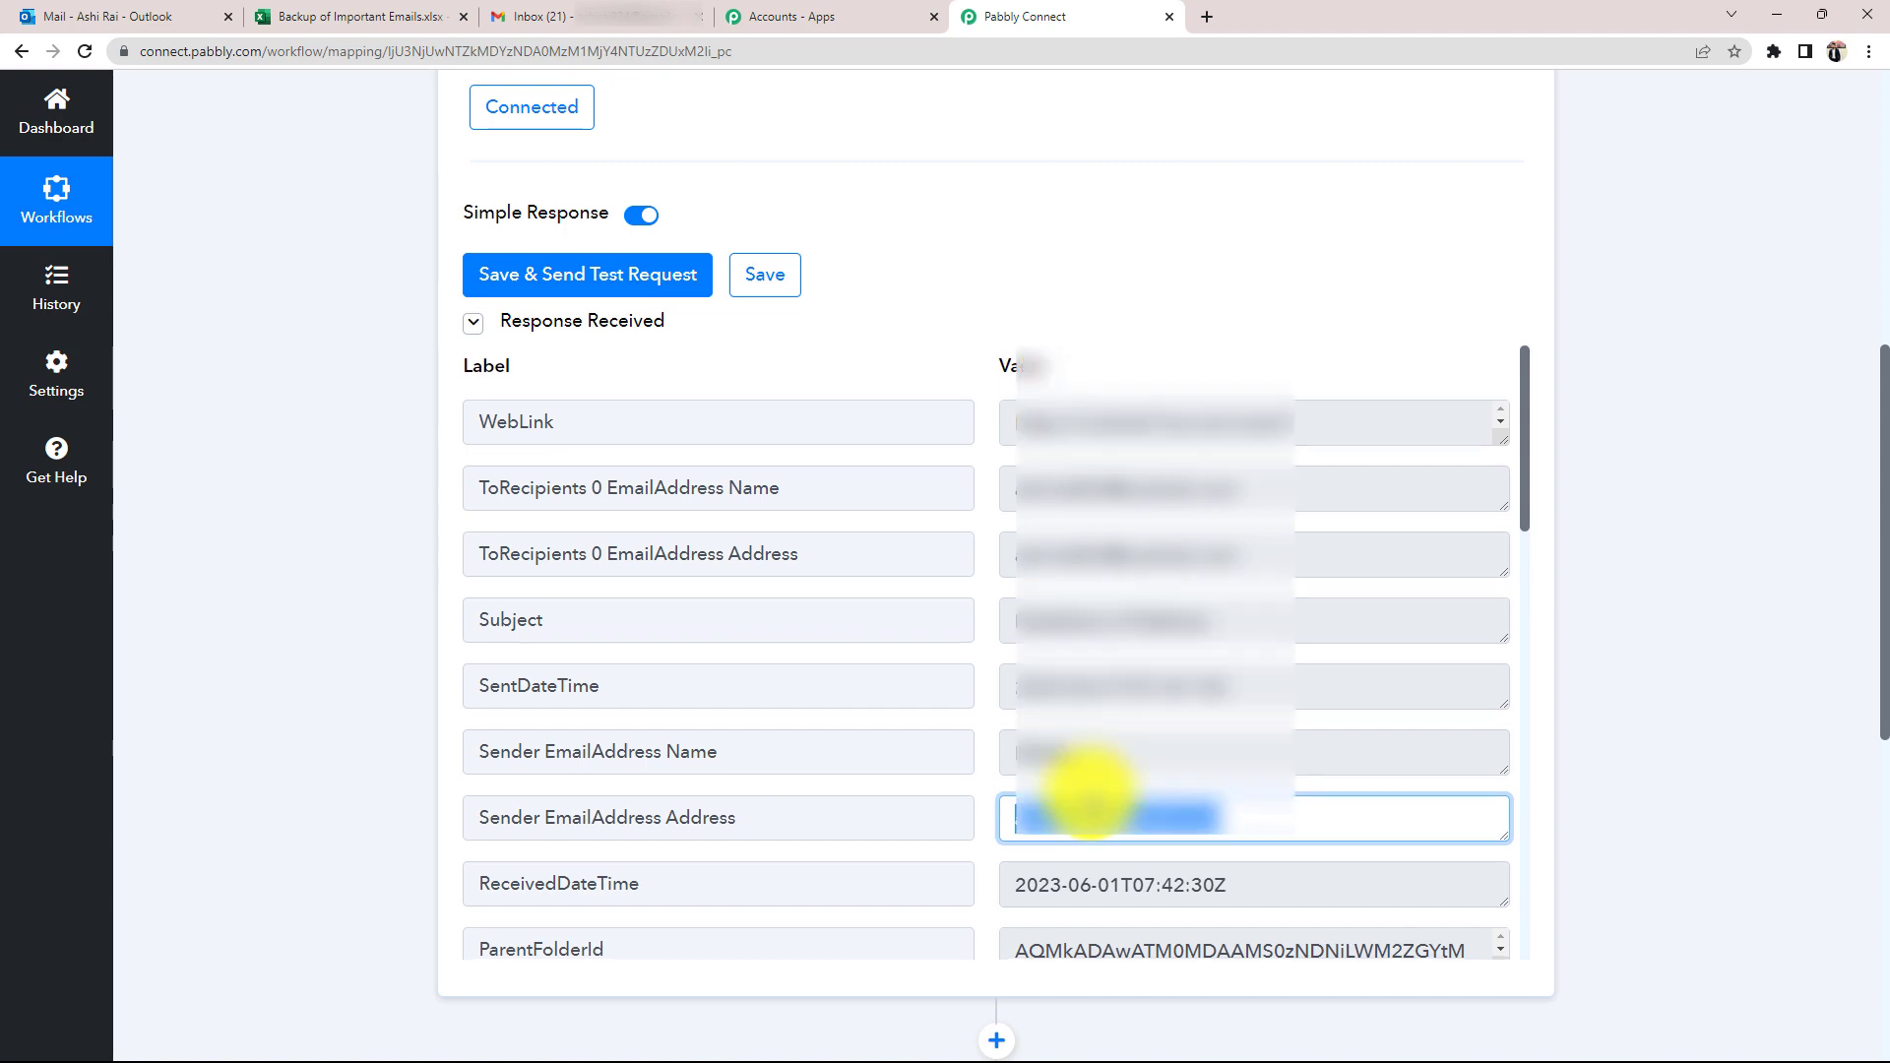
scroll(1088, 788, "down", 4)
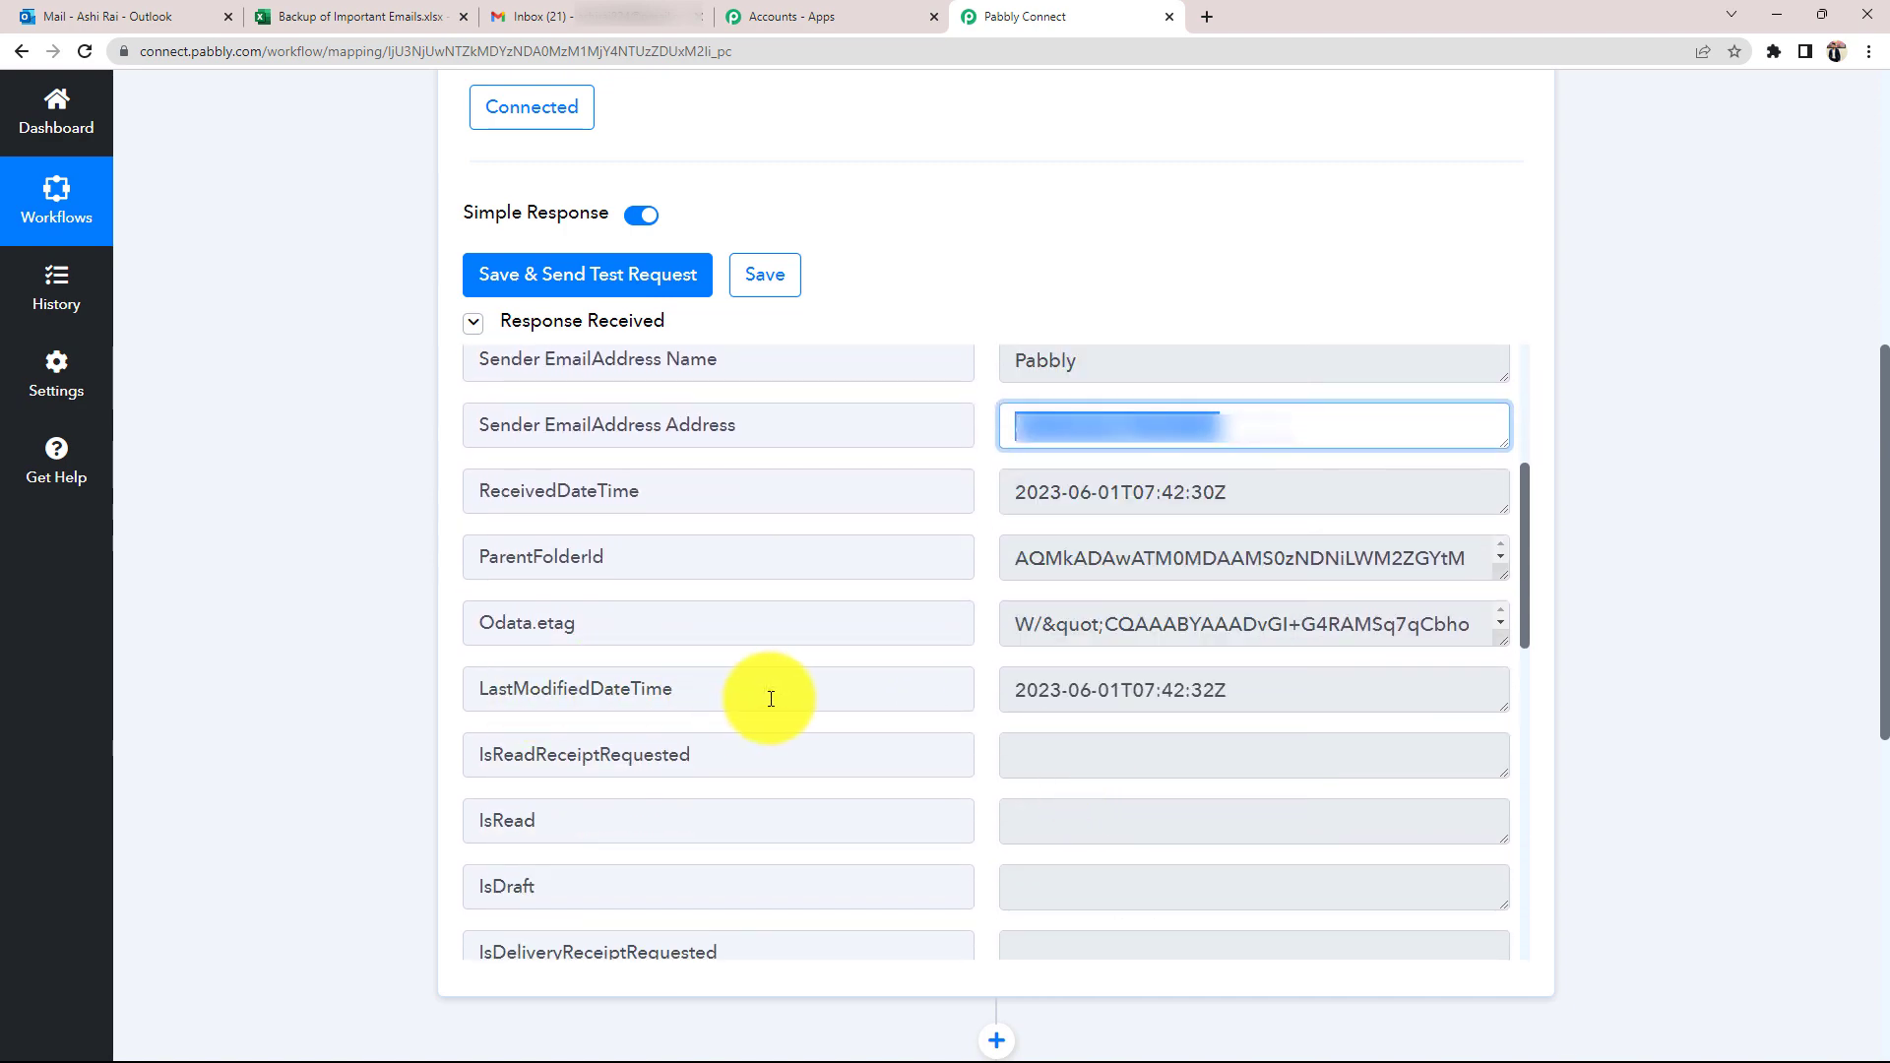
triple_click(1275, 689)
scroll(1211, 739, "down", 3)
scroll(1159, 752, "down", 3)
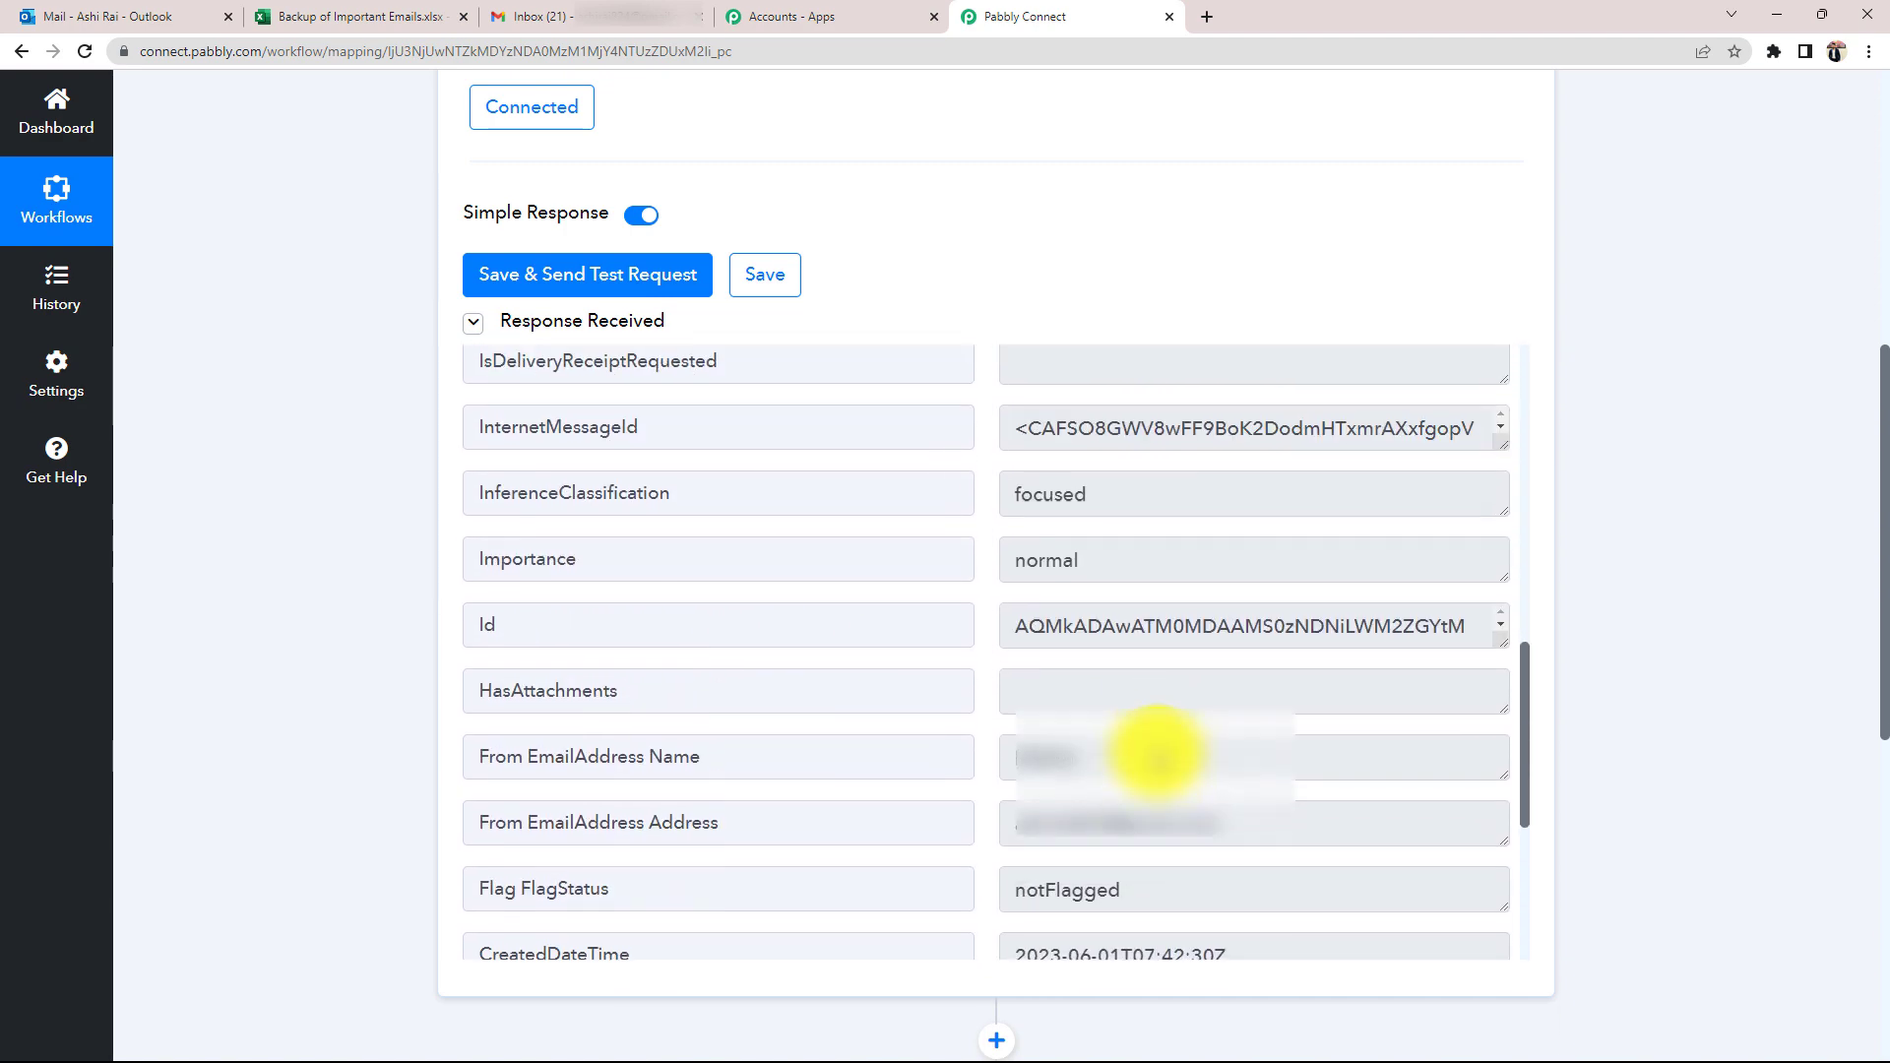
scroll(1159, 752, "up", 1)
scroll(1159, 753, "down", 5)
scroll(1157, 751, "up", 1)
scroll(1152, 752, "up", 10)
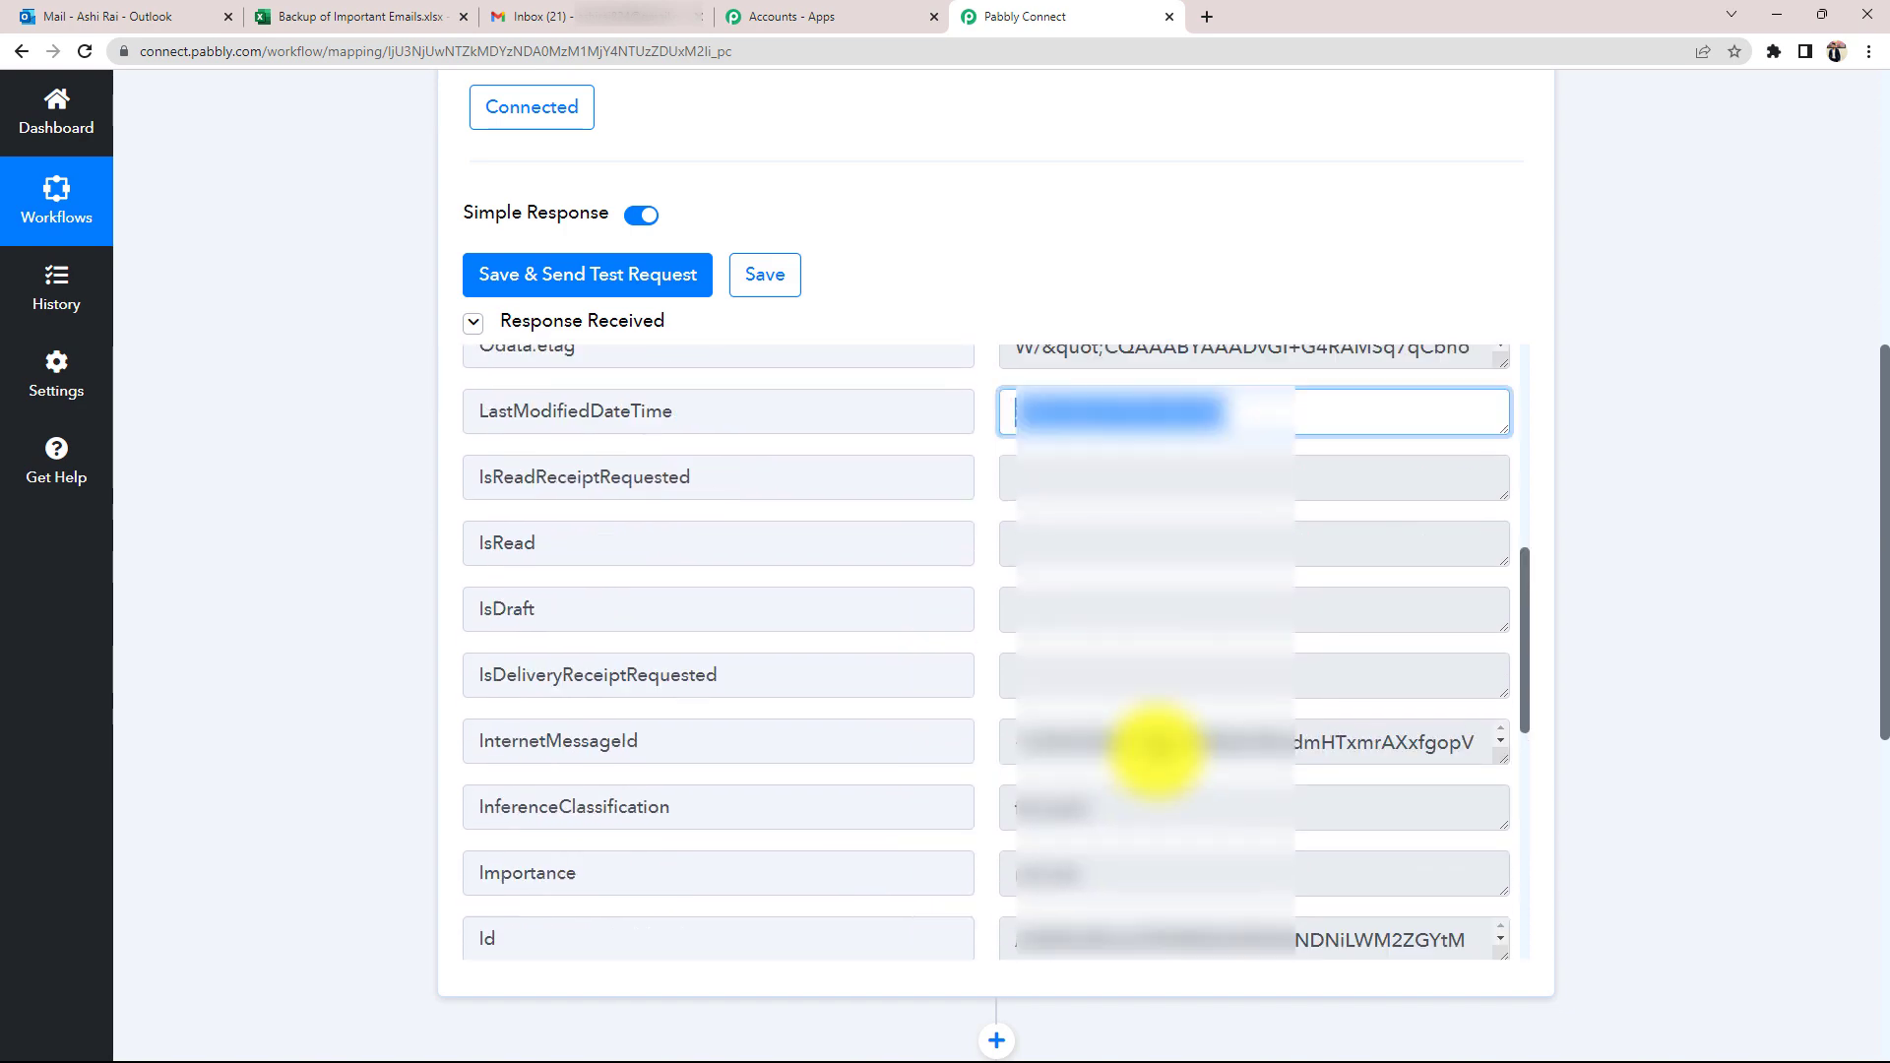
- Collapse the New Mail trigger step and check how often it polls for new data
scroll(304, 565, "up", 1)
scroll(304, 565, "up", 5)
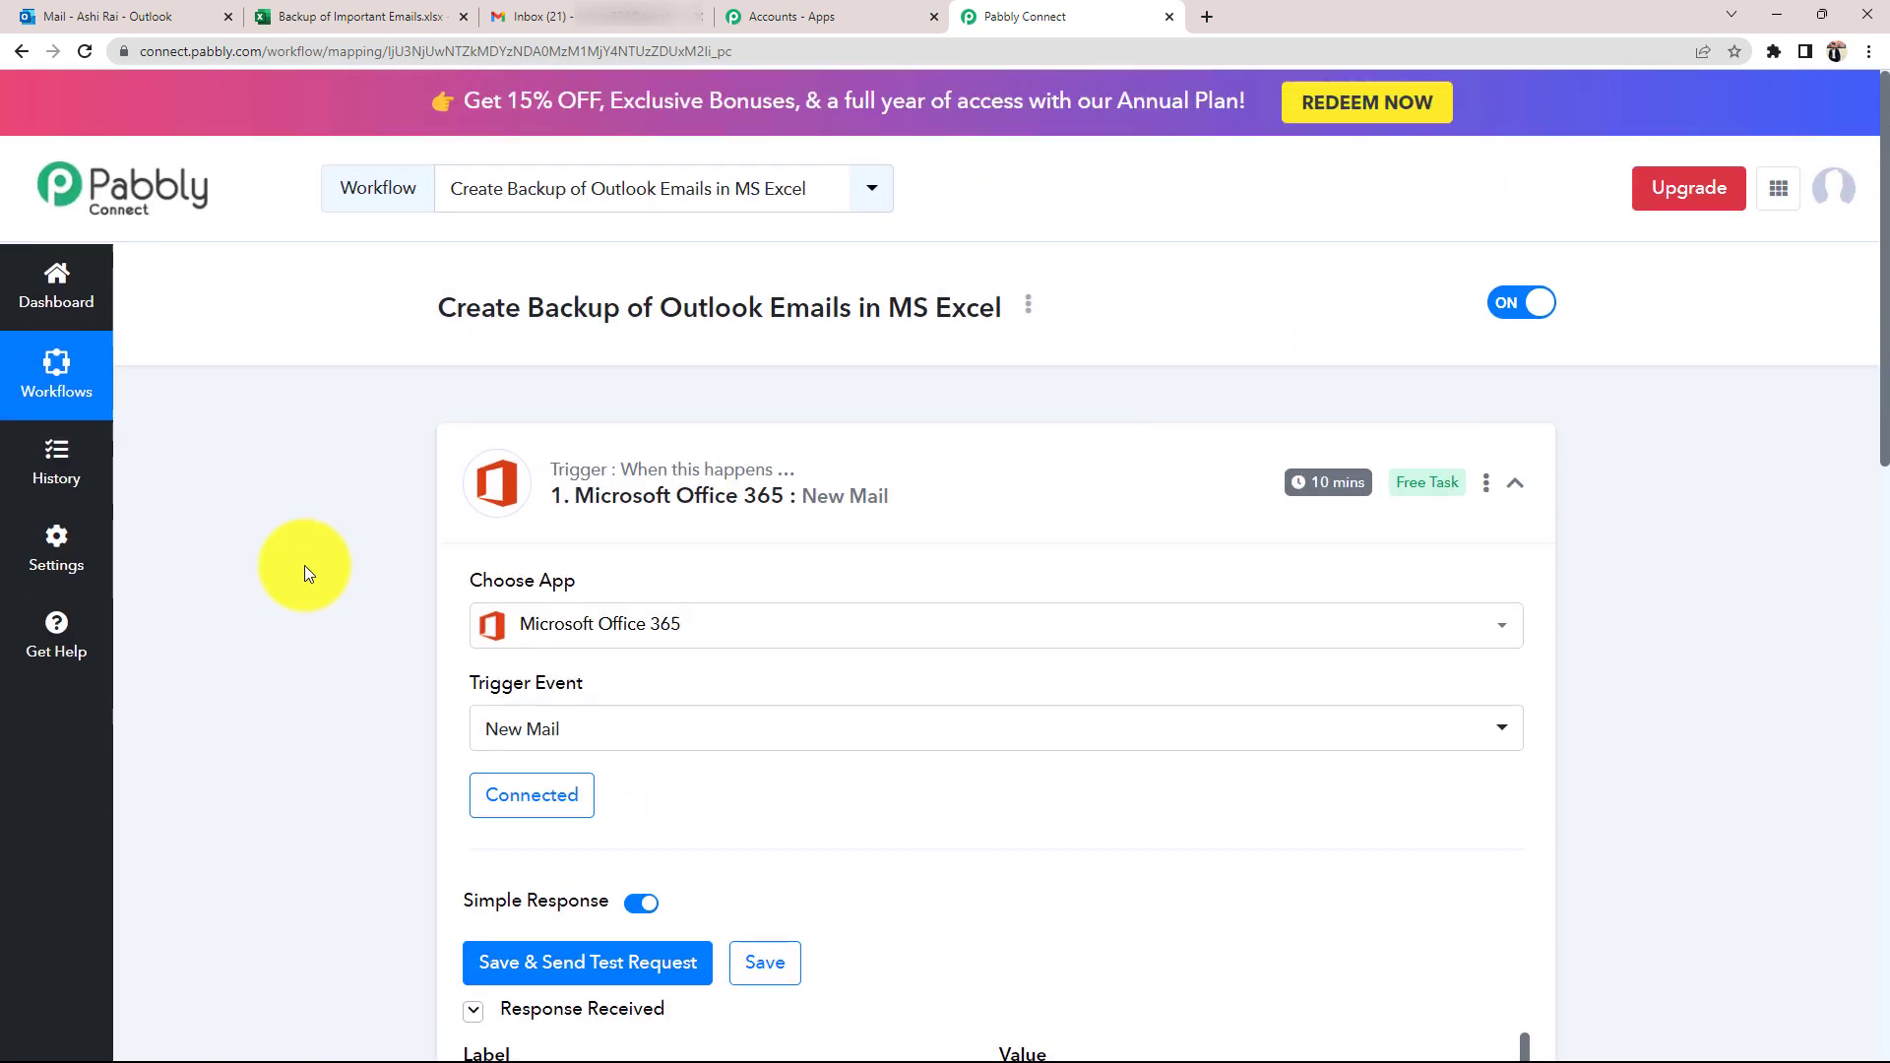
left_click(670, 510)
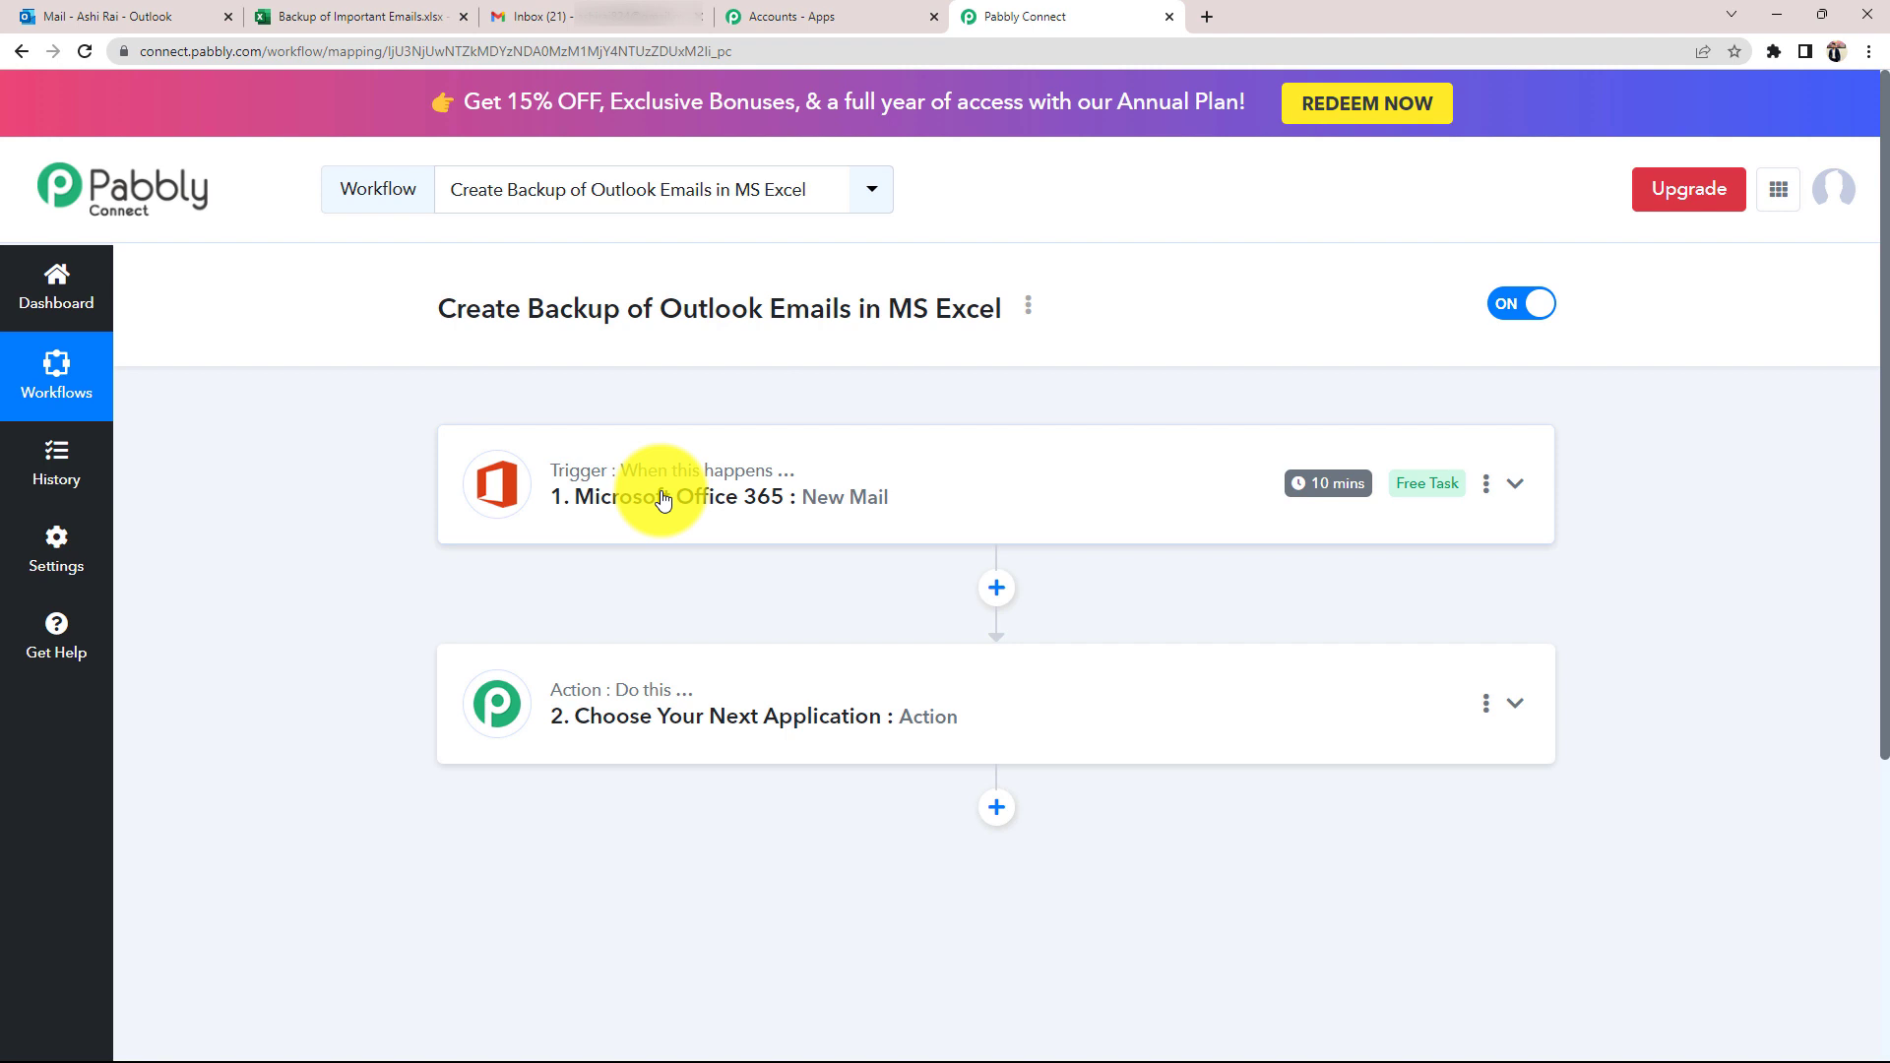
mouse_move(1335, 492)
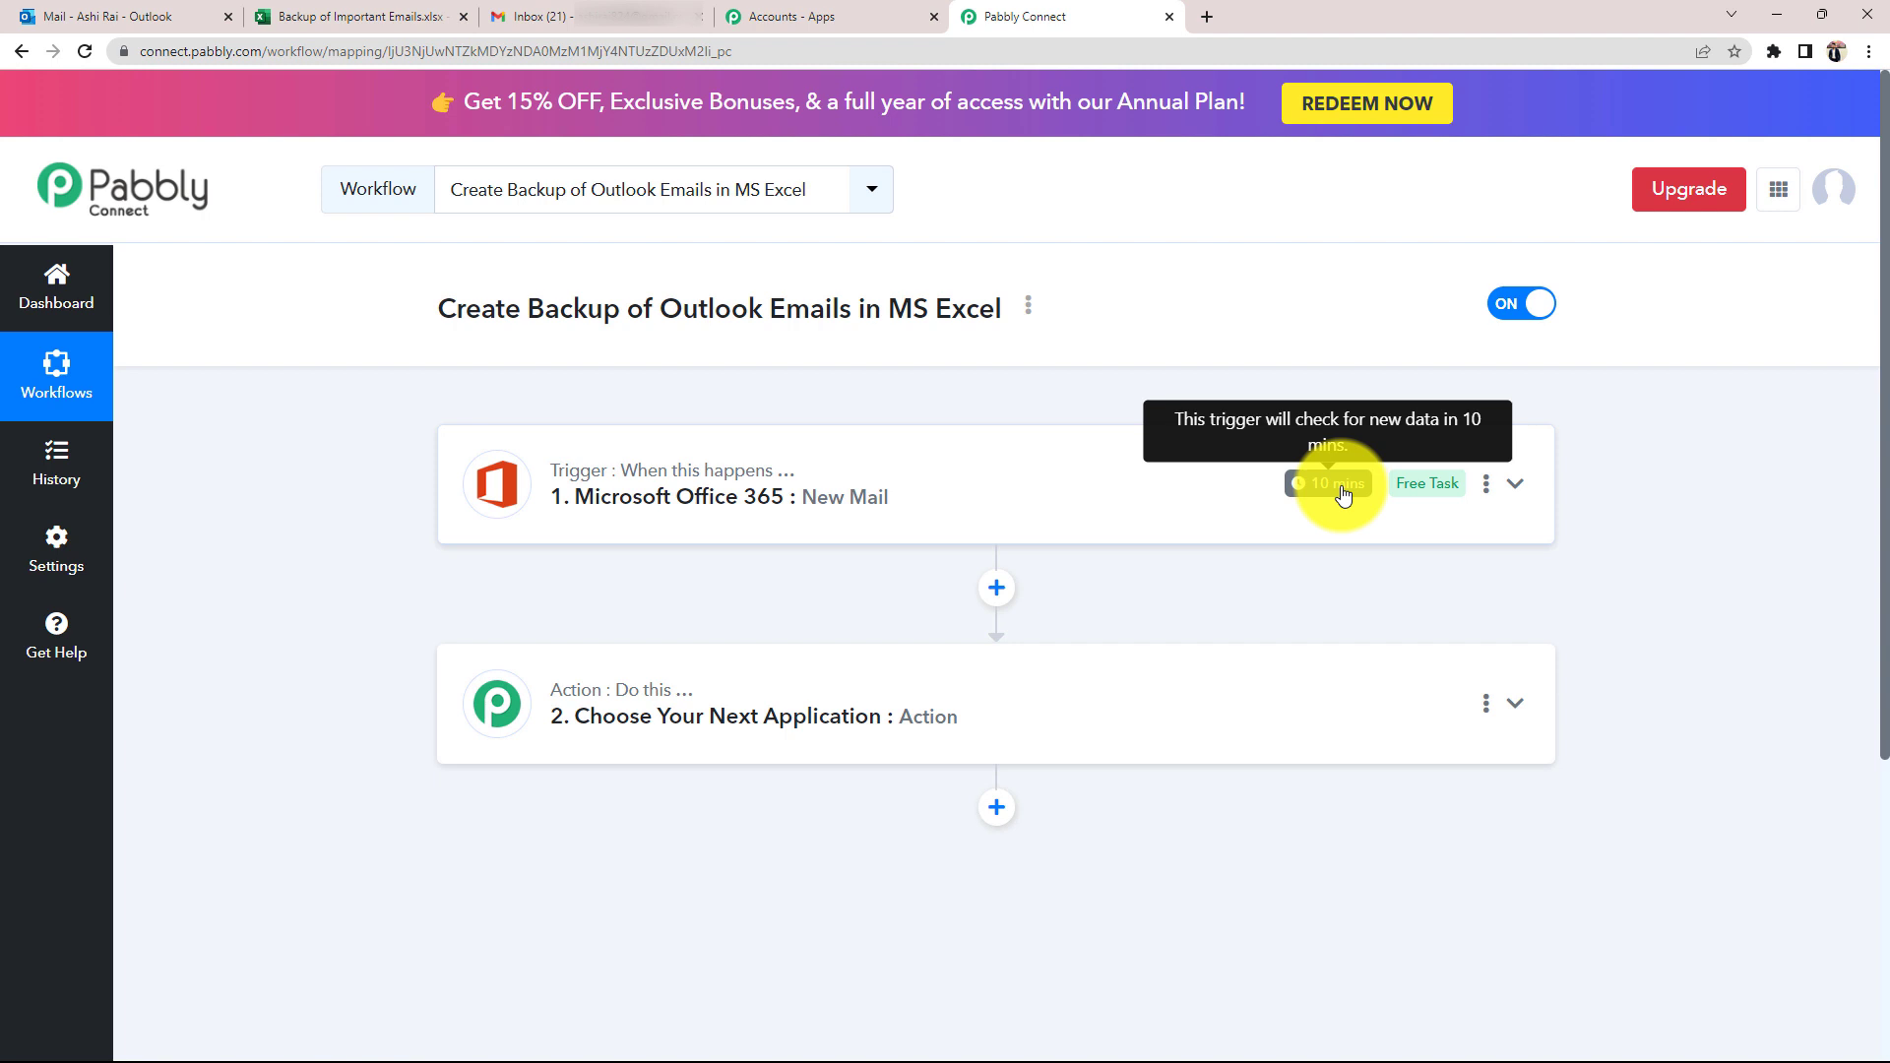
- Set the action application to Microsoft Excel with Add Row To Worksheet as the action event
scroll(285, 699, "down", 1)
left_click(493, 582)
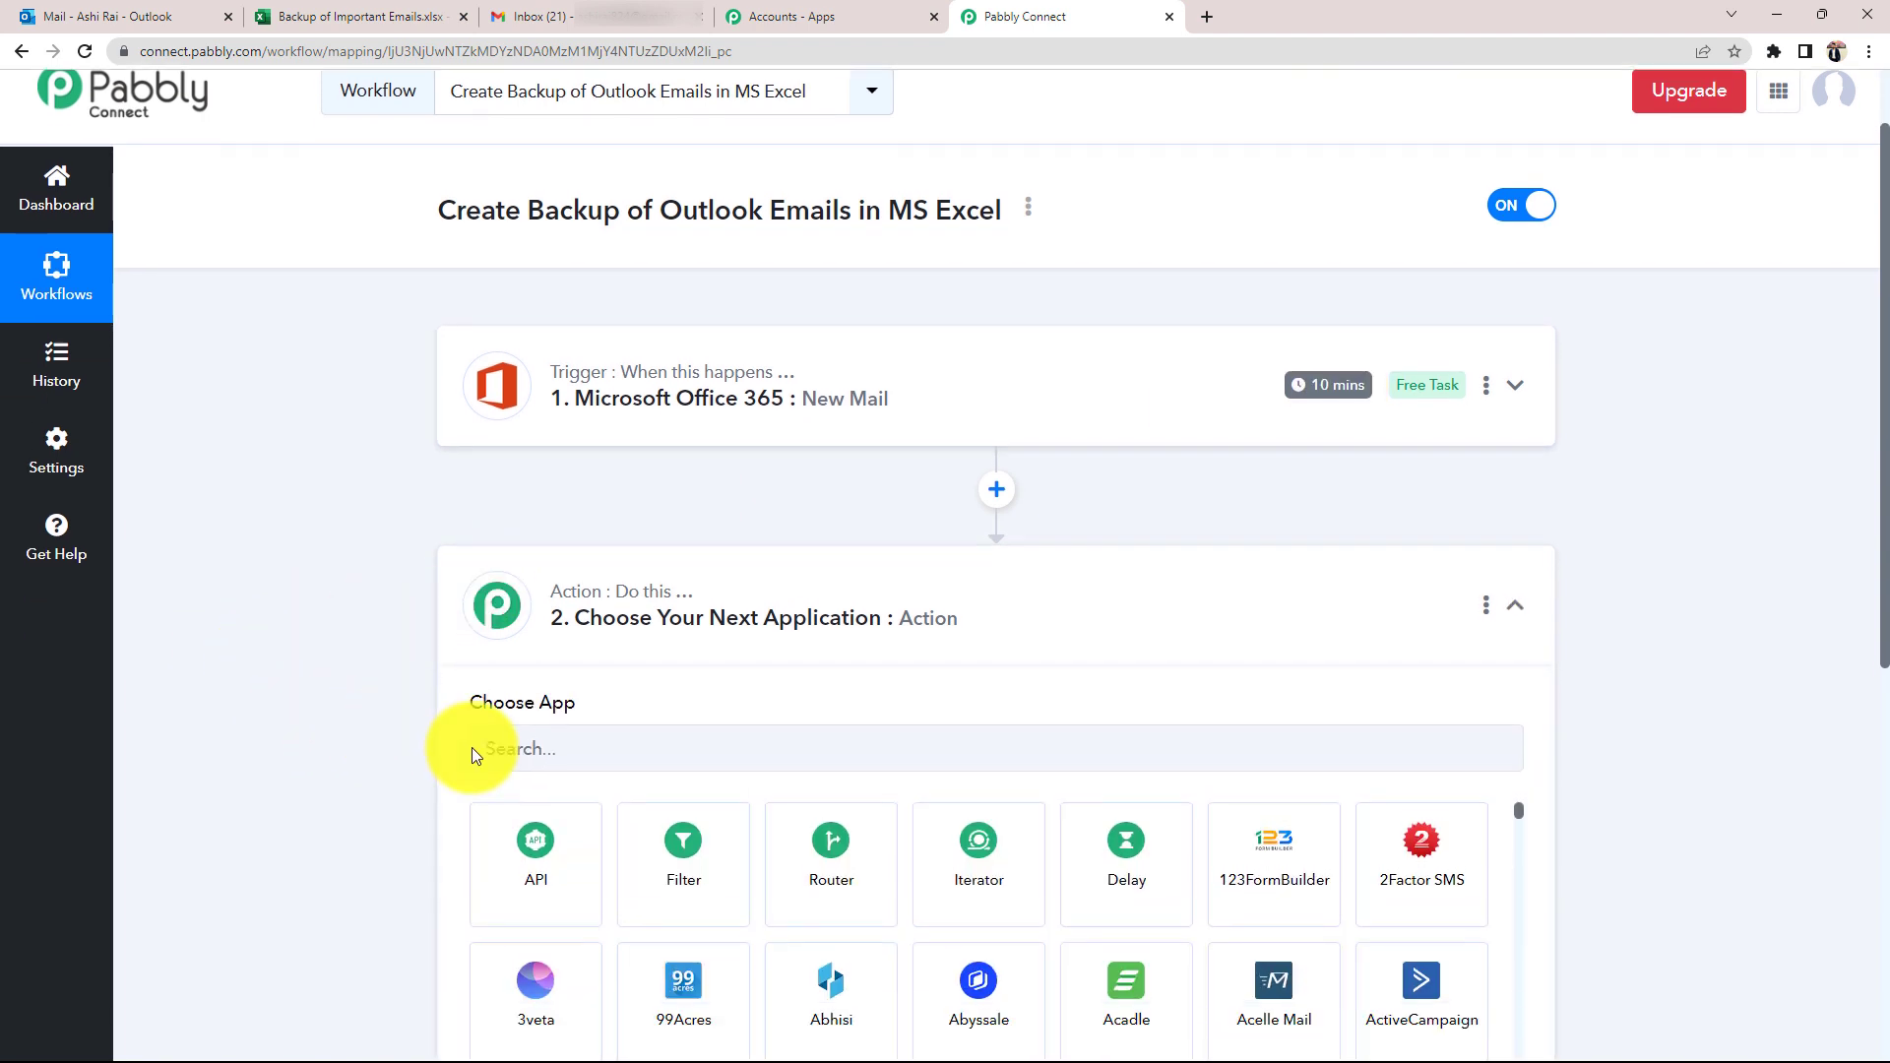
left_click(470, 754)
scroll(213, 742, "down", 1)
type("m")
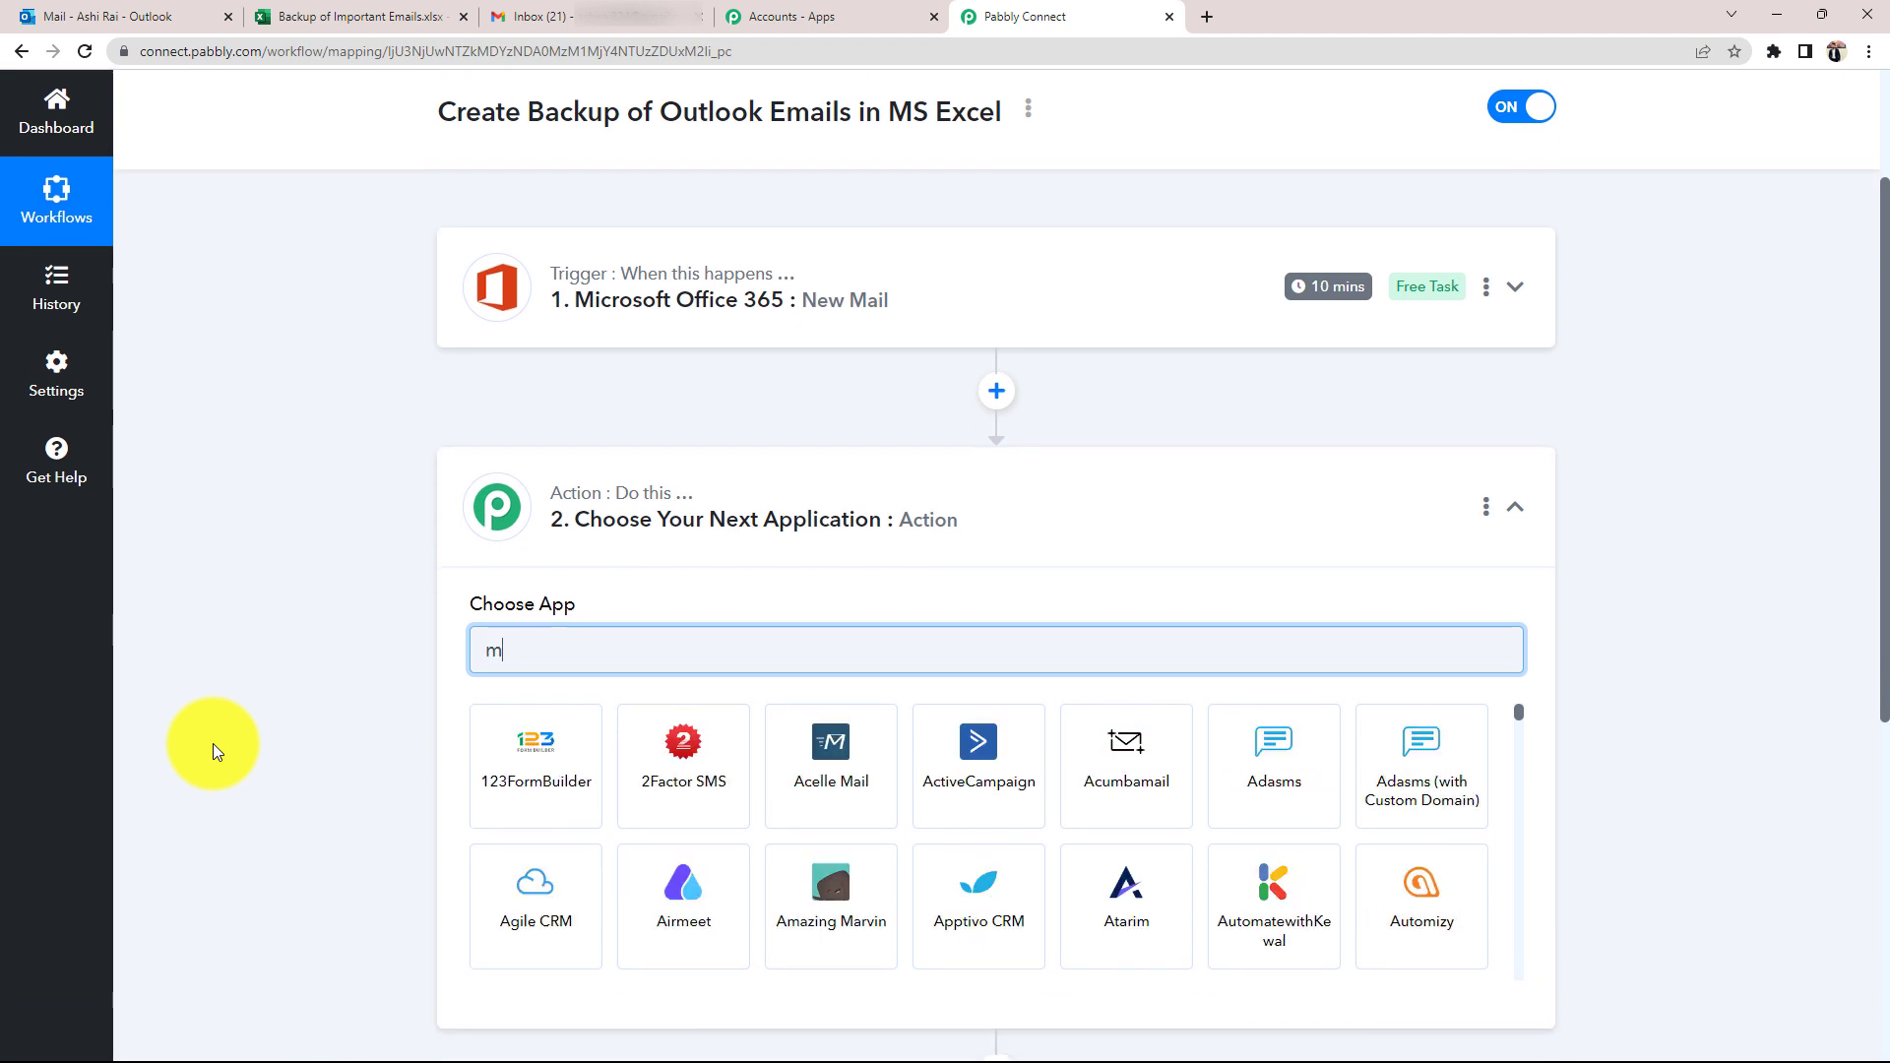
type("icro")
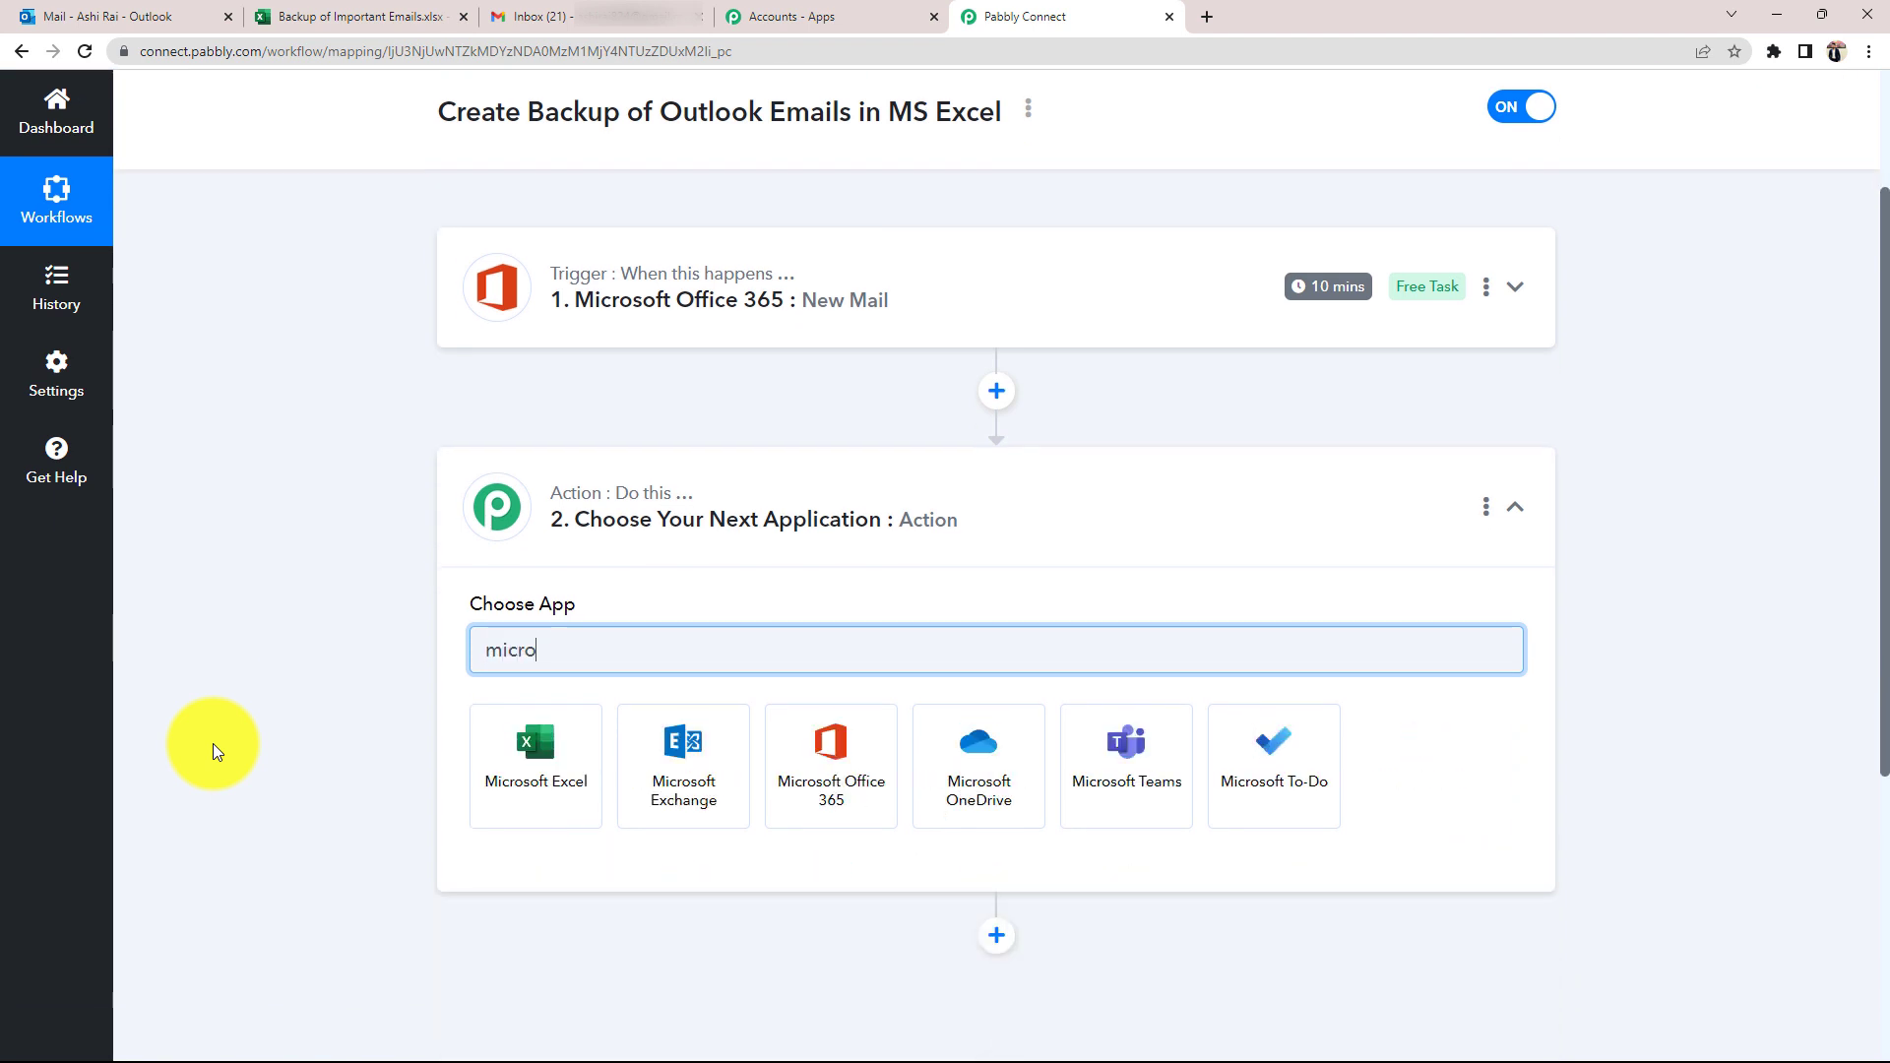
left_click(536, 787)
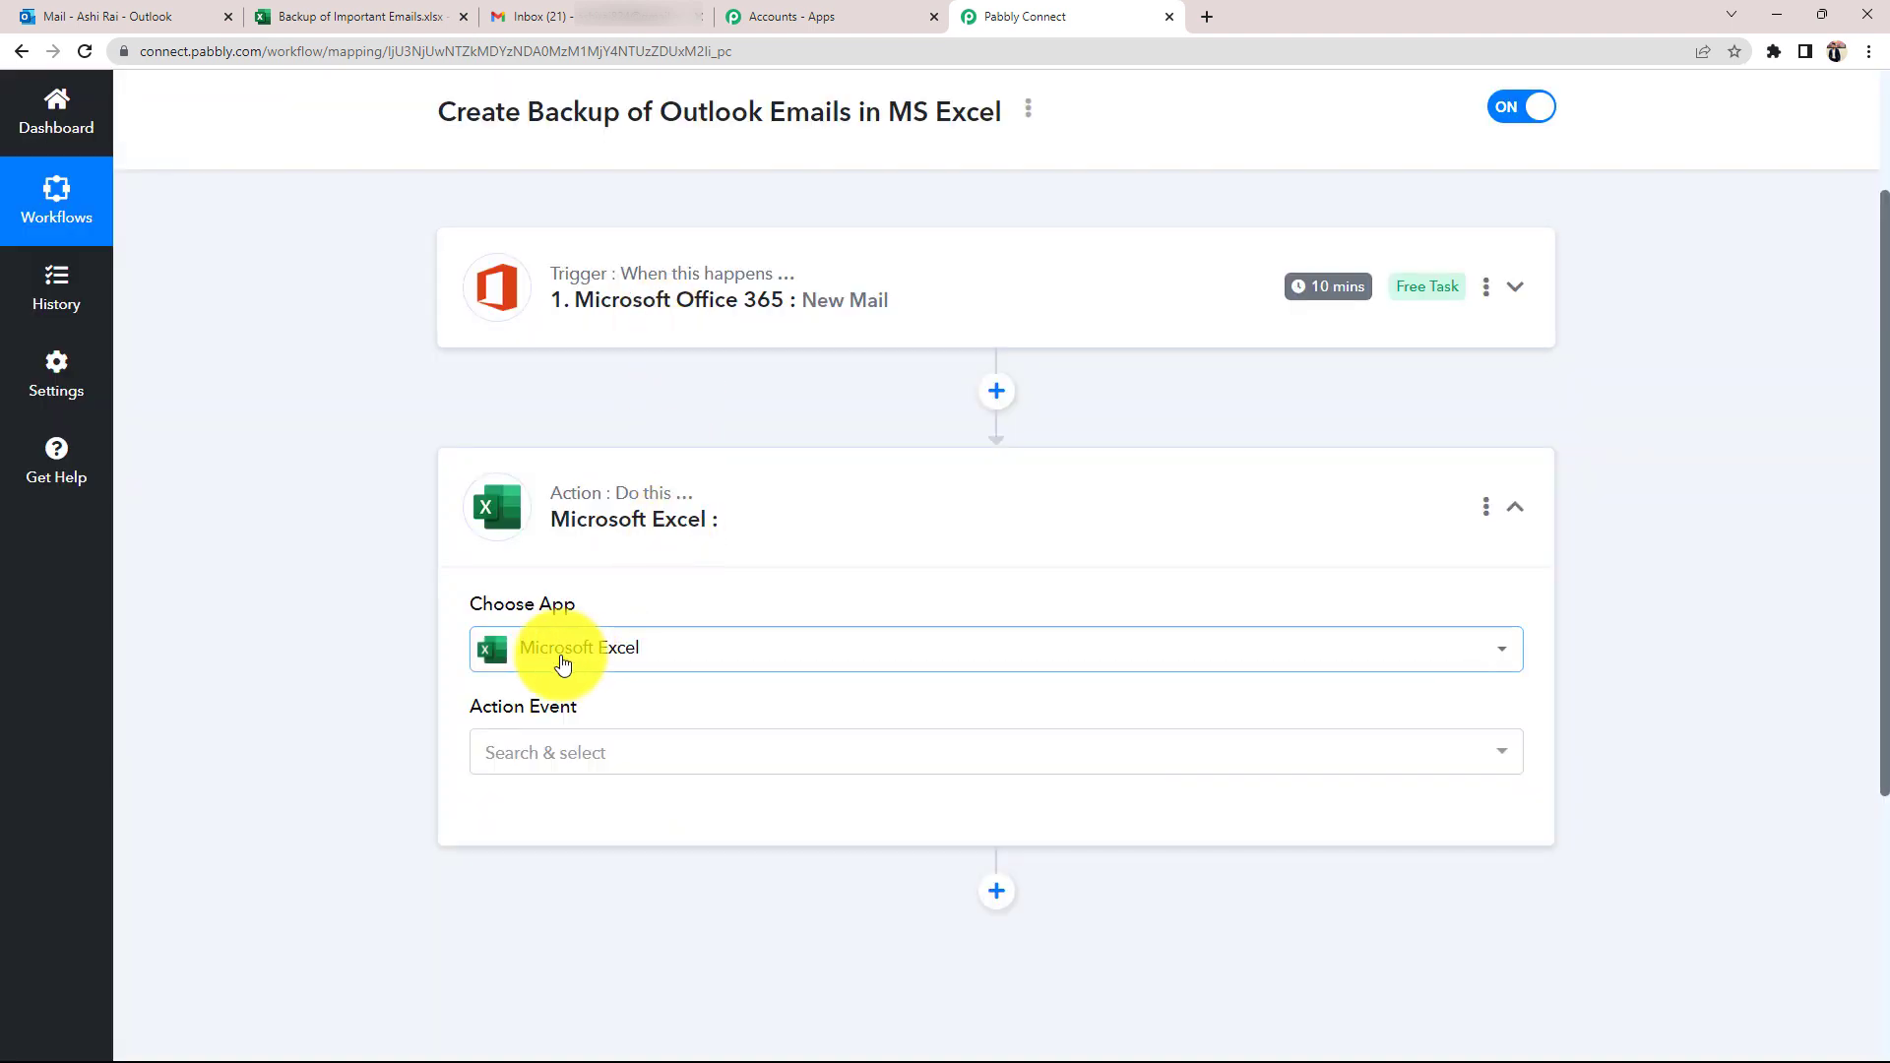
scroll(292, 646, "down", 1)
left_click(498, 654)
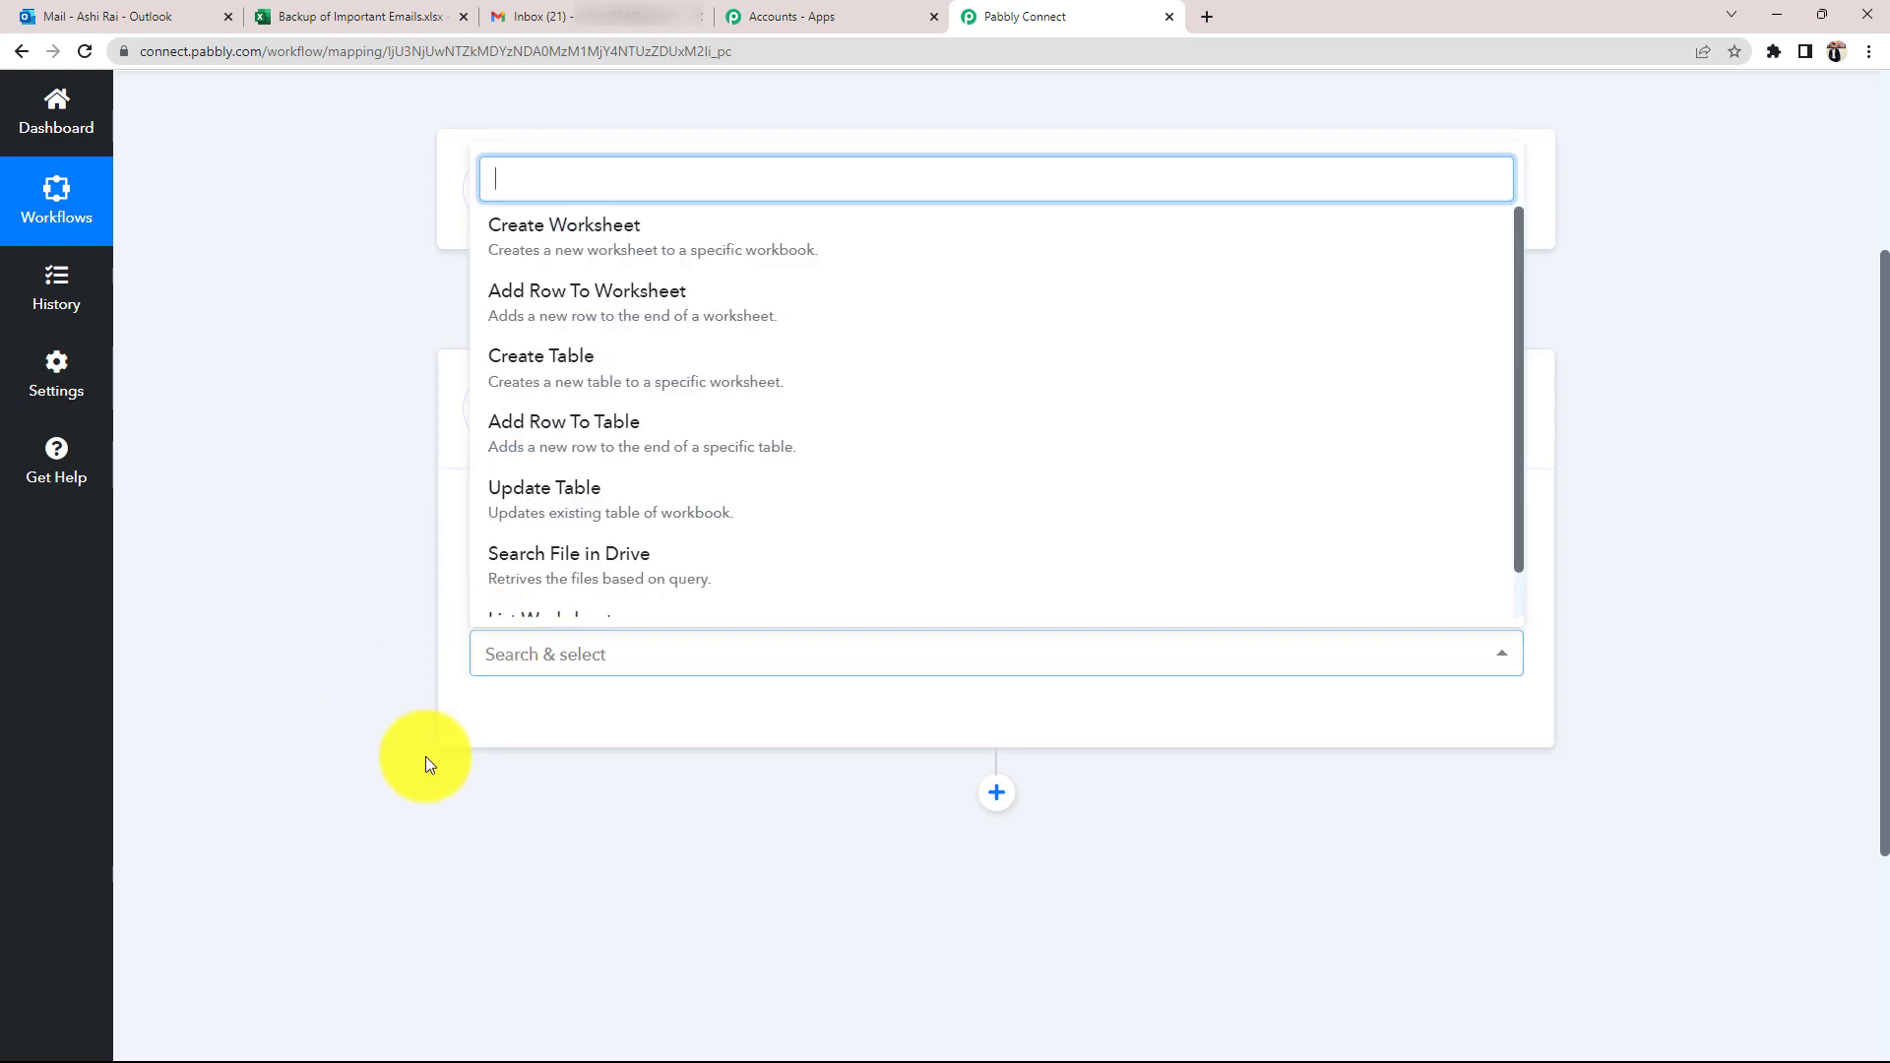
left_click(529, 304)
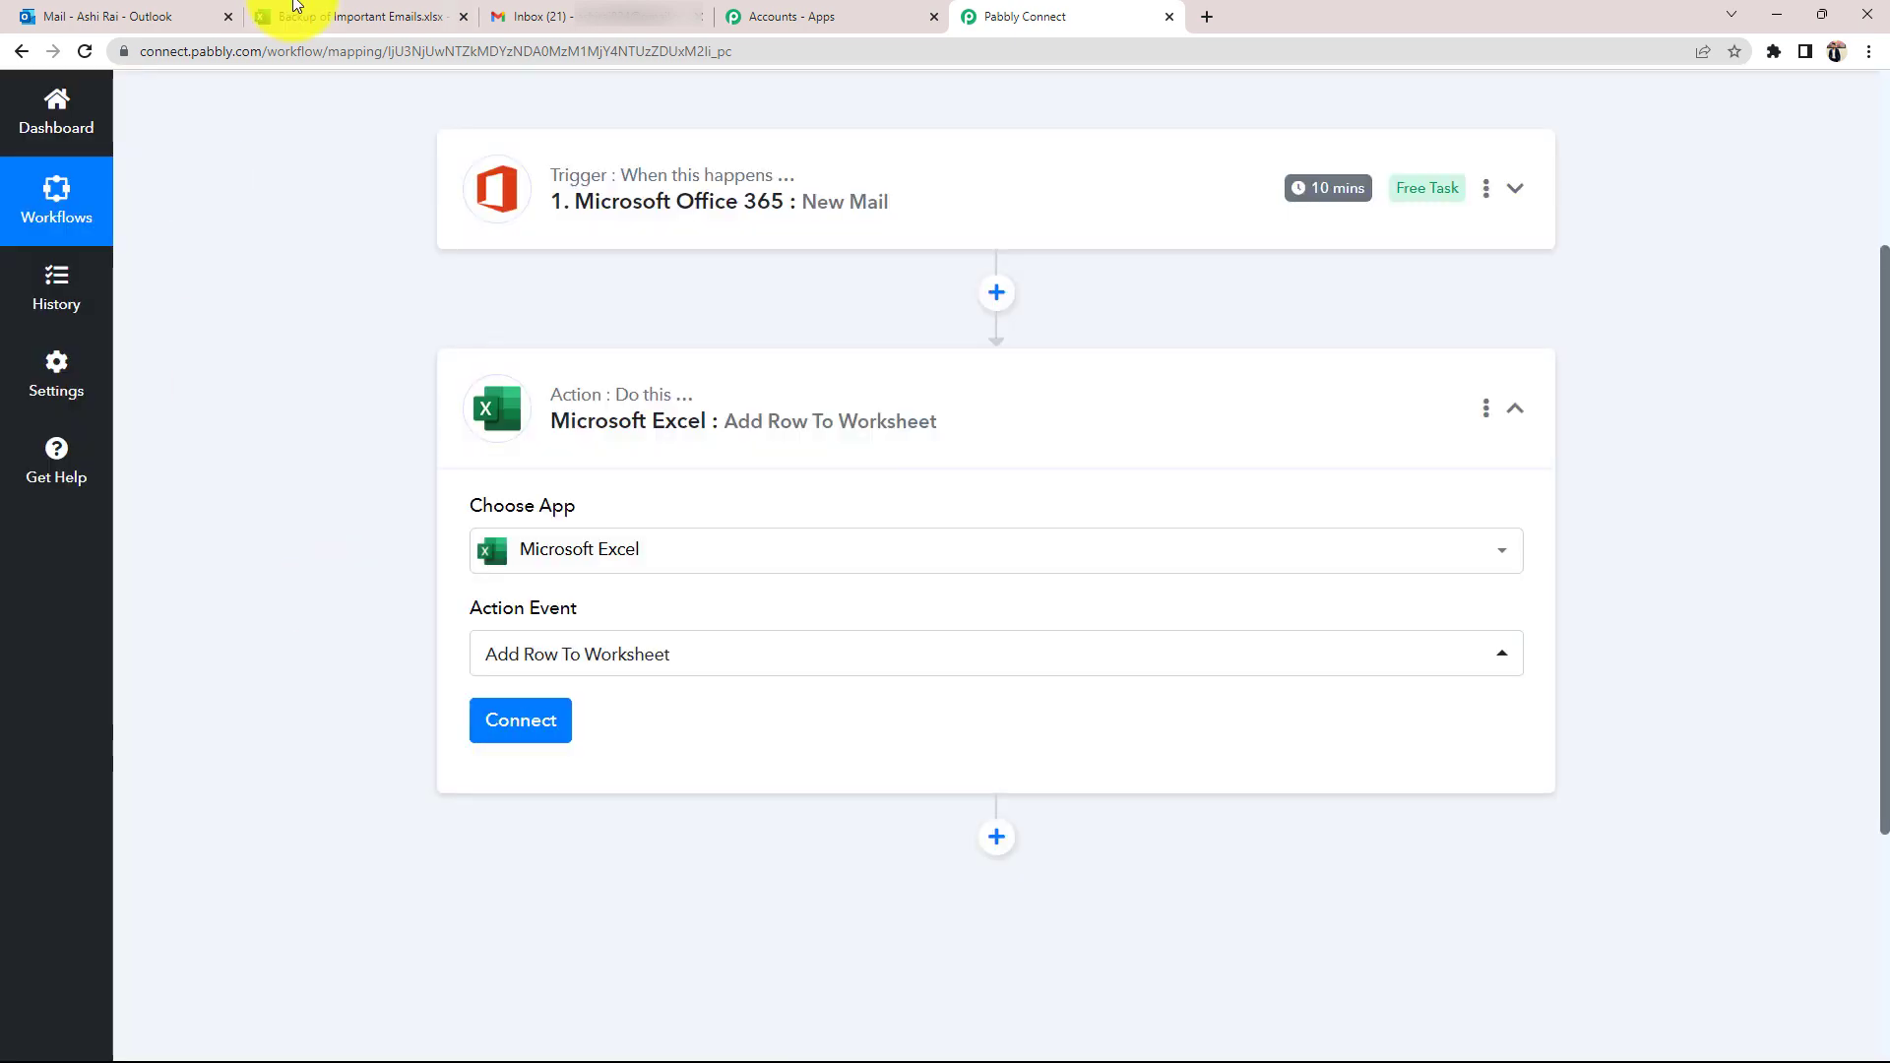
- Check the column headings of the Excel backup sheet against the Feedback of Mattress email in Outlook
left_click(295, 16)
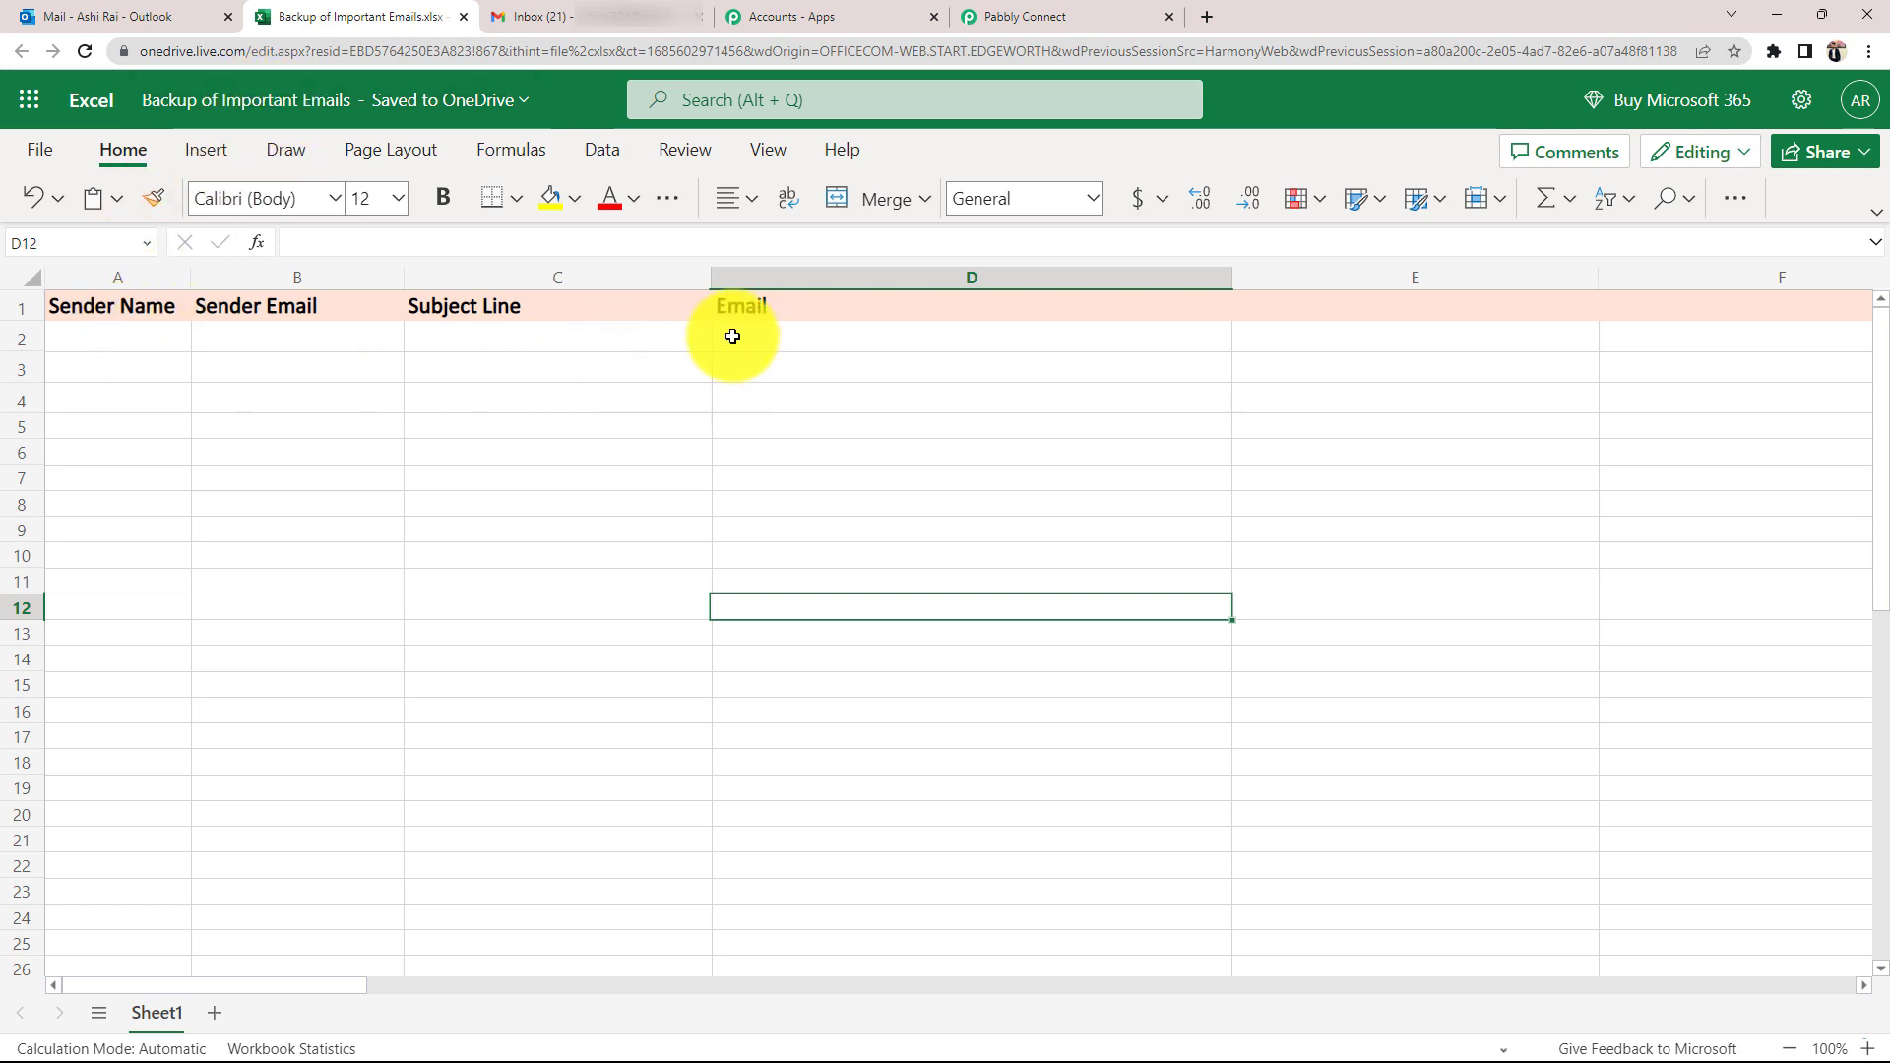
left_click(133, 16)
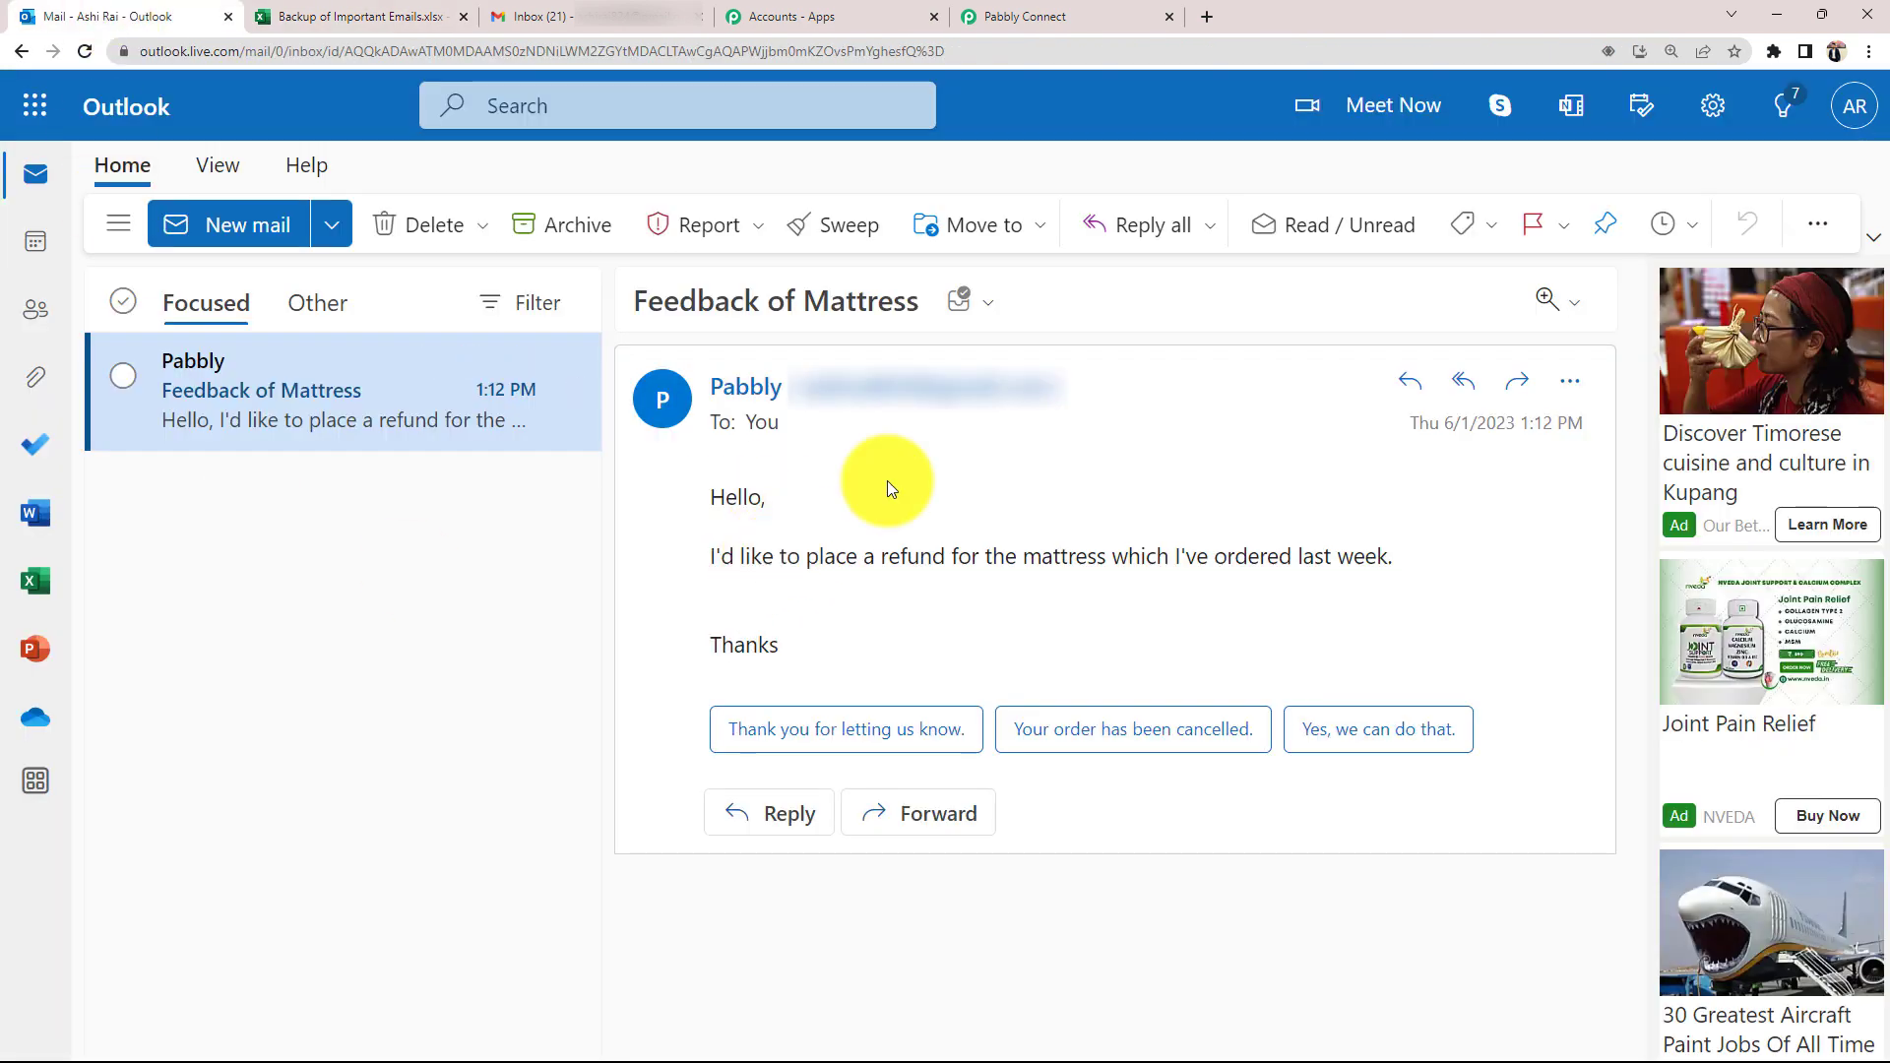
left_click(1028, 16)
- Add a new Microsoft Excel connection to the action and grant Pabbly Connect the requested permissions
left_click(512, 723)
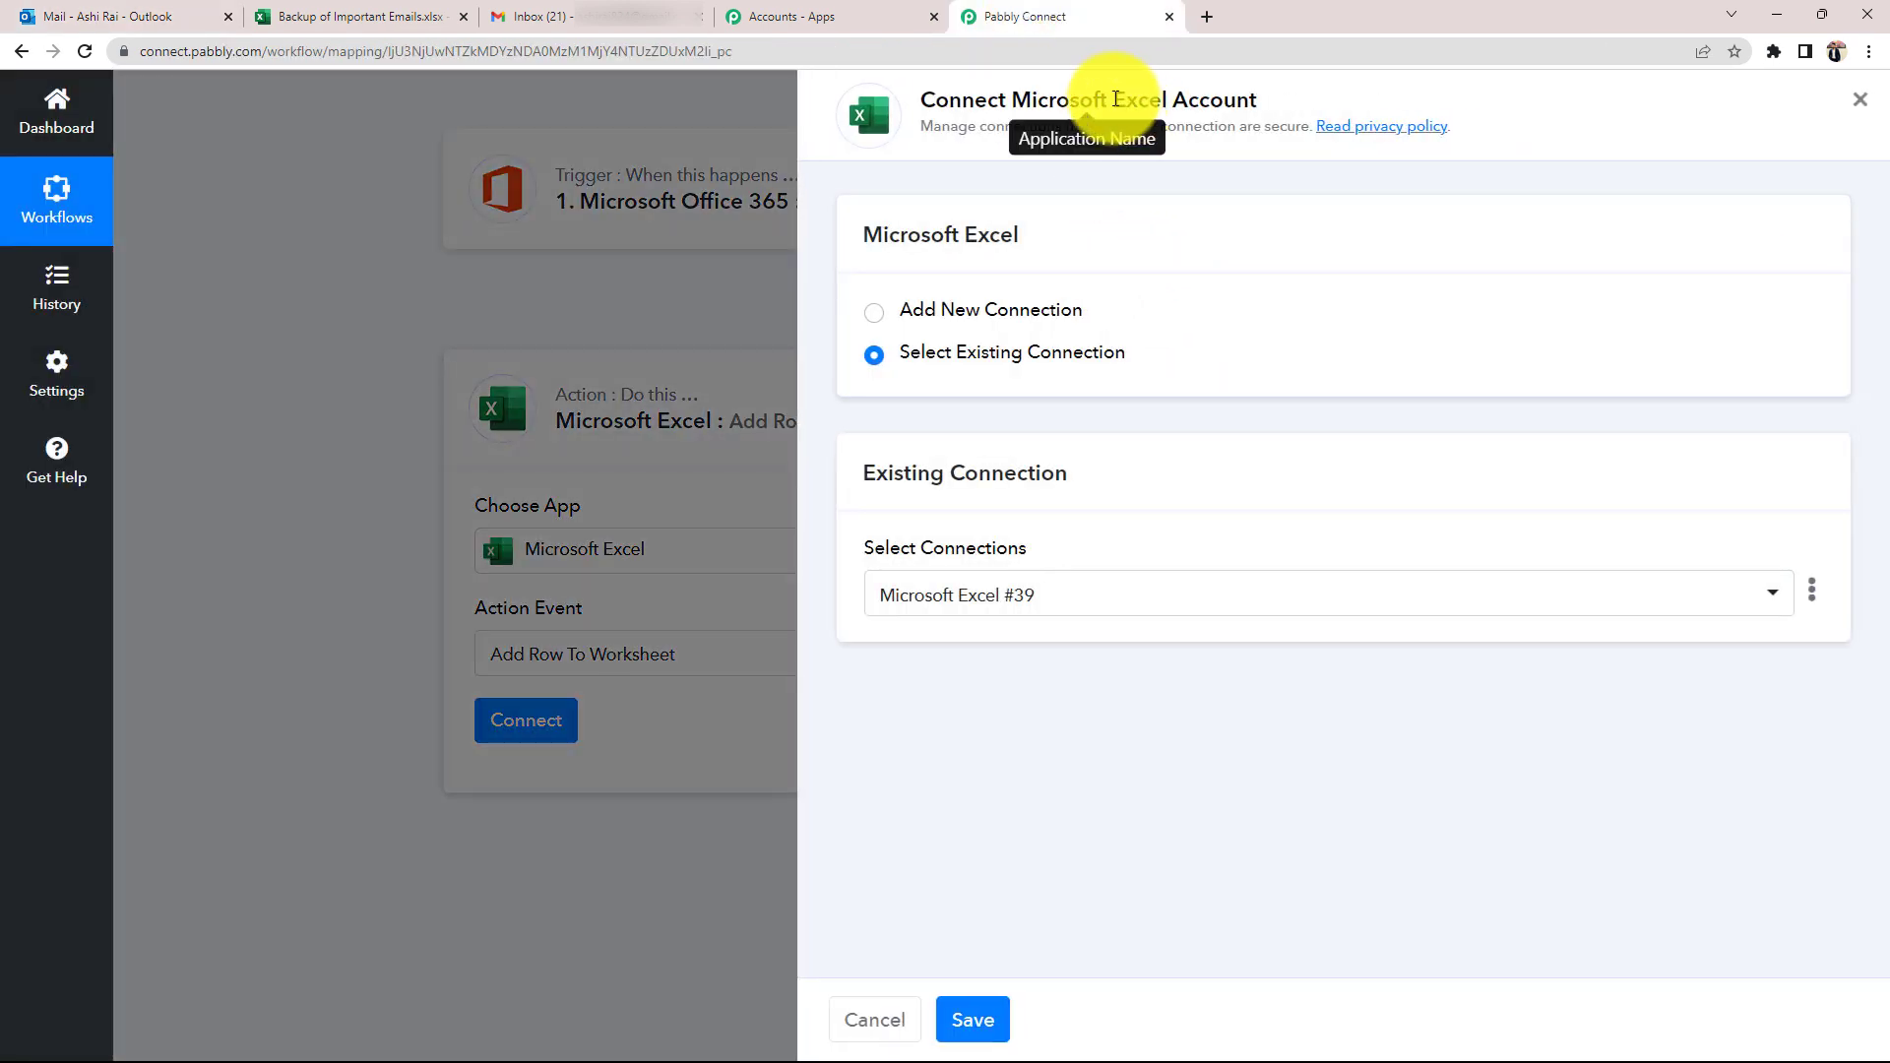
left_click_drag(1109, 100, 1326, 73)
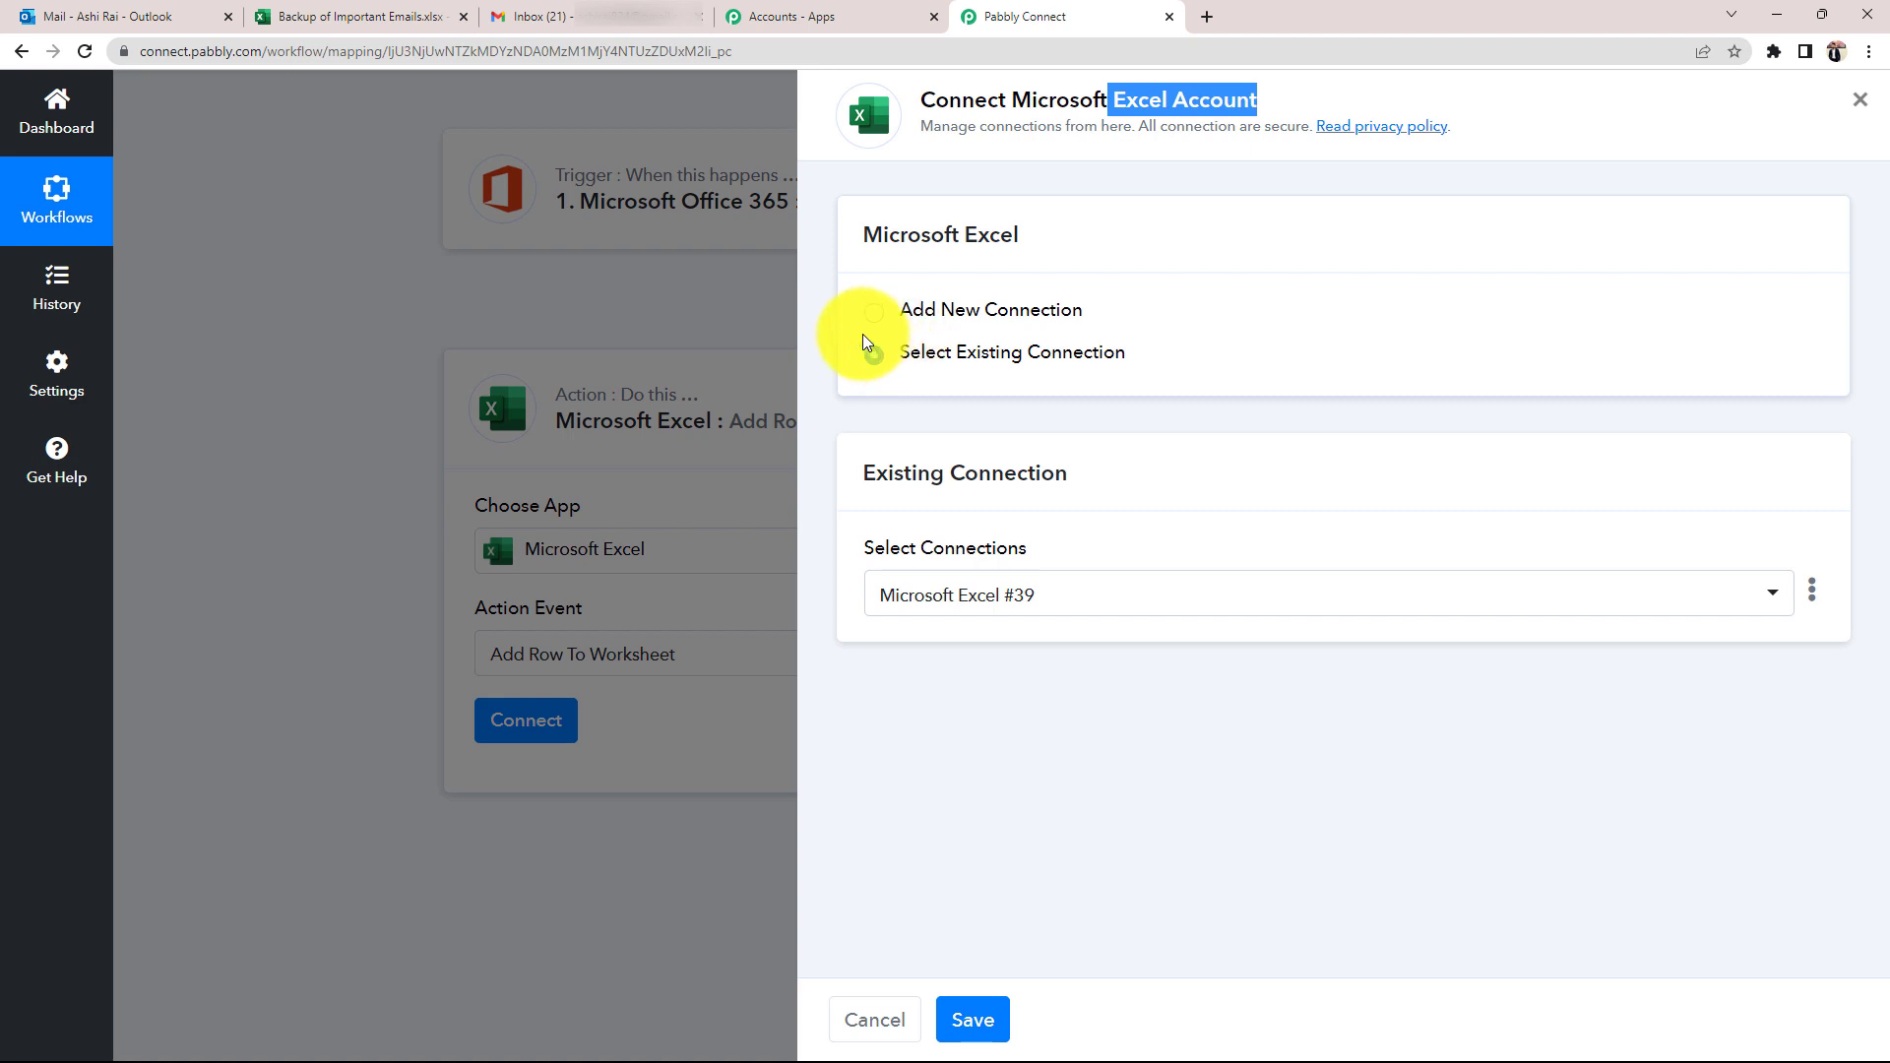
left_click(880, 313)
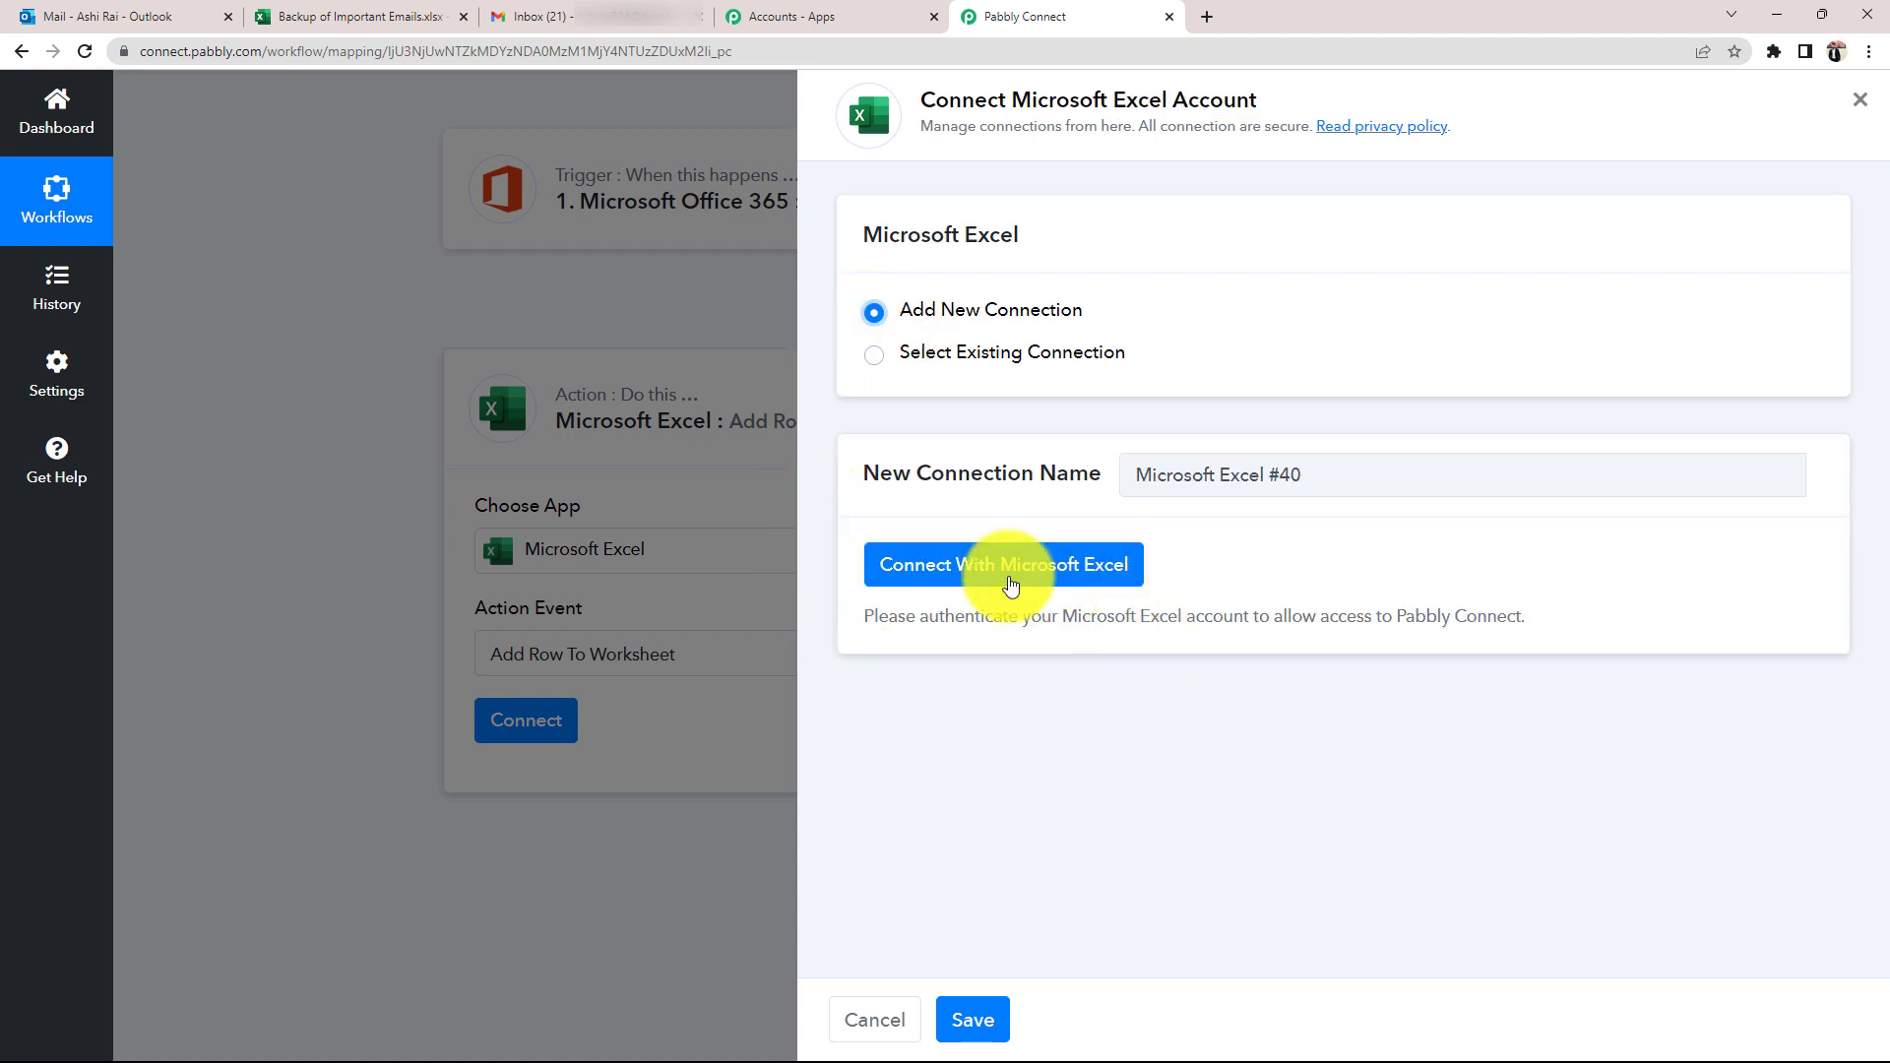
left_click(1013, 565)
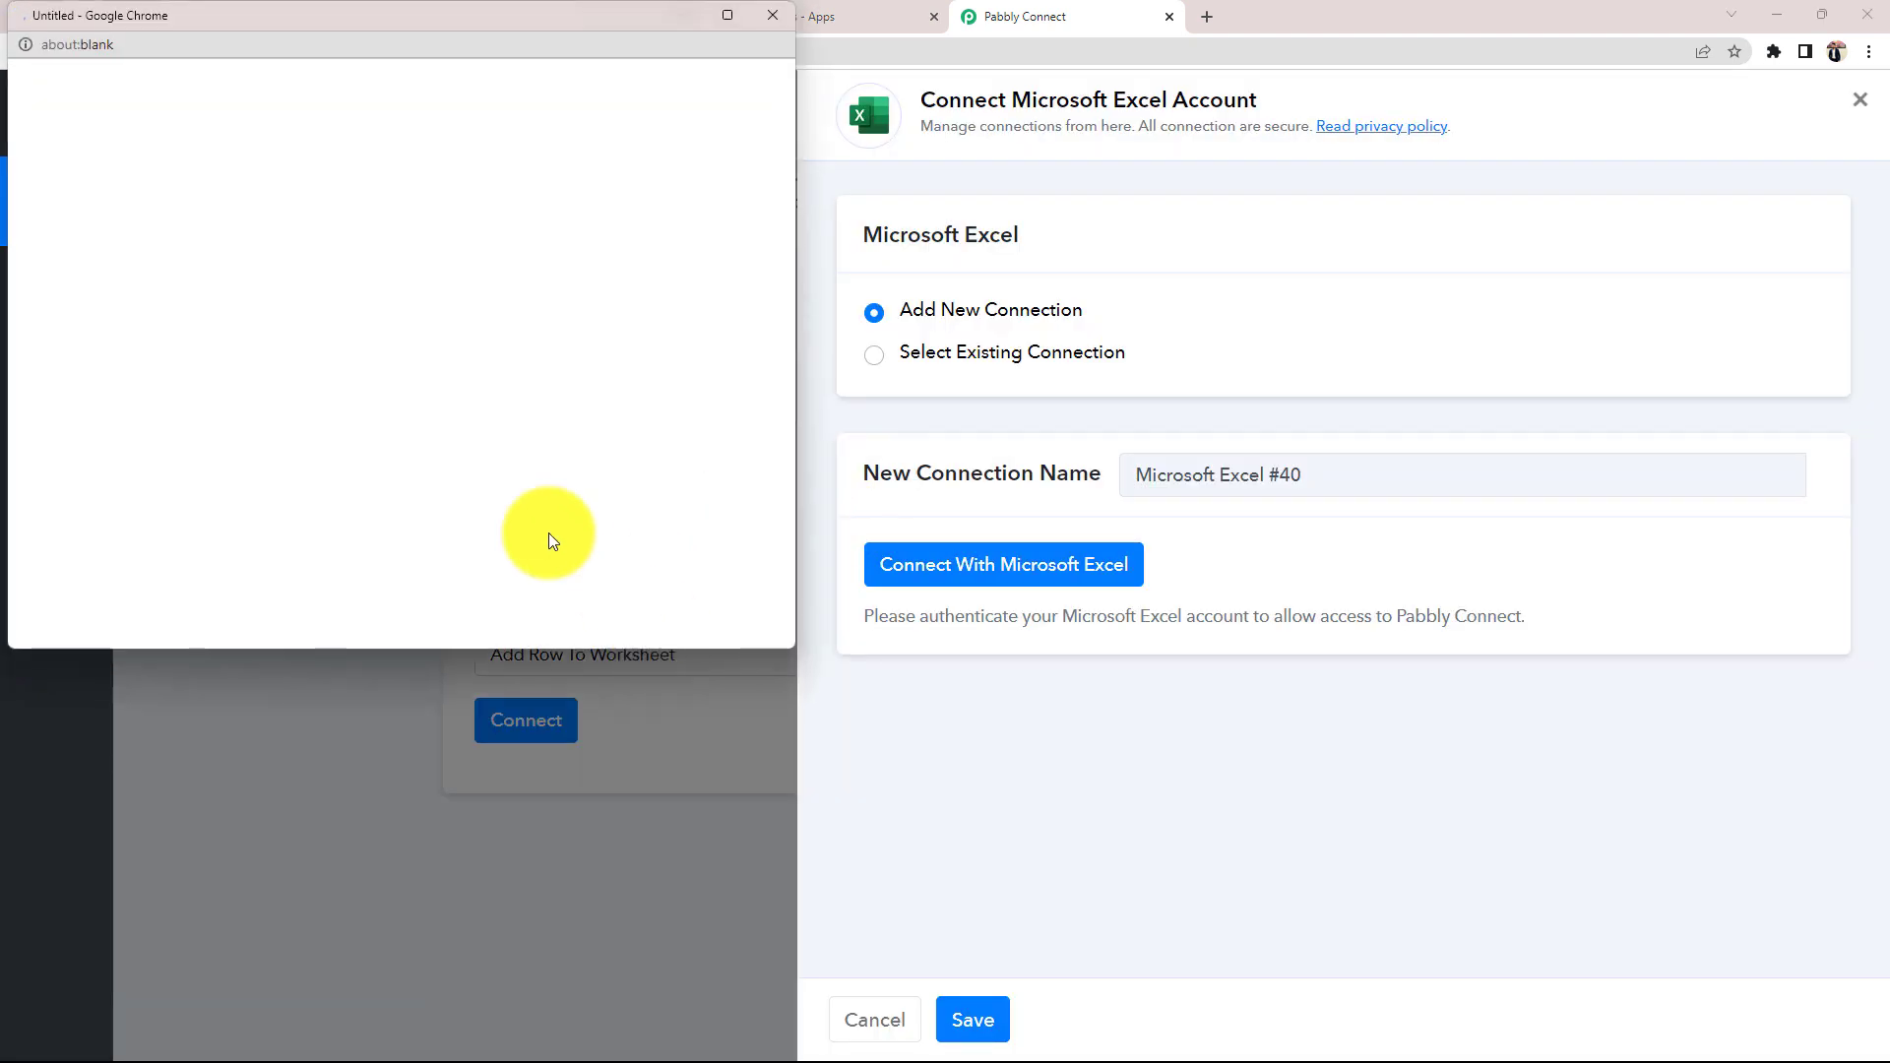
scroll(371, 675, "down", 15)
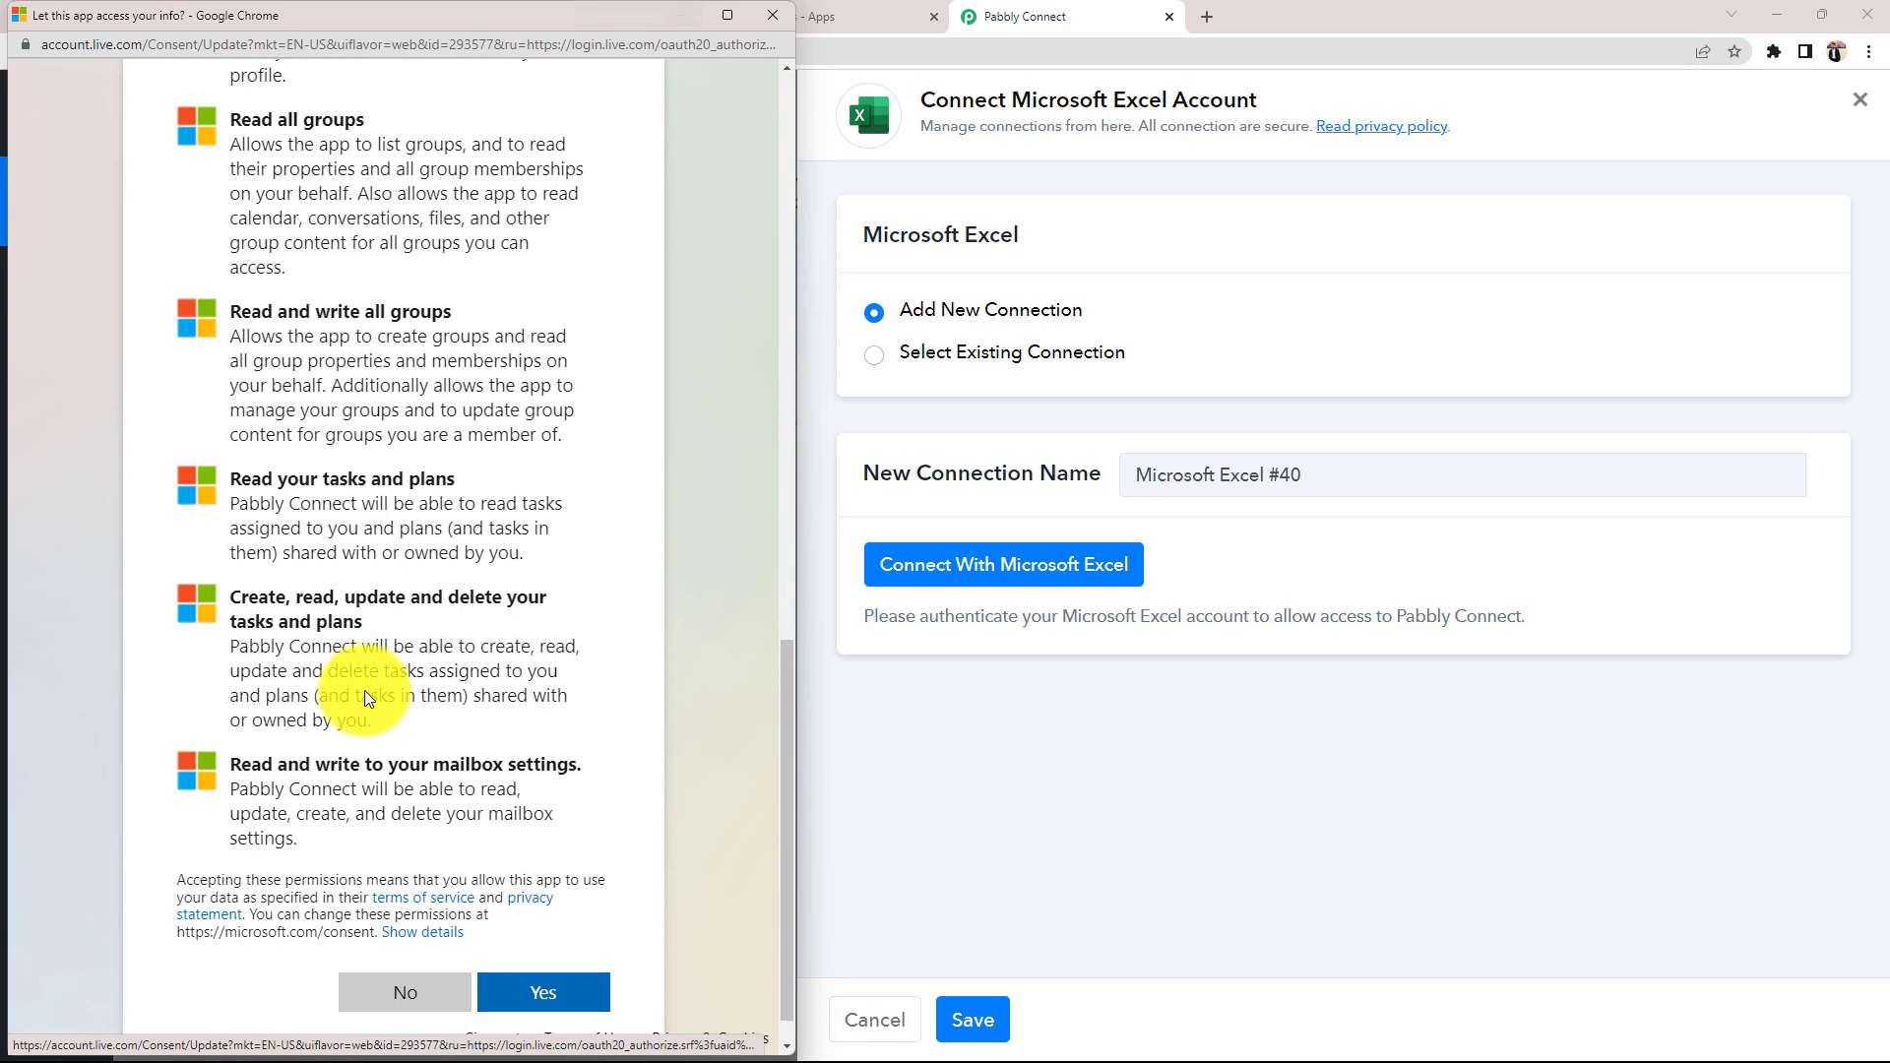
left_click(522, 947)
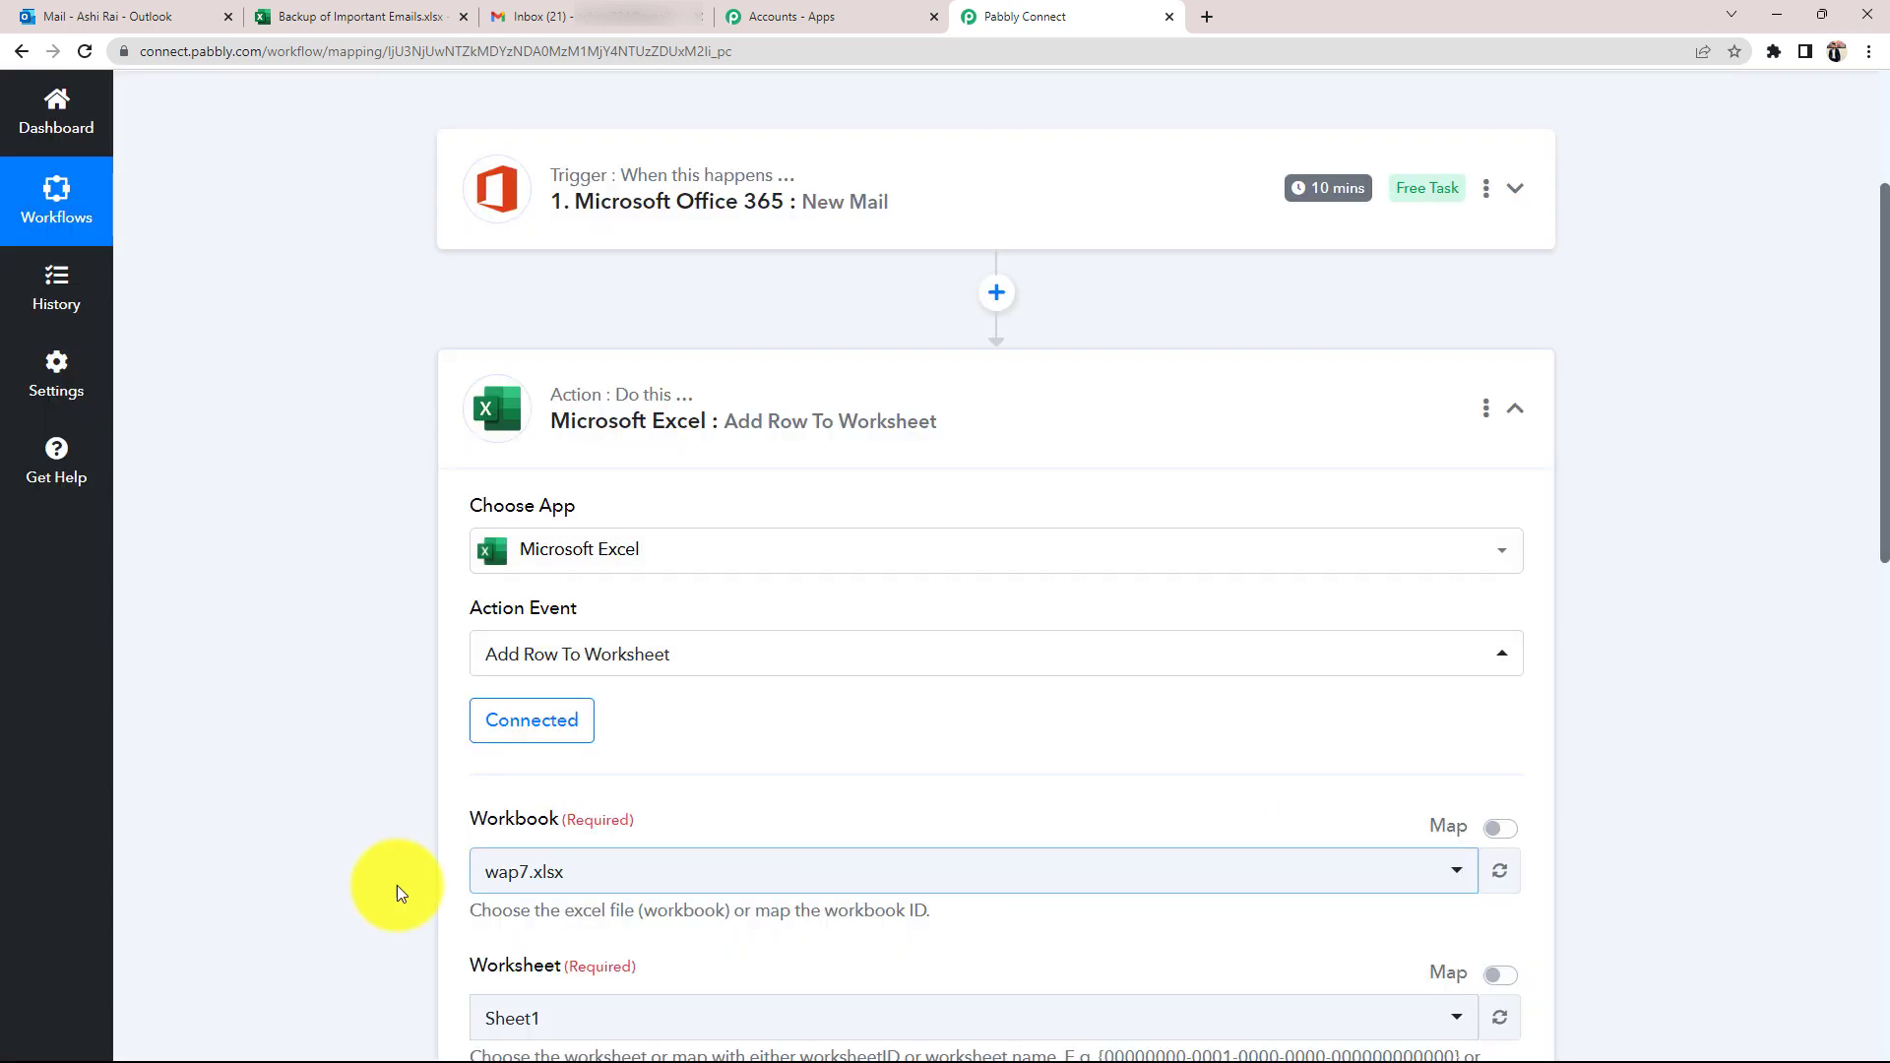
- Check the backup workbook's name in Excel and set the action's workbook to Backup of Important Emails.xlsx
scroll(418, 847, "down", 2)
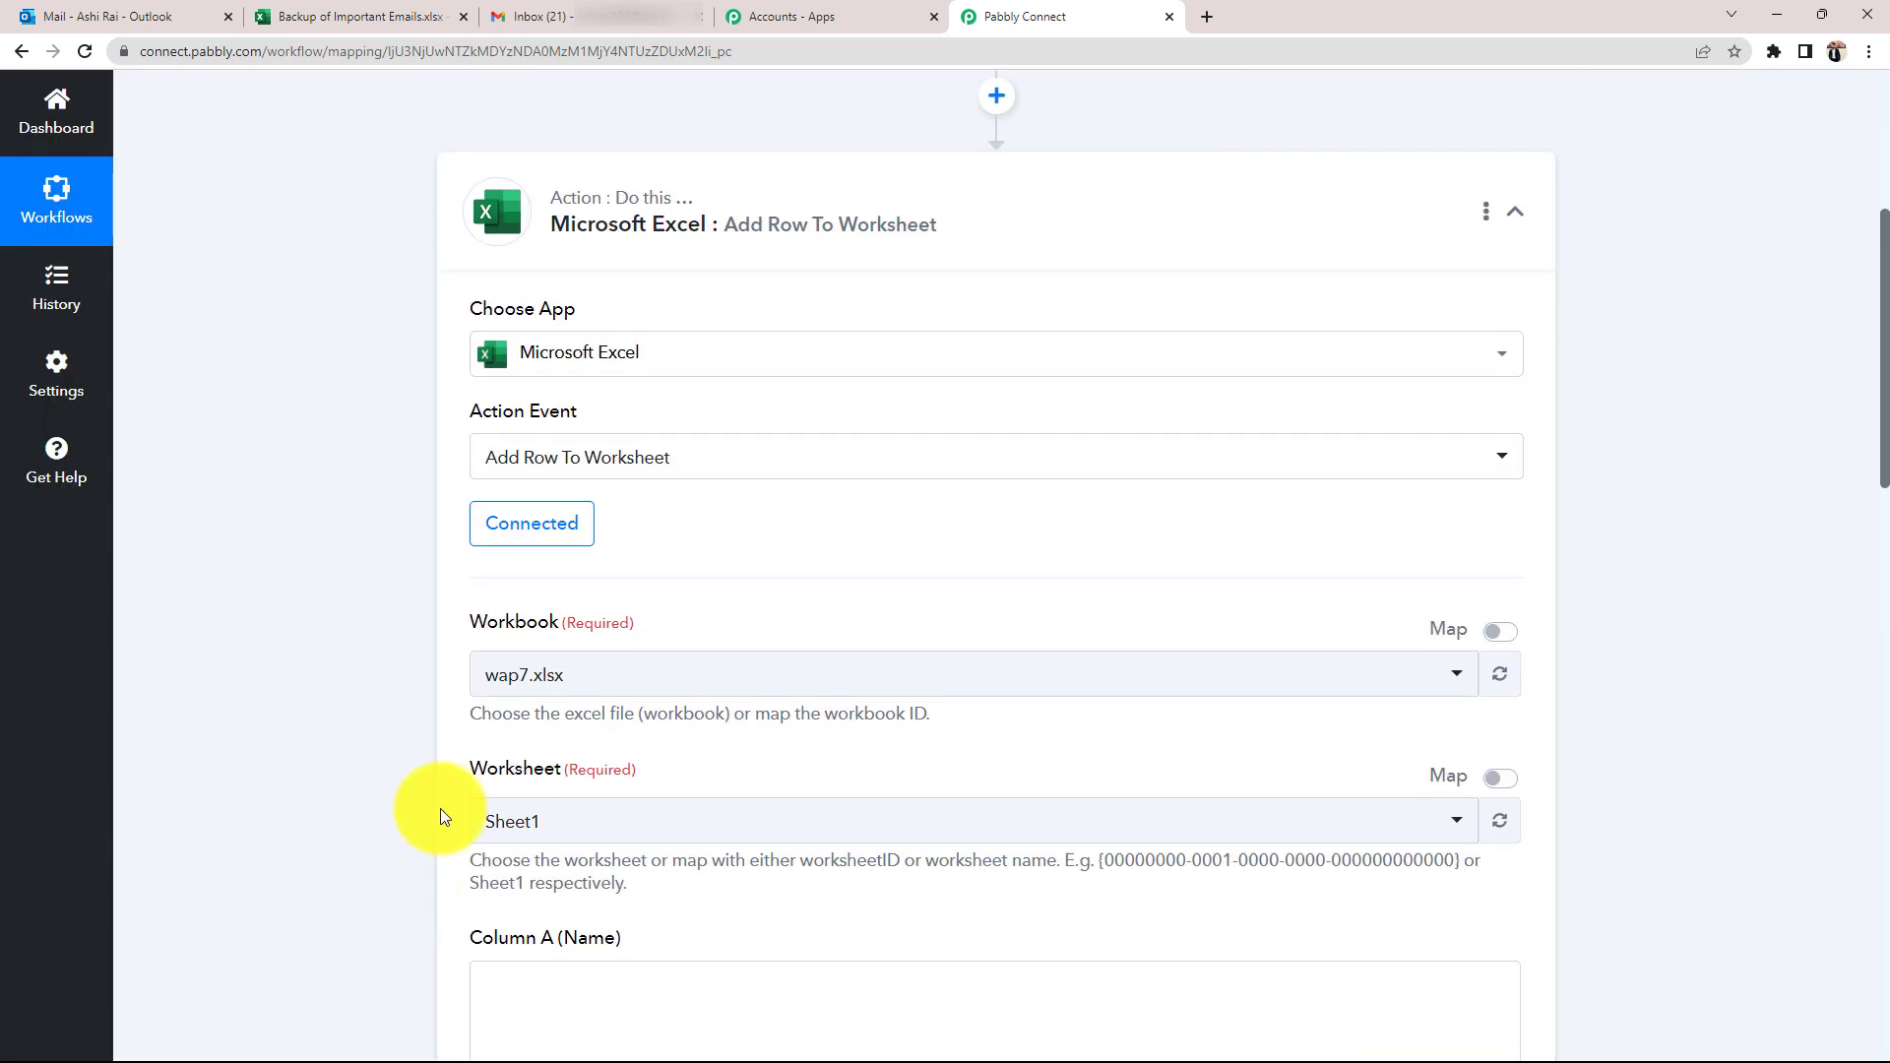
left_click(286, 16)
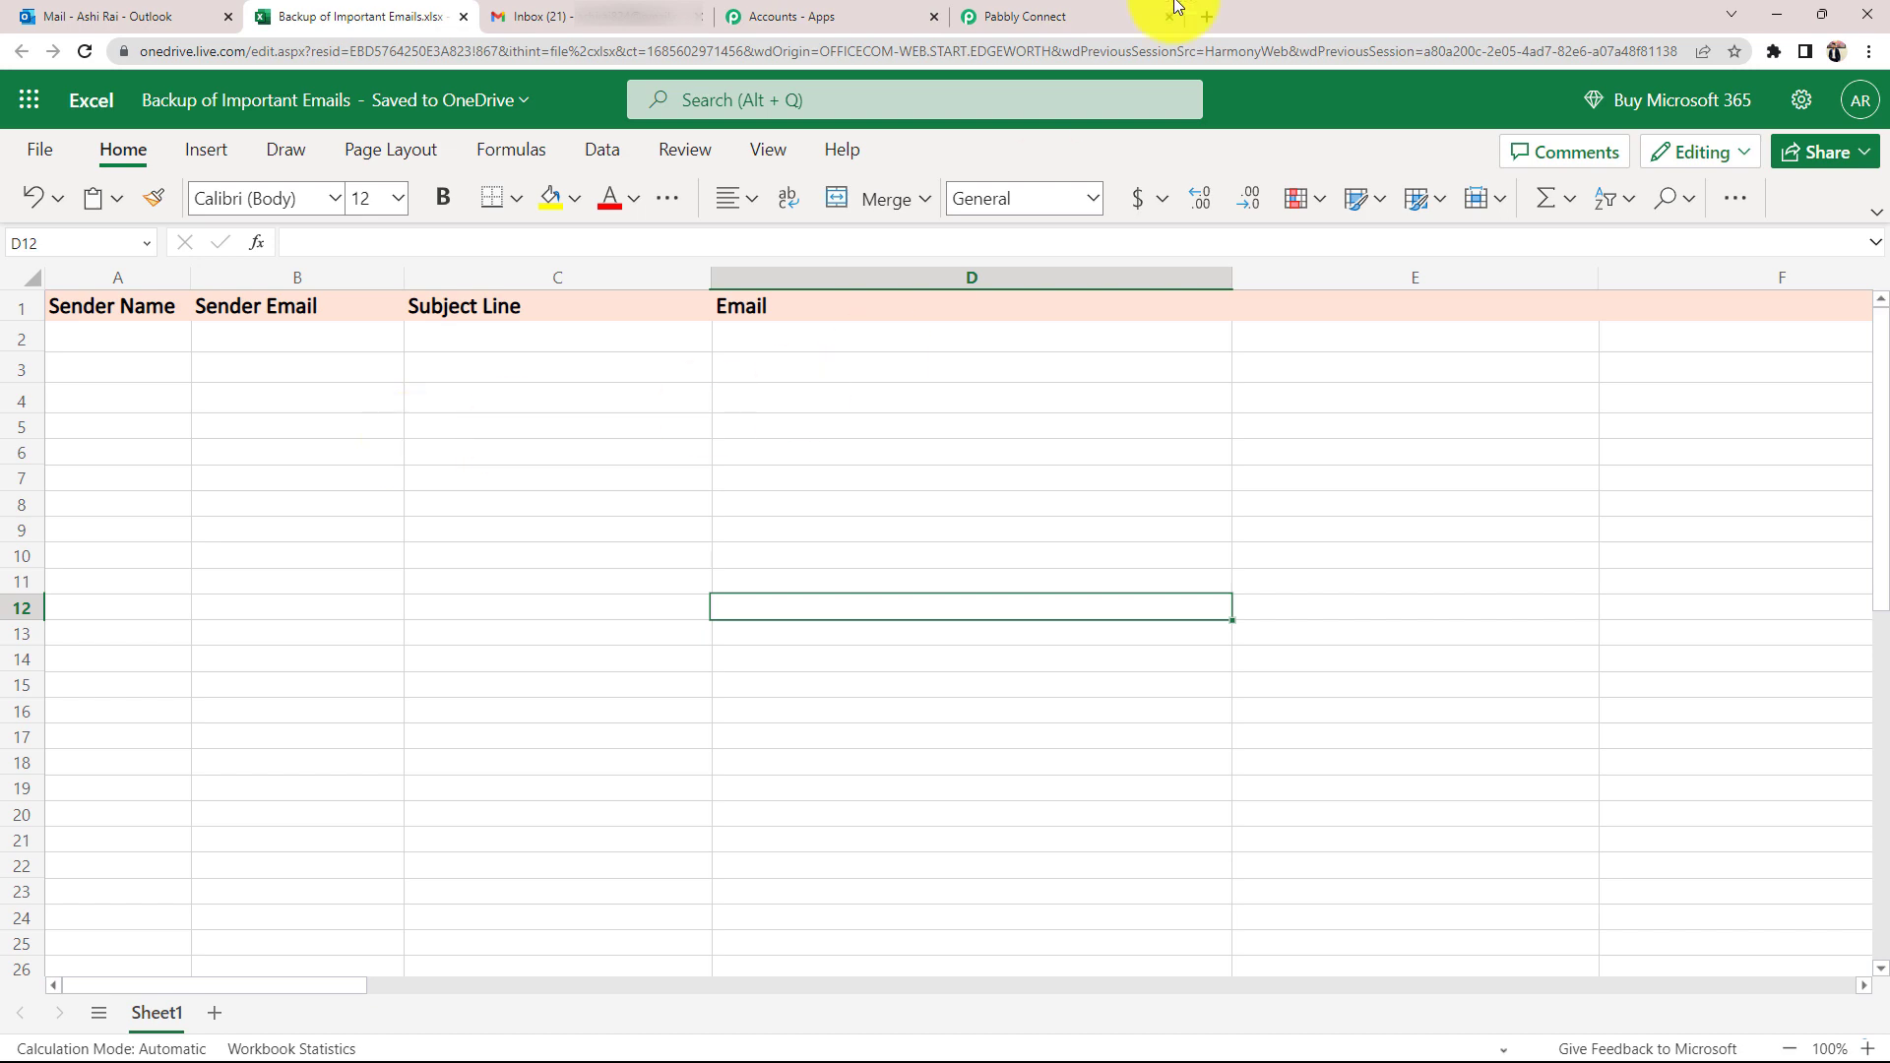
left_click(1054, 15)
scroll(328, 699, "down", 1)
scroll(327, 699, "down", 1)
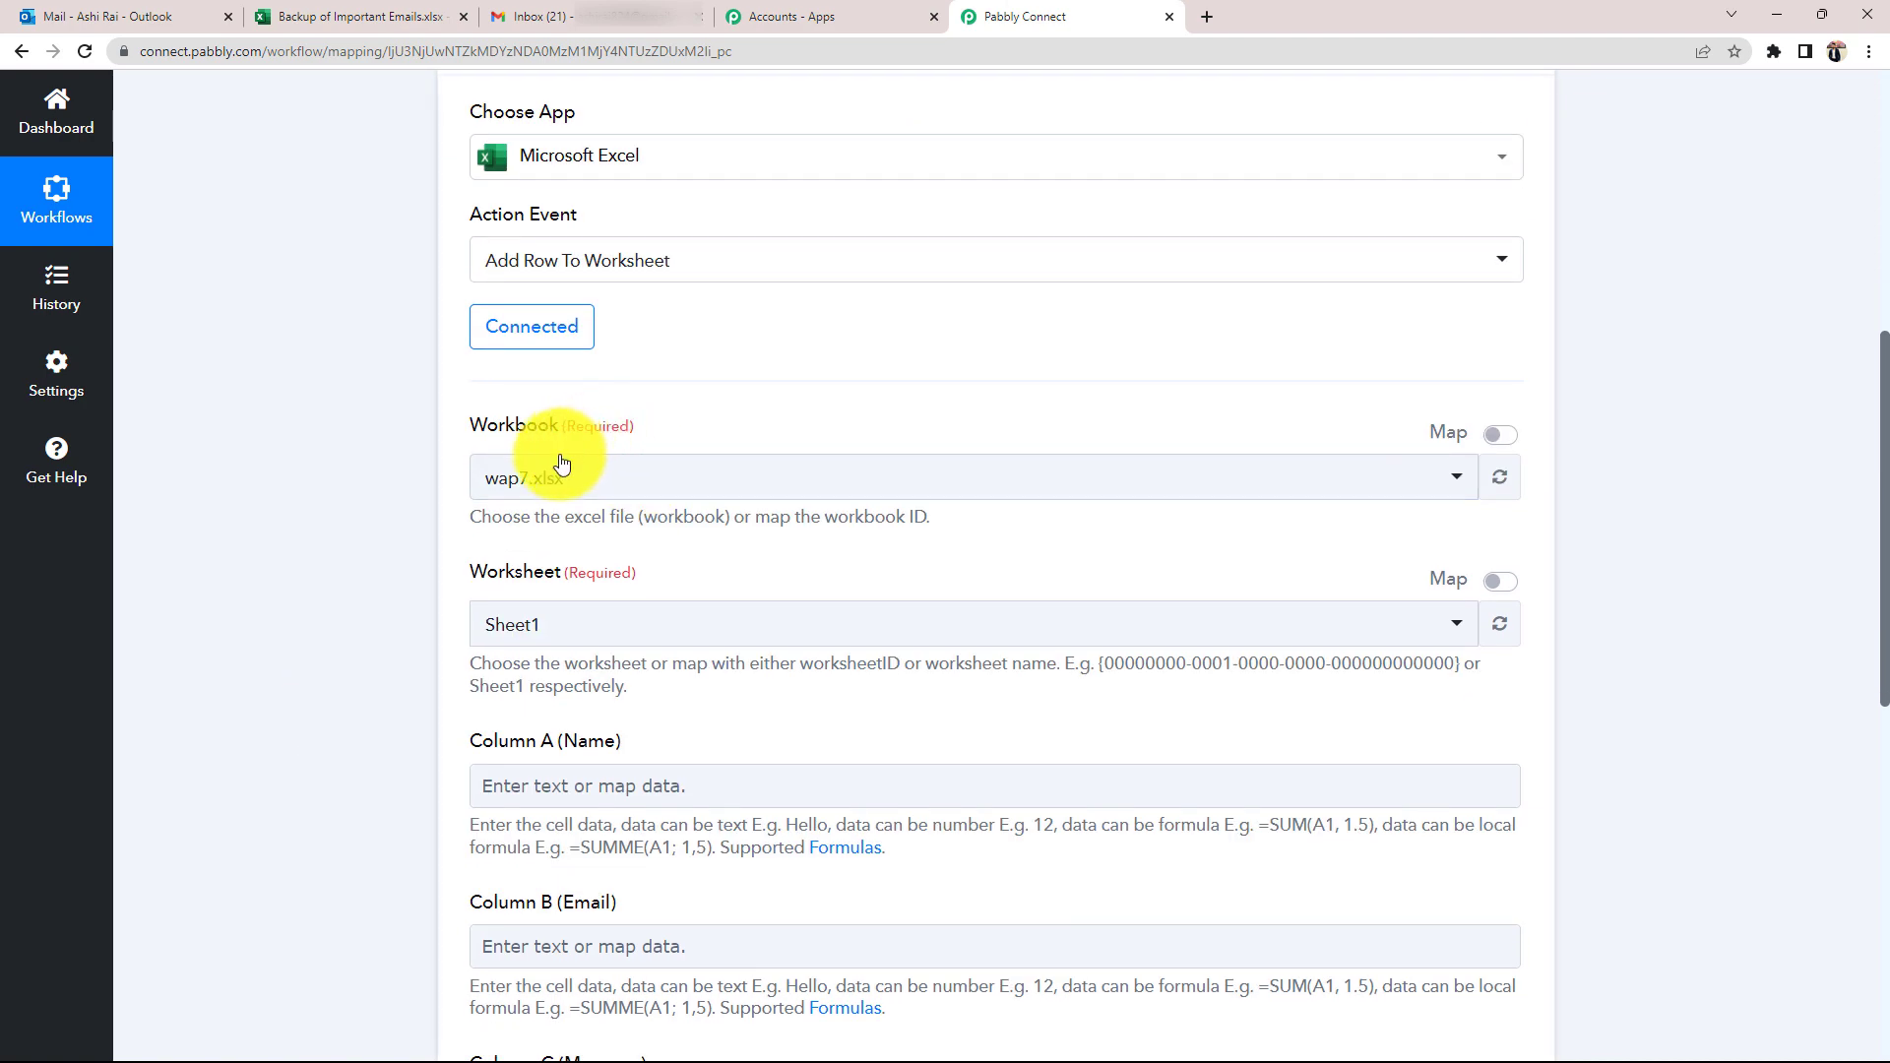
left_click(504, 476)
type("b")
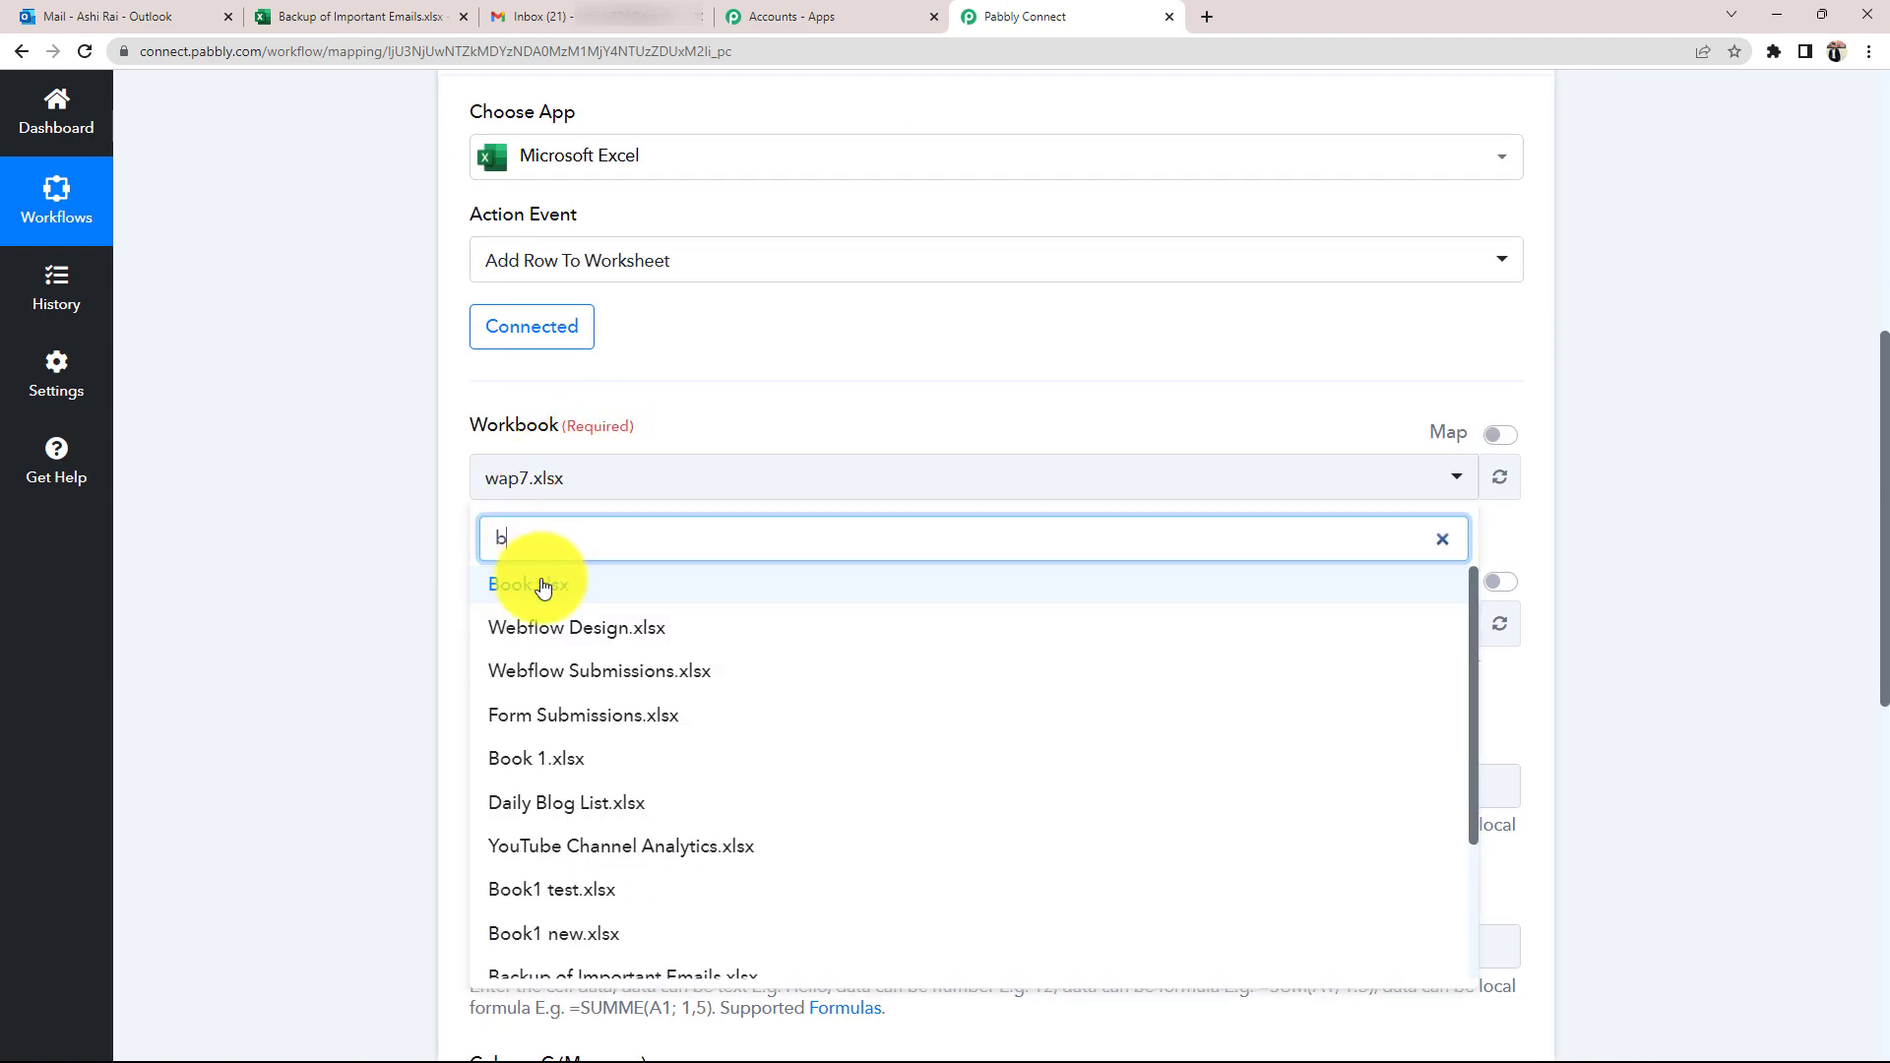
type("ac")
left_click(547, 583)
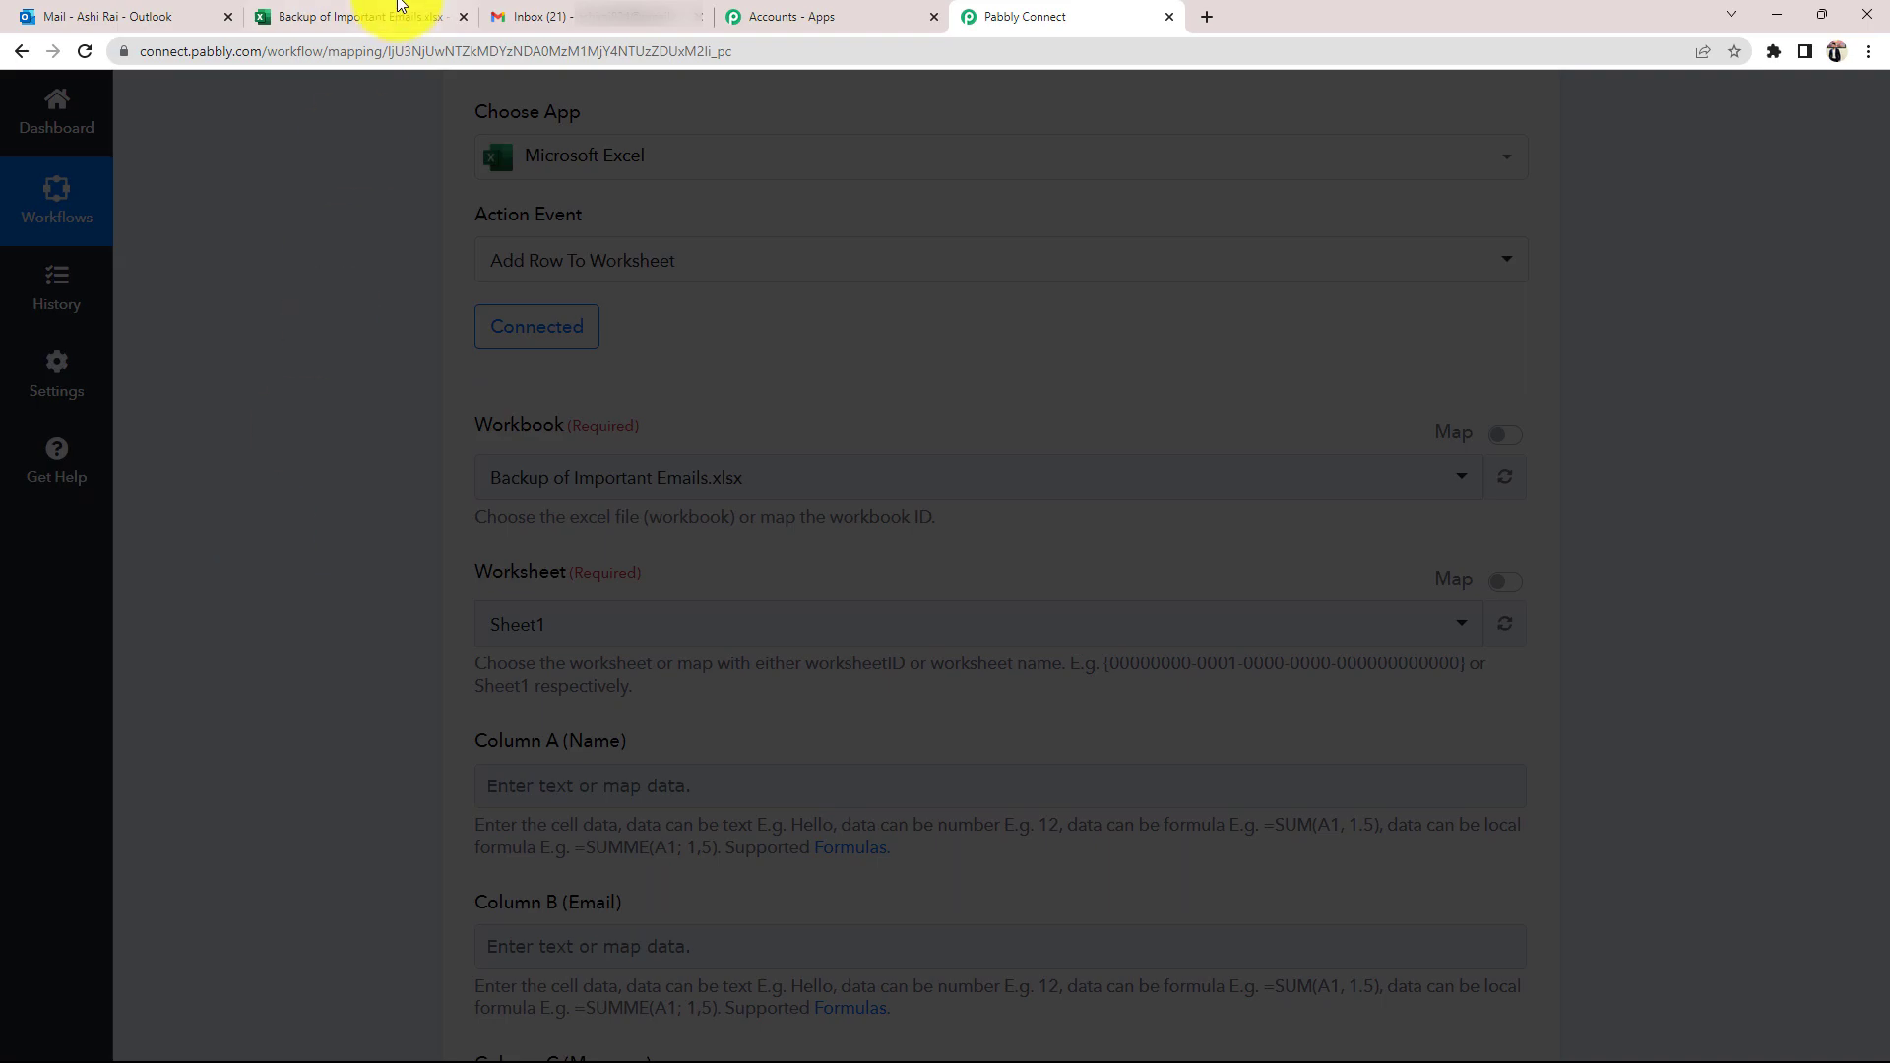
- Compare the backup sheet's column headings in Excel with the column fields of the Add Row To Worksheet action
left_click(392, 15)
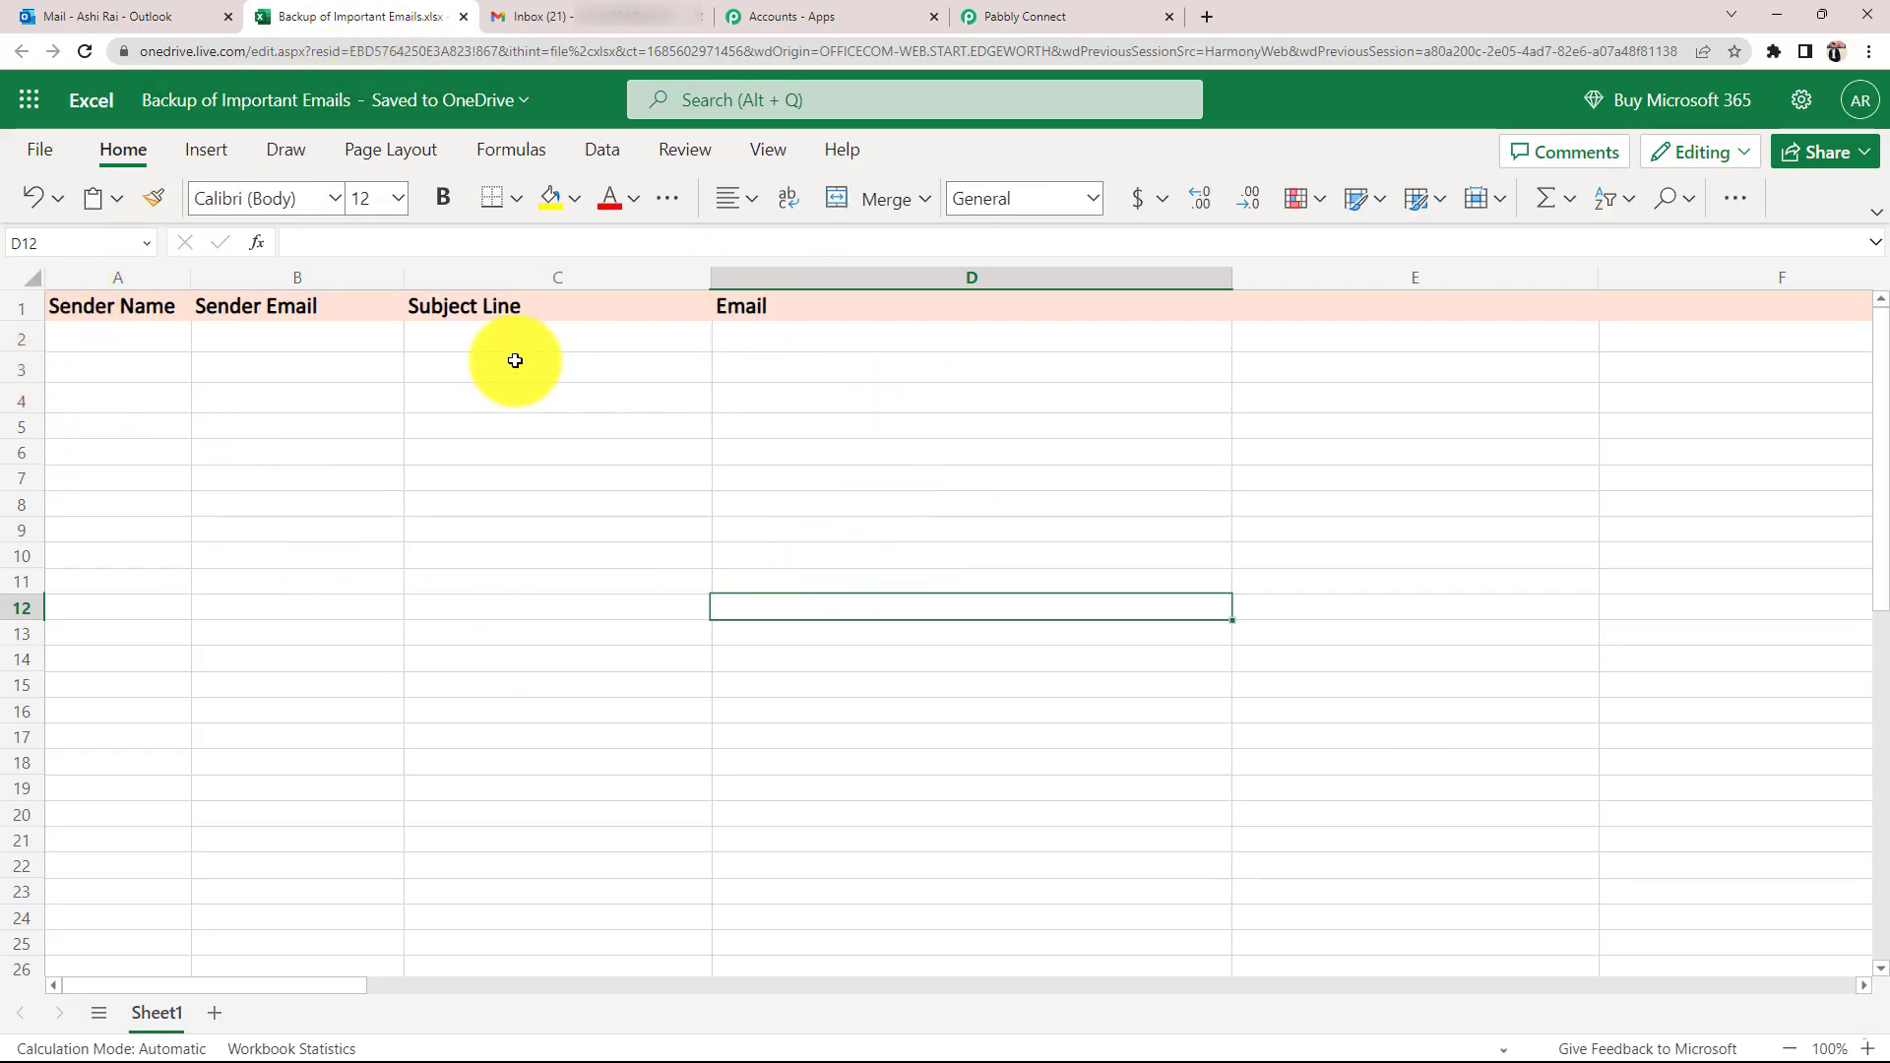
left_click(1065, 16)
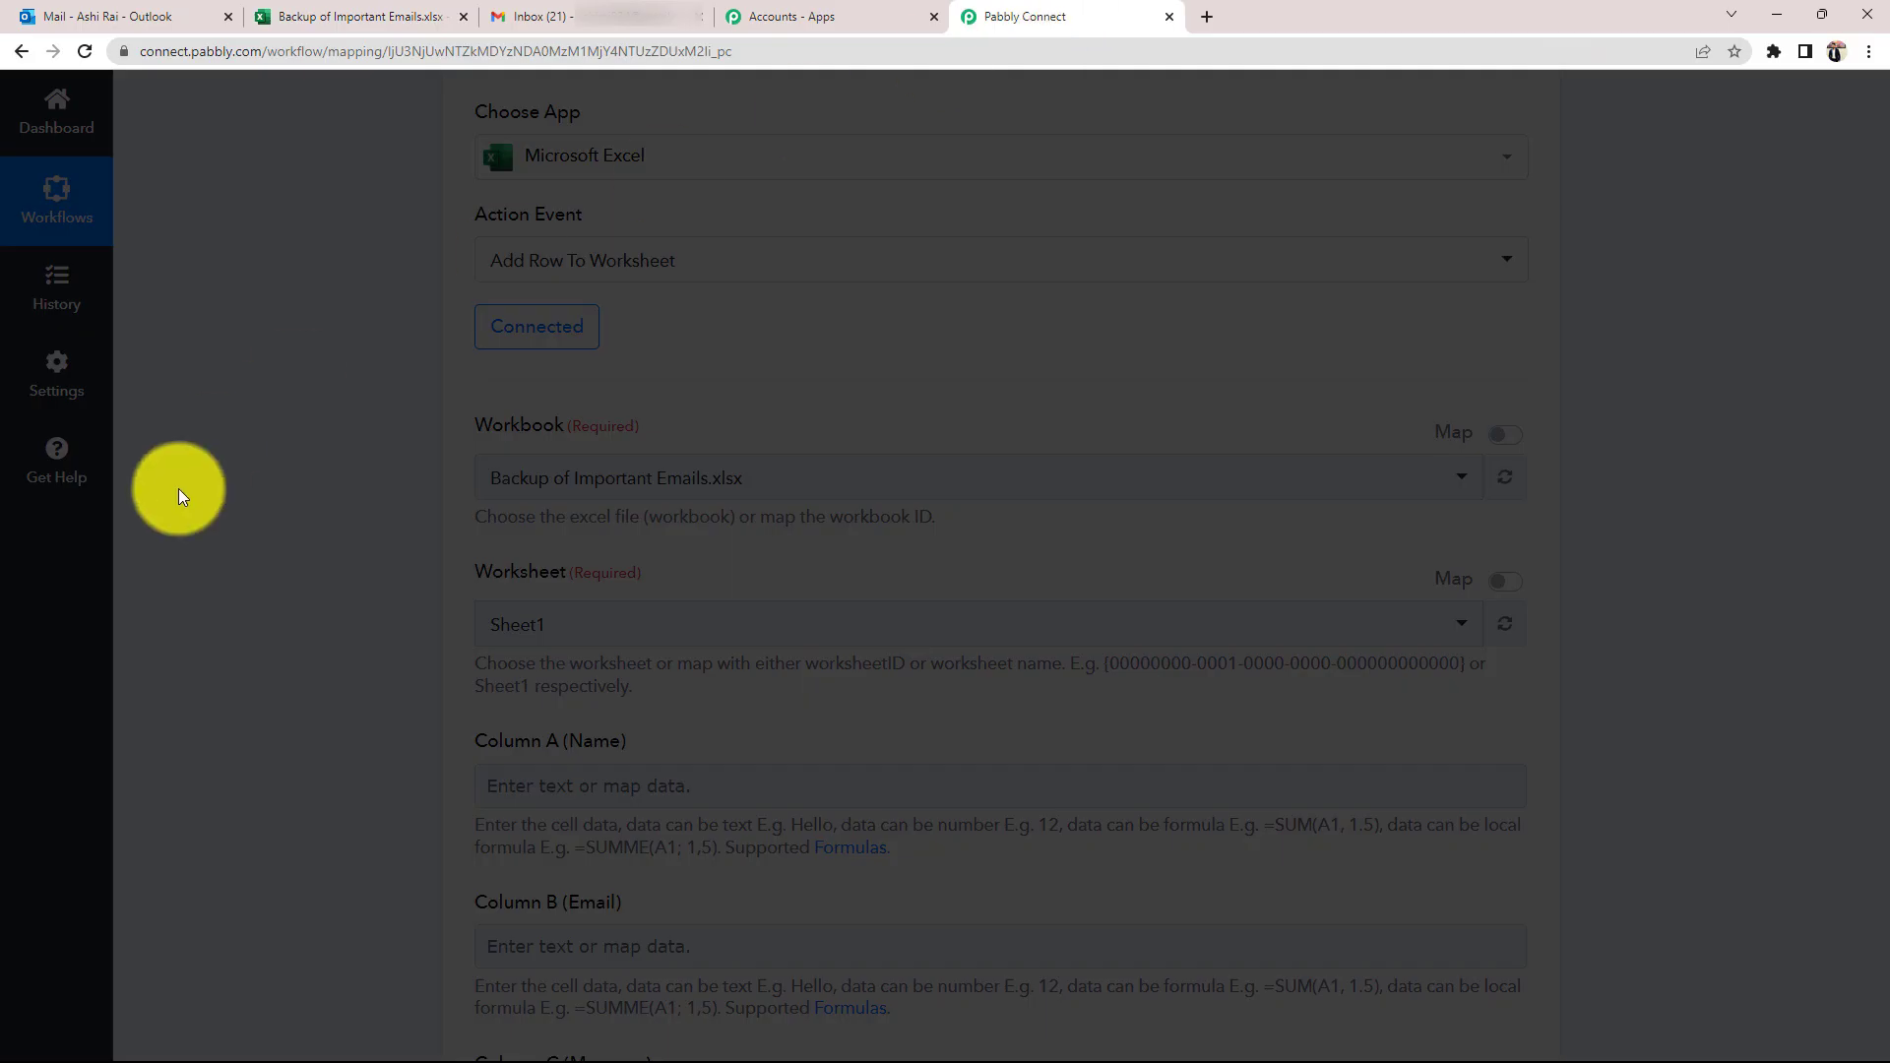
scroll(412, 622, "down", 3)
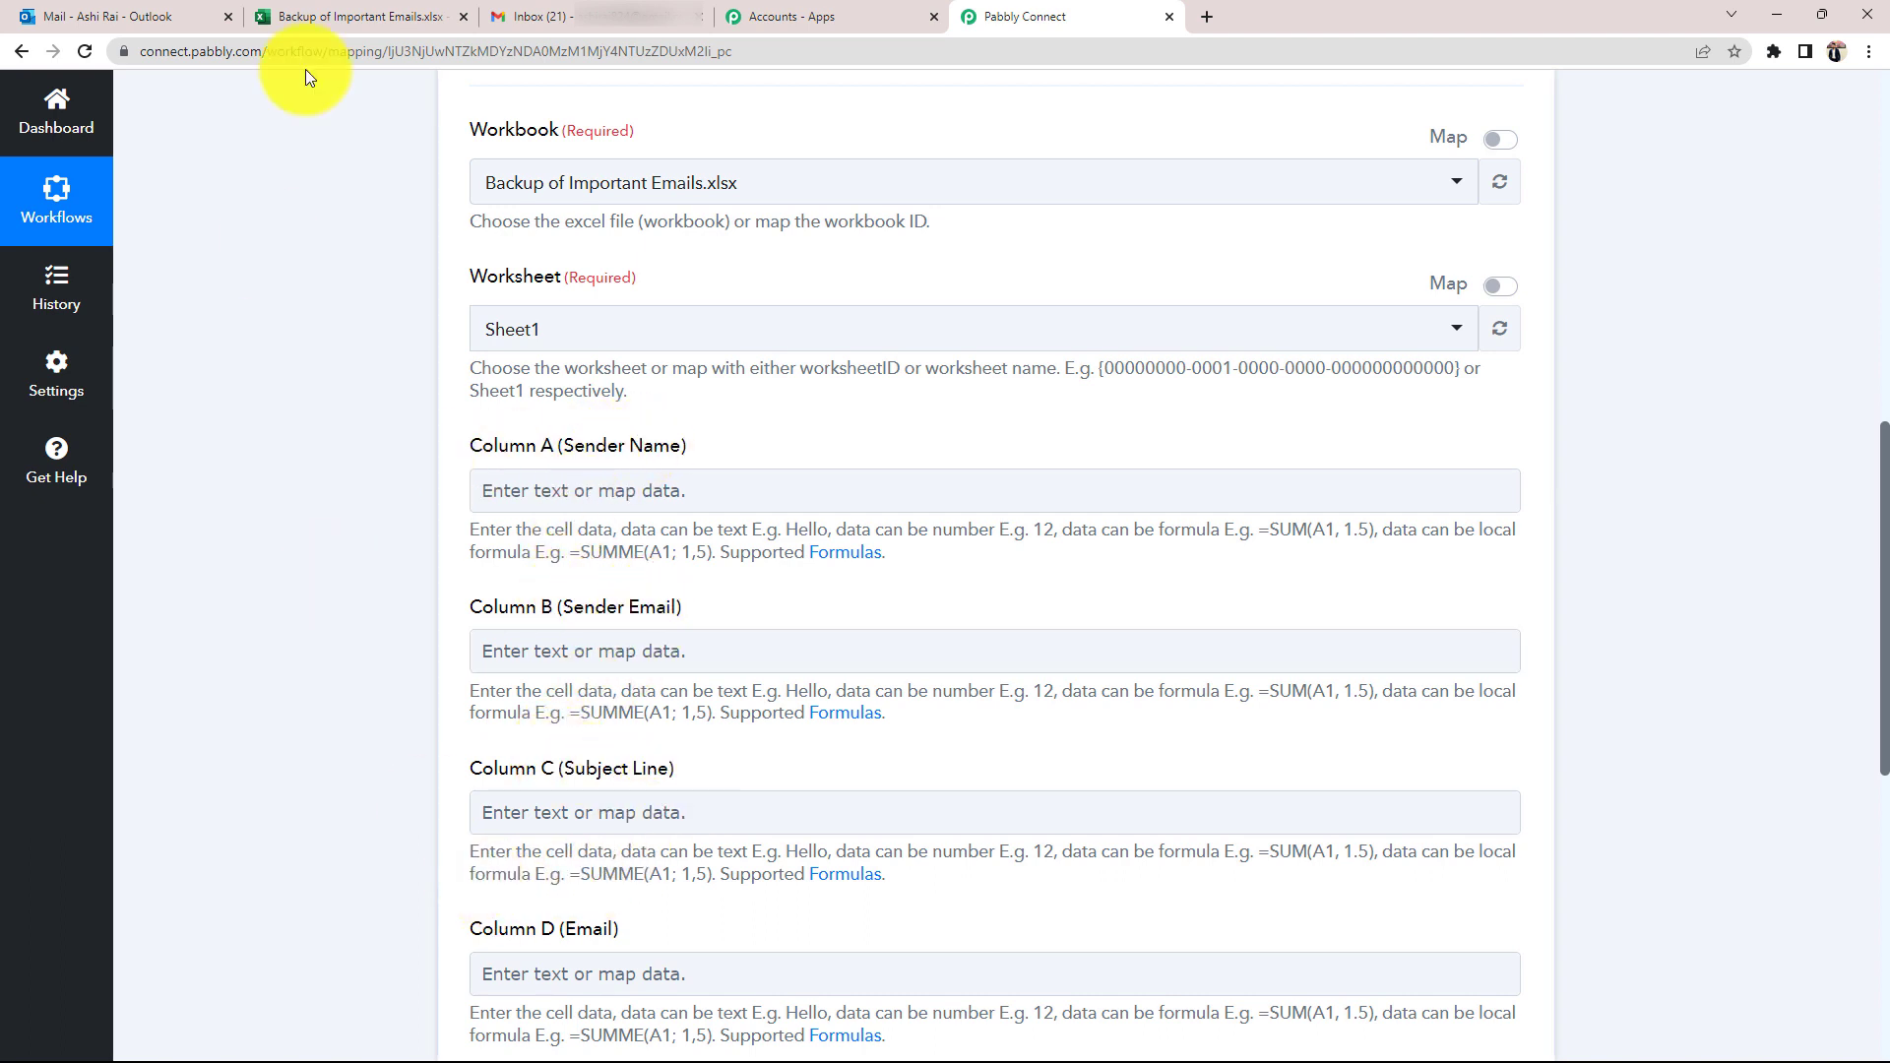
left_click(347, 14)
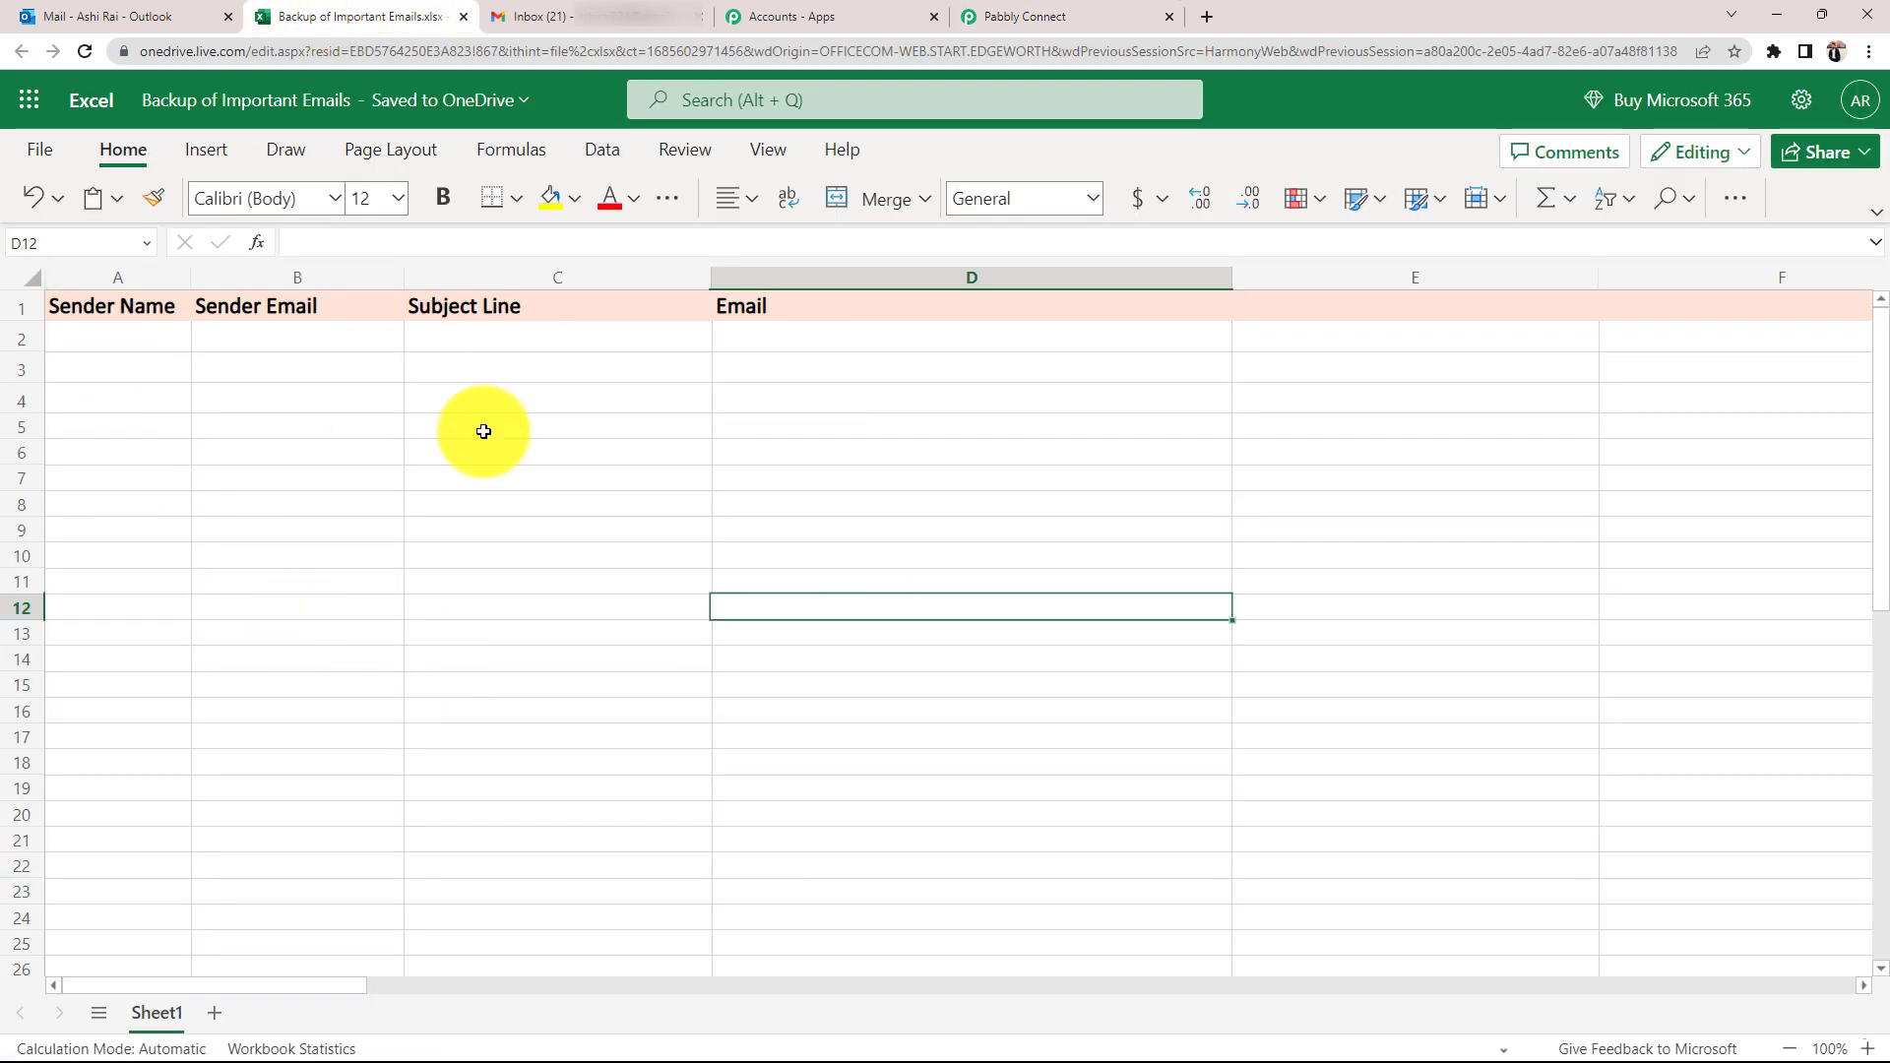
left_click(1139, 10)
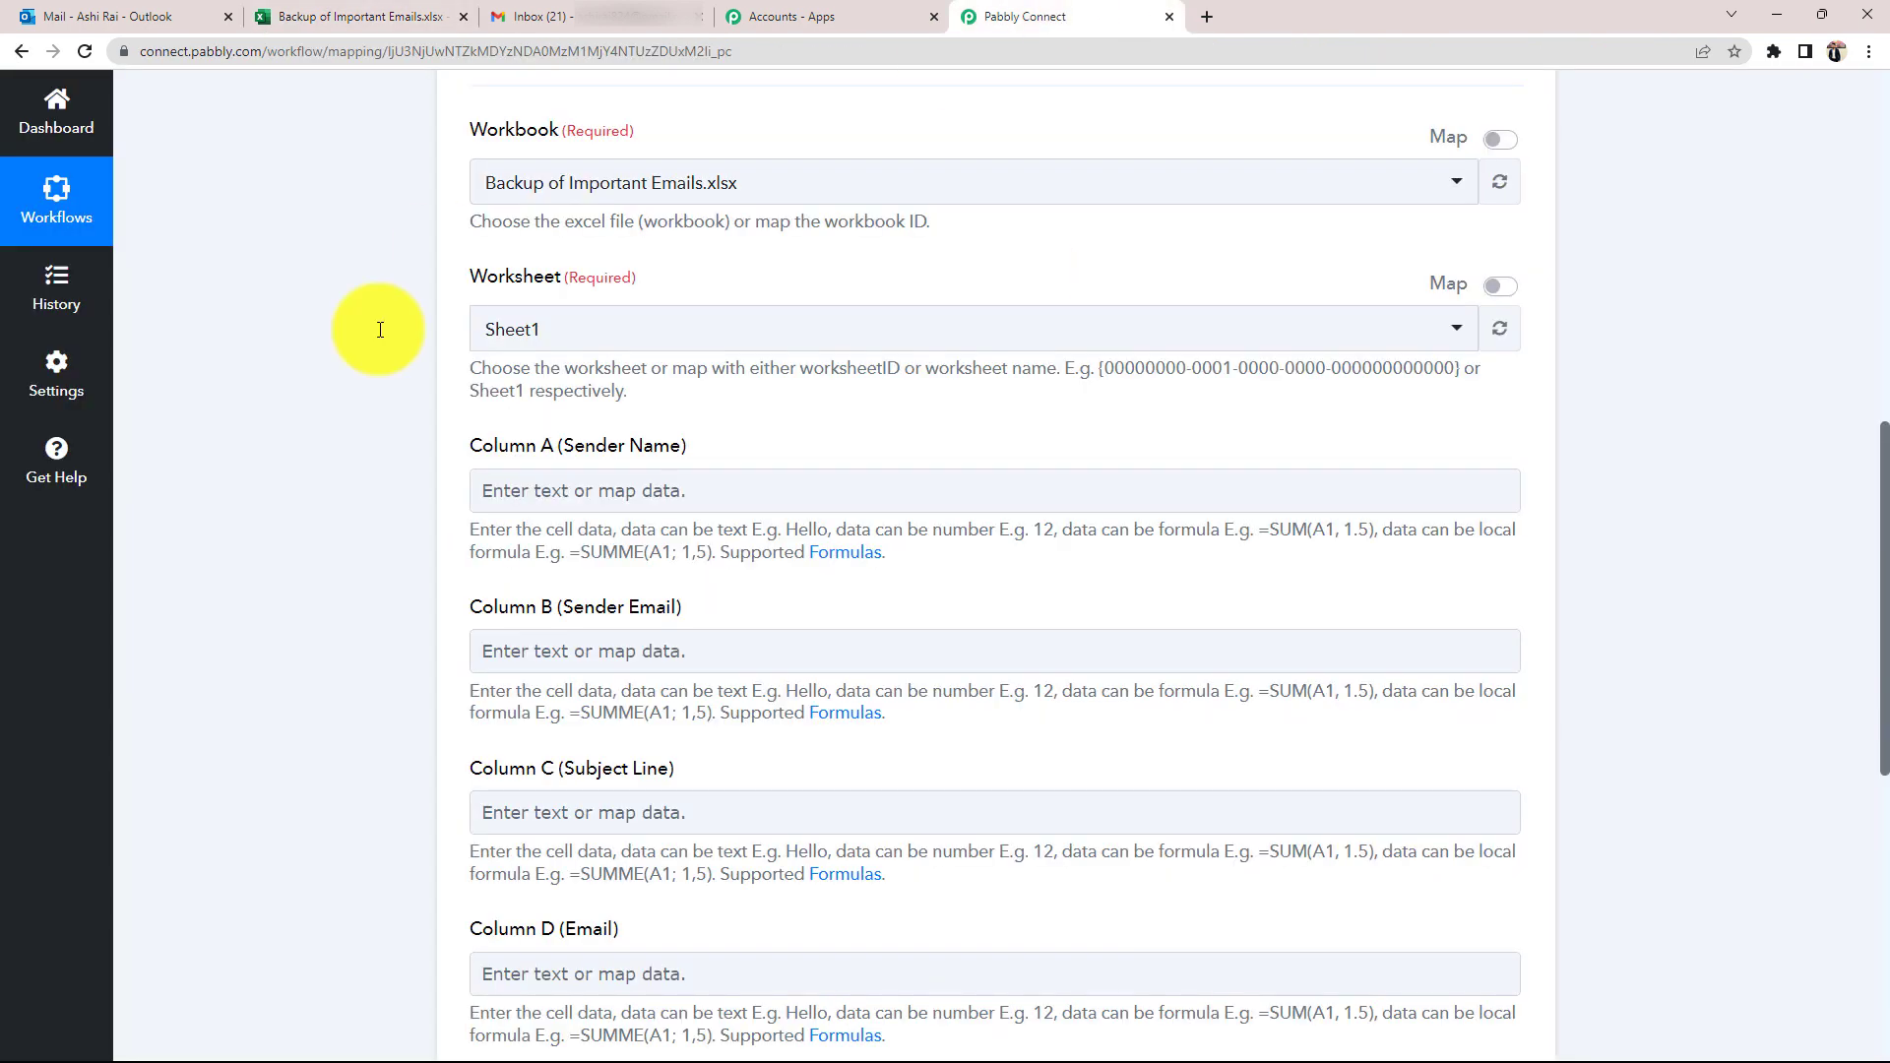
- Select Sheet1 as the action's worksheet and bring its column mapping fields into view
scroll(357, 675, "up", 4)
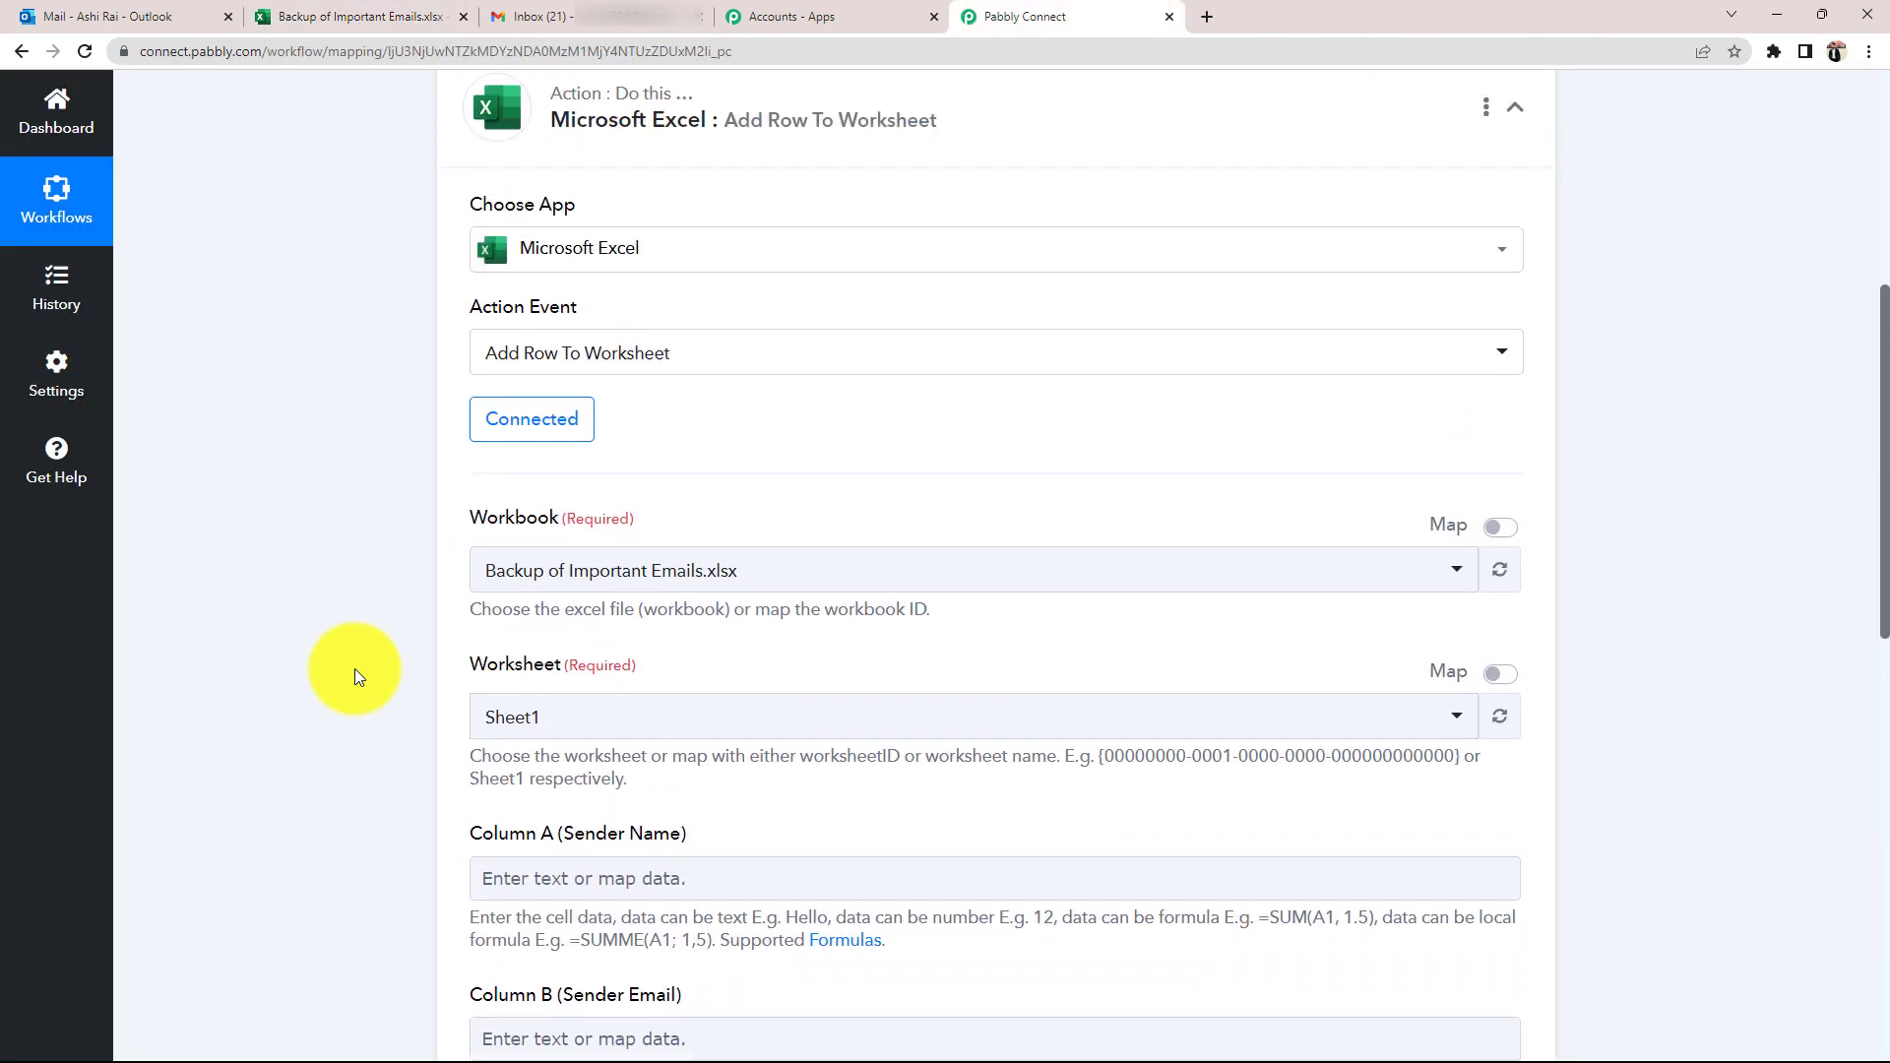
left_click(516, 741)
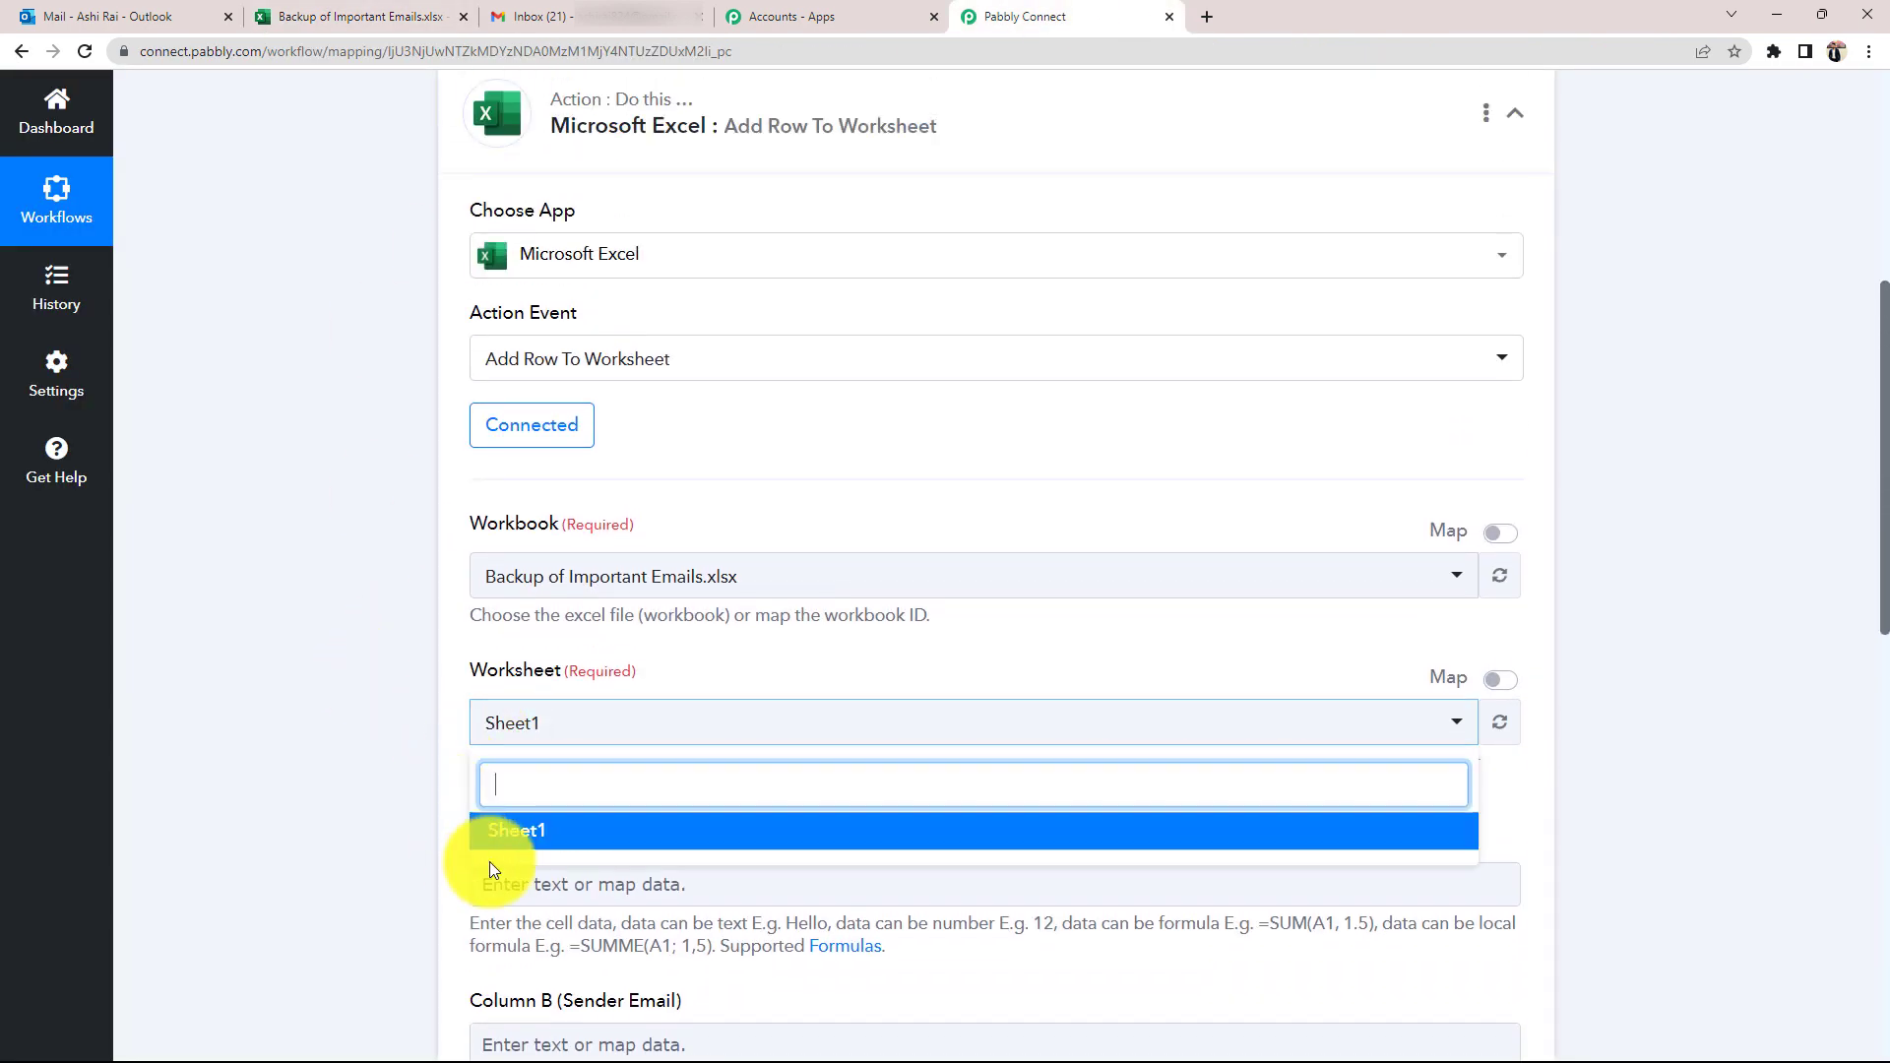
left_click(541, 837)
scroll(192, 776, "down", 3)
scroll(192, 776, "down", 1)
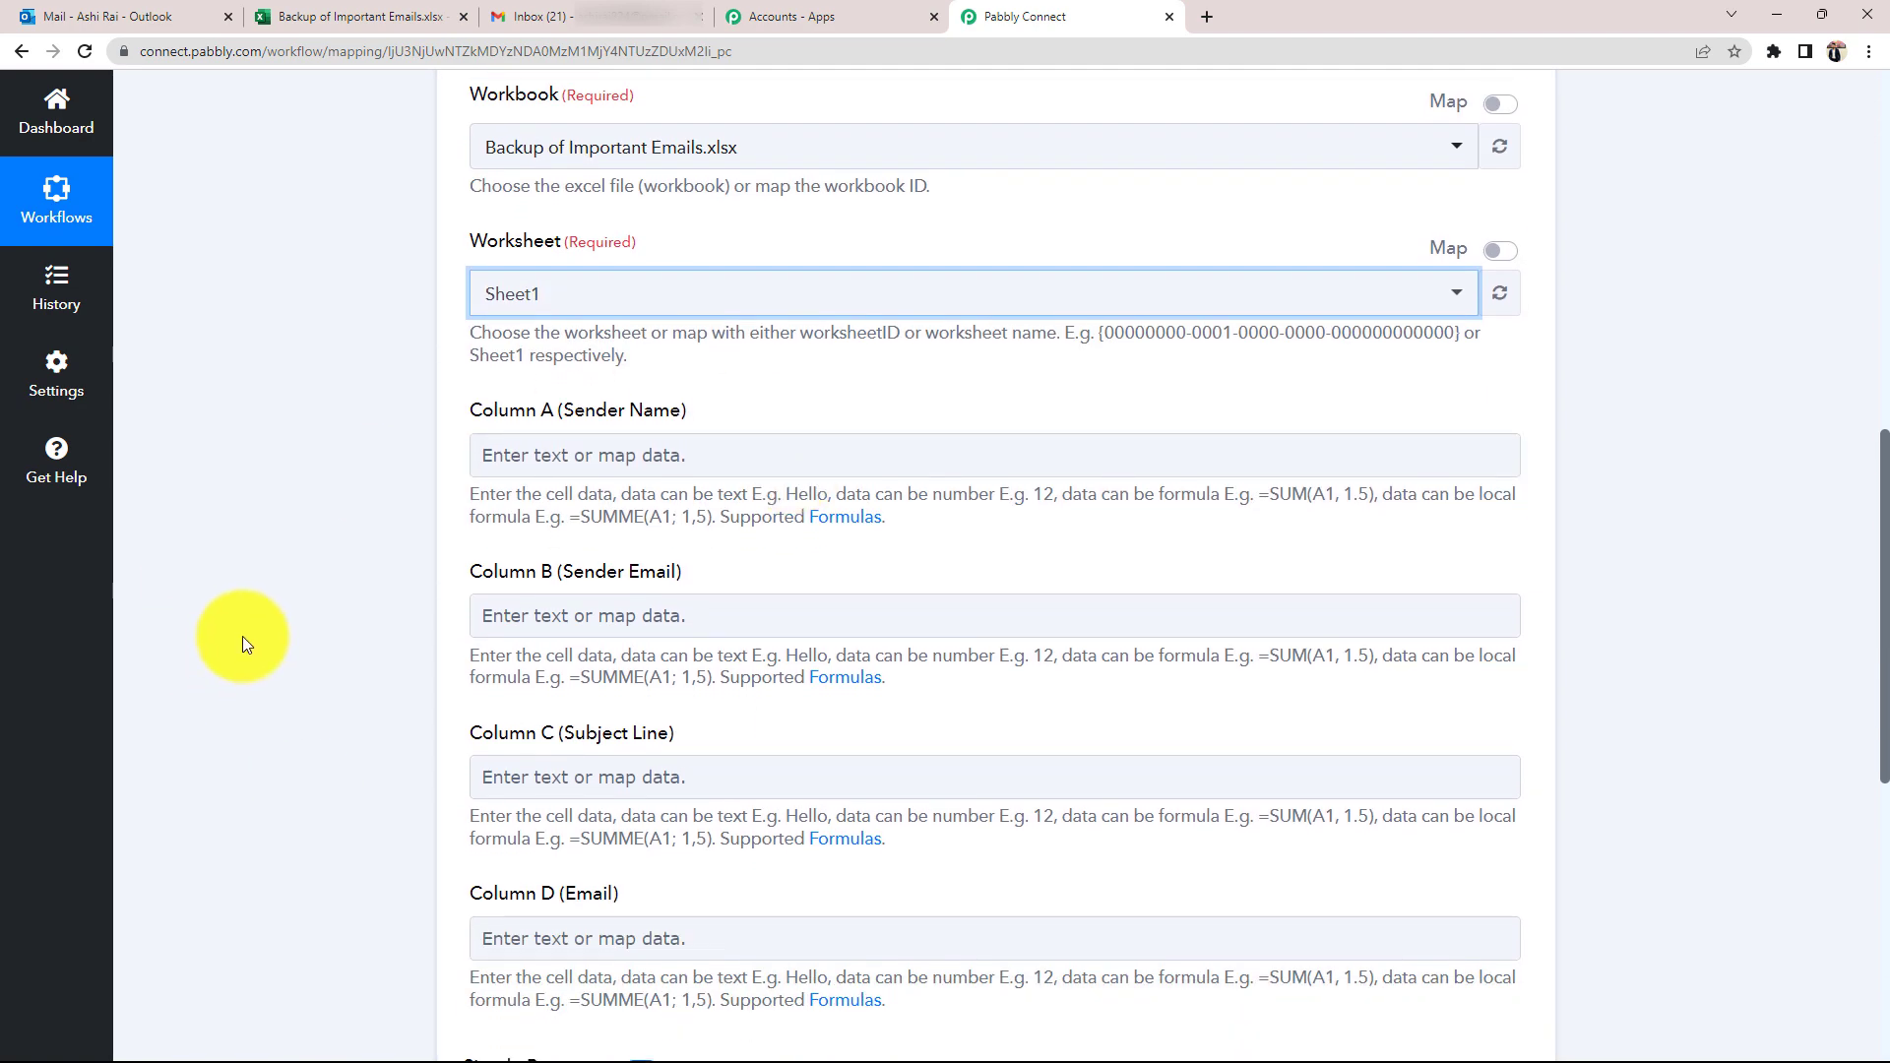
- Review the New Mail trigger's received response fields against the action's empty column fields and the backup sheet in Excel
scroll(295, 670, "down", 2)
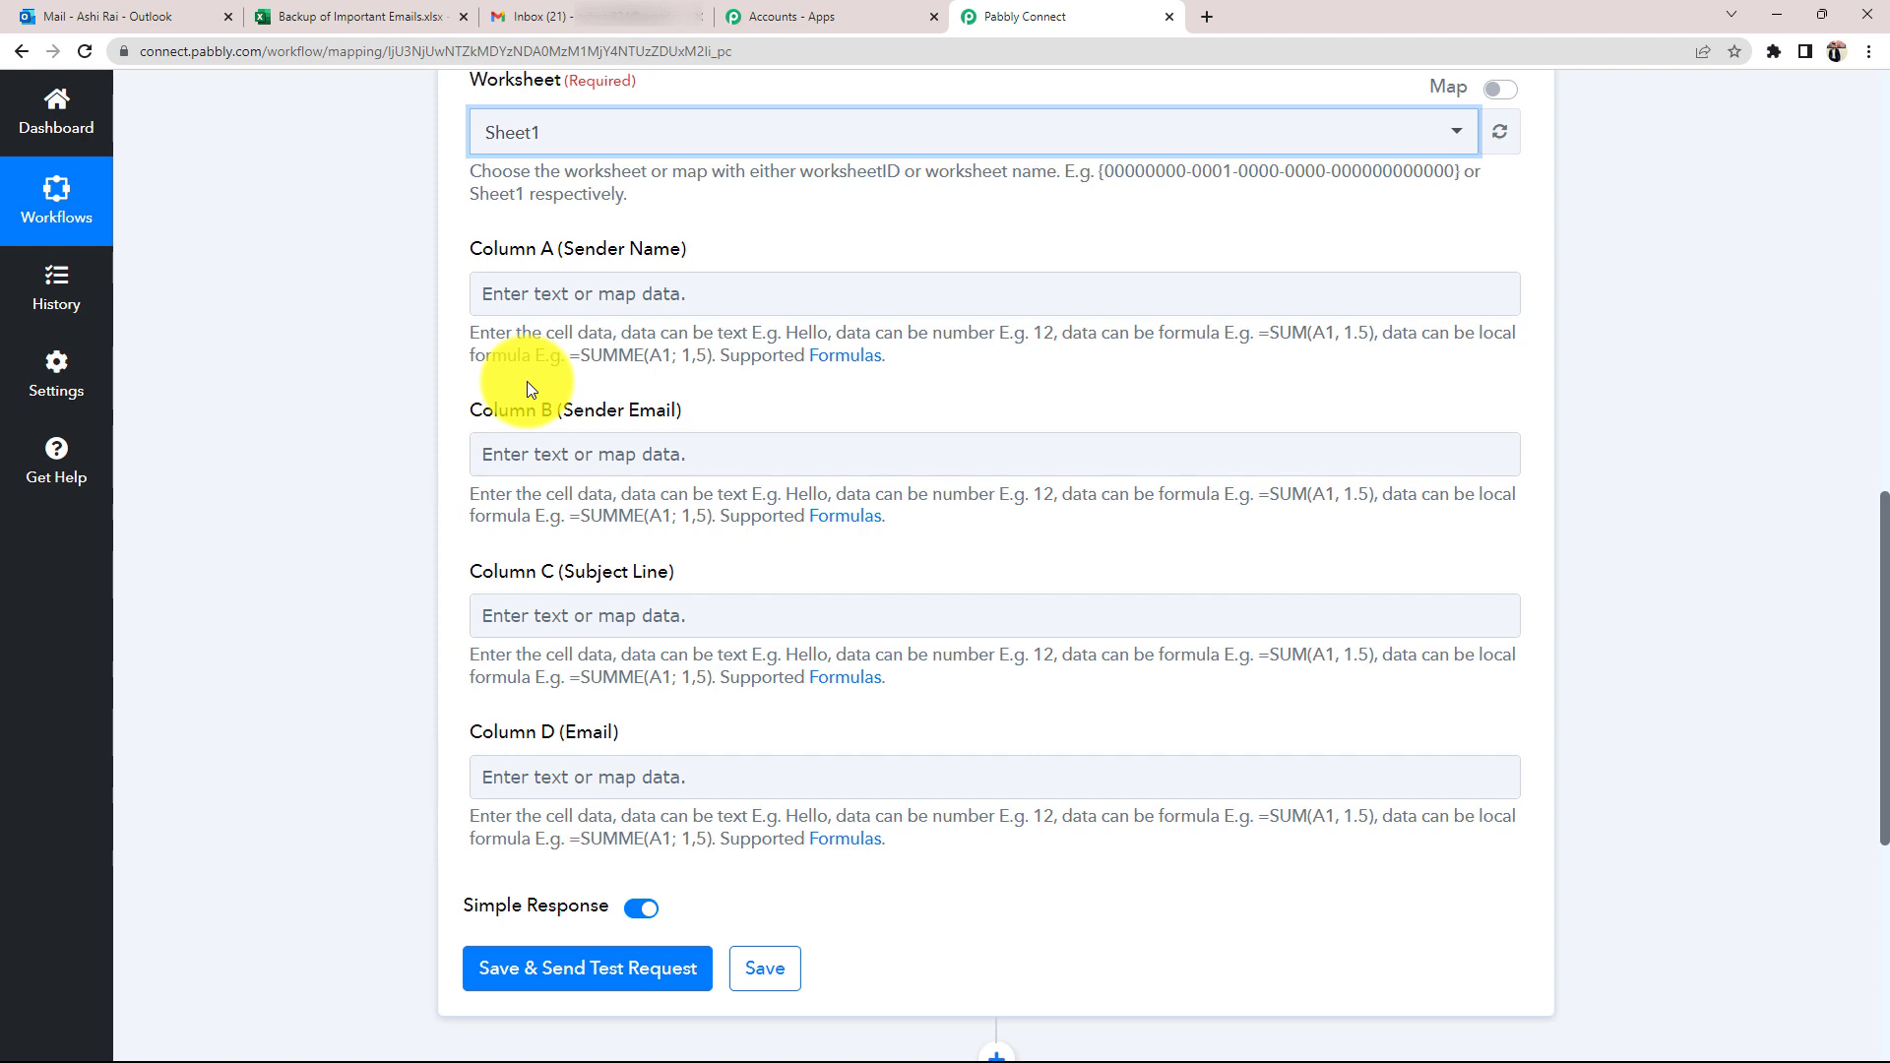
scroll(527, 384, "up", 12)
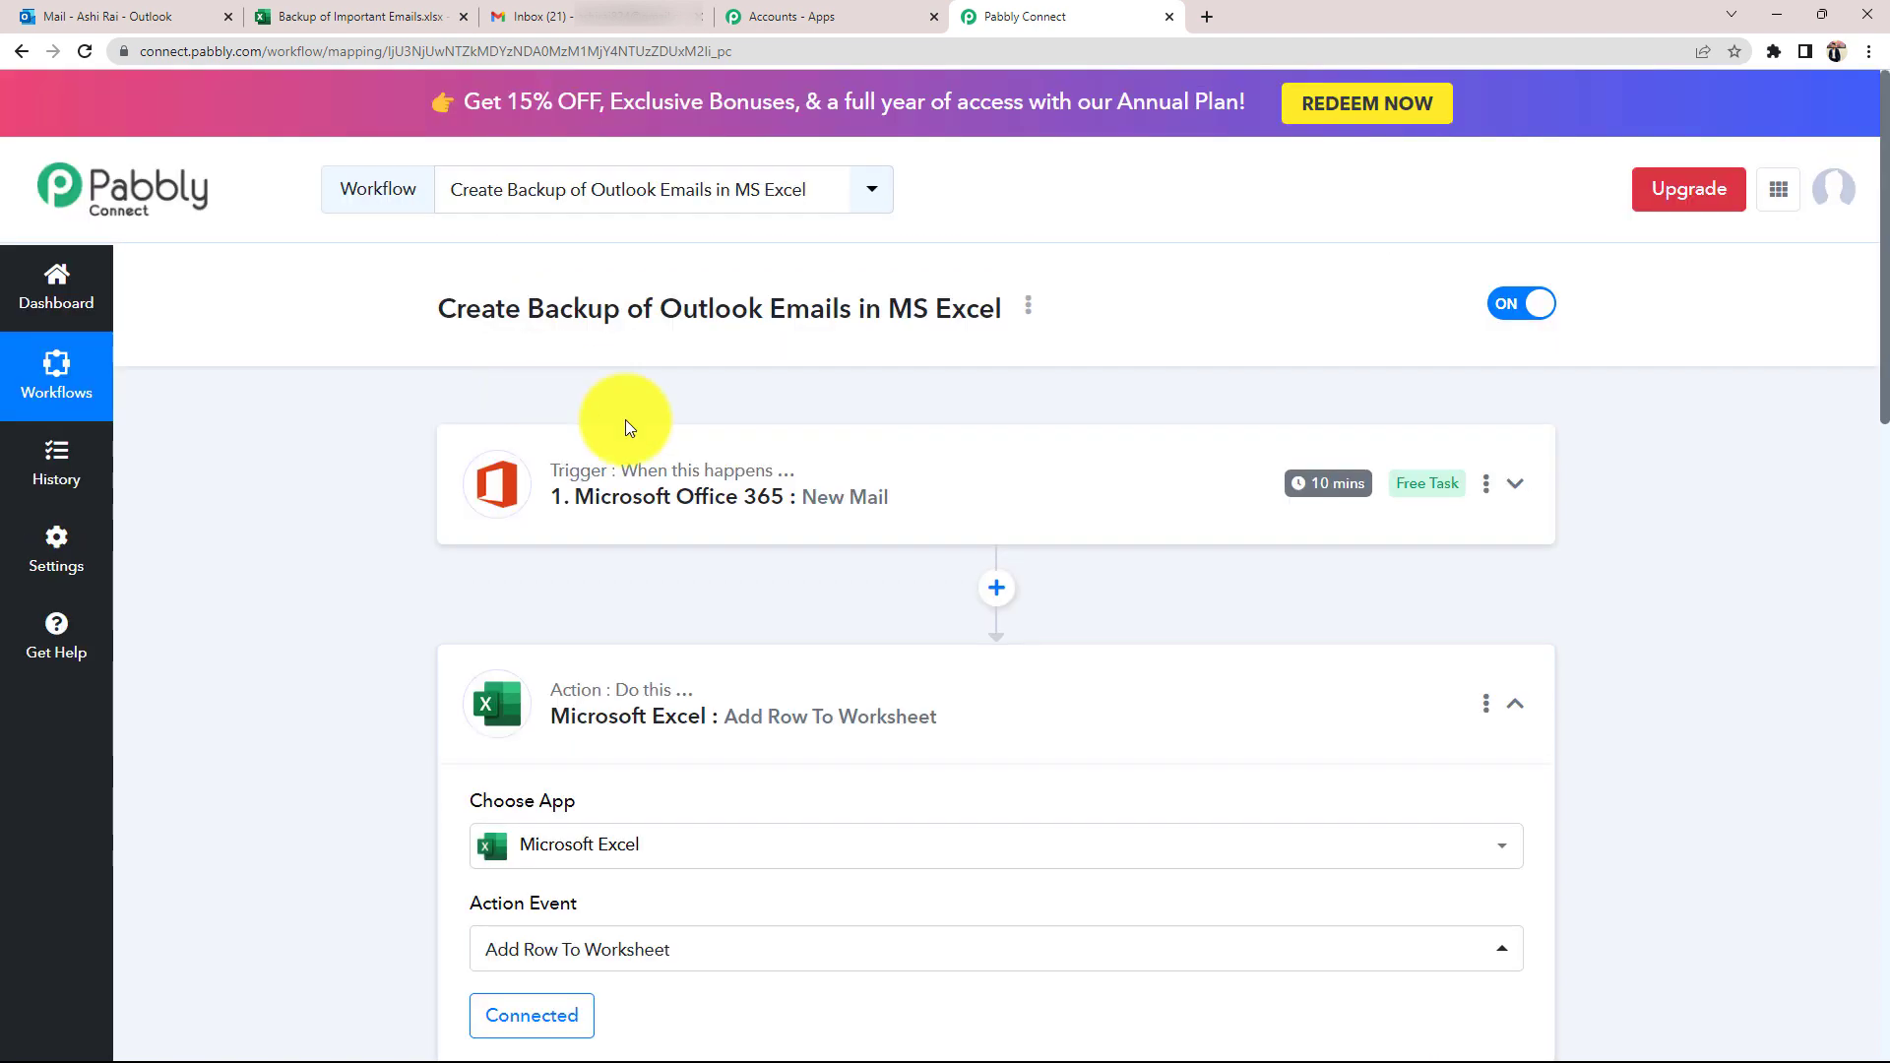
left_click(681, 468)
scroll(234, 662, "down", 4)
scroll(1497, 527, "down", 4)
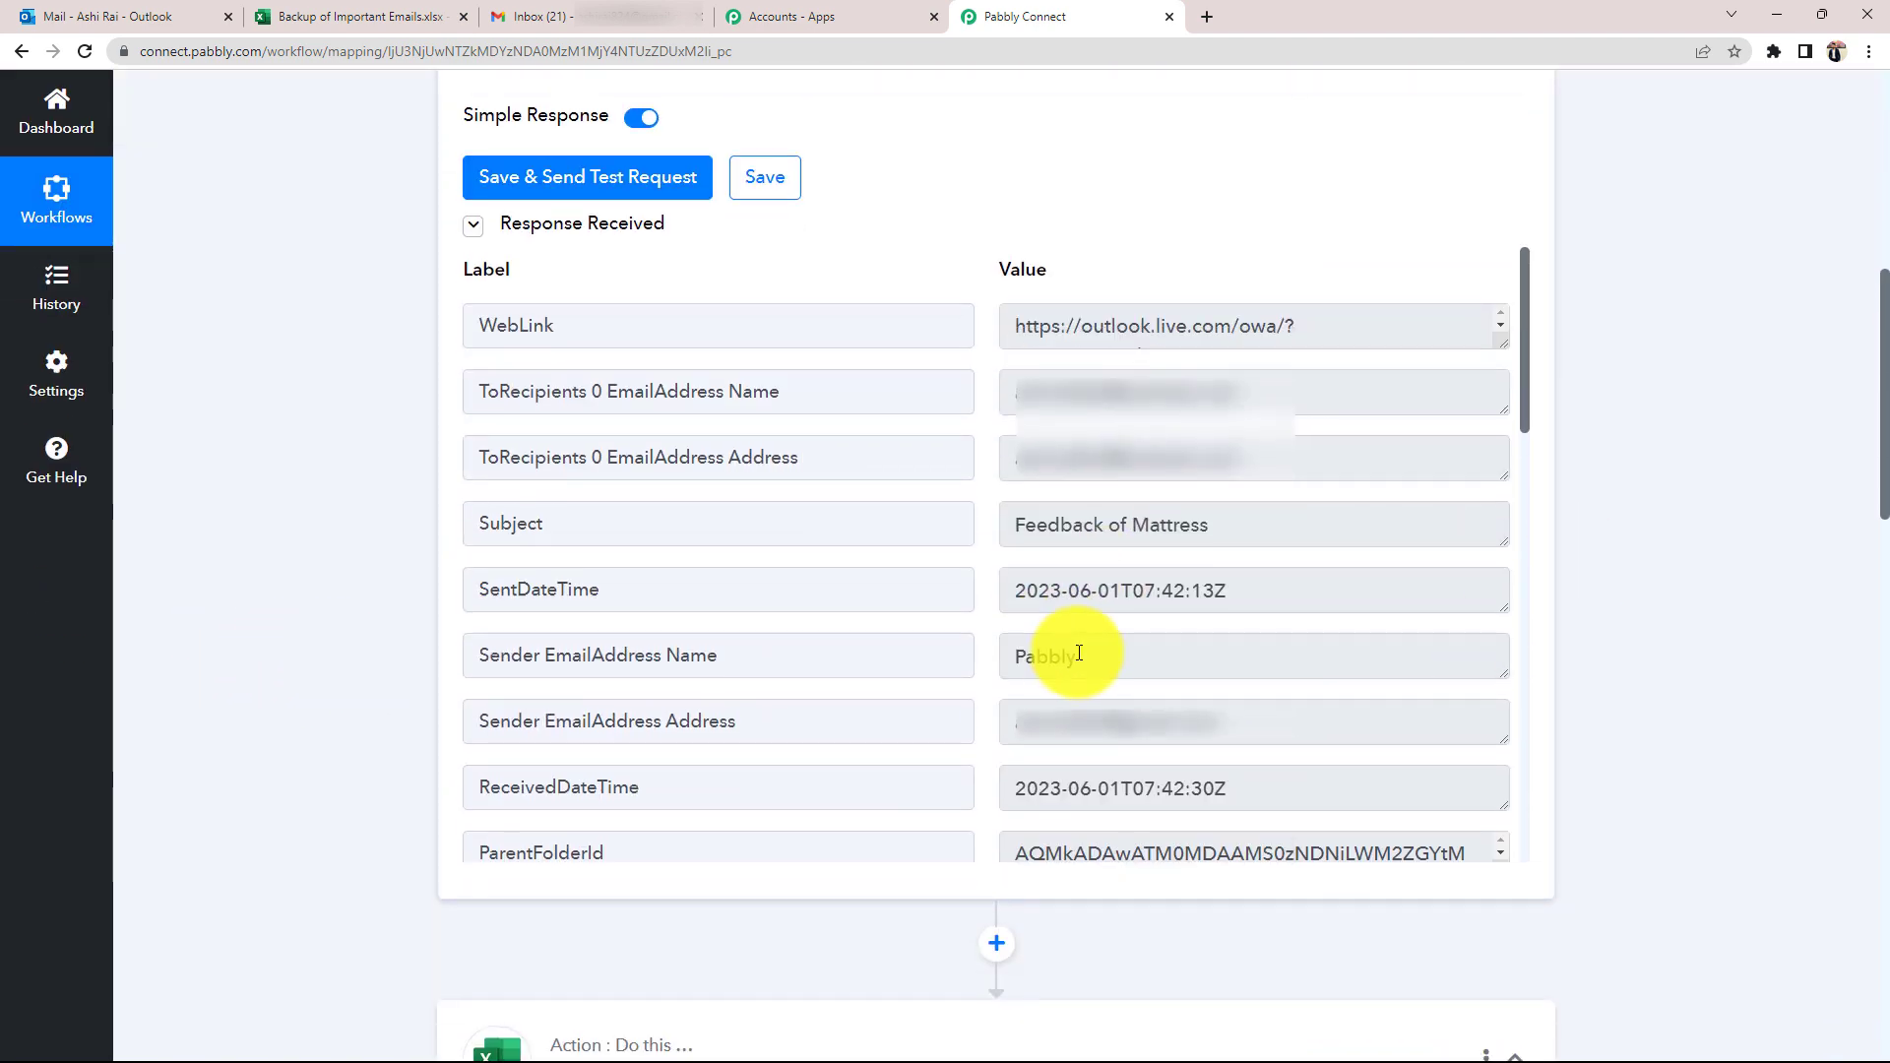
scroll(1106, 688, "up", 3)
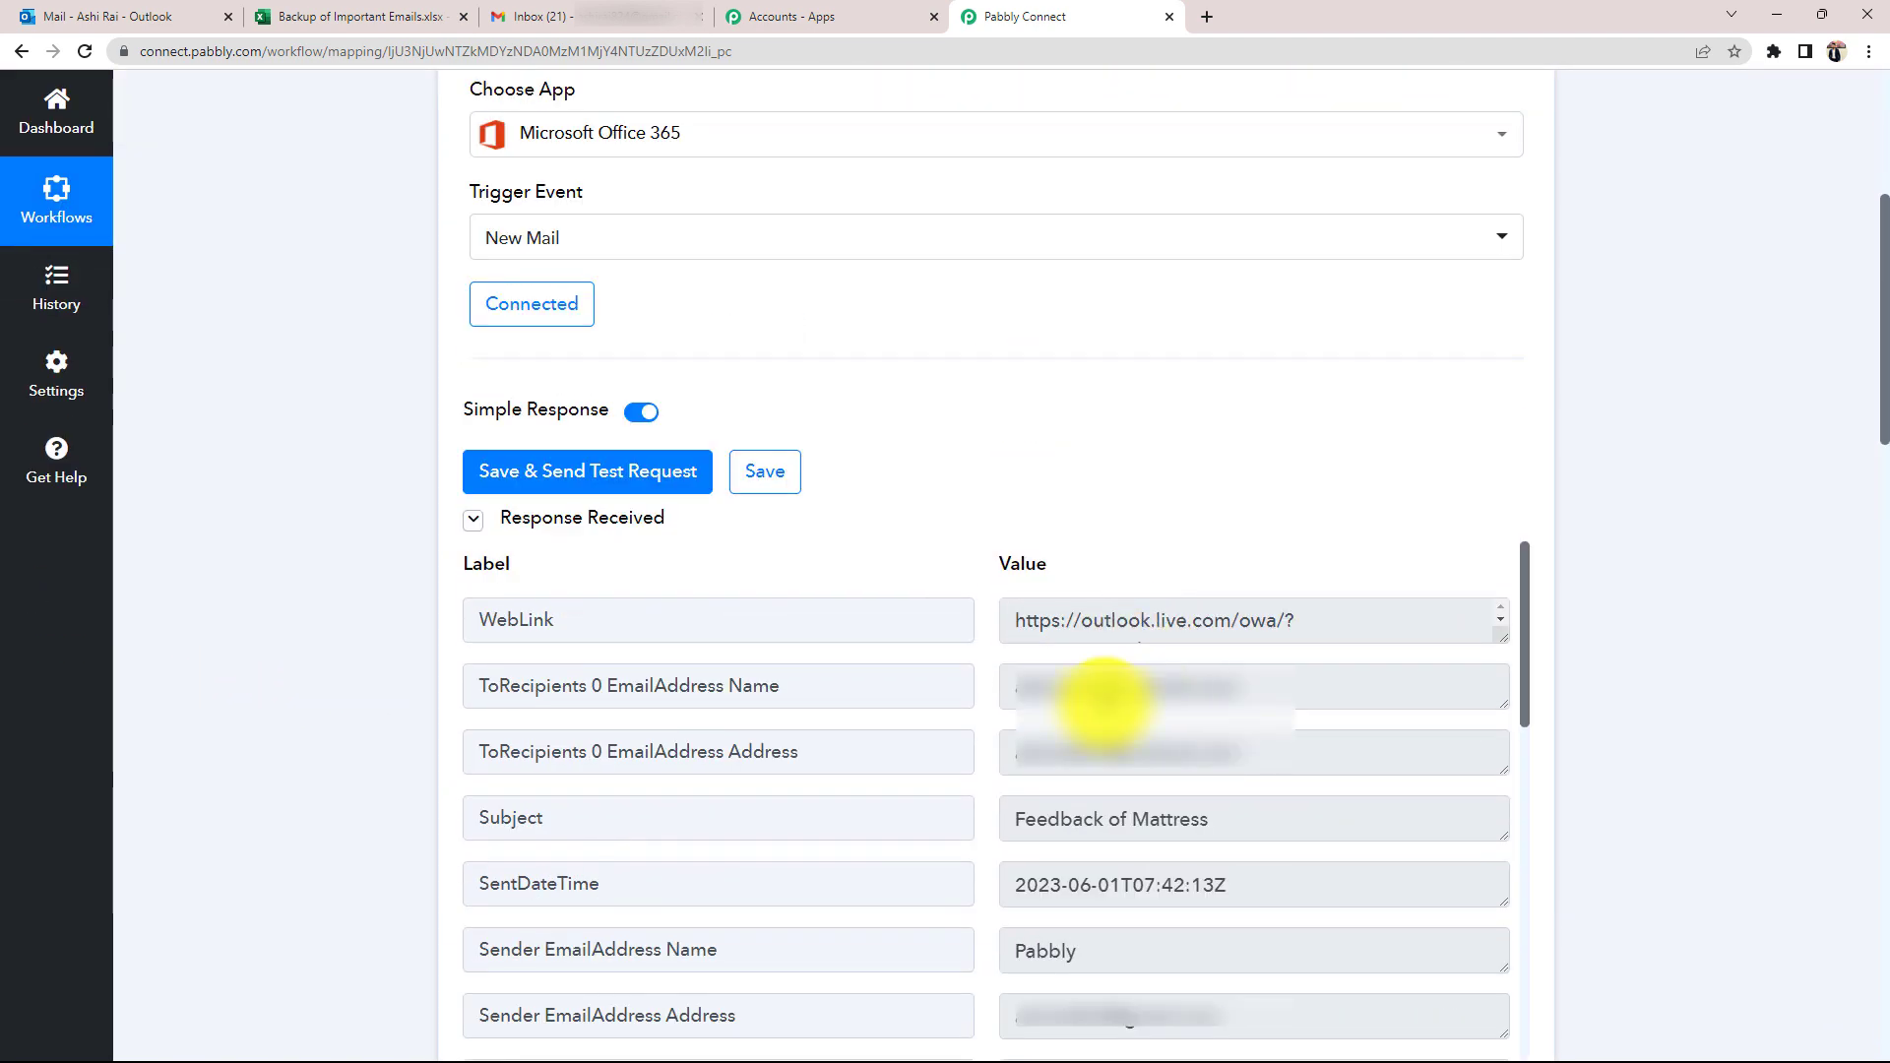
triple_click(1131, 818)
scroll(201, 724, "down", 4)
scroll(200, 725, "down", 10)
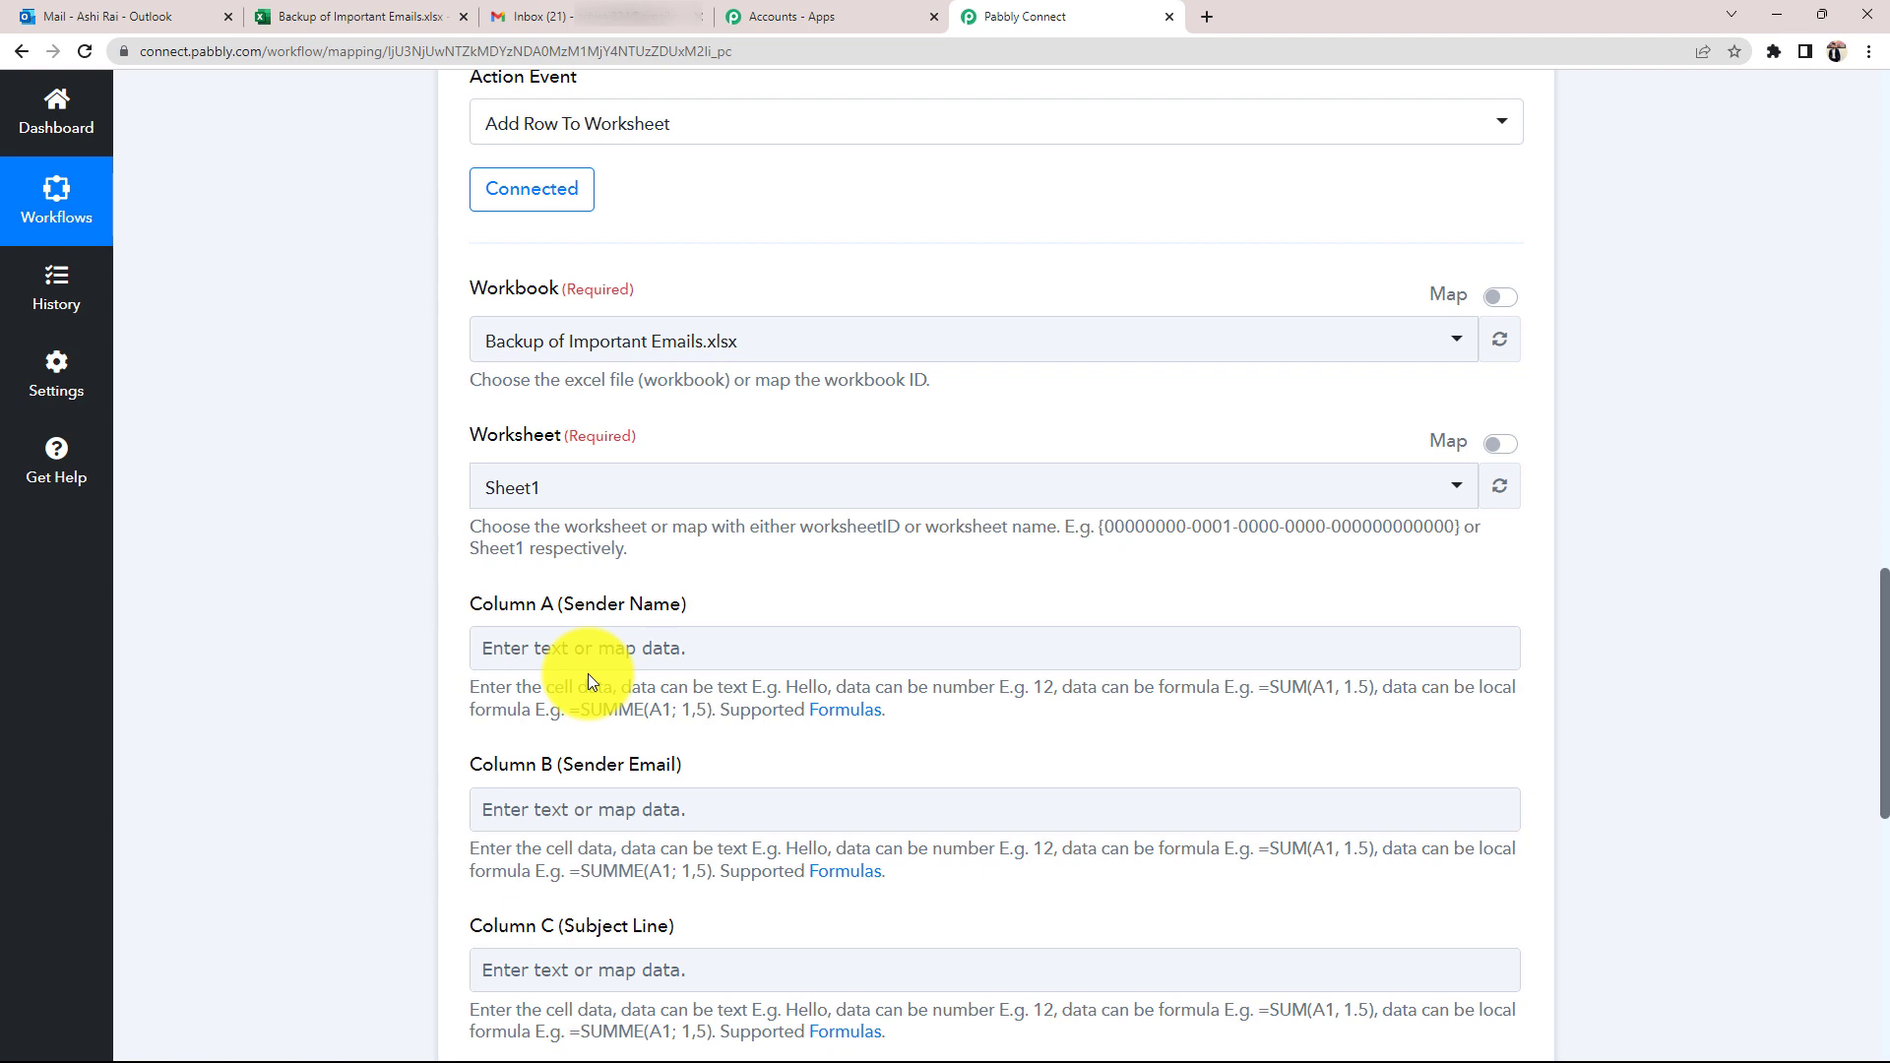
scroll(588, 673, "down", 3)
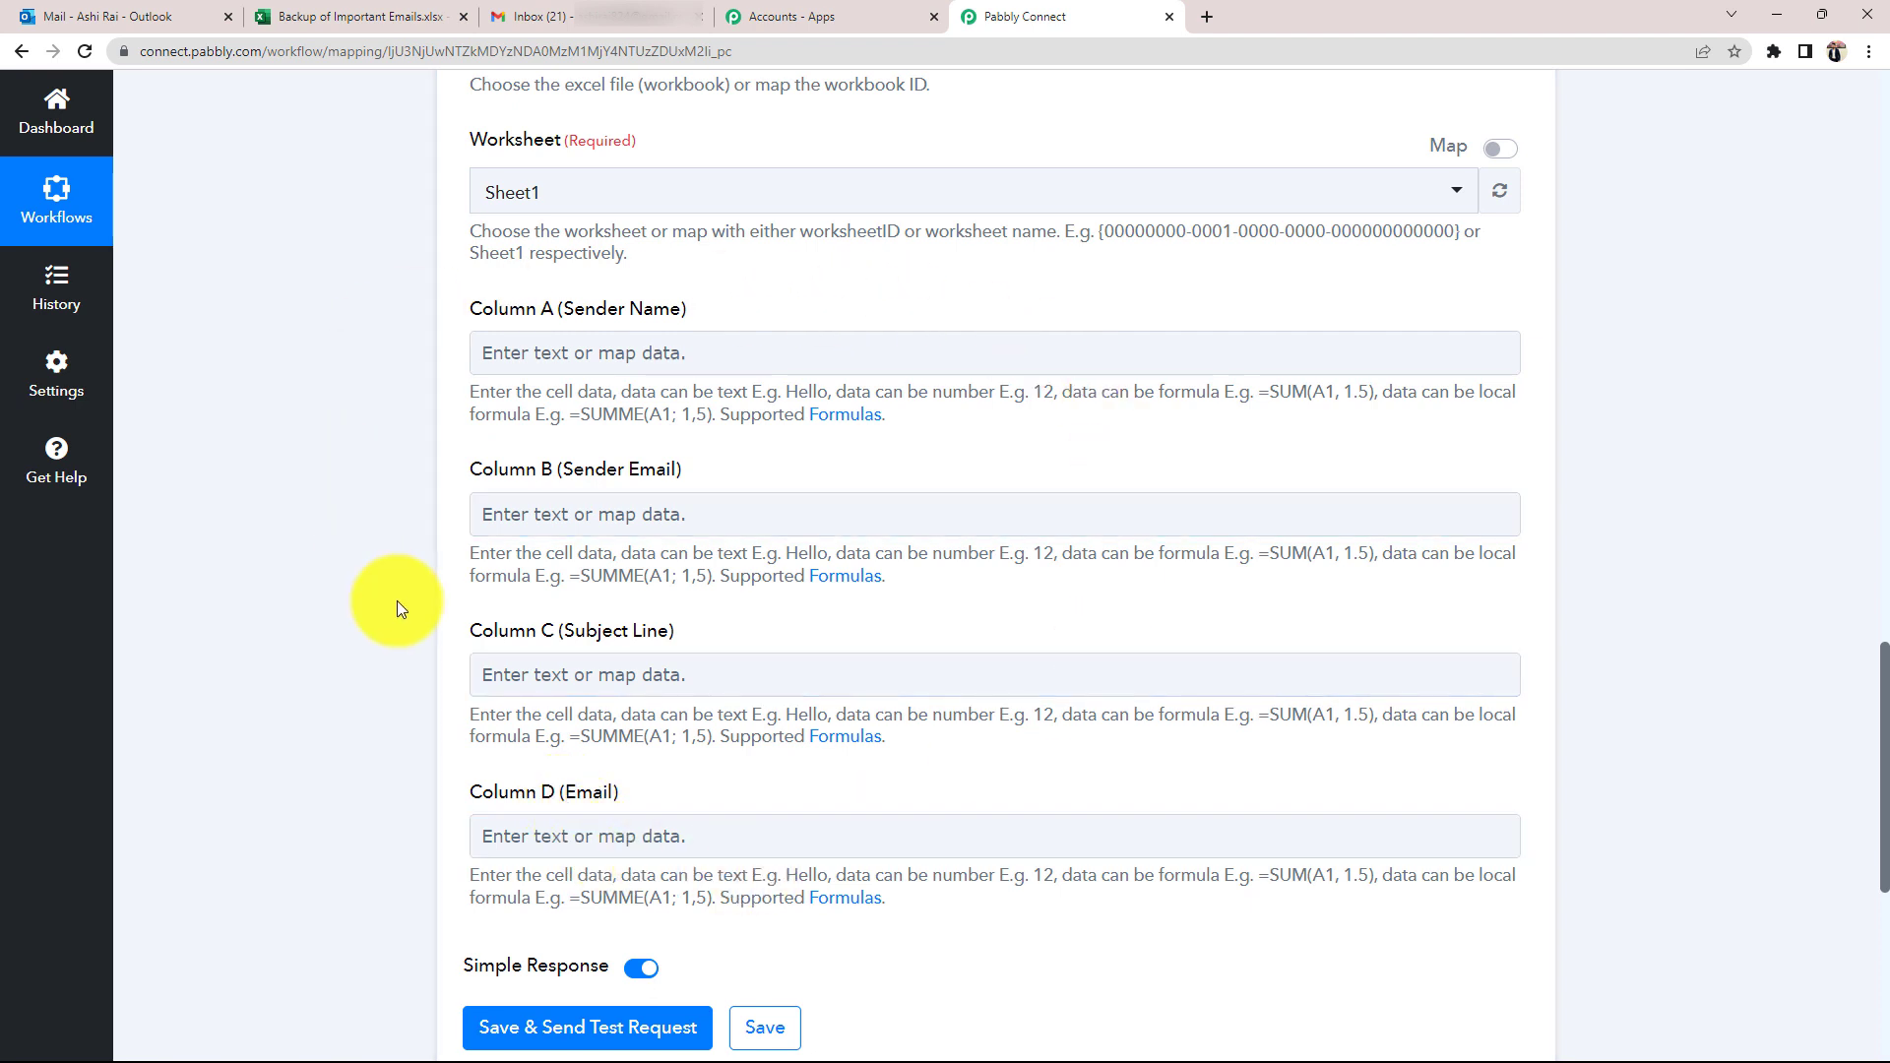
left_click(280, 16)
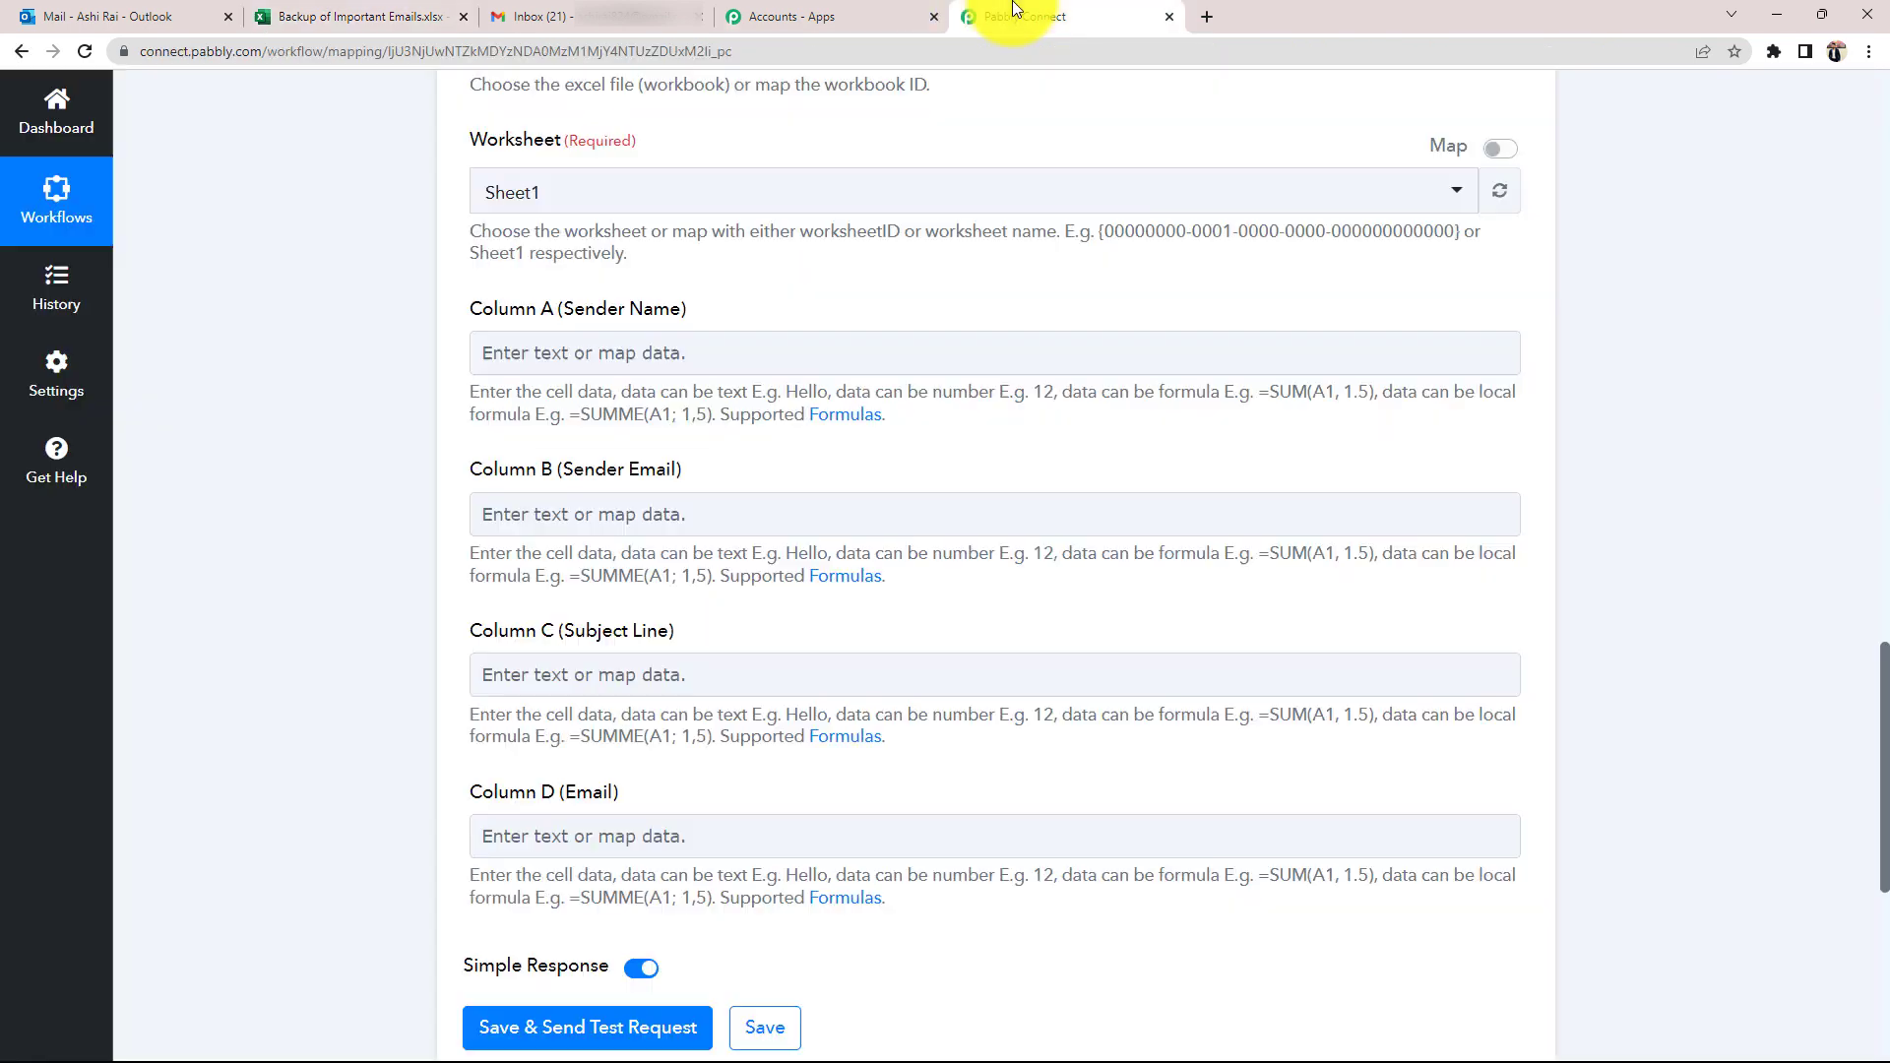
left_click(1014, 15)
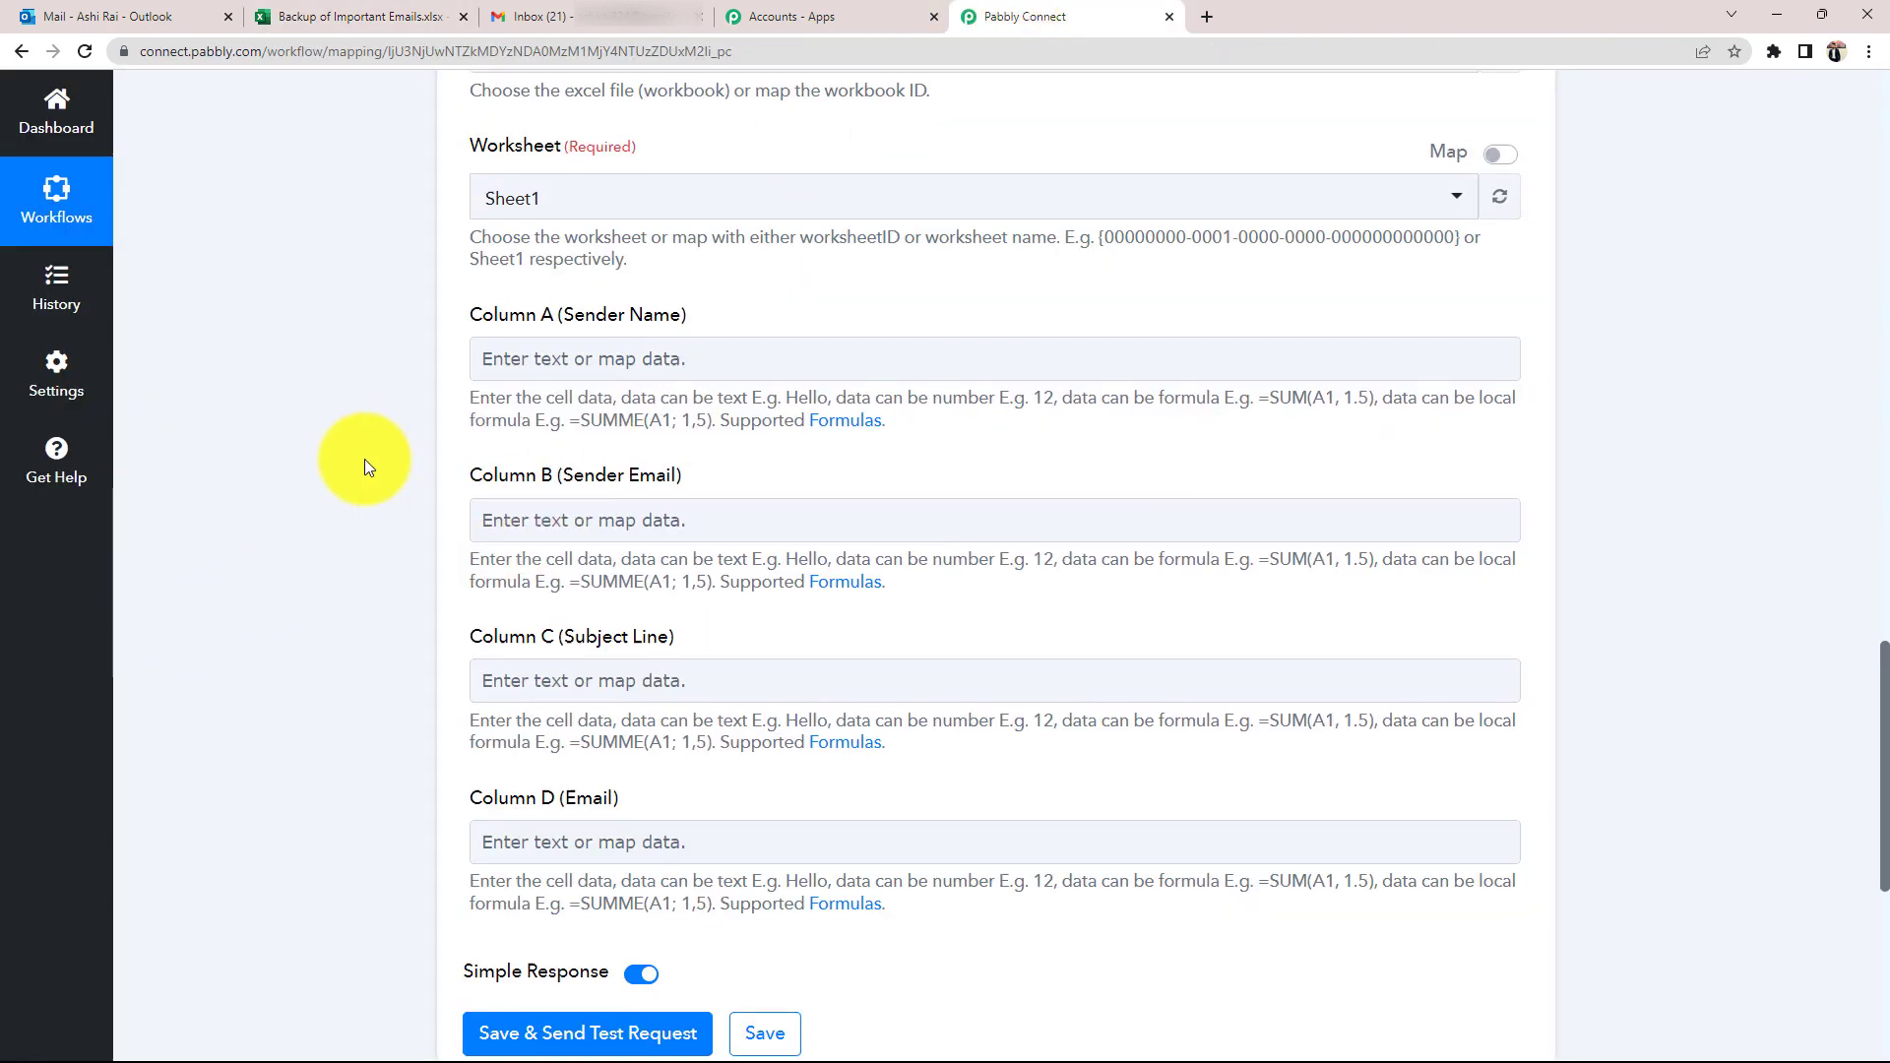
- Map Column A (Sender Name) to the trigger's Sender EmailAddress Name value
scroll(364, 458, "up", 1)
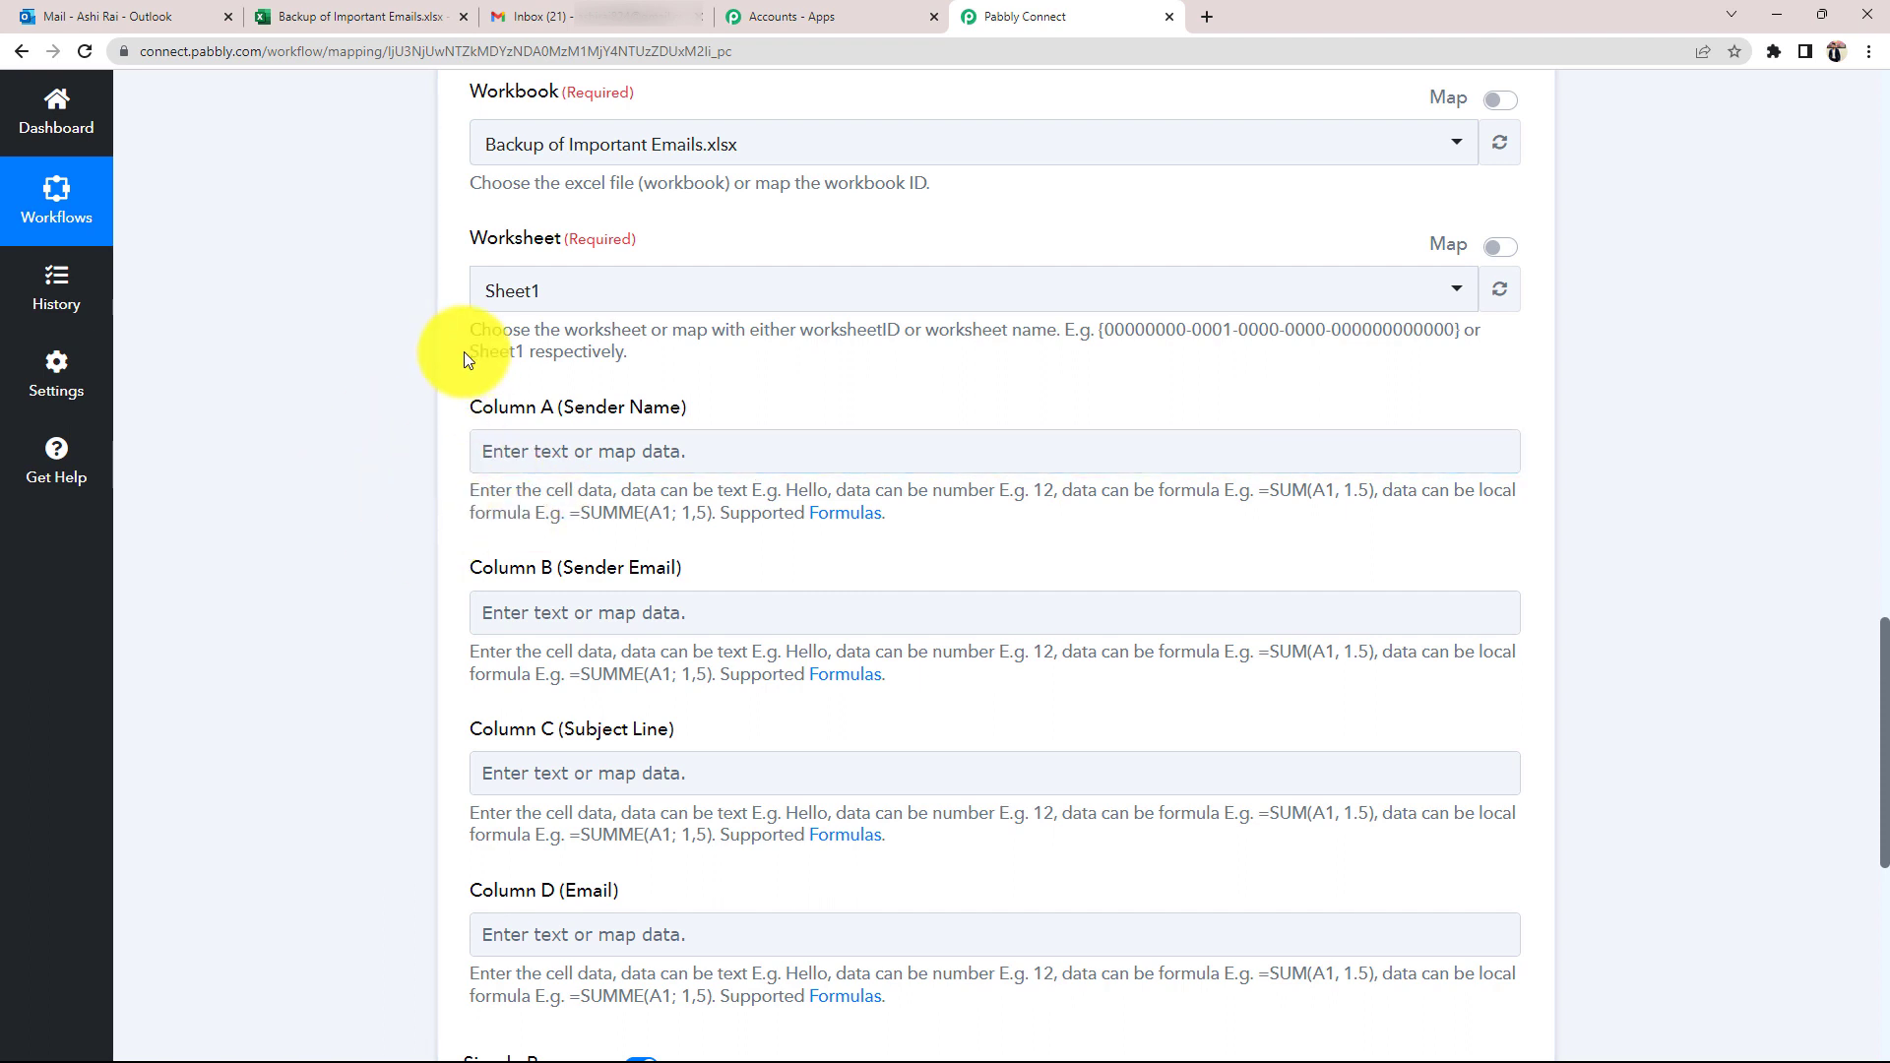
left_click(546, 455)
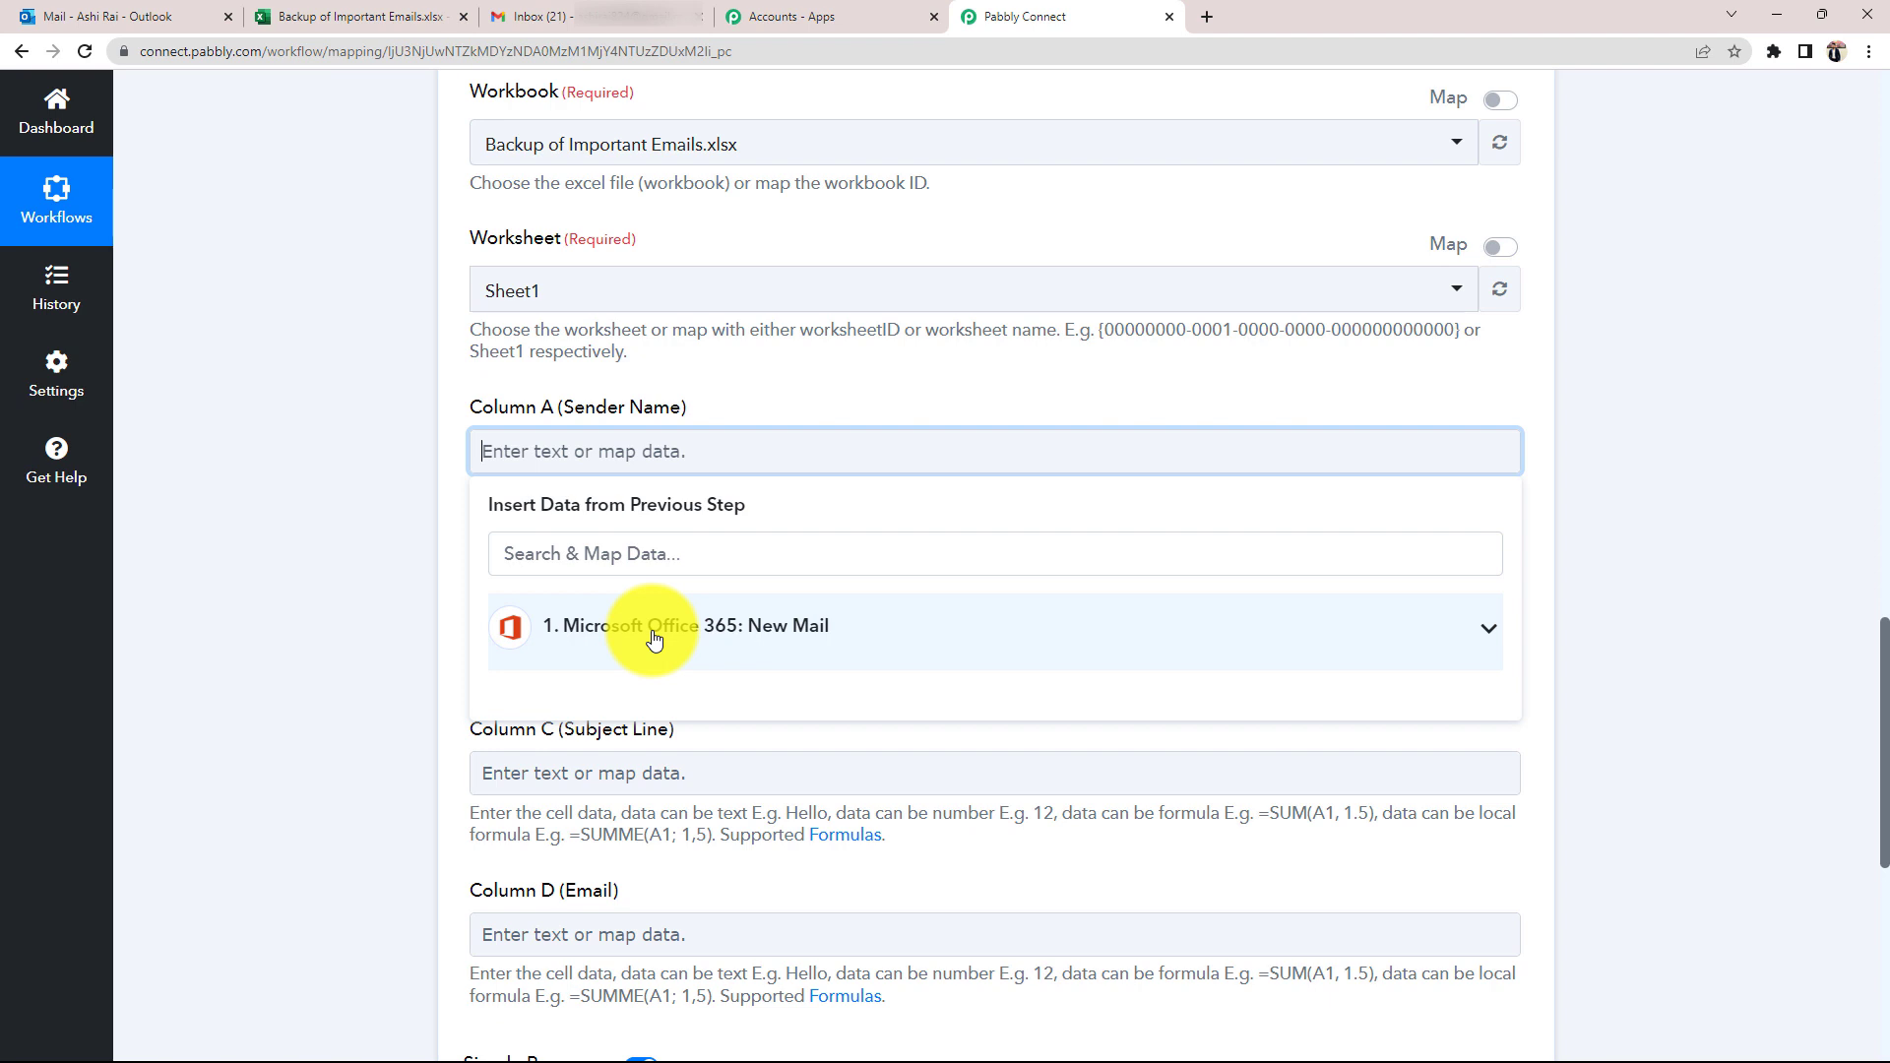
left_click(1485, 631)
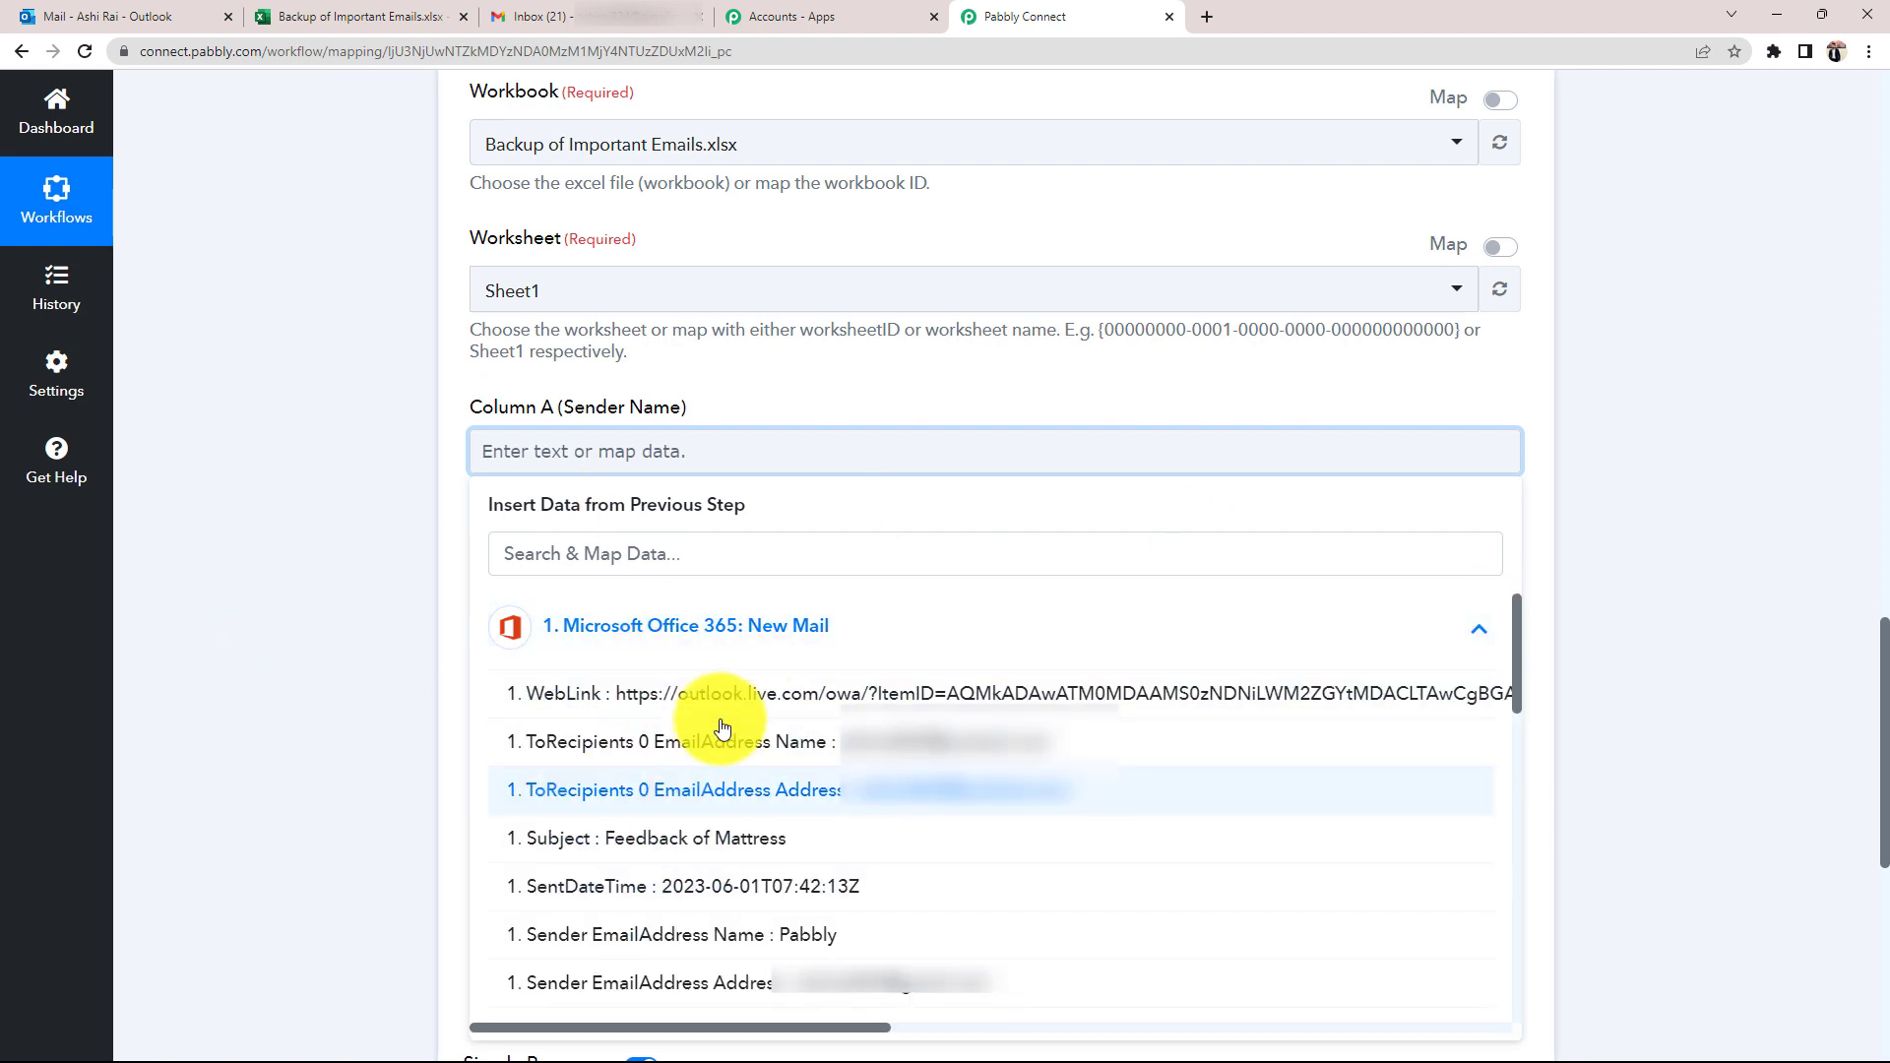
scroll(640, 777, "down", 4)
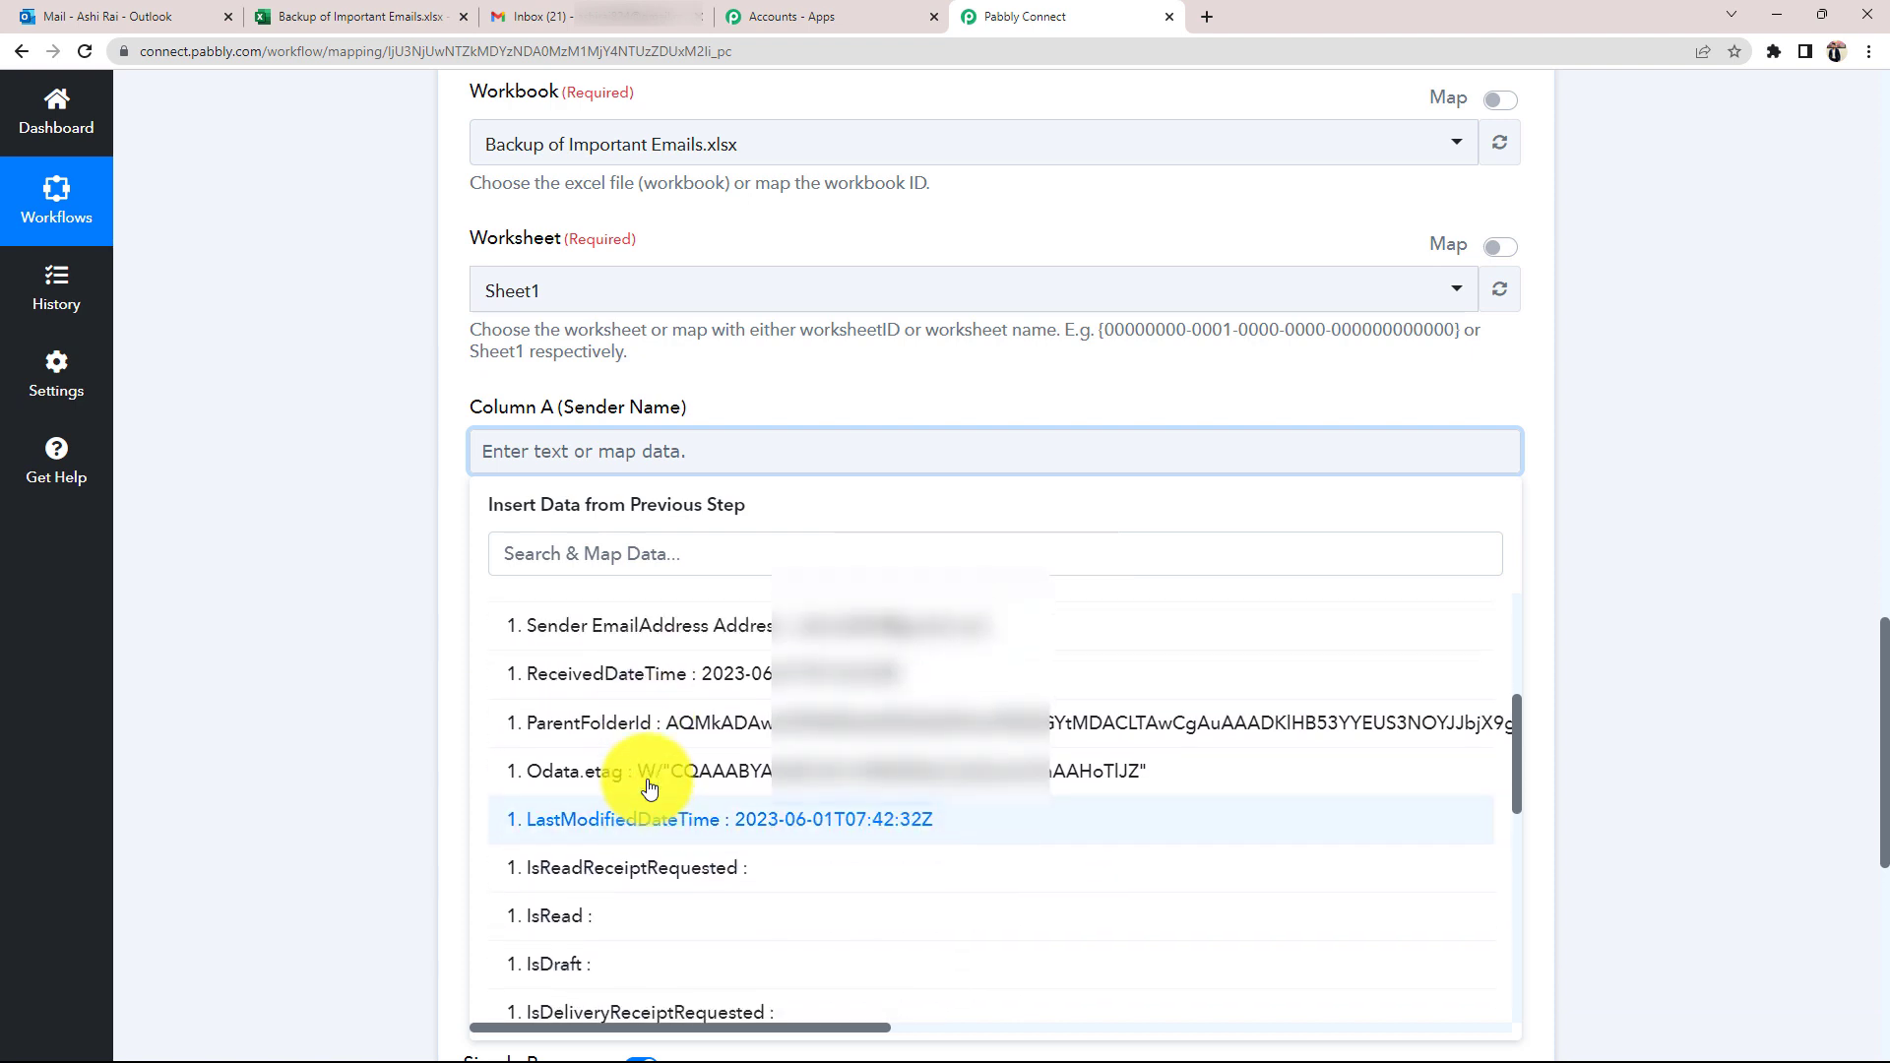
scroll(649, 788, "up", 2)
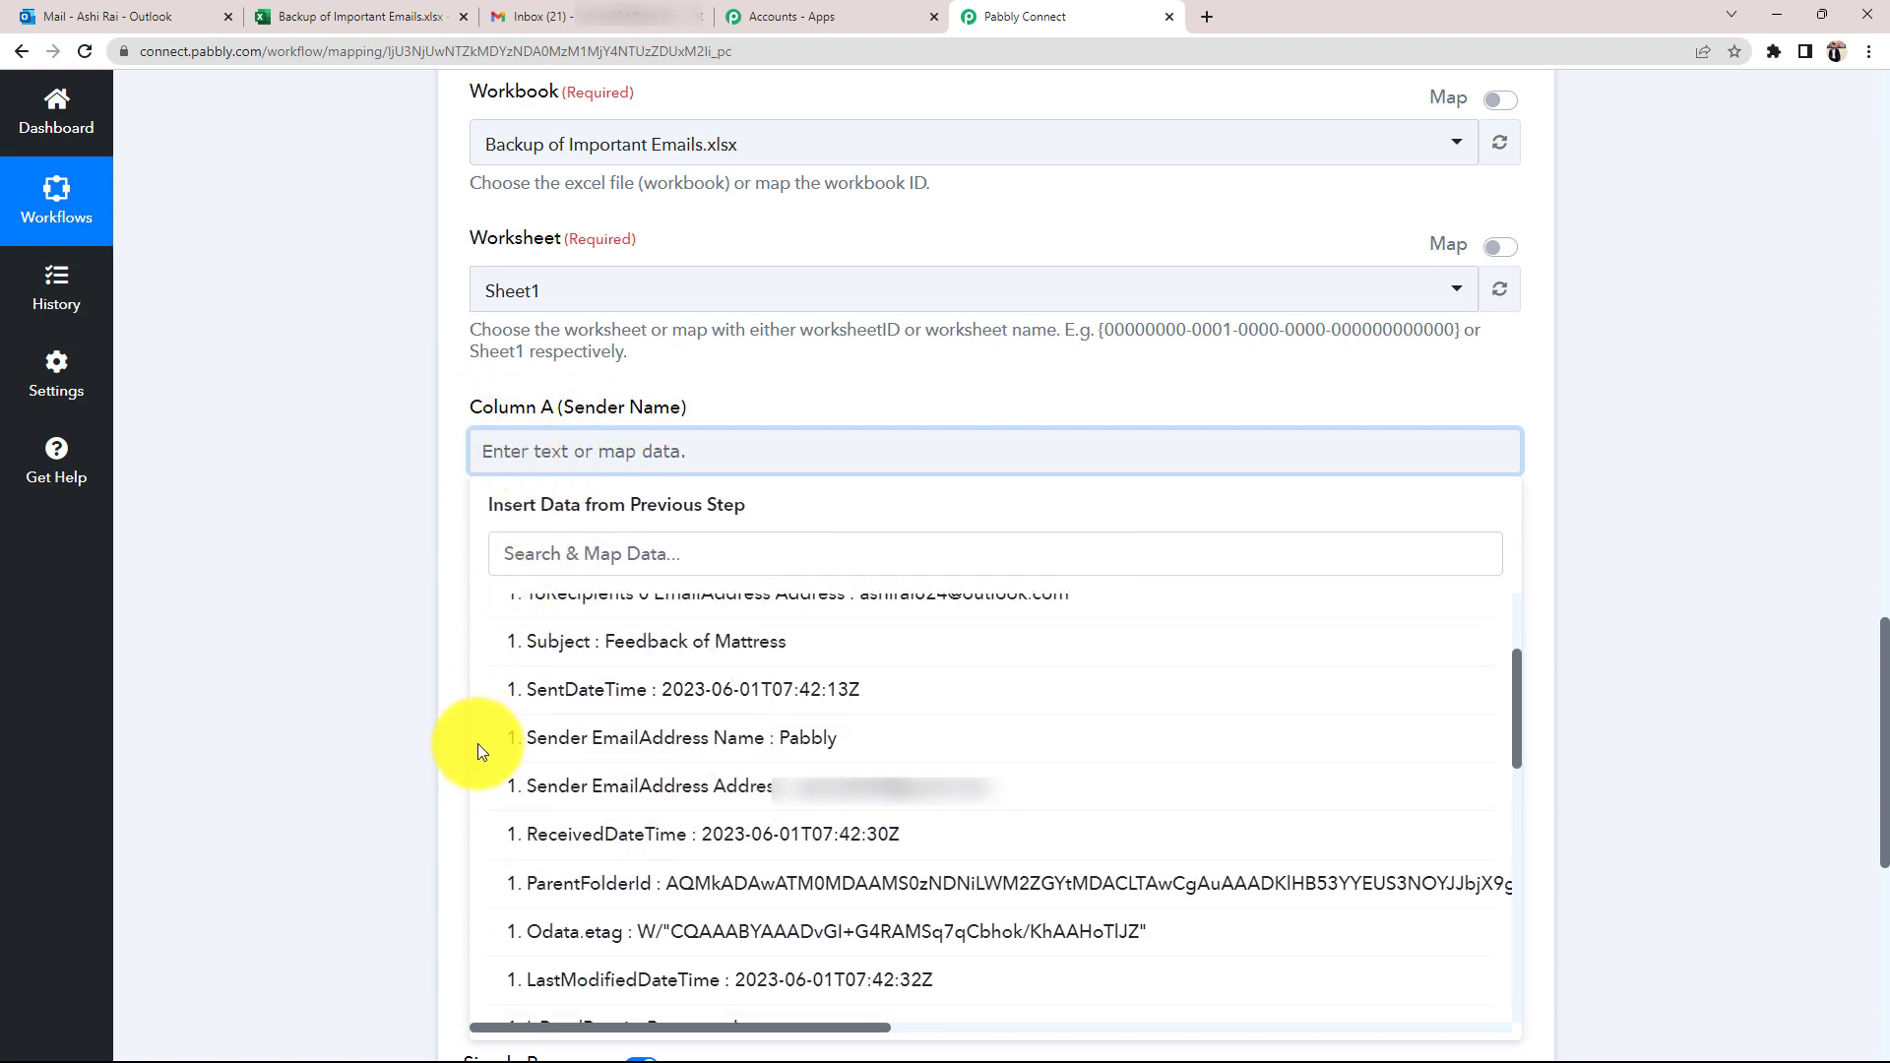
left_click(662, 750)
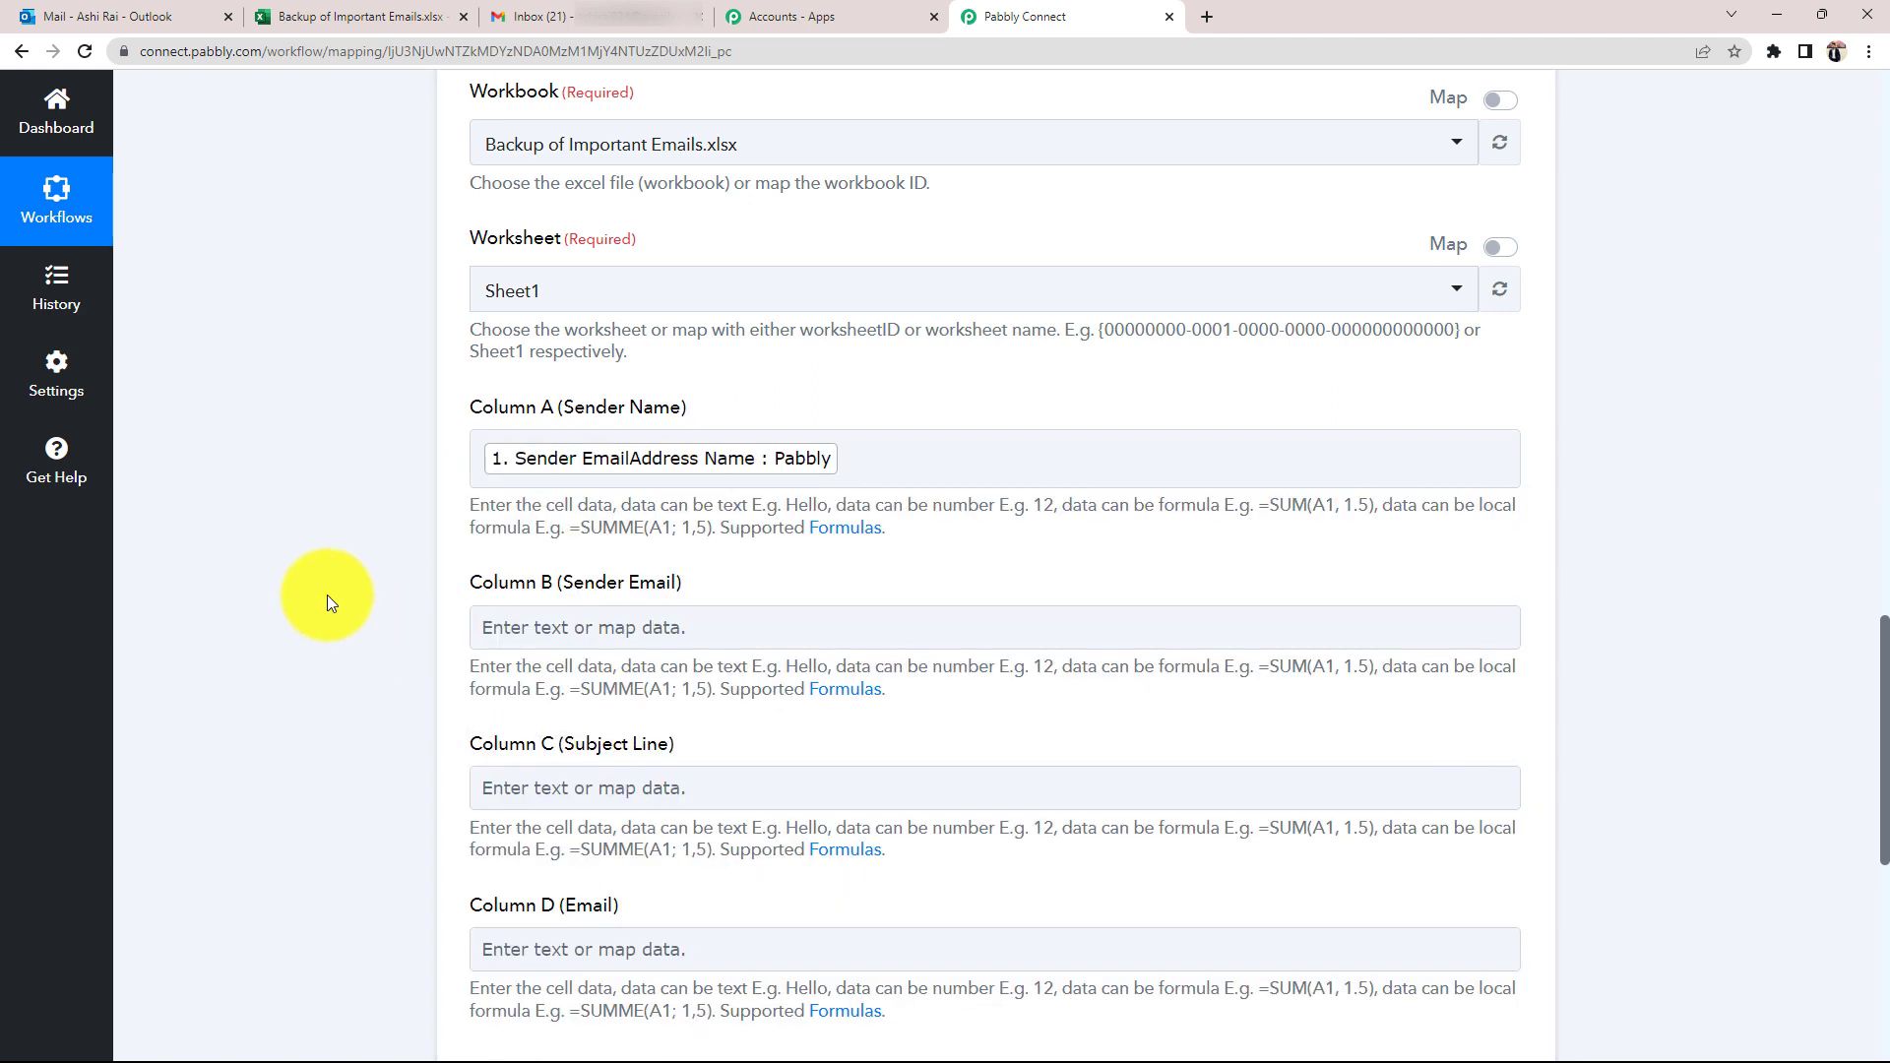
- Search the trigger data for "@" and map Column B (Sender Email) to ToRecipients 0 EmailAddress Name
scroll(327, 595, "down", 2)
left_click(576, 433)
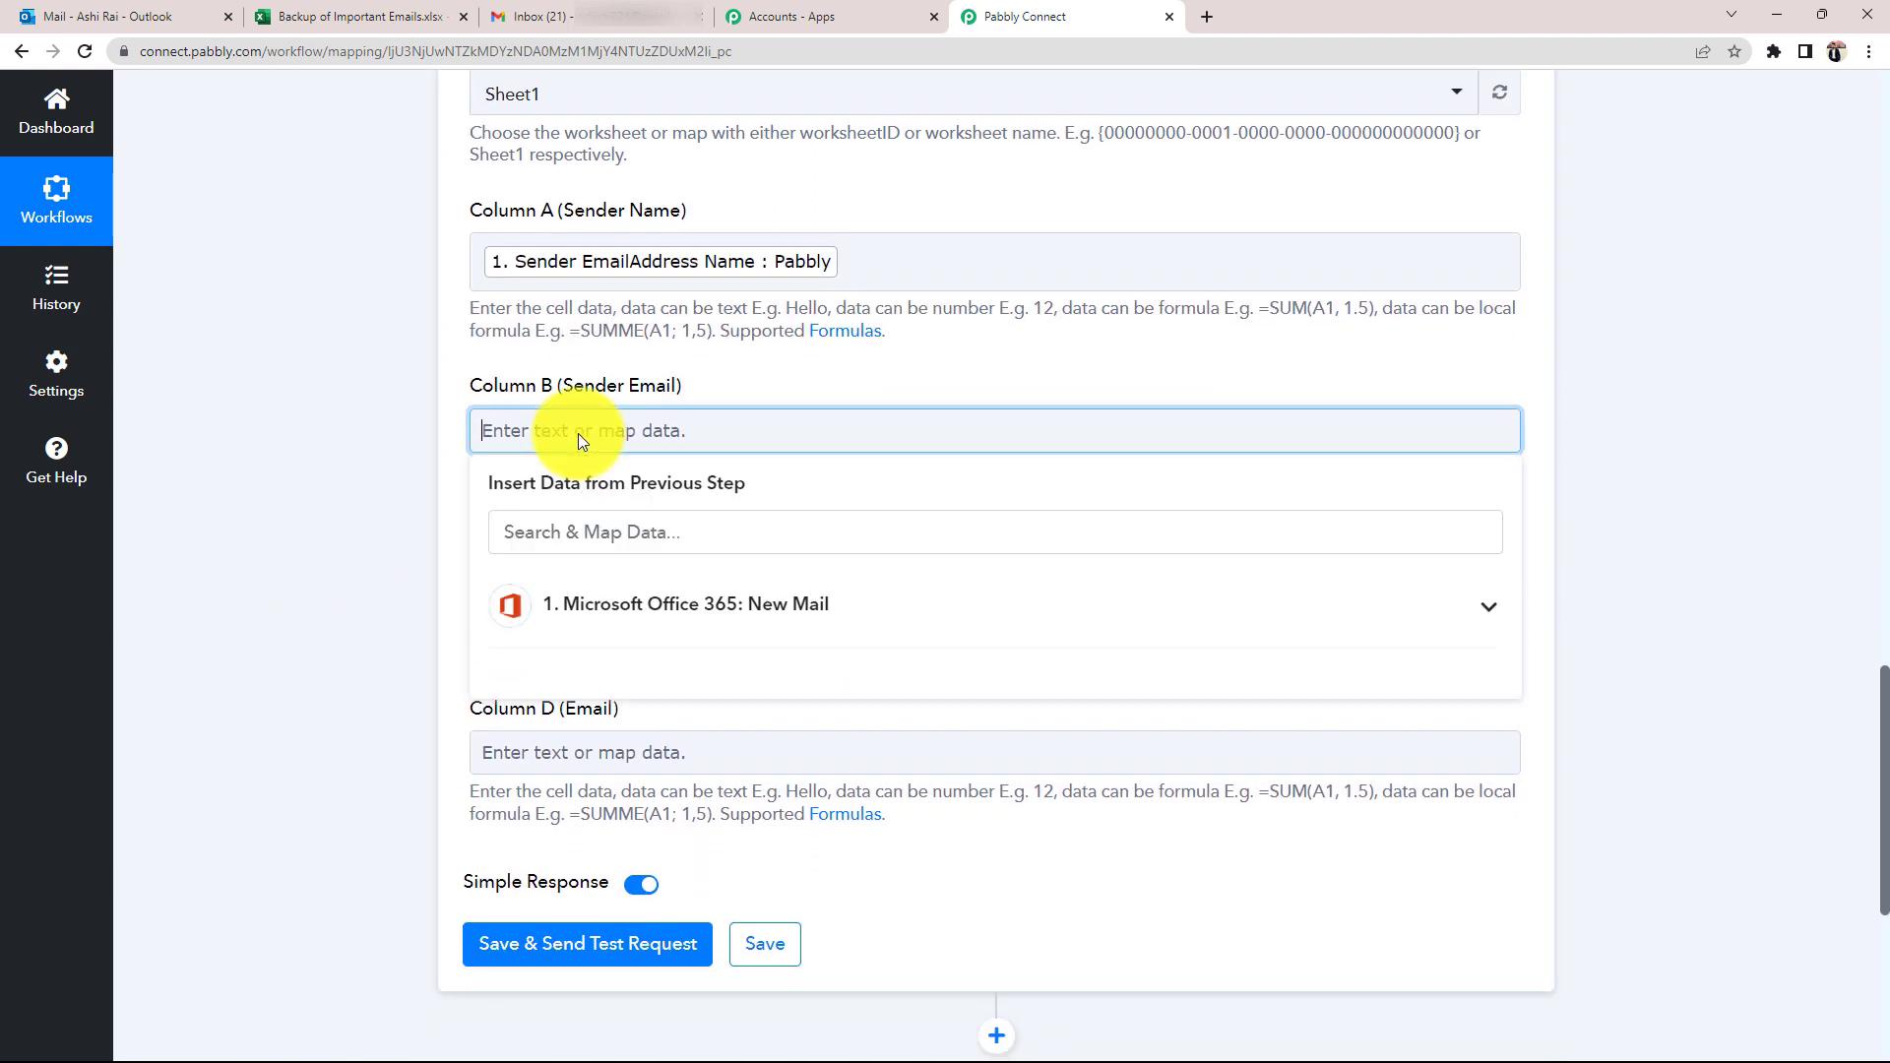
left_click(592, 532)
type("@")
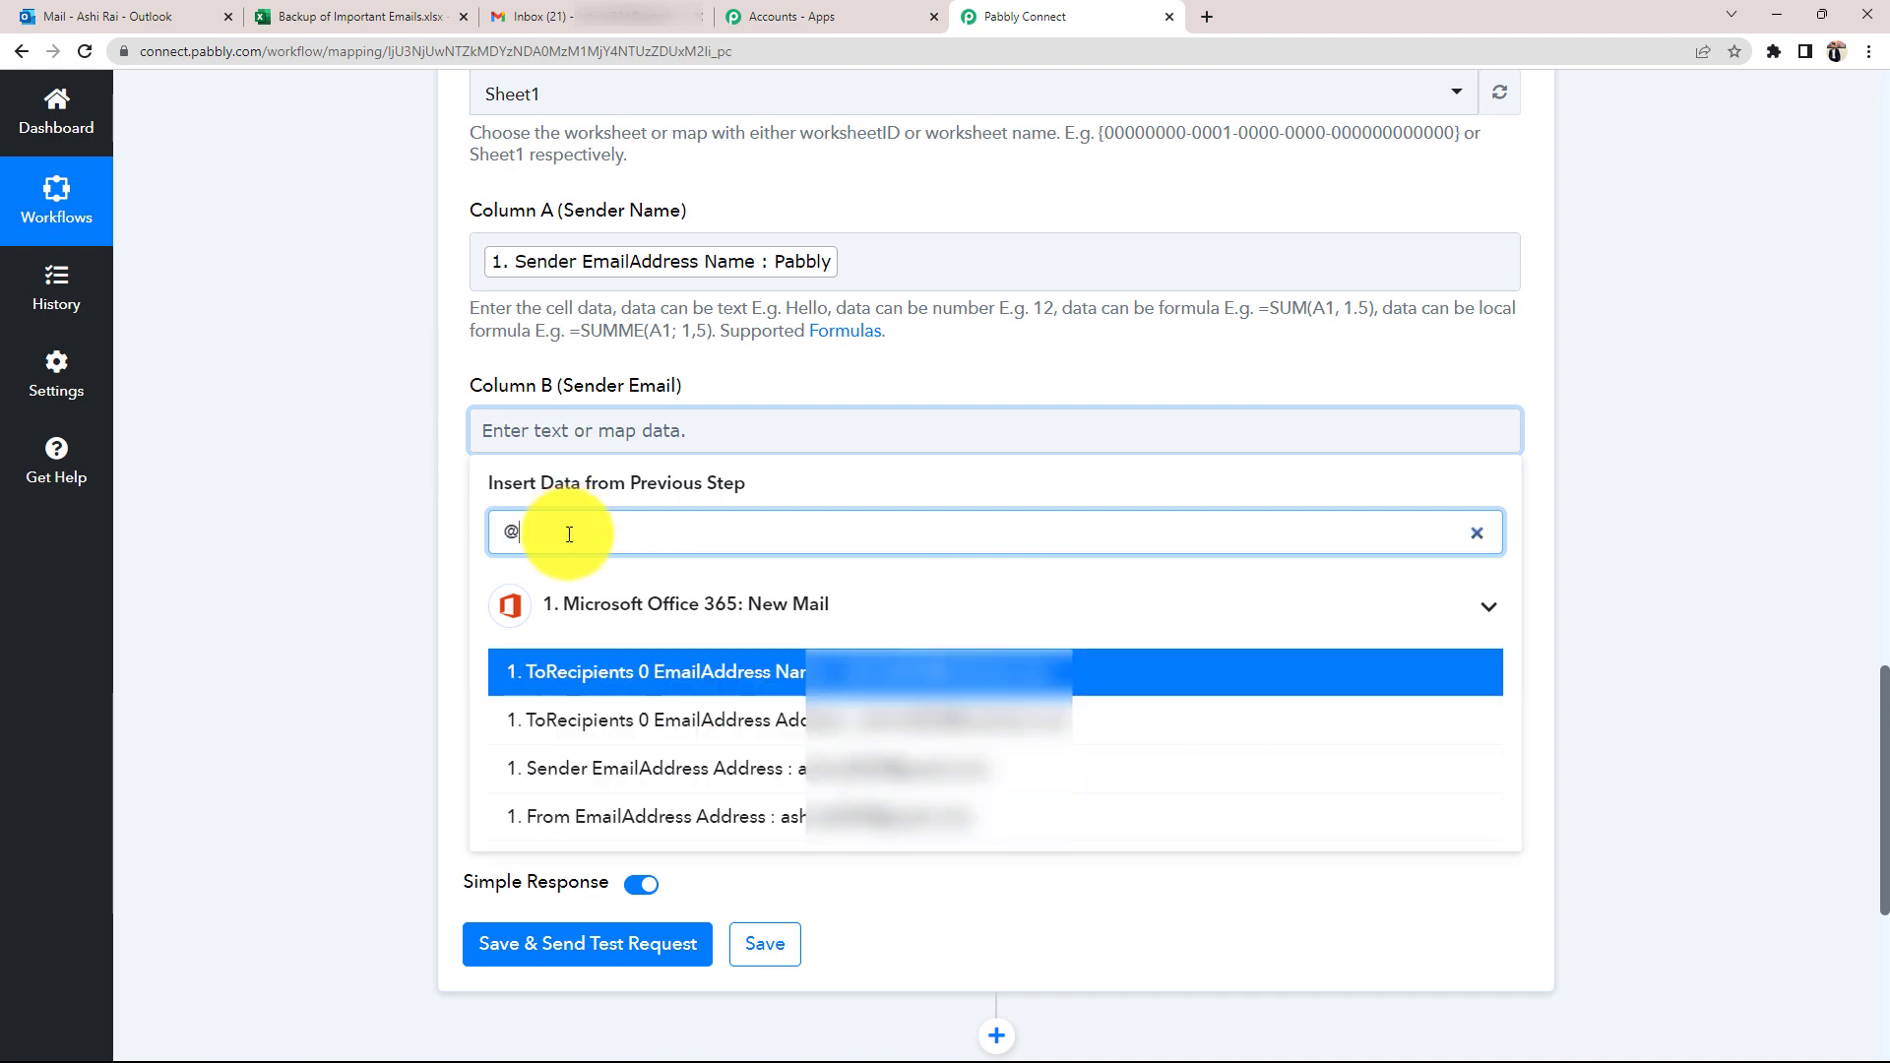
left_click(552, 685)
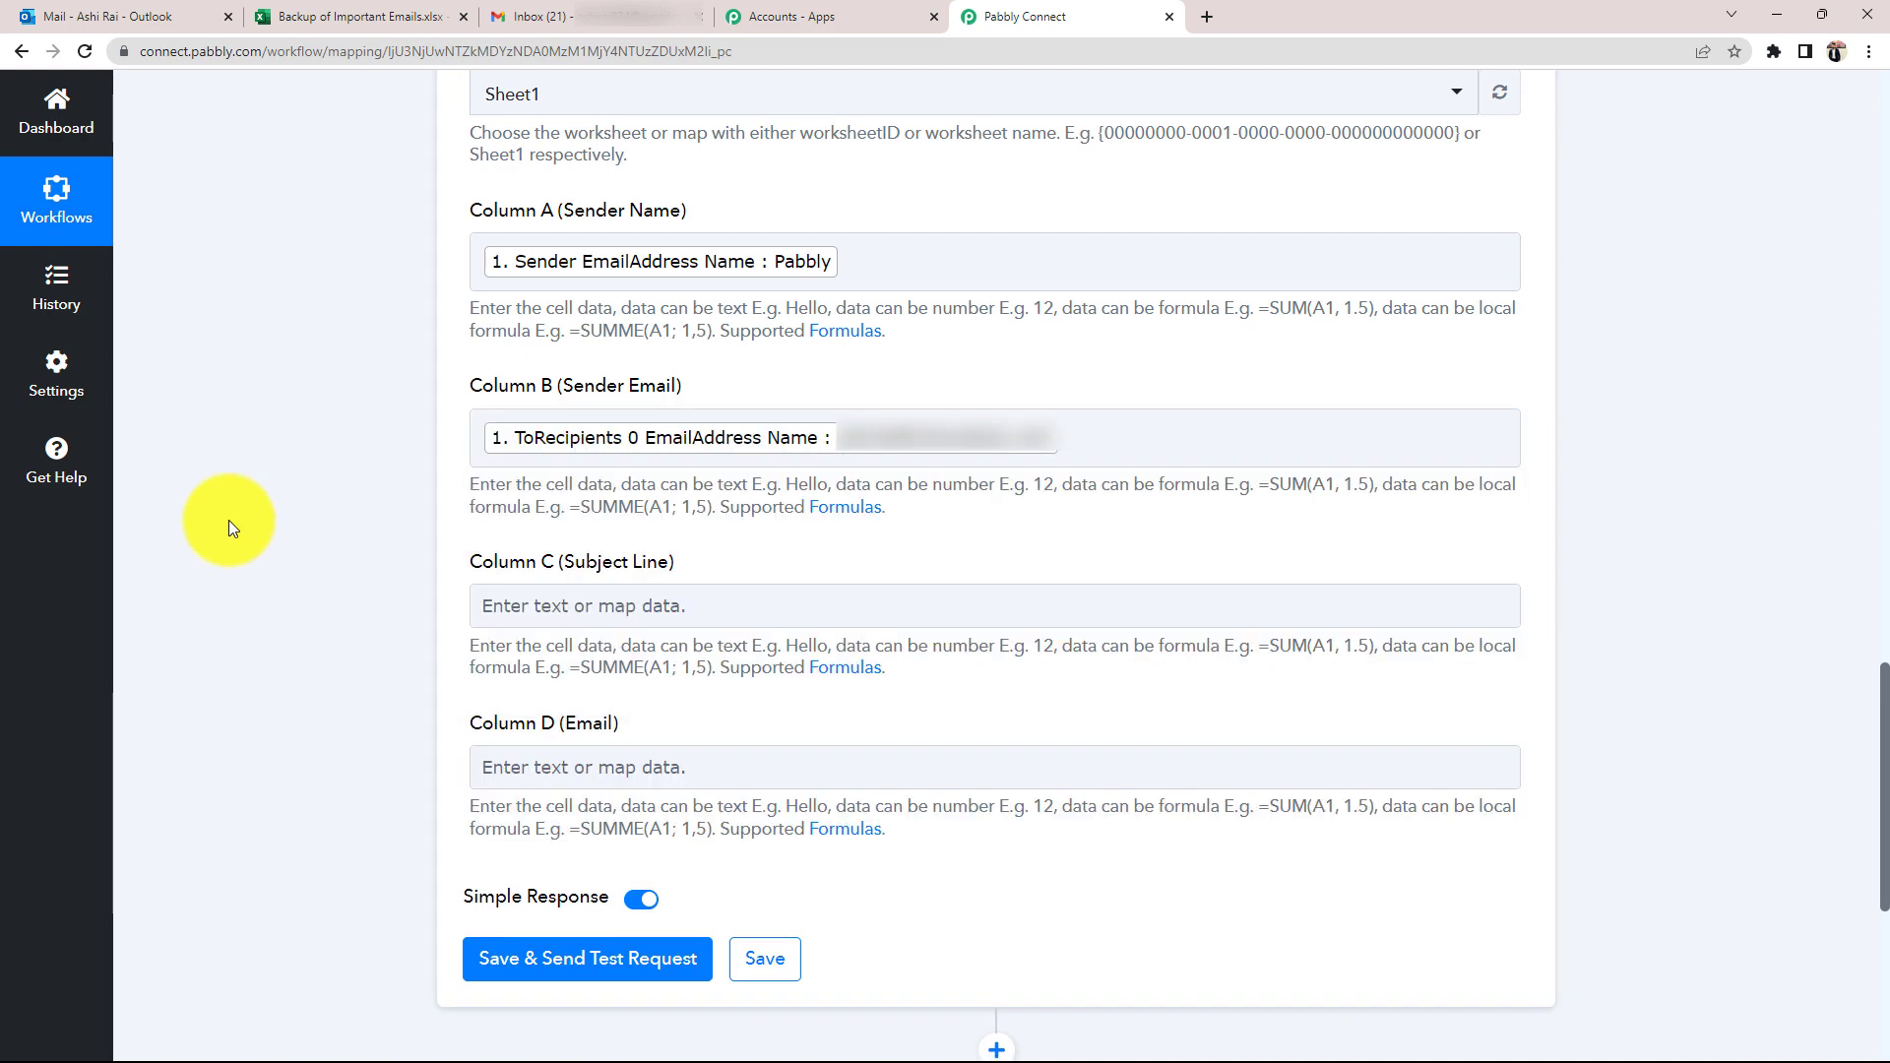
- Map Column C (Subject Line) to the New Mail trigger's Subject value
scroll(229, 526, "down", 2)
left_click(510, 409)
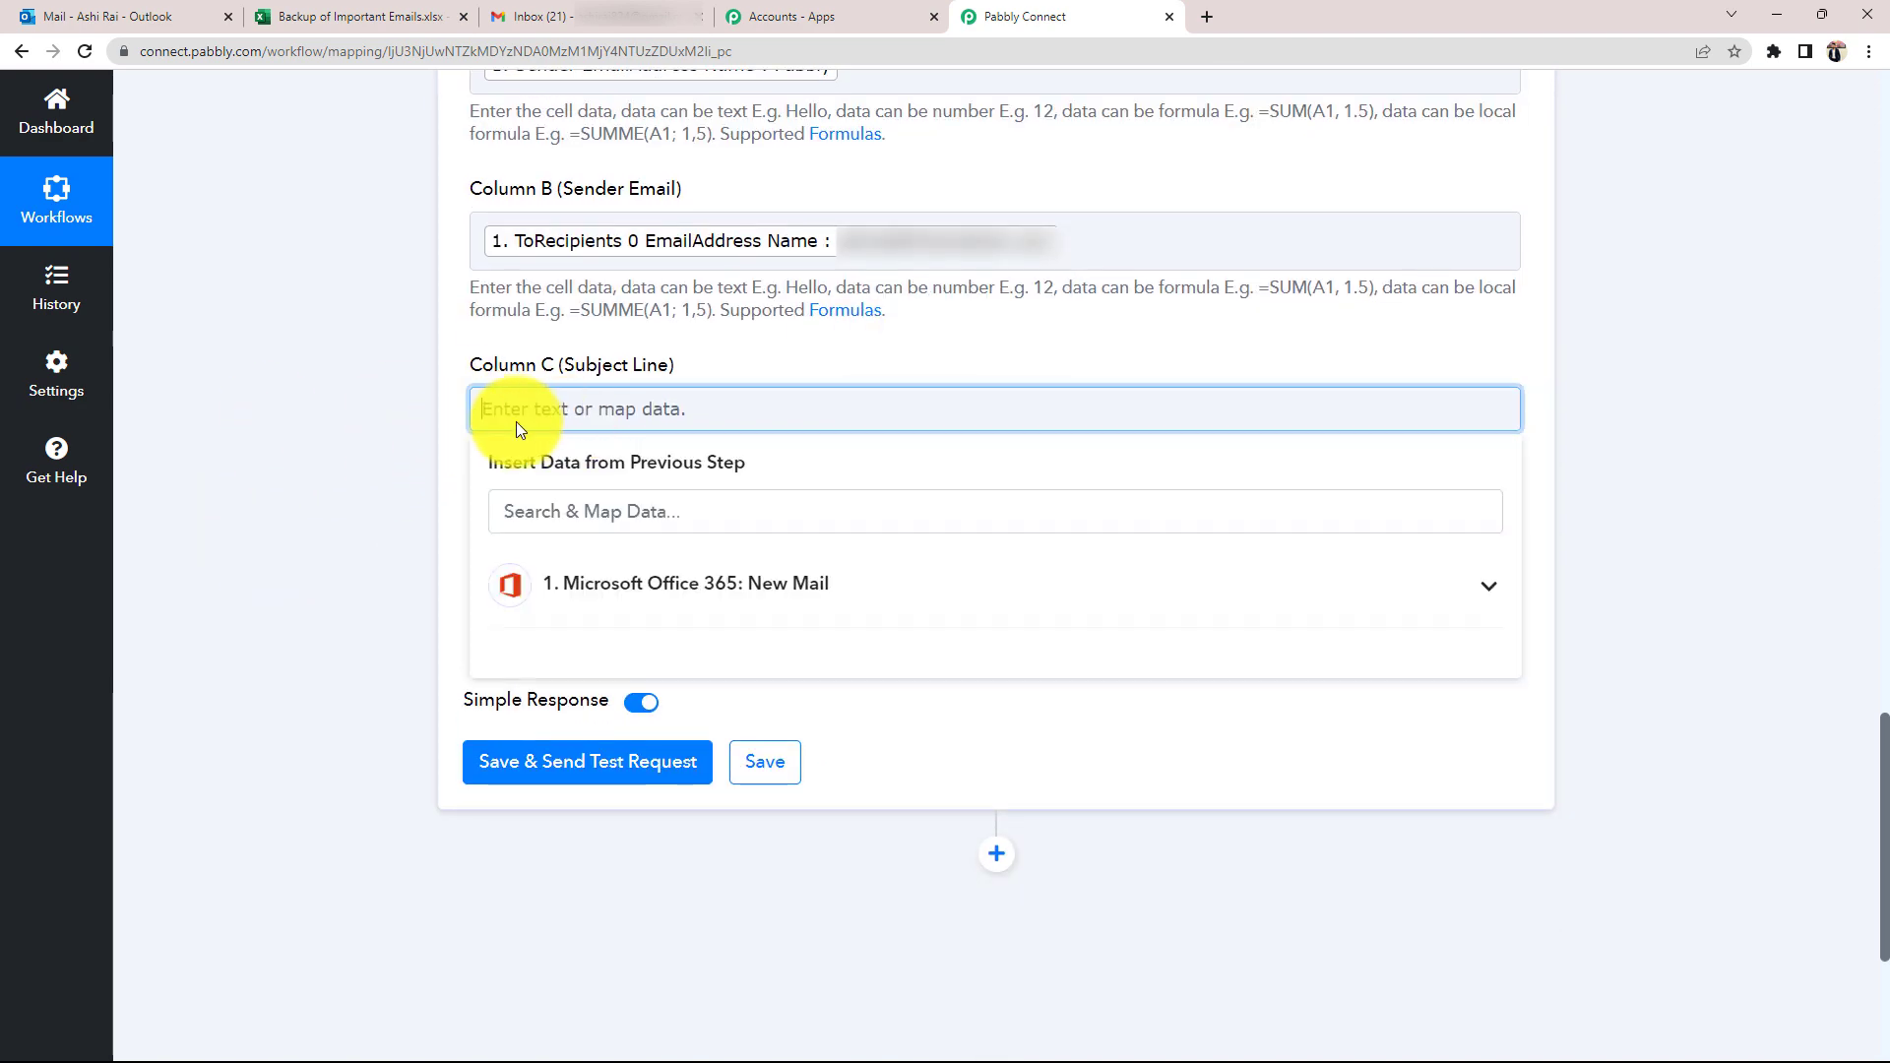
left_click(553, 588)
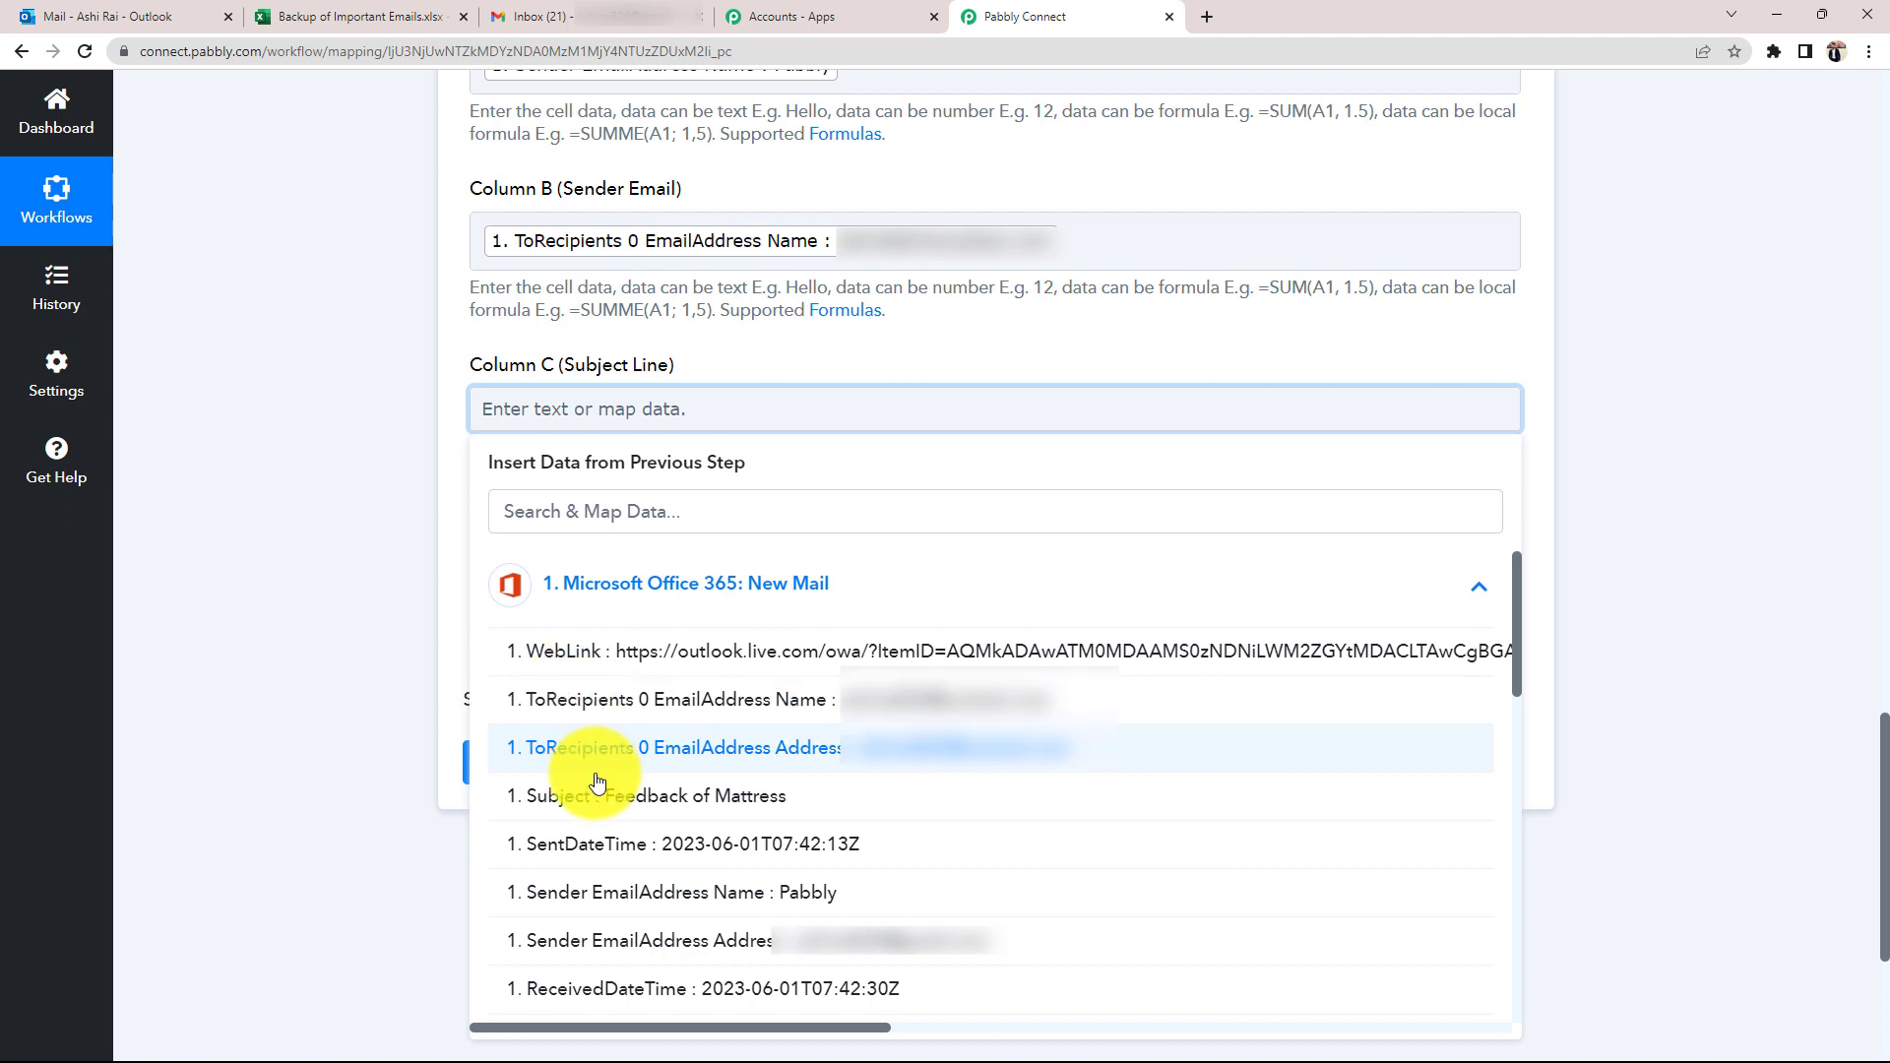
left_click(669, 796)
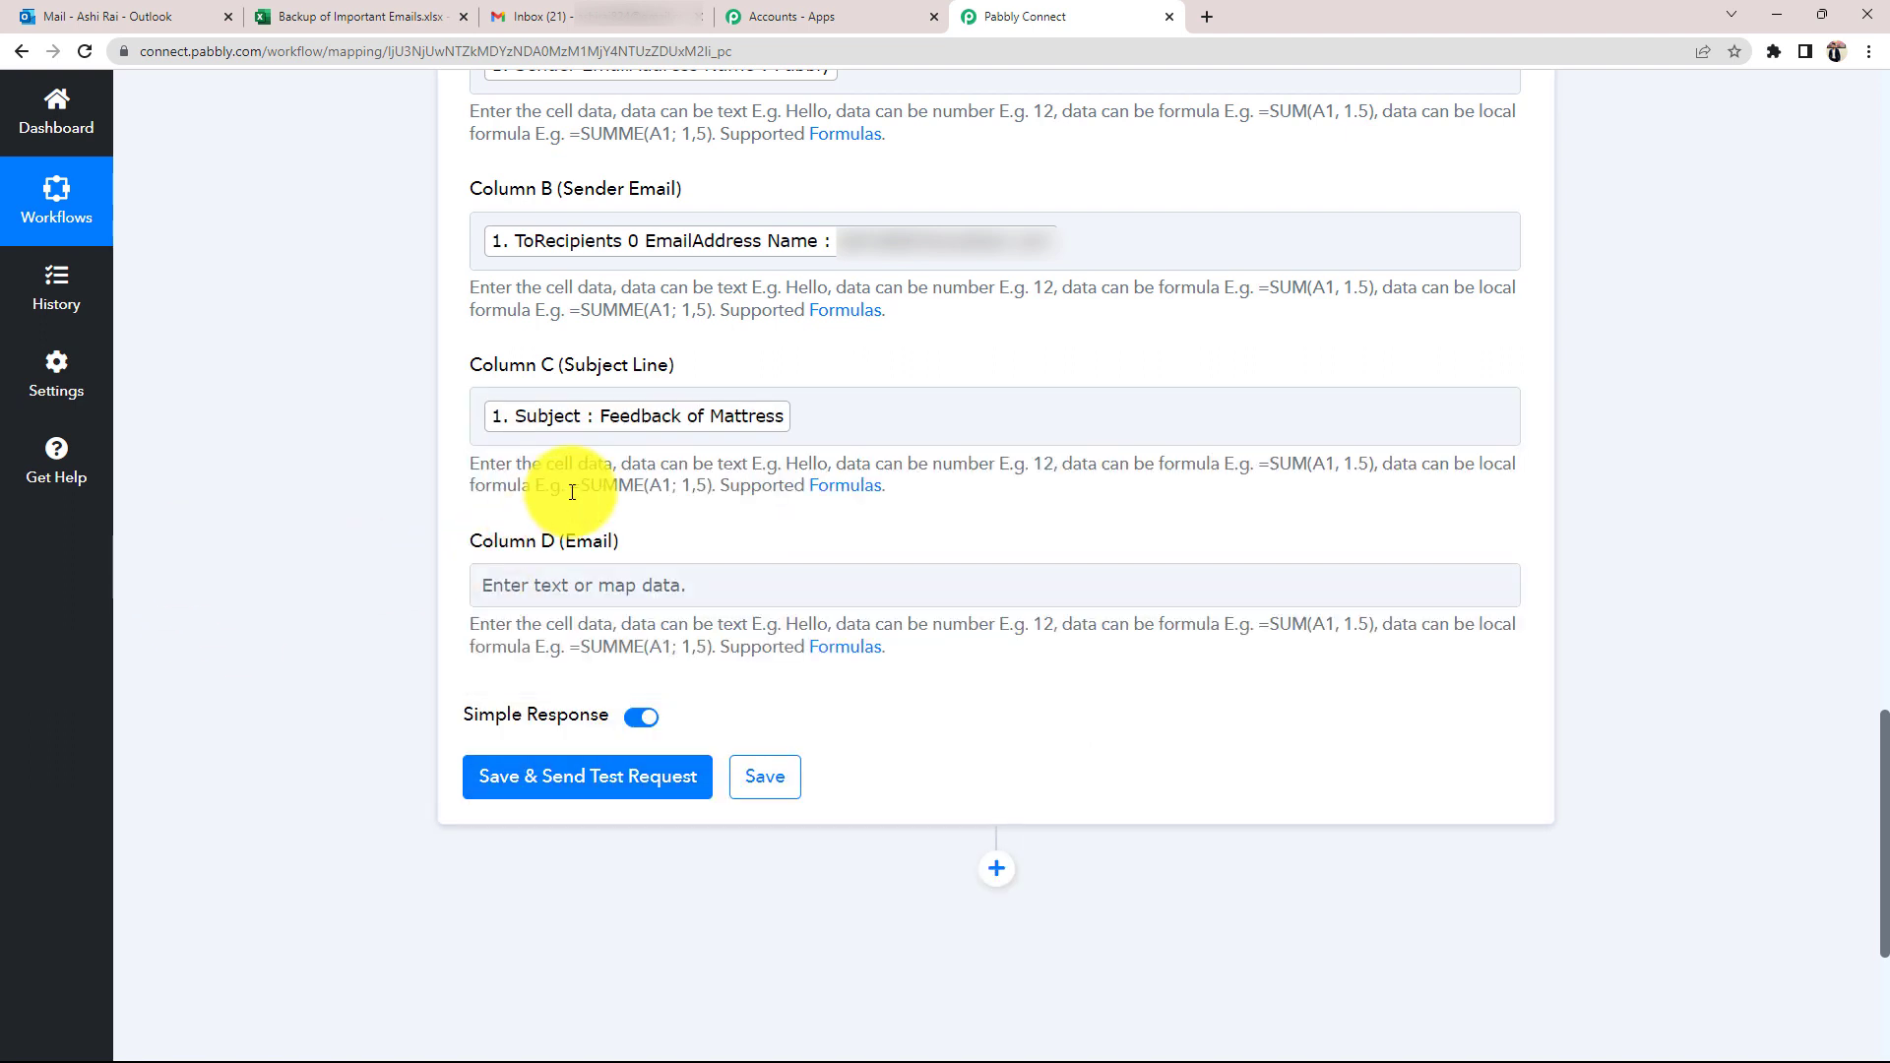
- Map Column D (Email) to the New Mail trigger's BodyPreview value
left_click(548, 588)
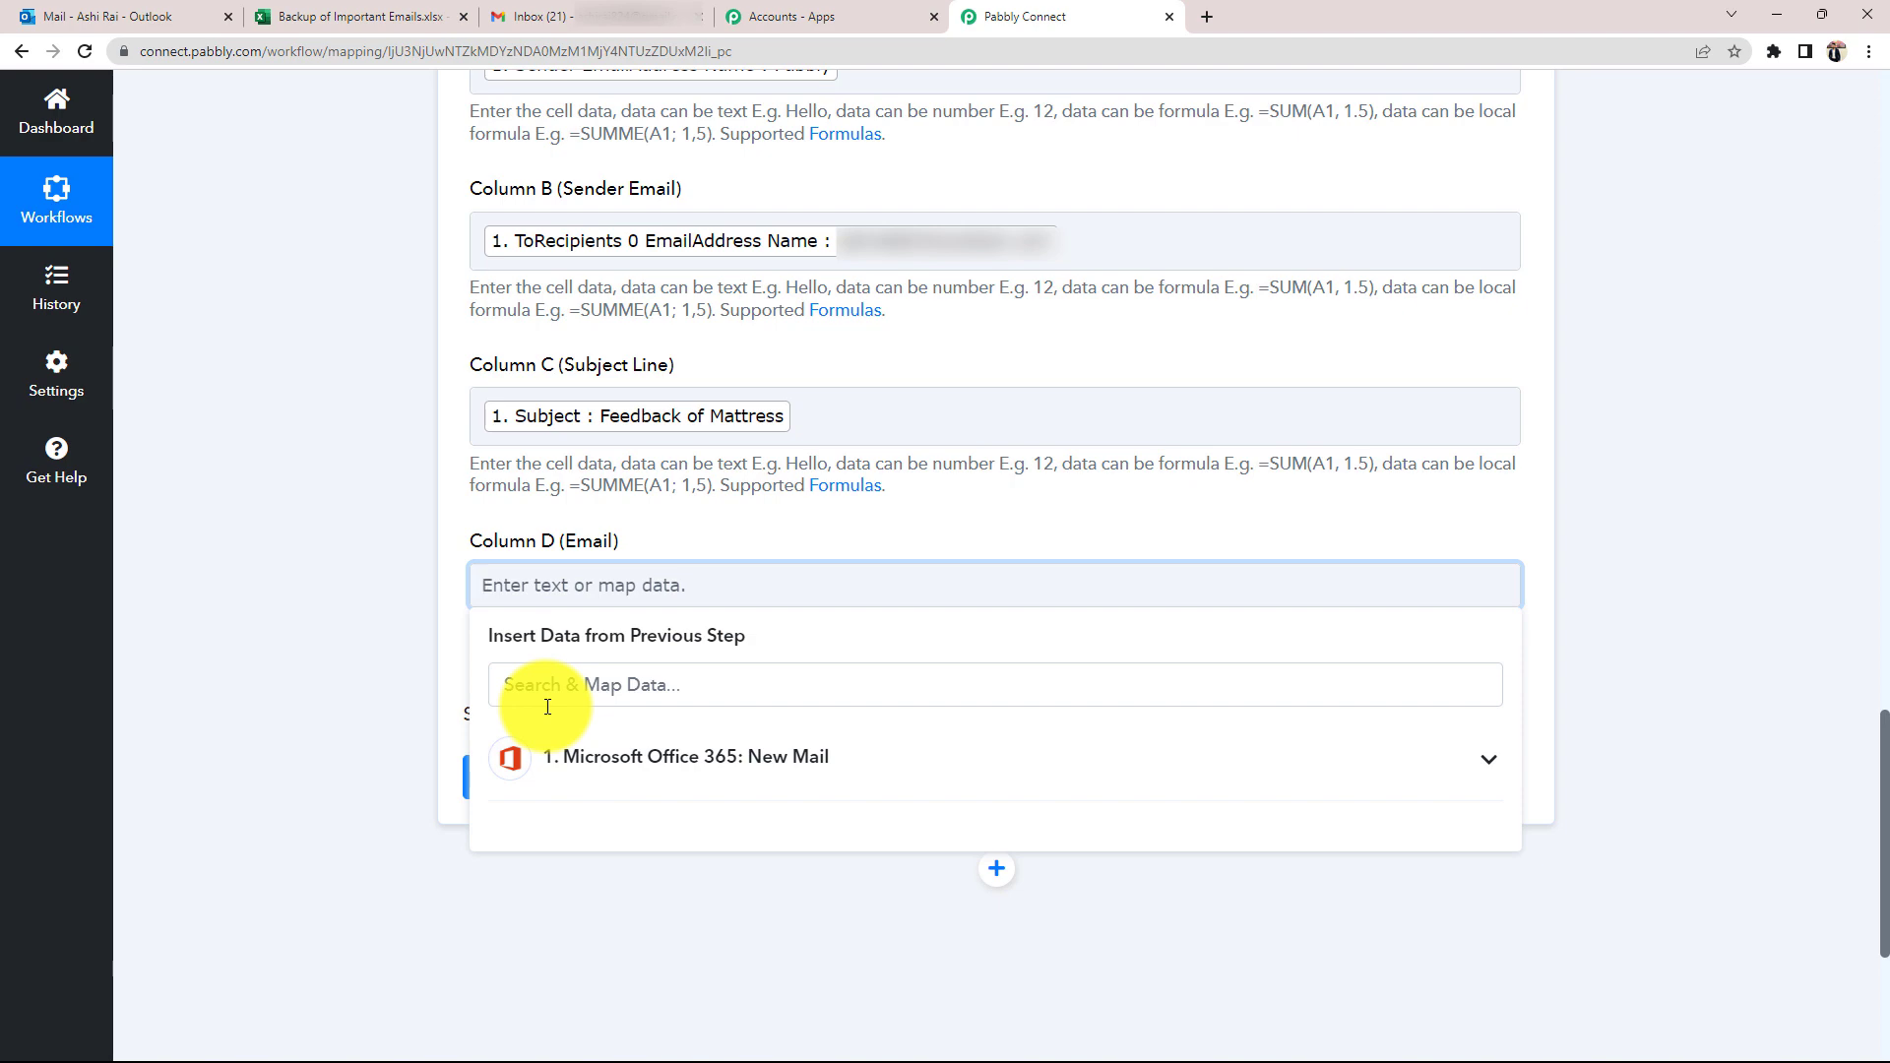
left_click(624, 743)
scroll(650, 886, "down", 2)
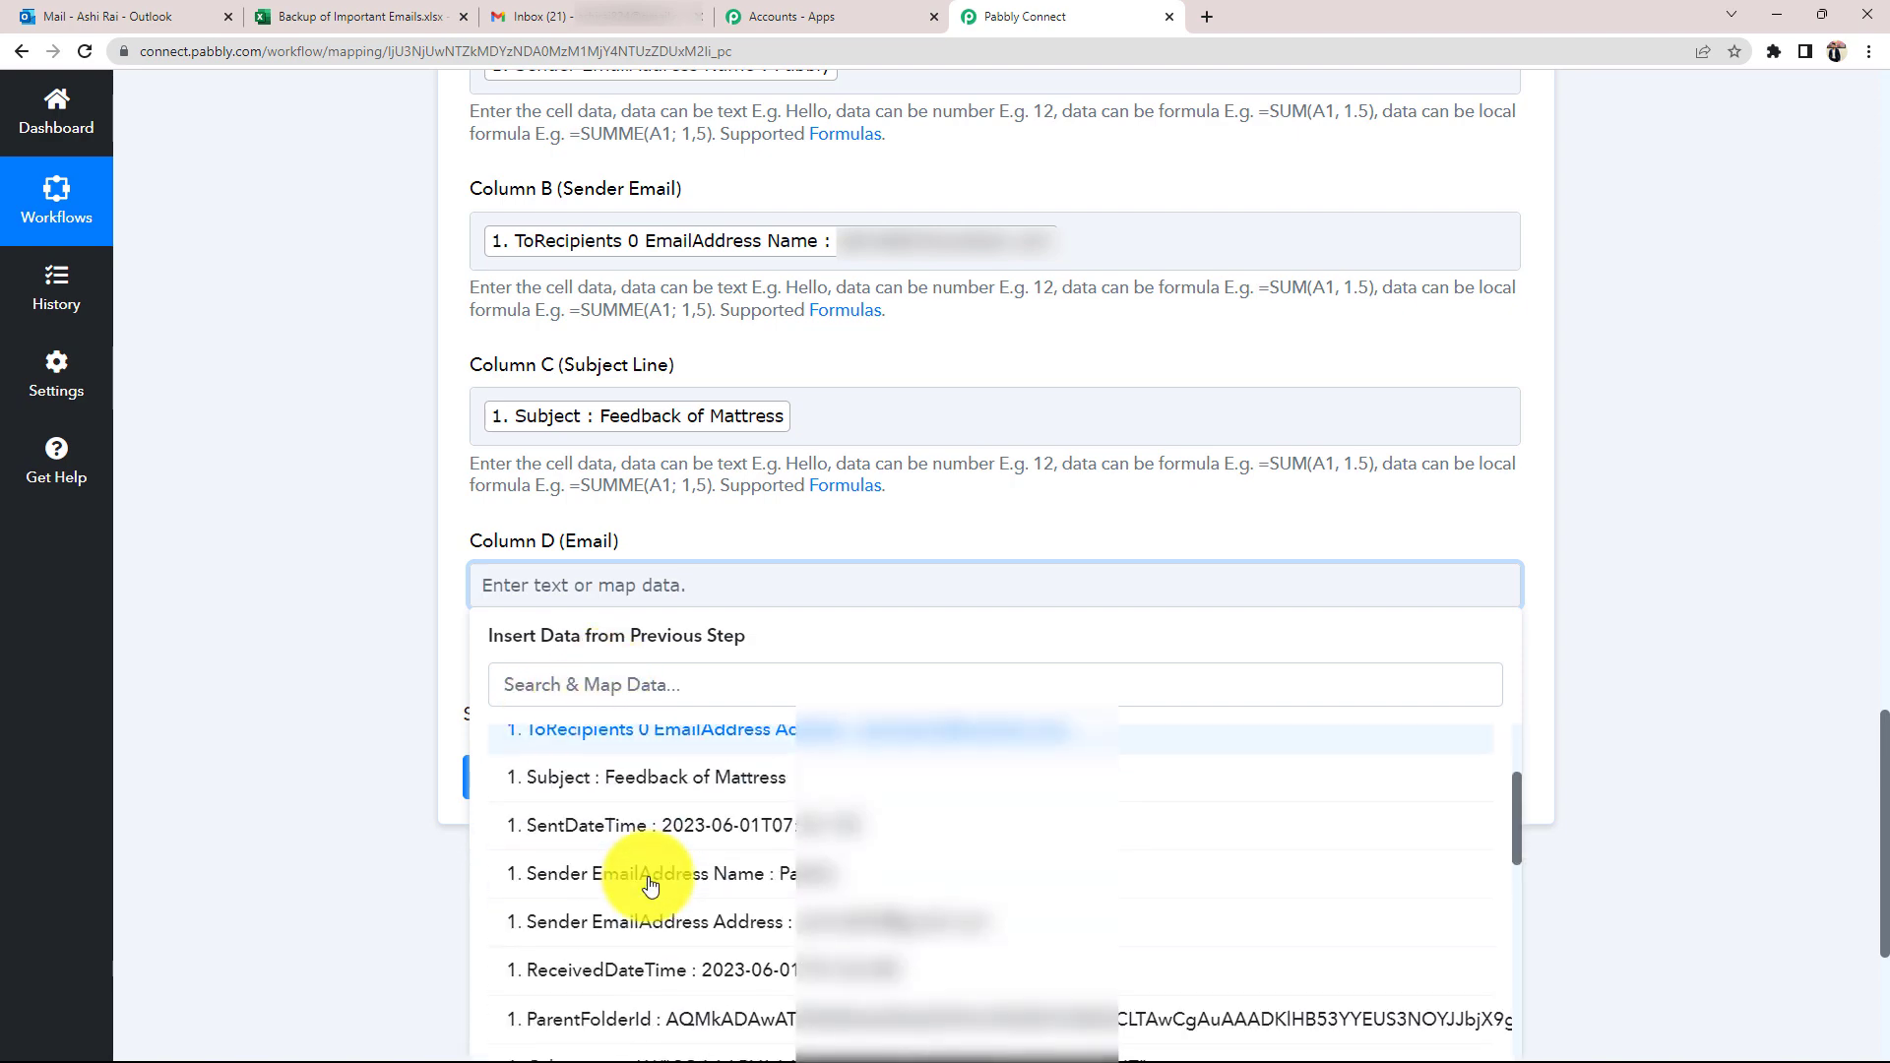
scroll(650, 884, "down", 8)
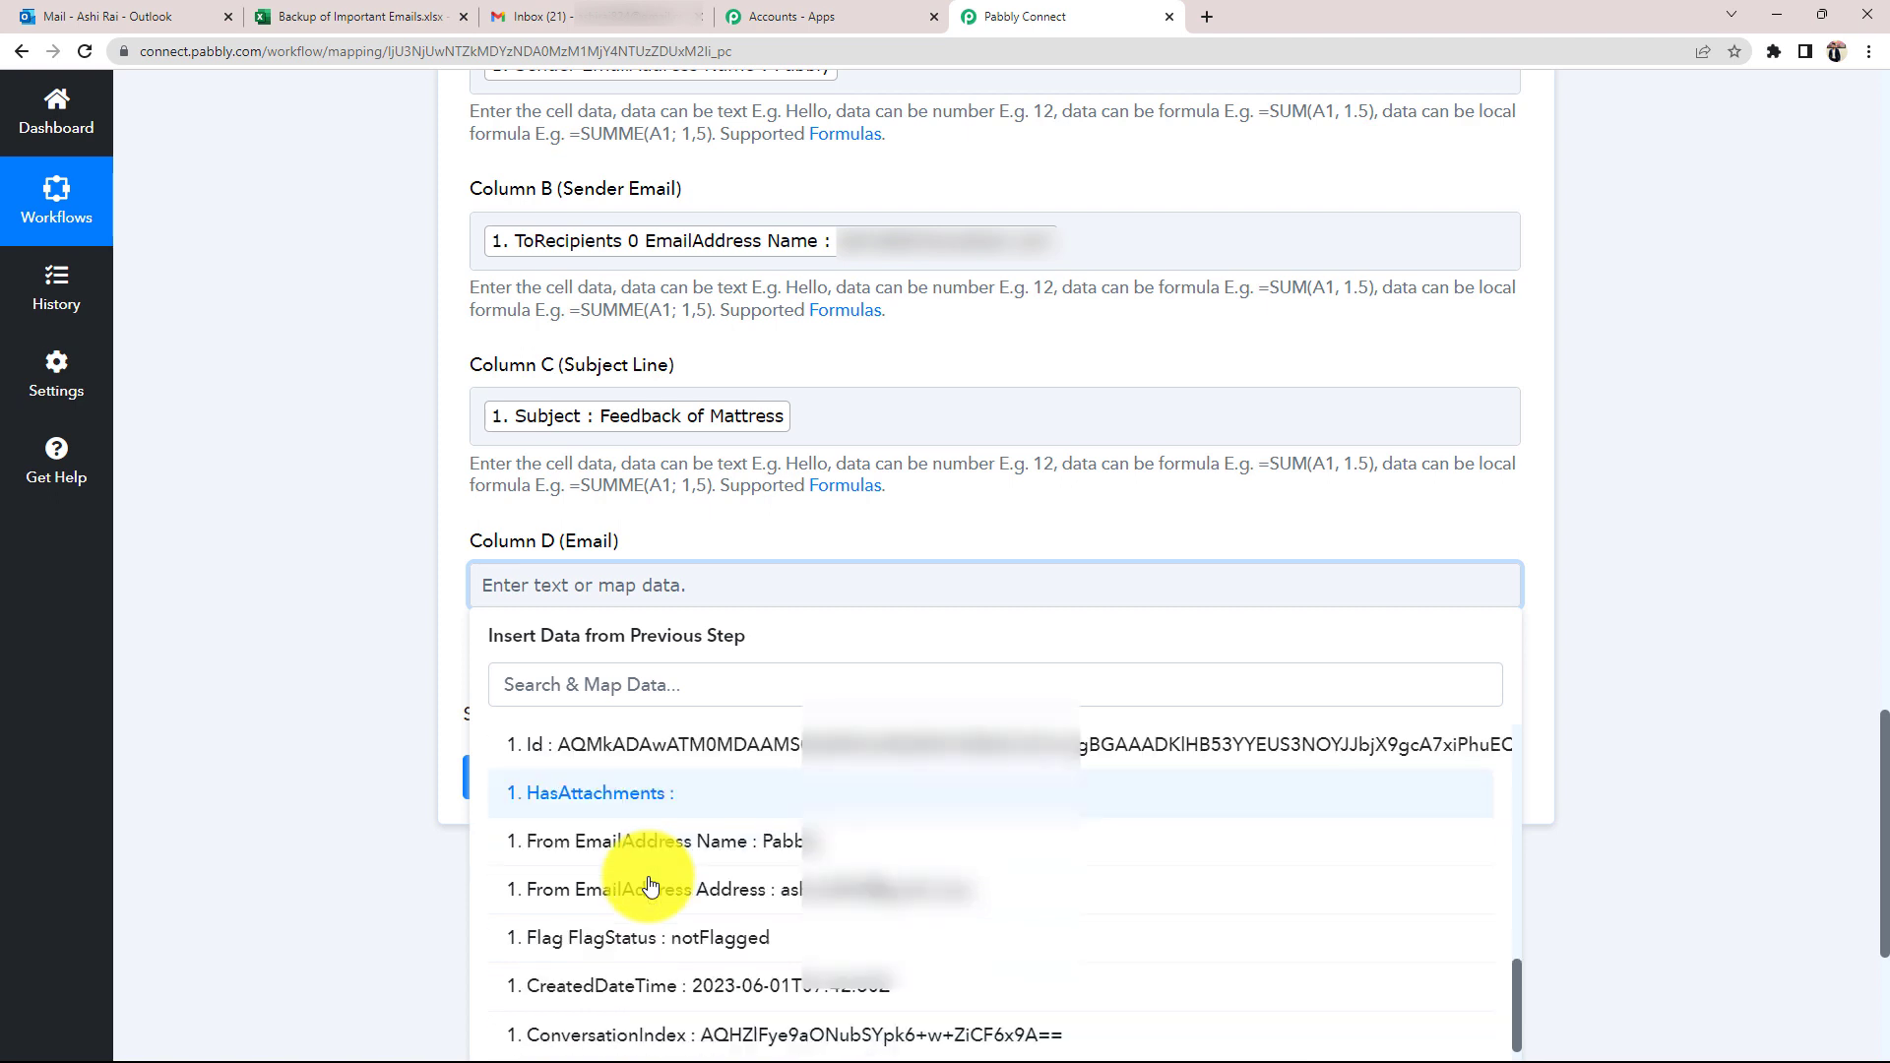
scroll(650, 884, "down", 2)
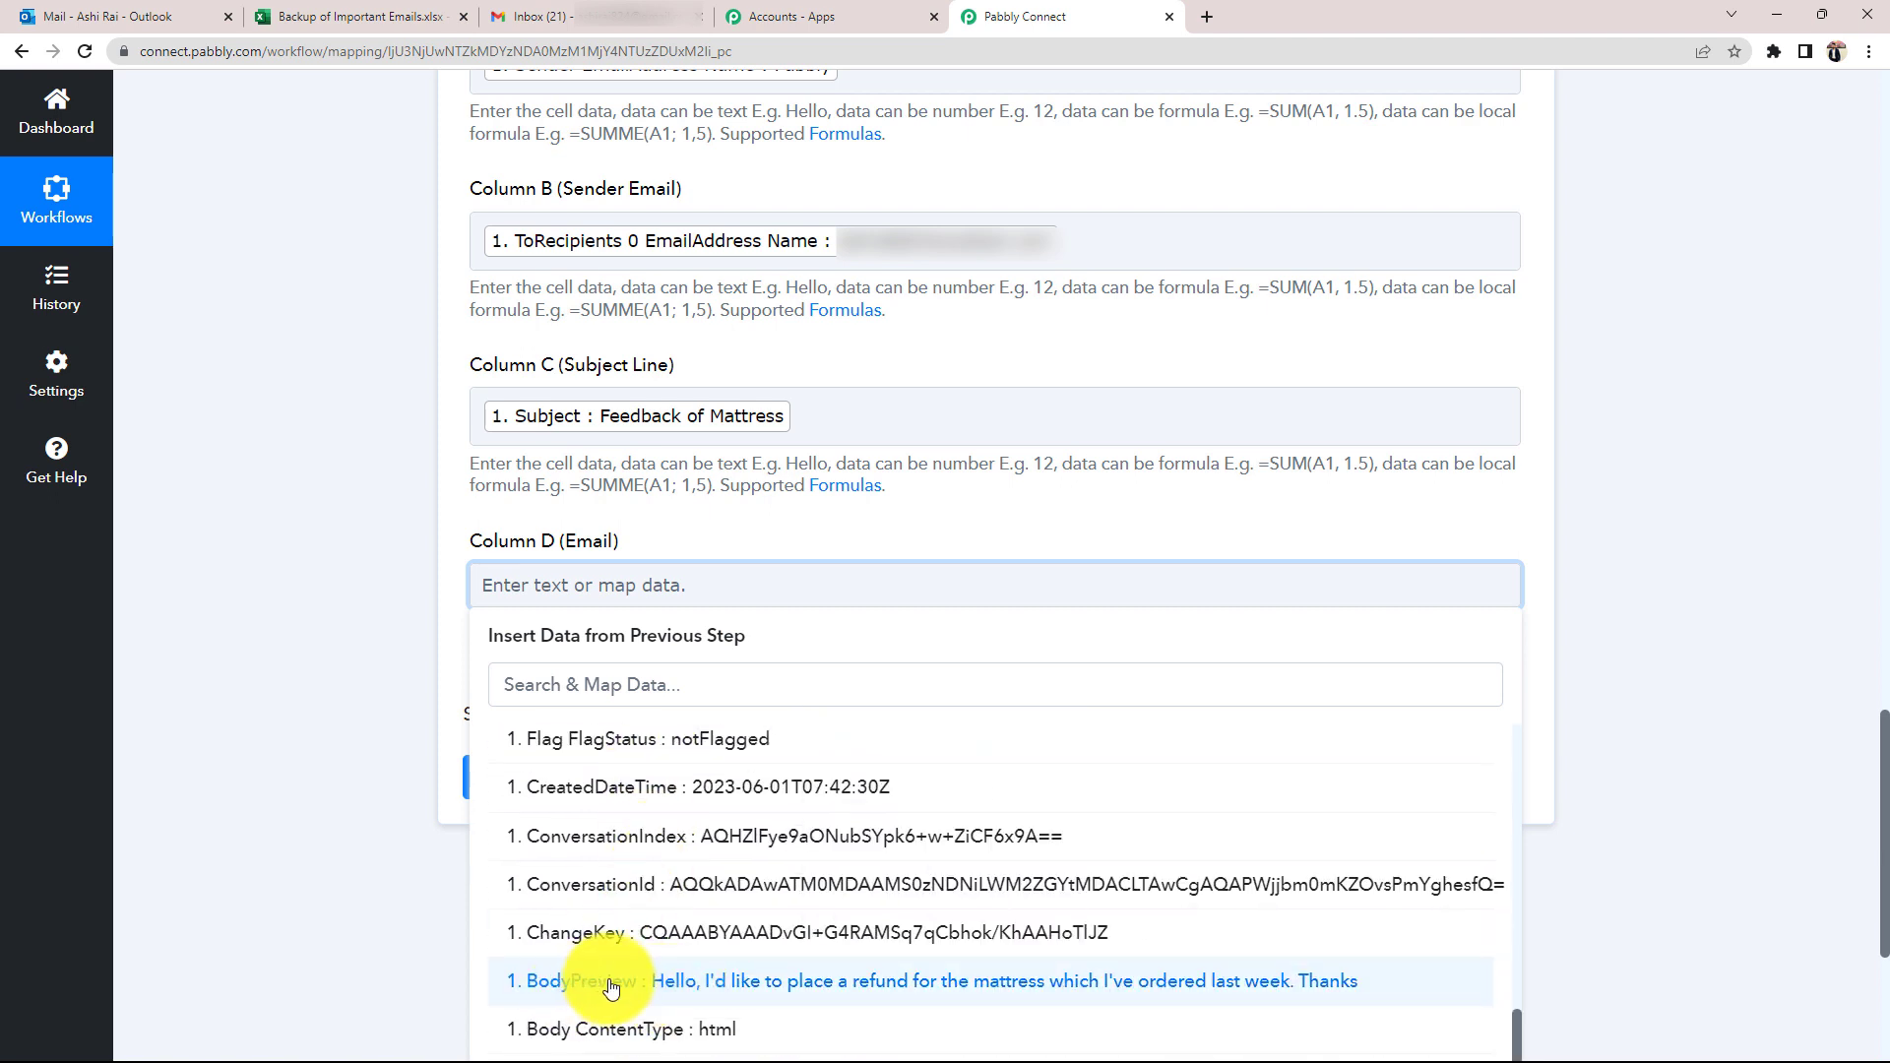
left_click(610, 982)
left_click(373, 559)
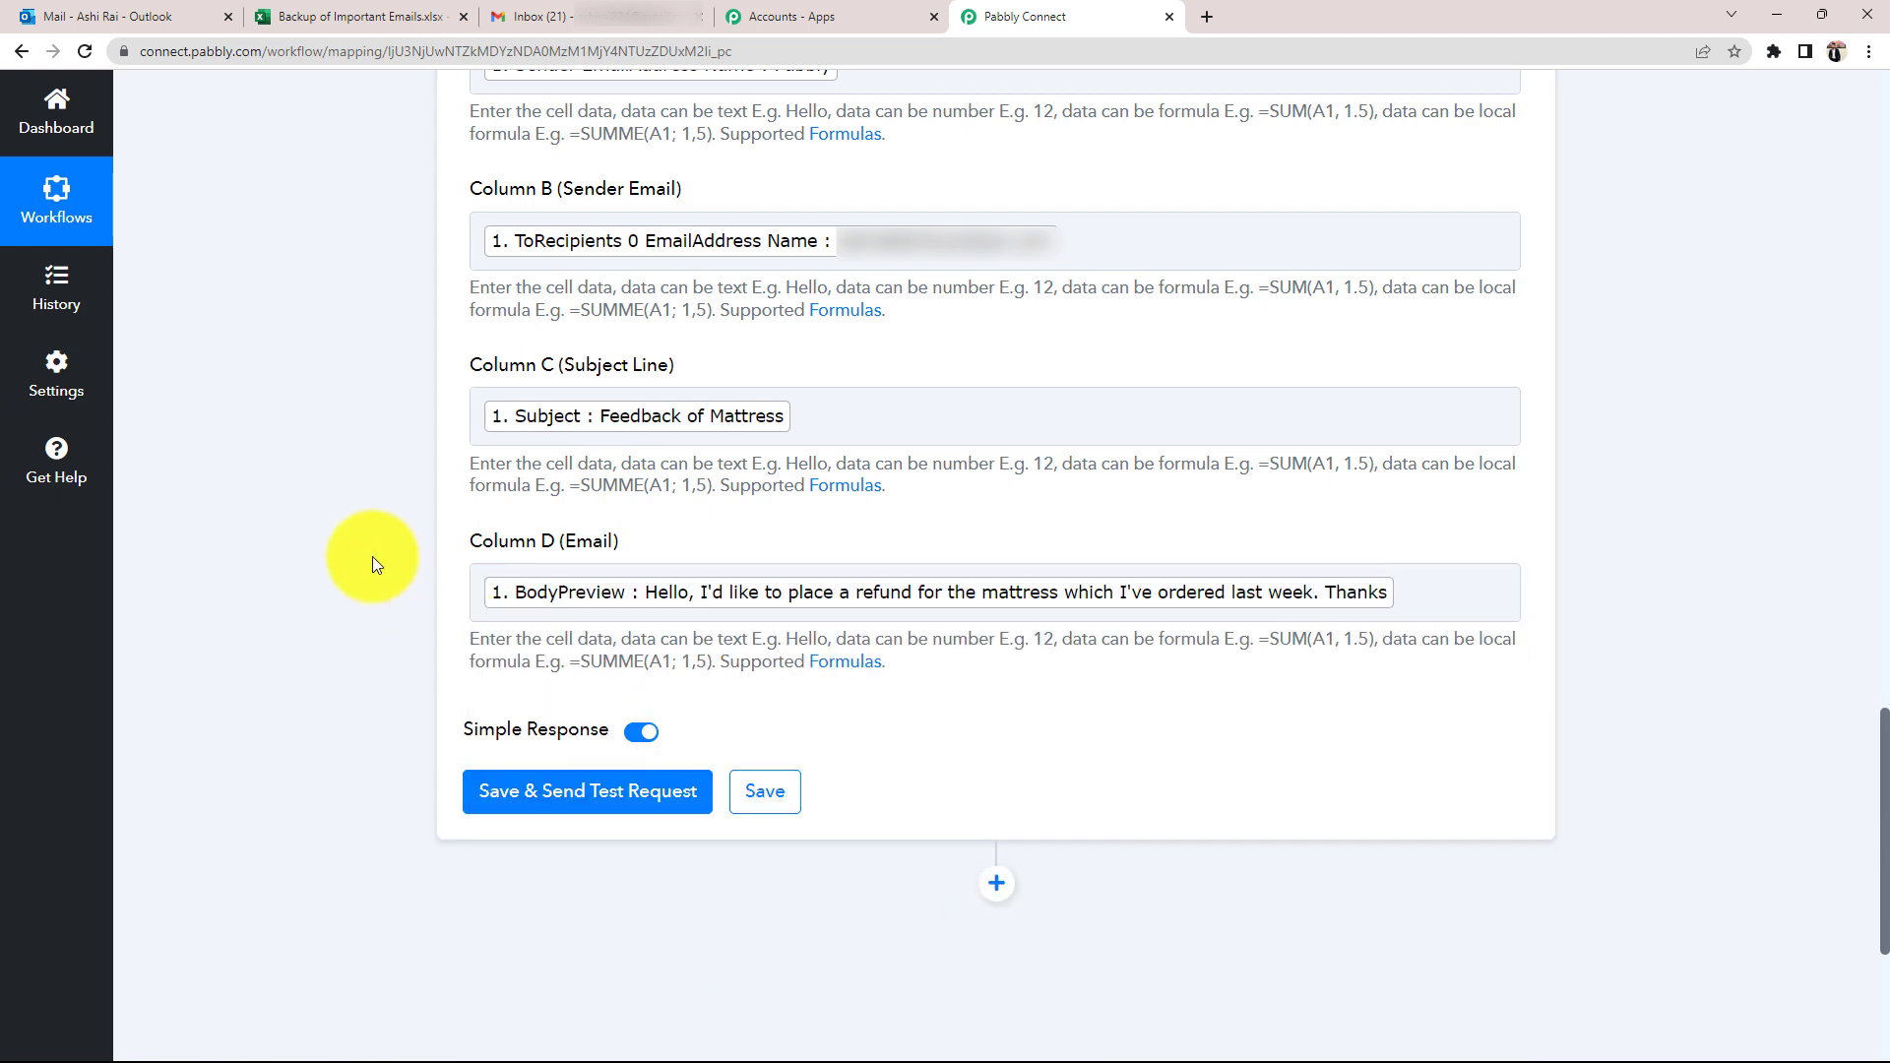
- Compare the mapped column values with the Feedback of Mattress email in Outlook and the backup sheet in Excel
scroll(372, 557, "up", 3)
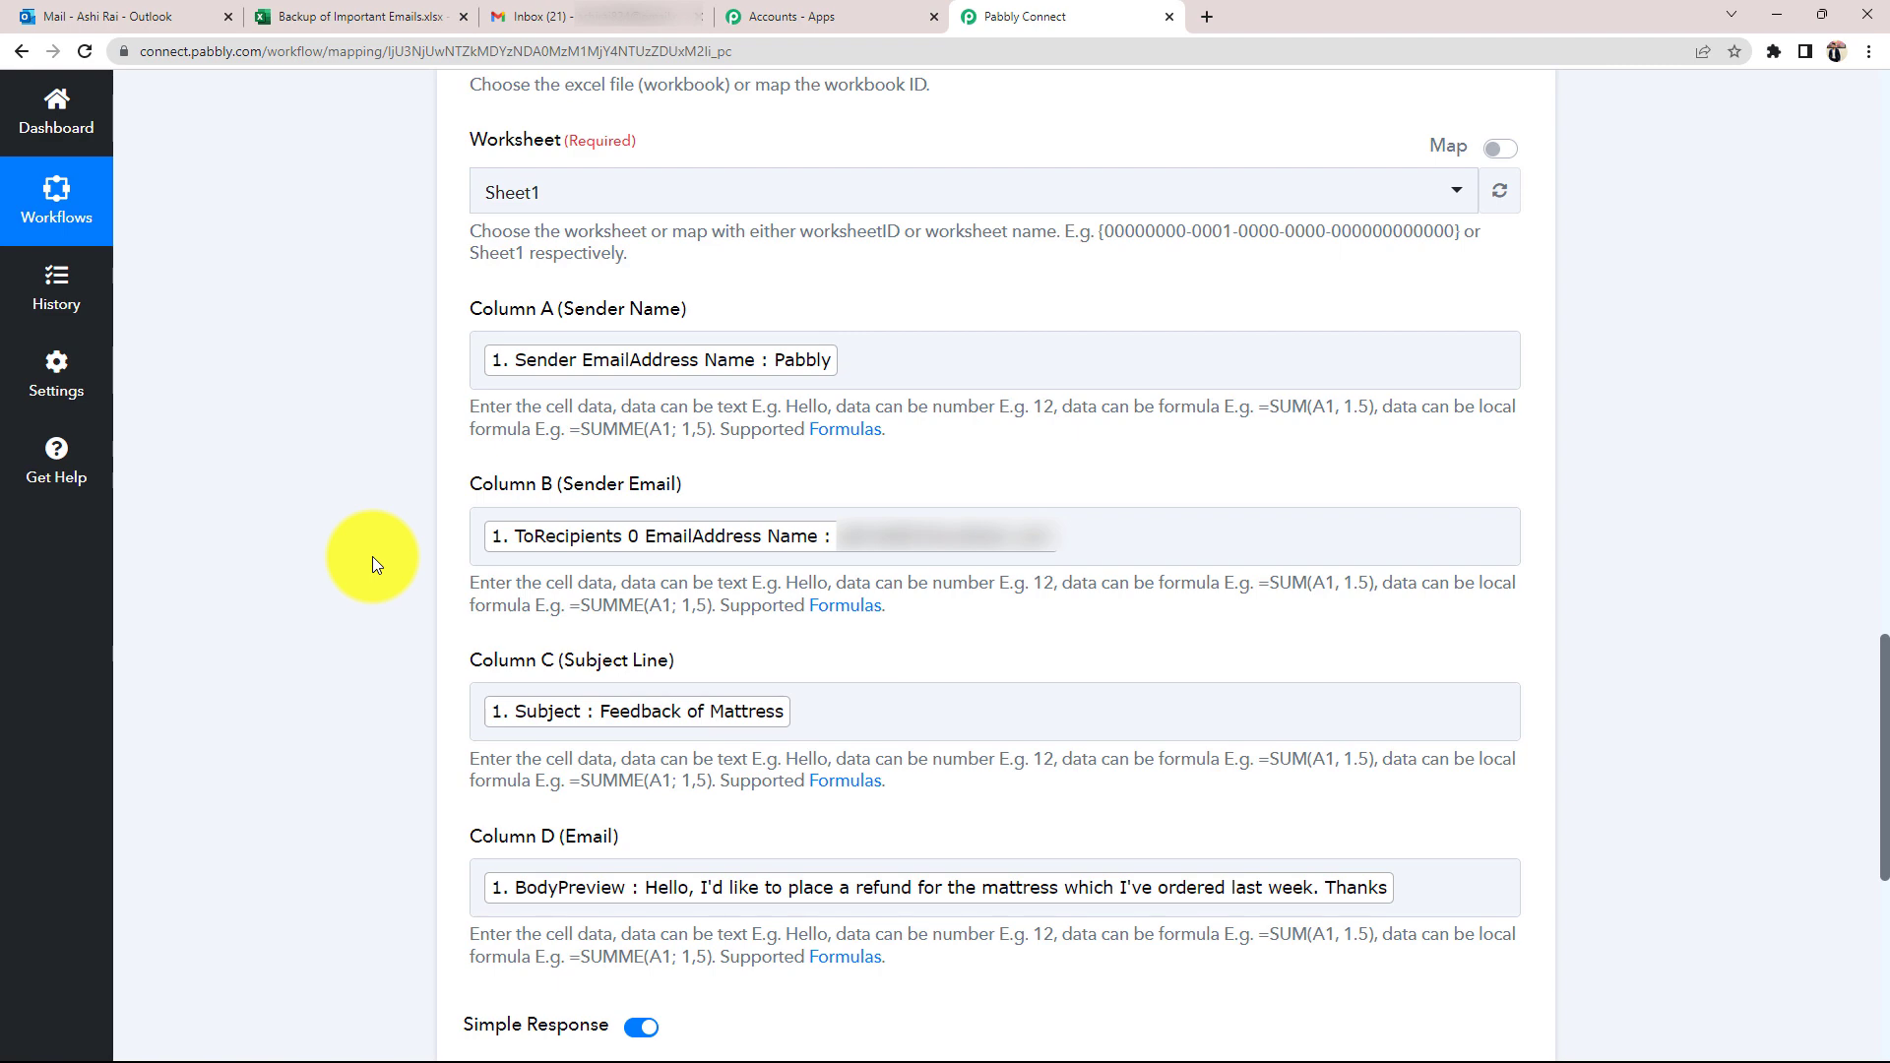
left_click(108, 16)
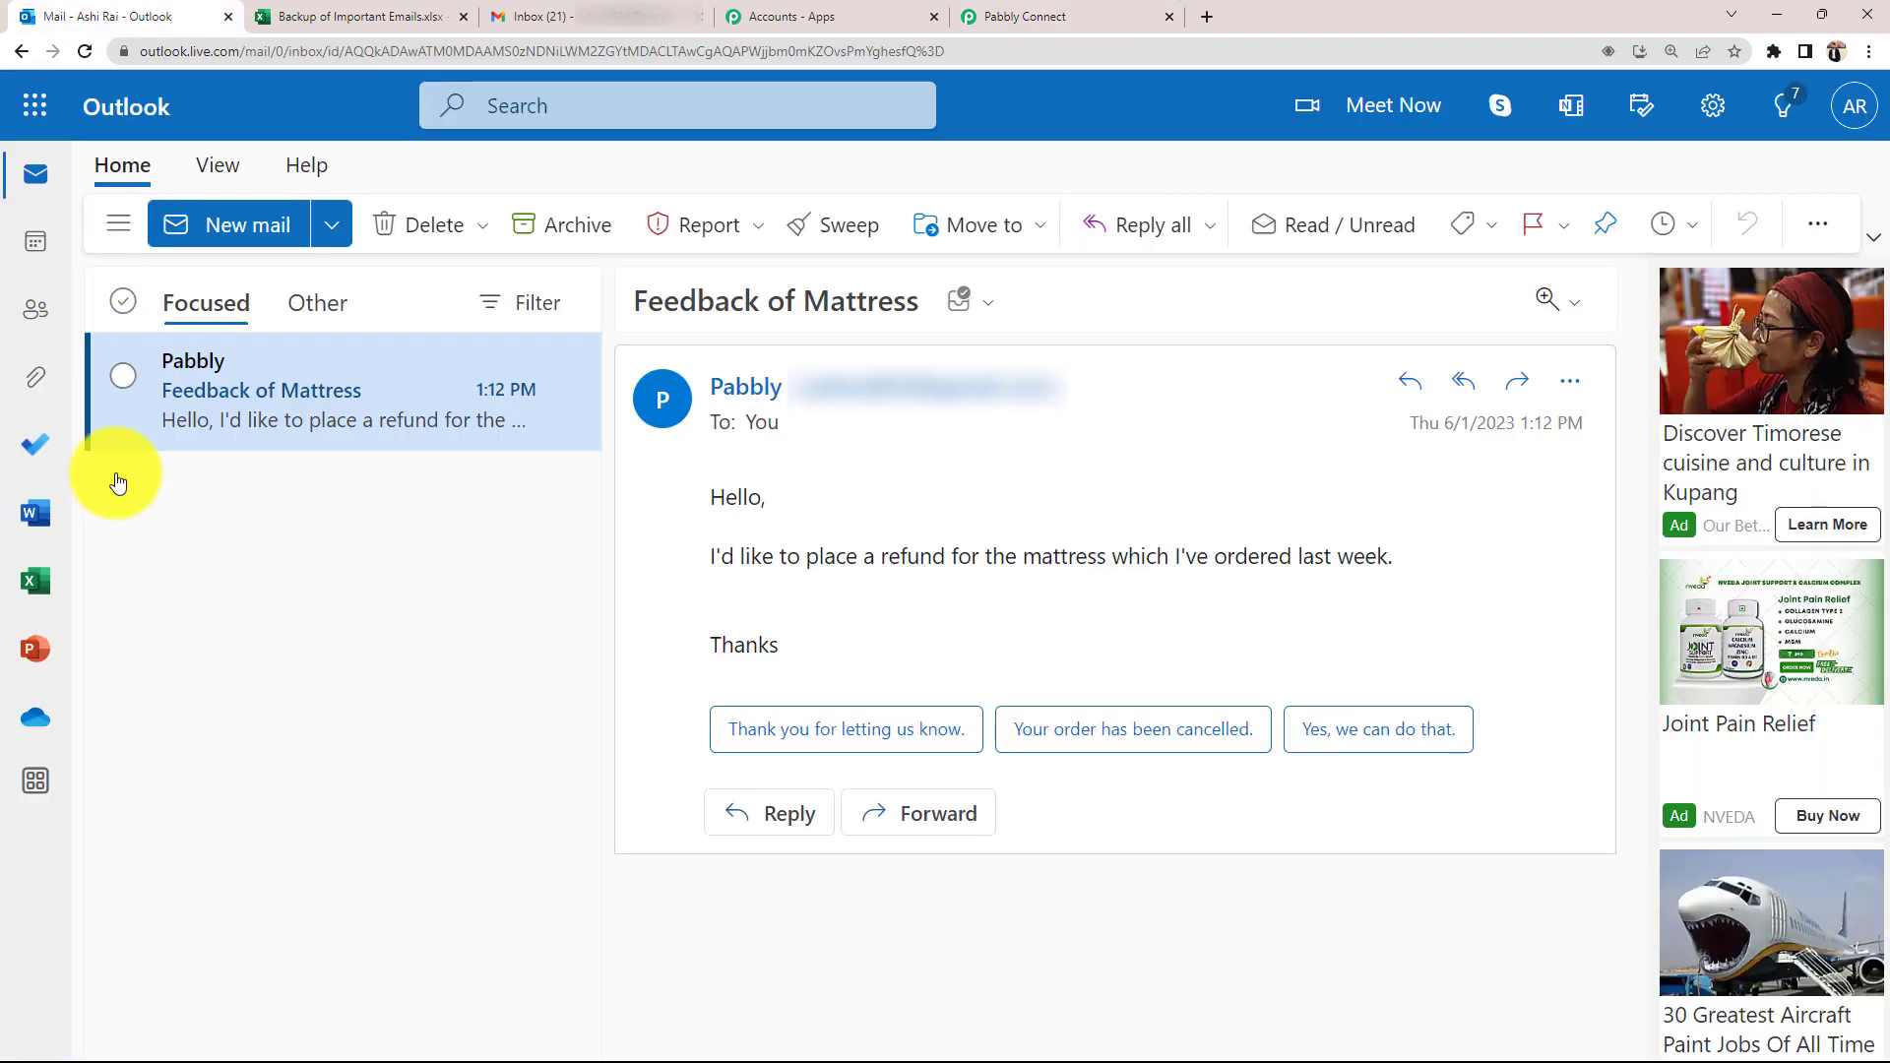
left_click(1119, 15)
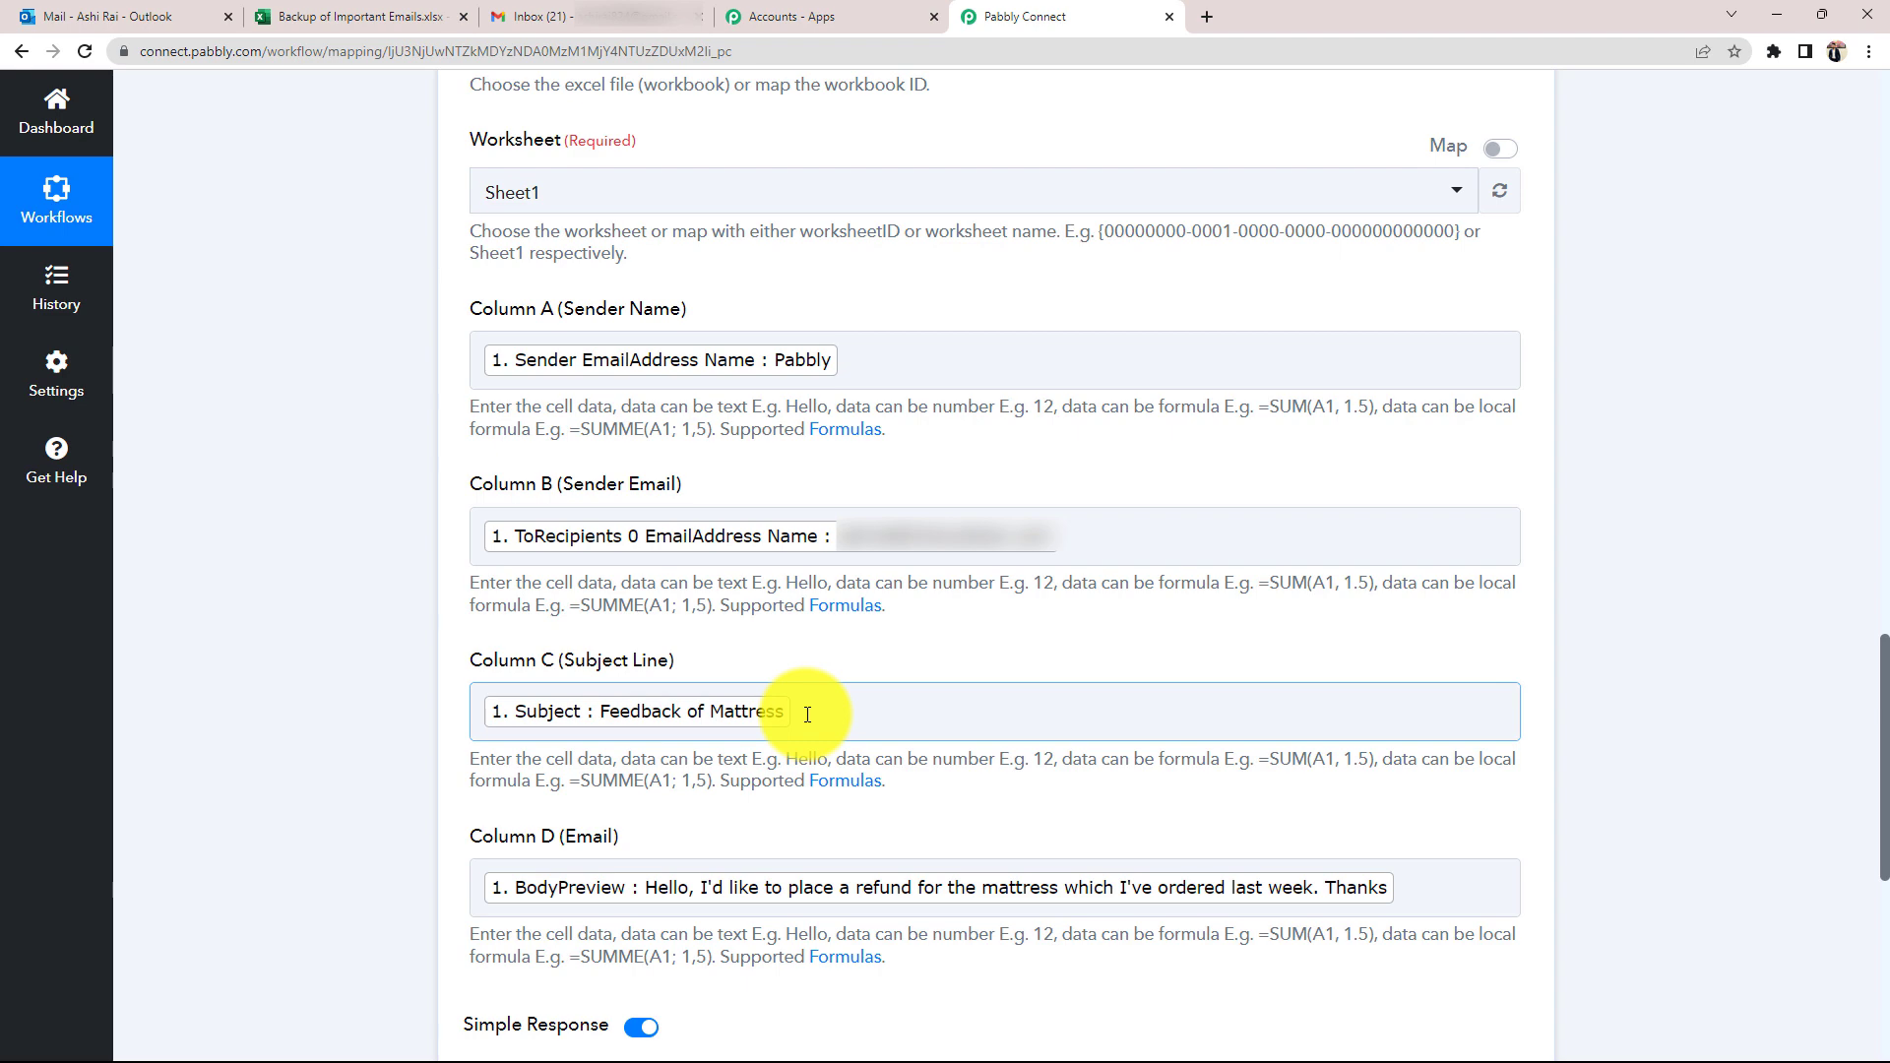
left_click(389, 8)
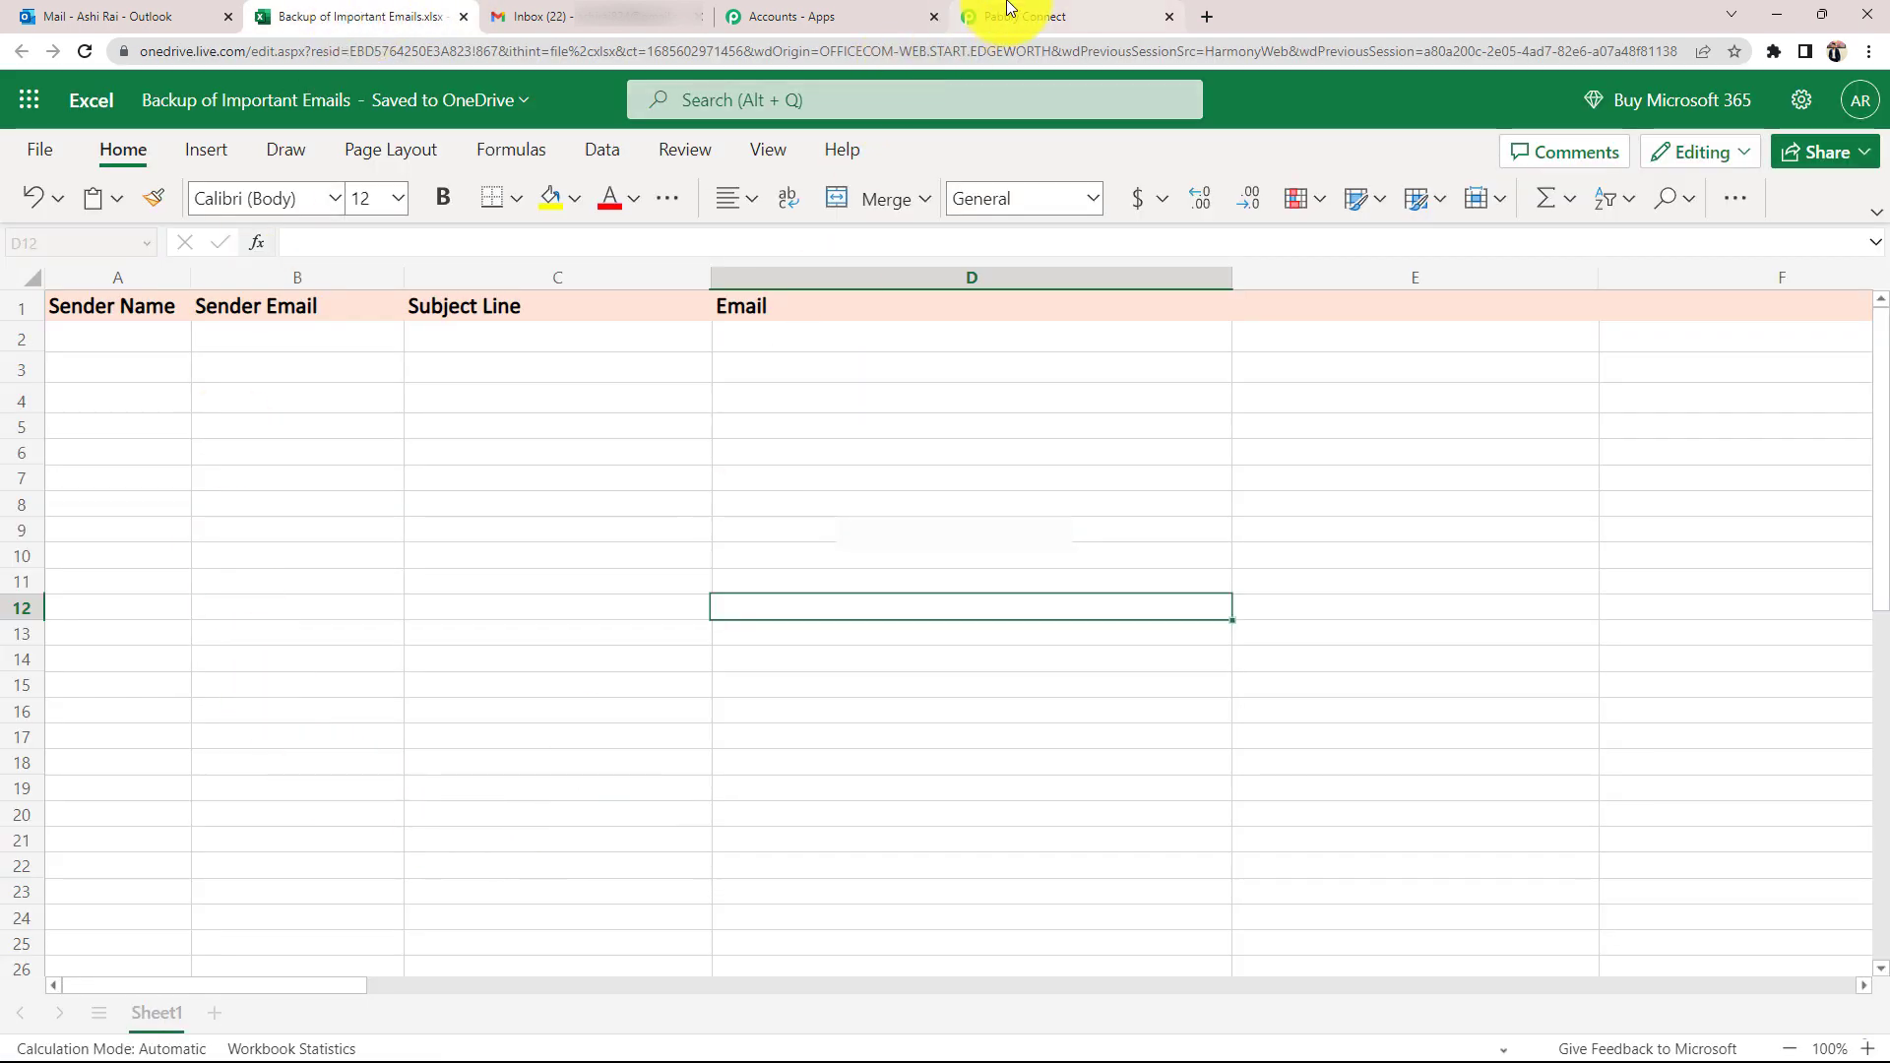
left_click(1004, 14)
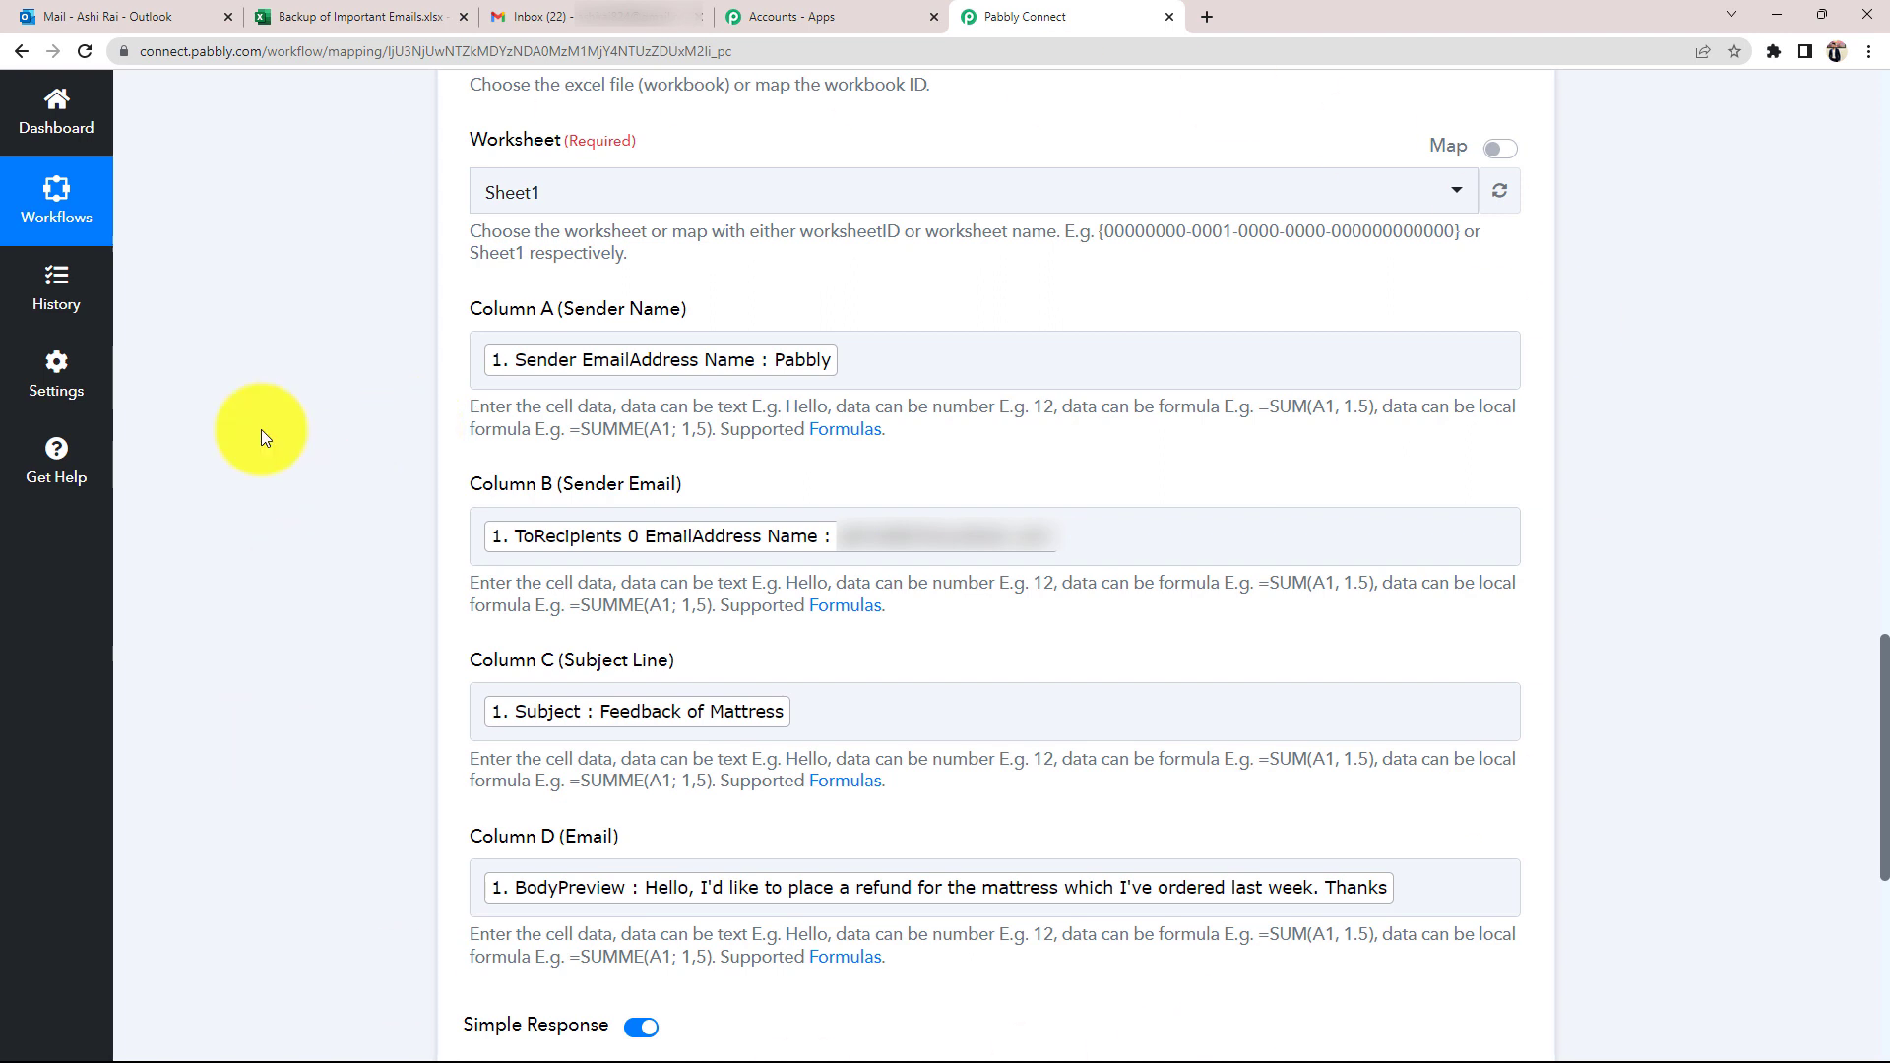
left_click(939, 707)
type("ggg")
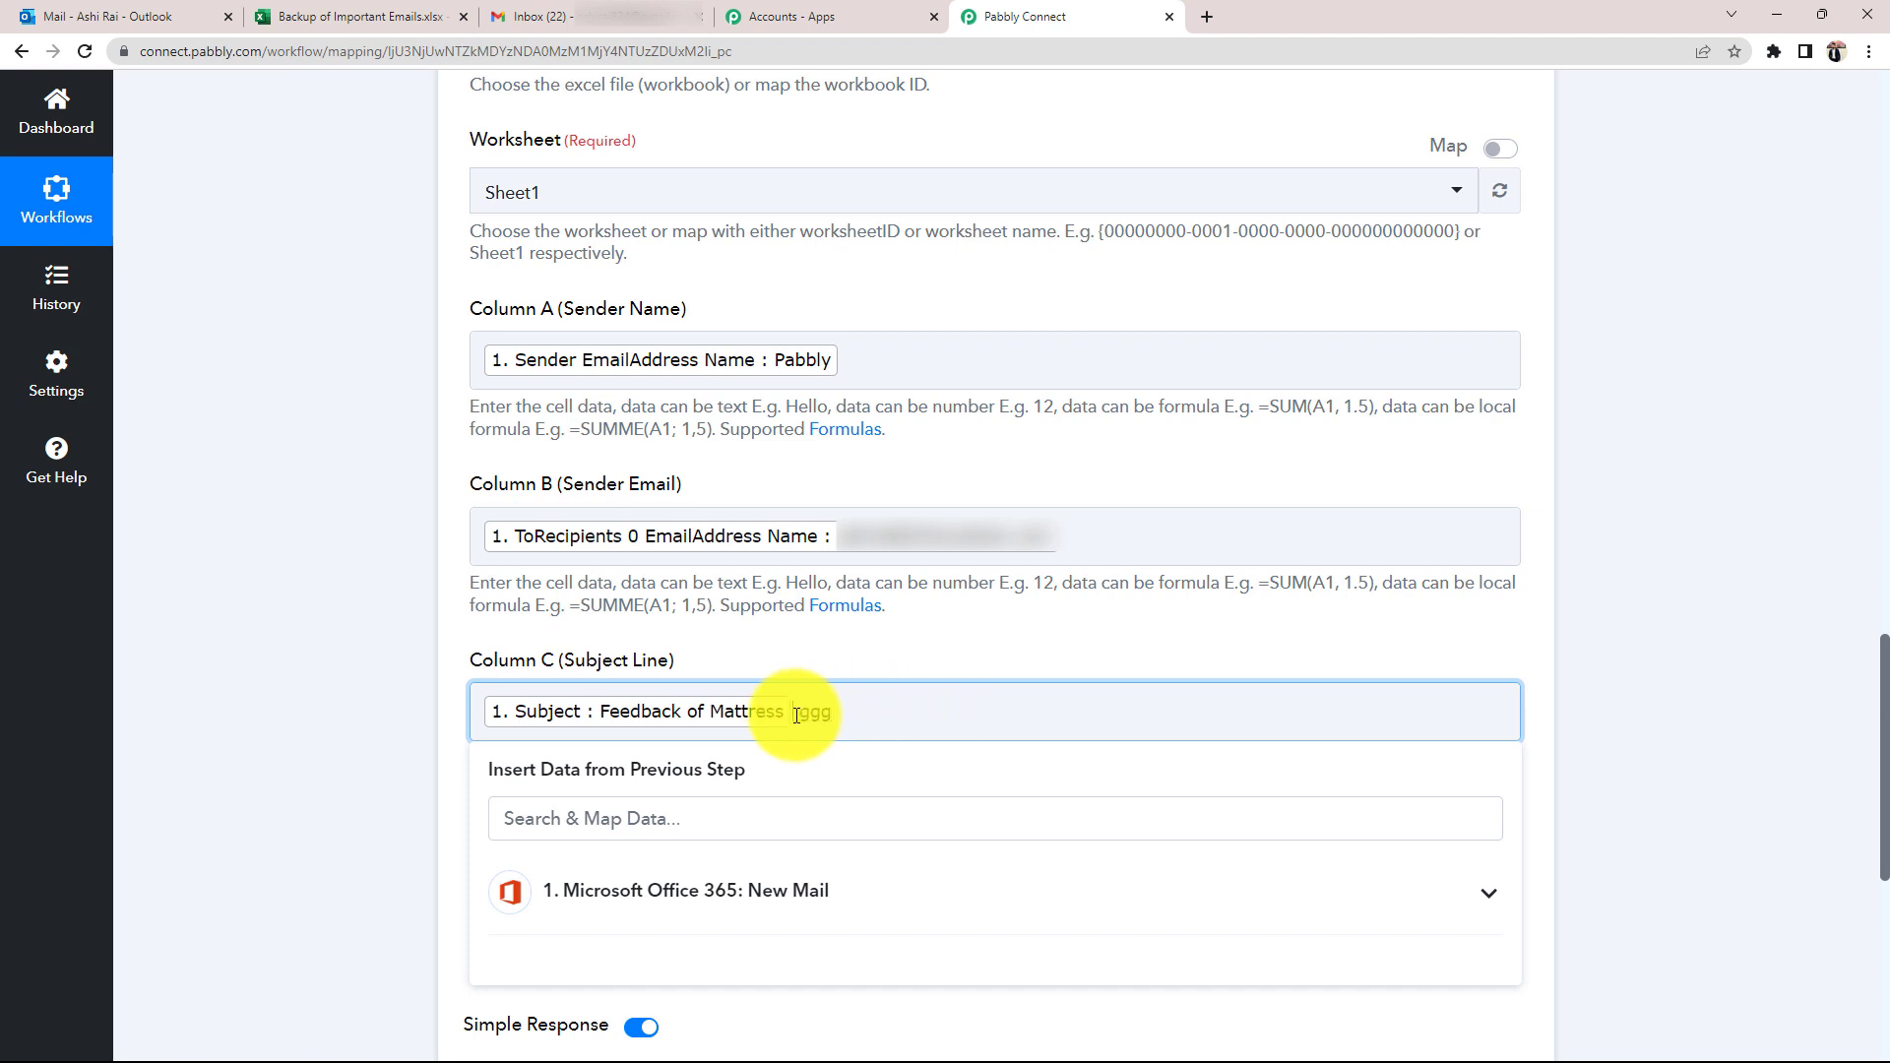
left_click_drag(797, 714, 835, 711)
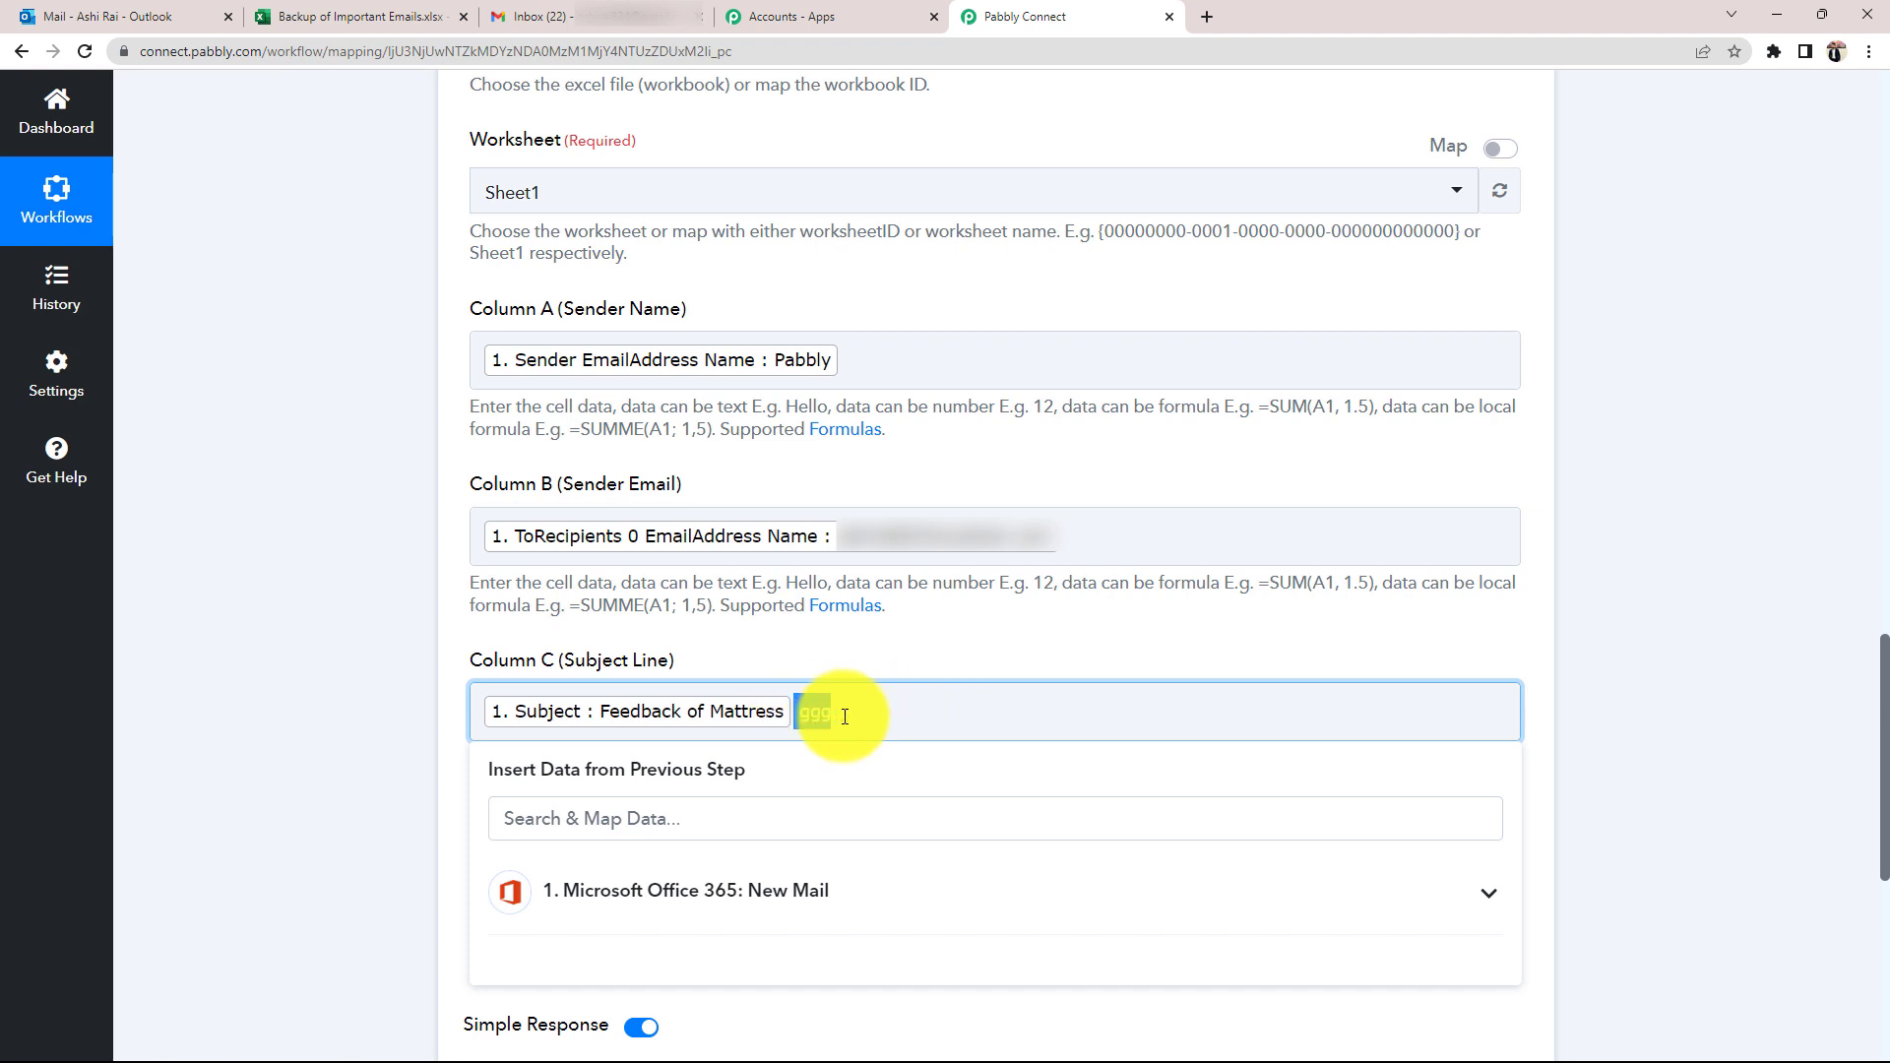
left_click(381, 734)
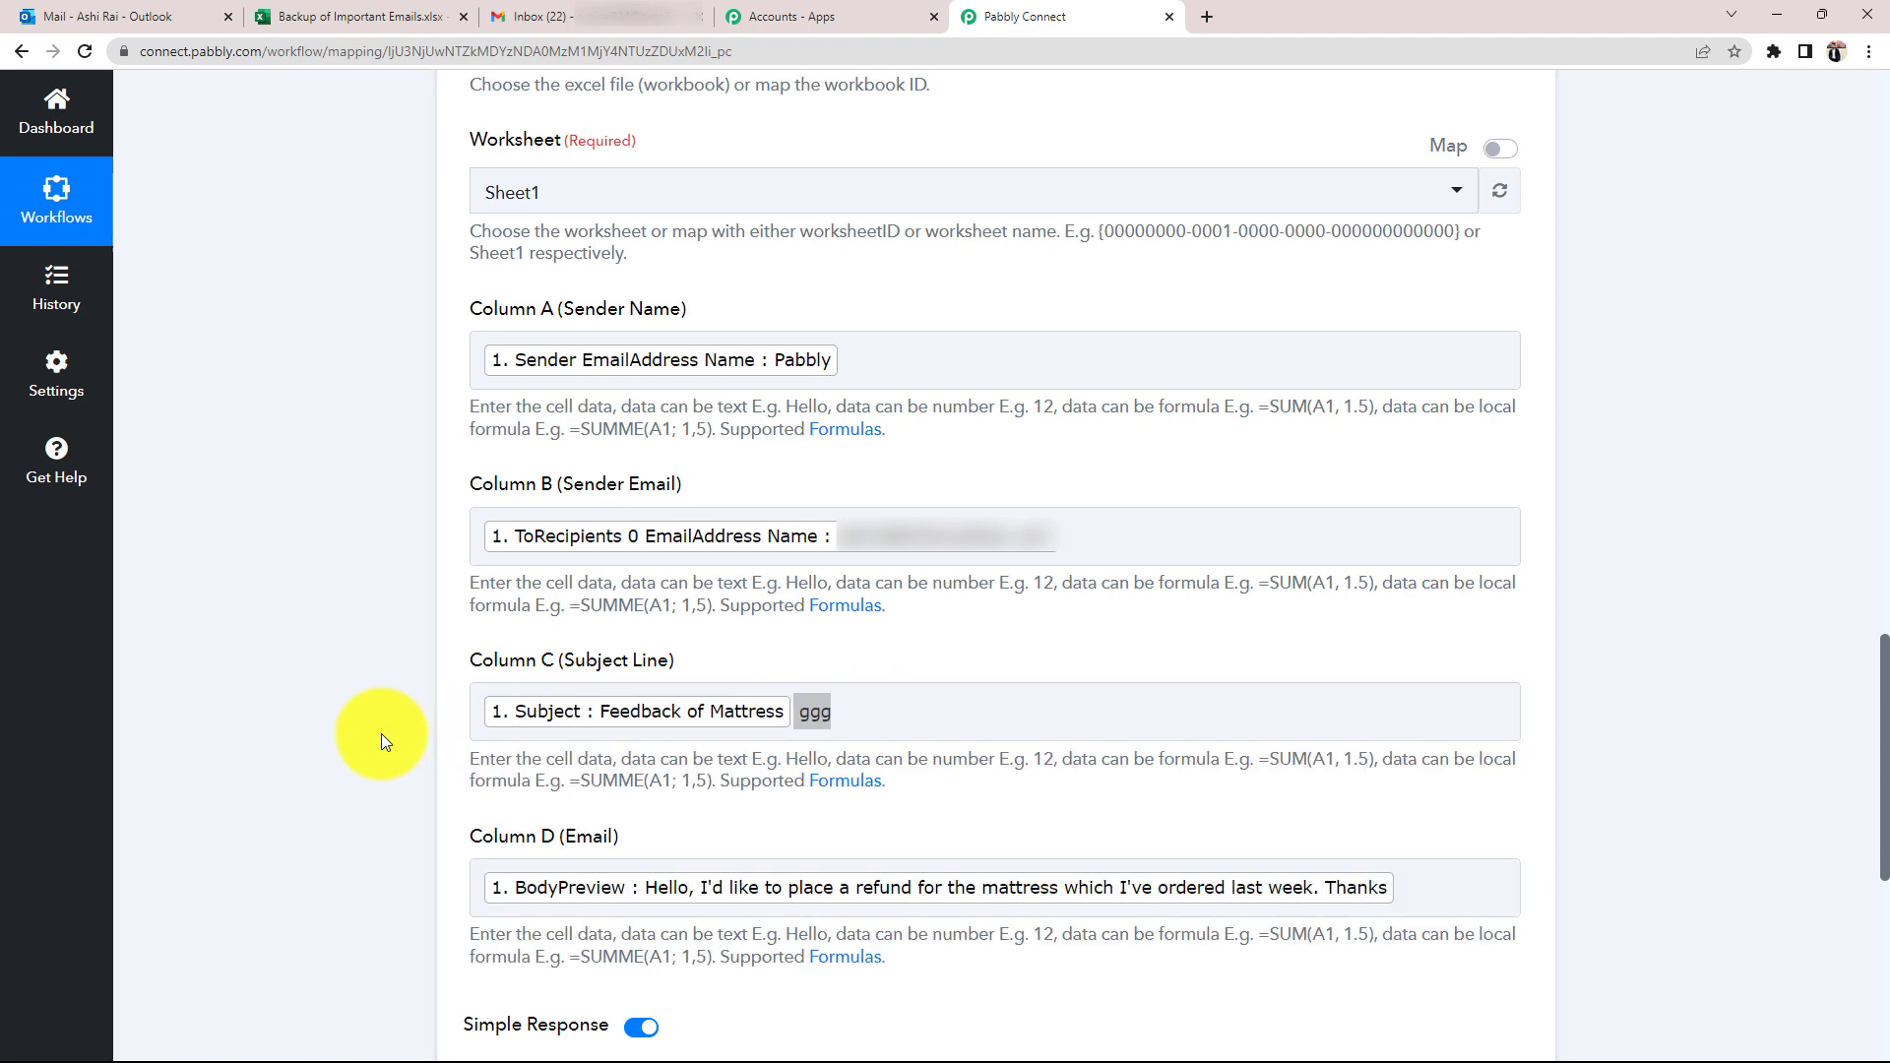
left_click(887, 713)
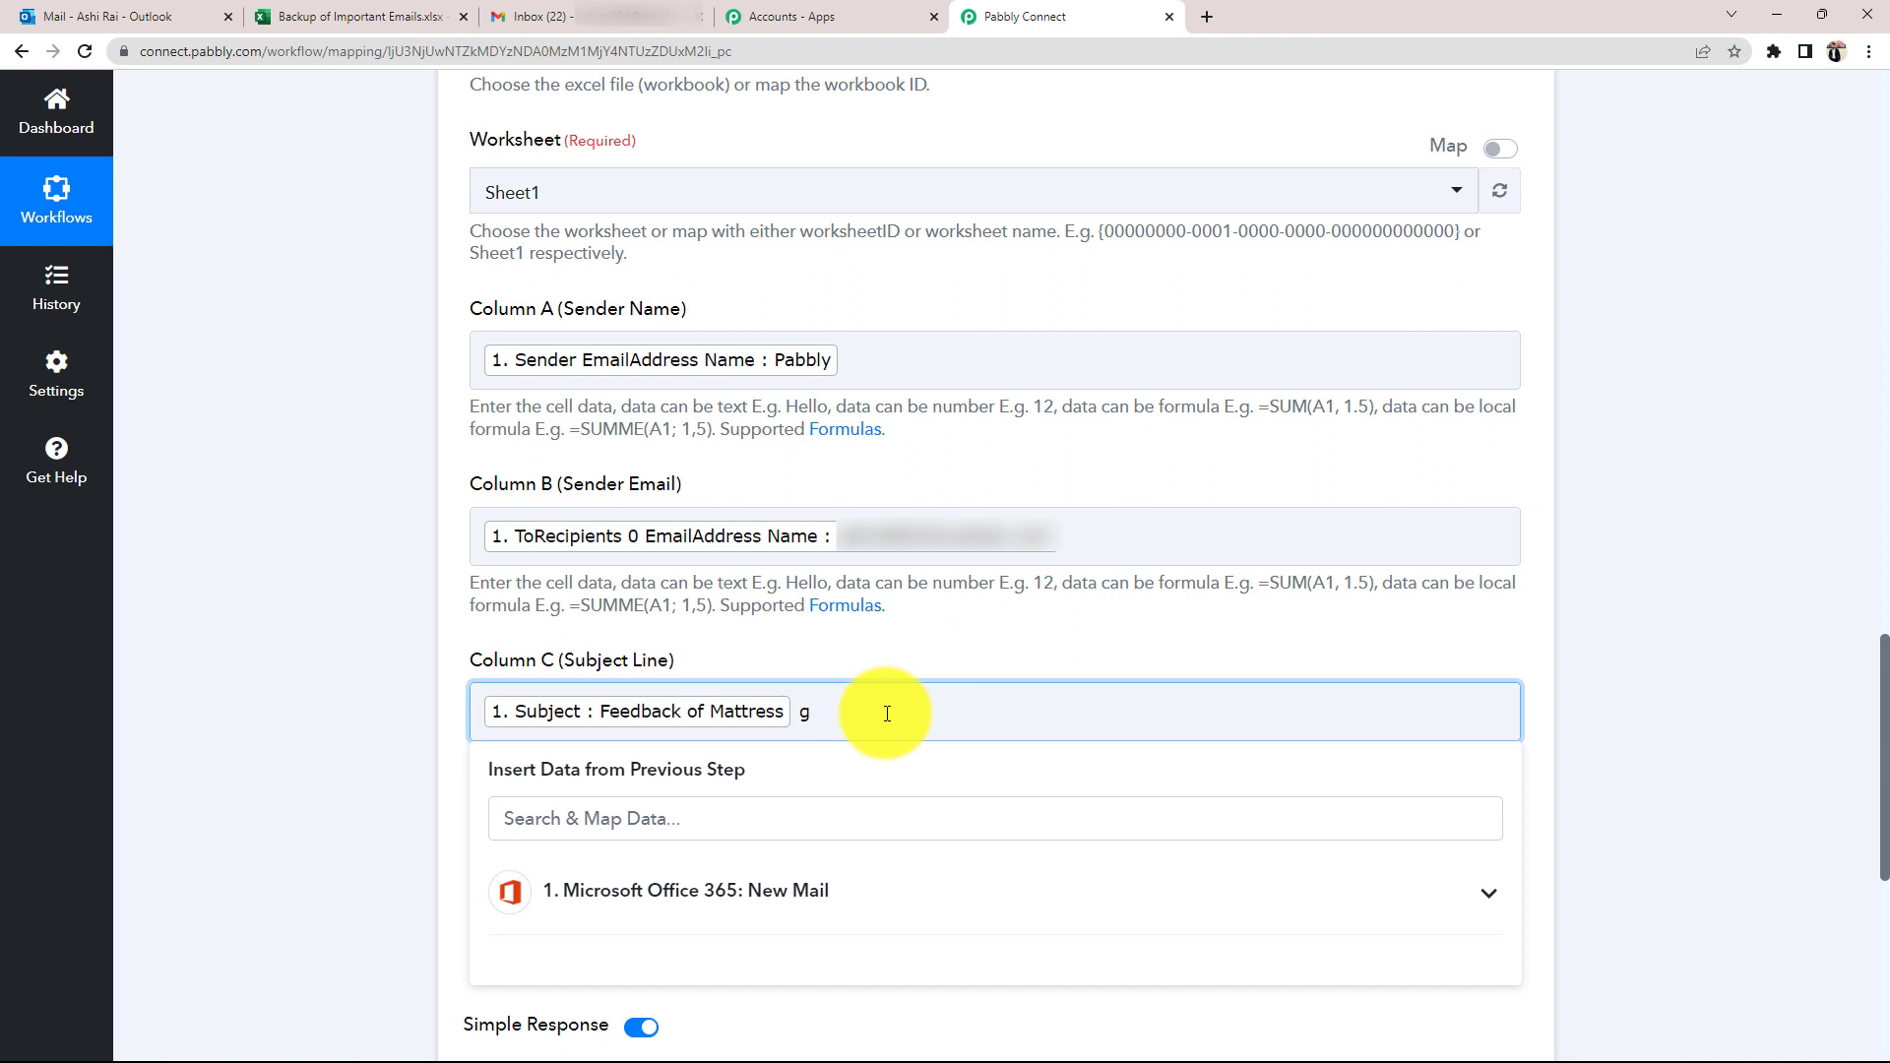
left_click(234, 694)
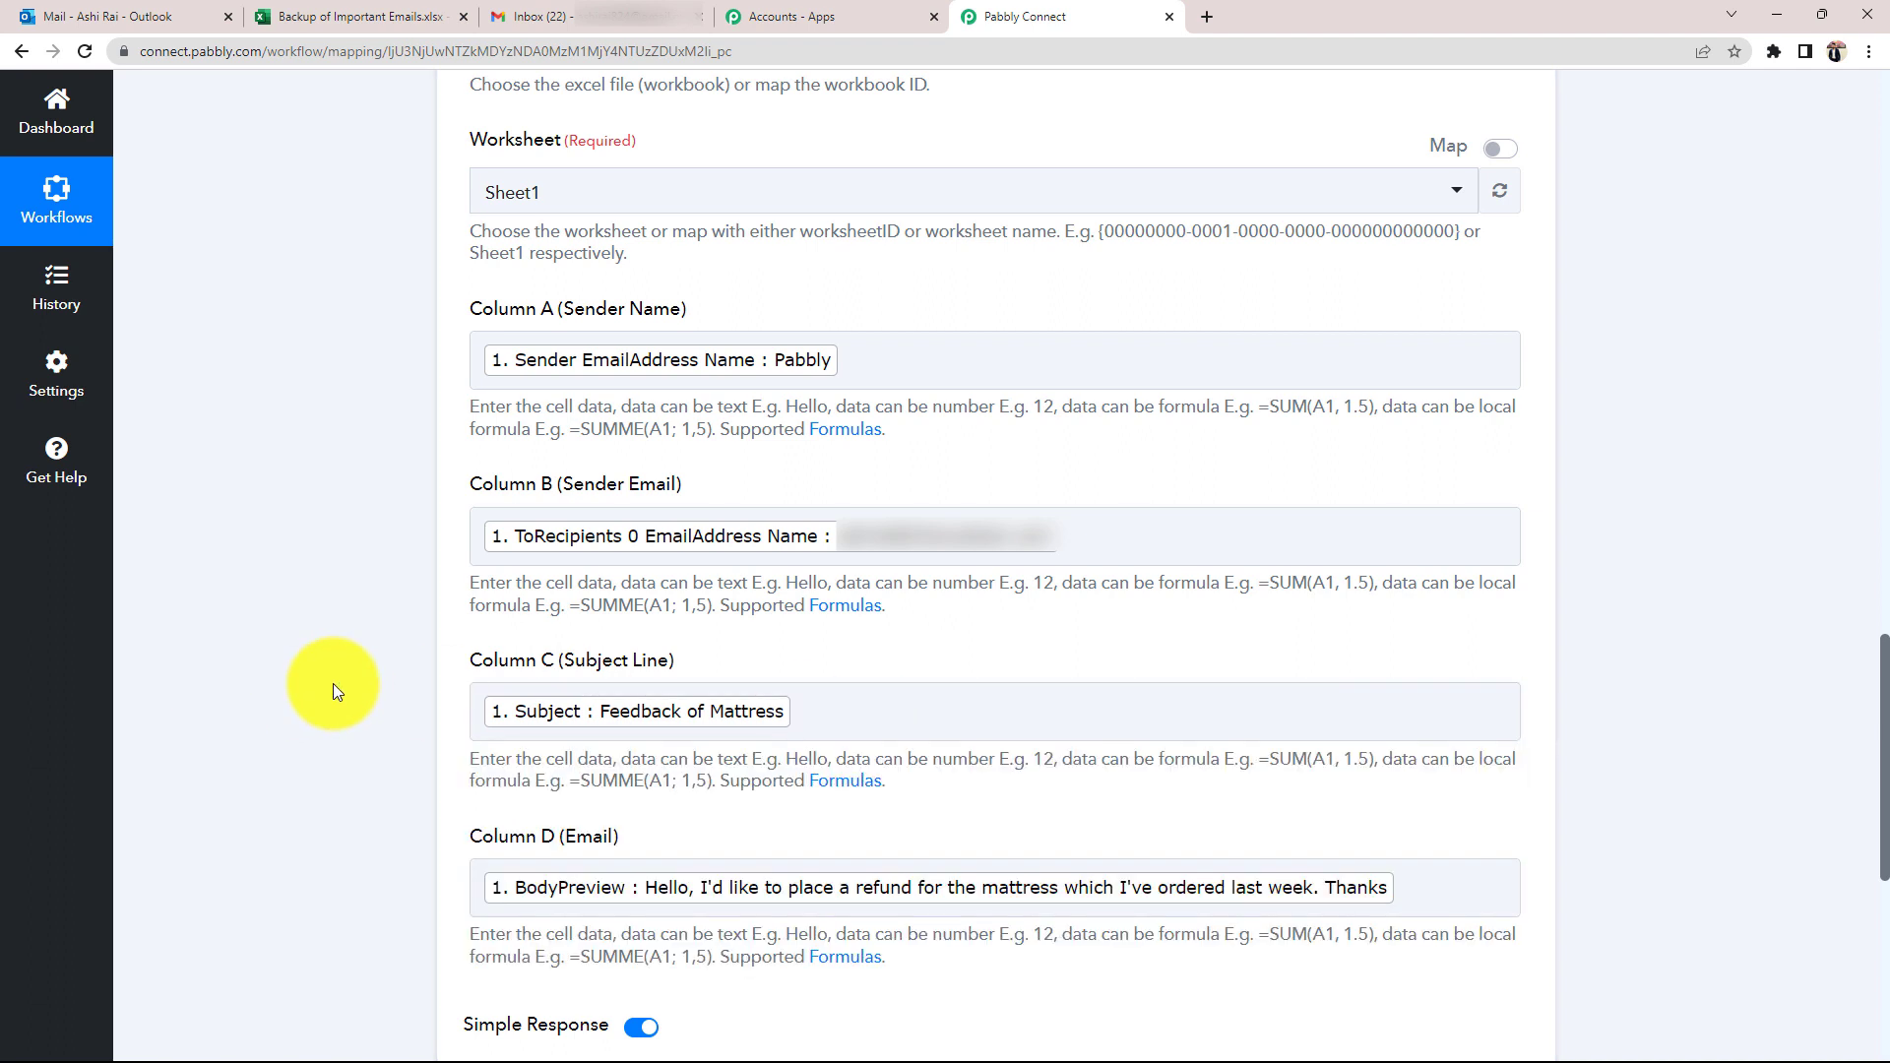
- Save the Add Row To Worksheet action, send a test request, and review the response received
scroll(315, 694, "down", 3)
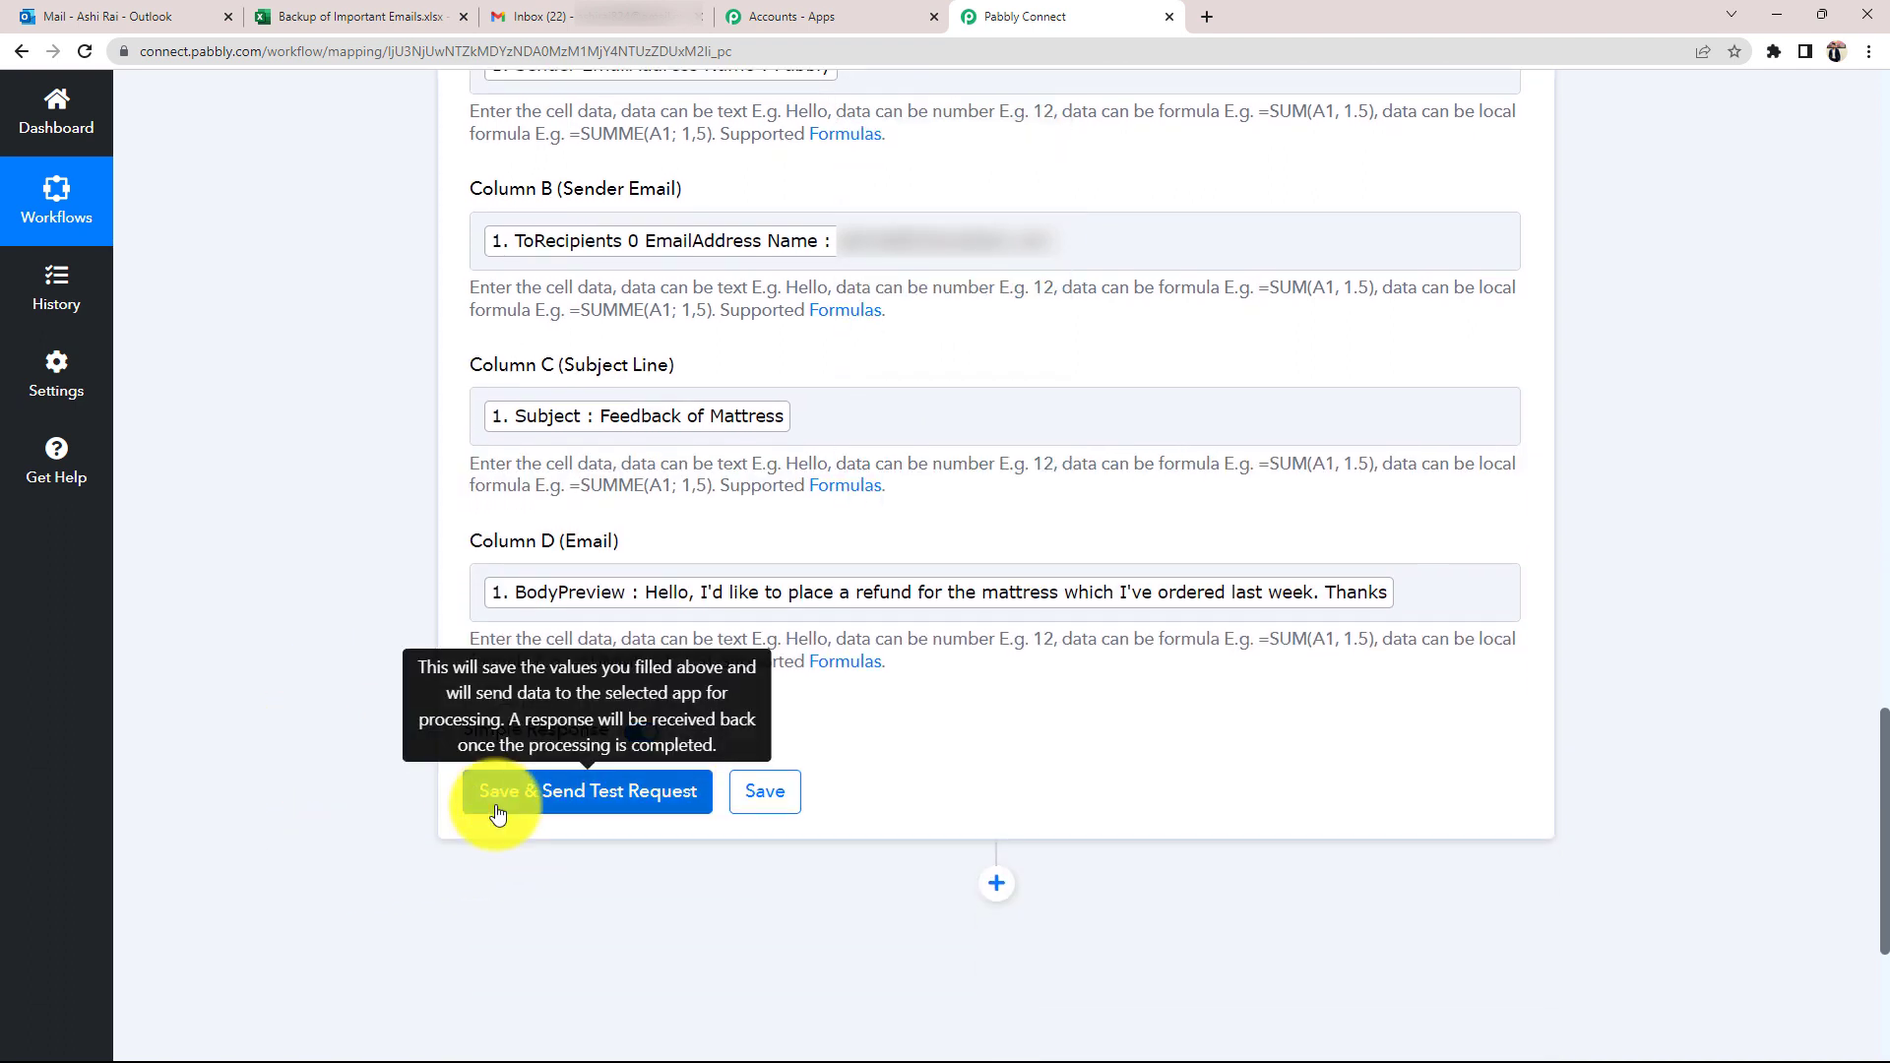
left_click(497, 813)
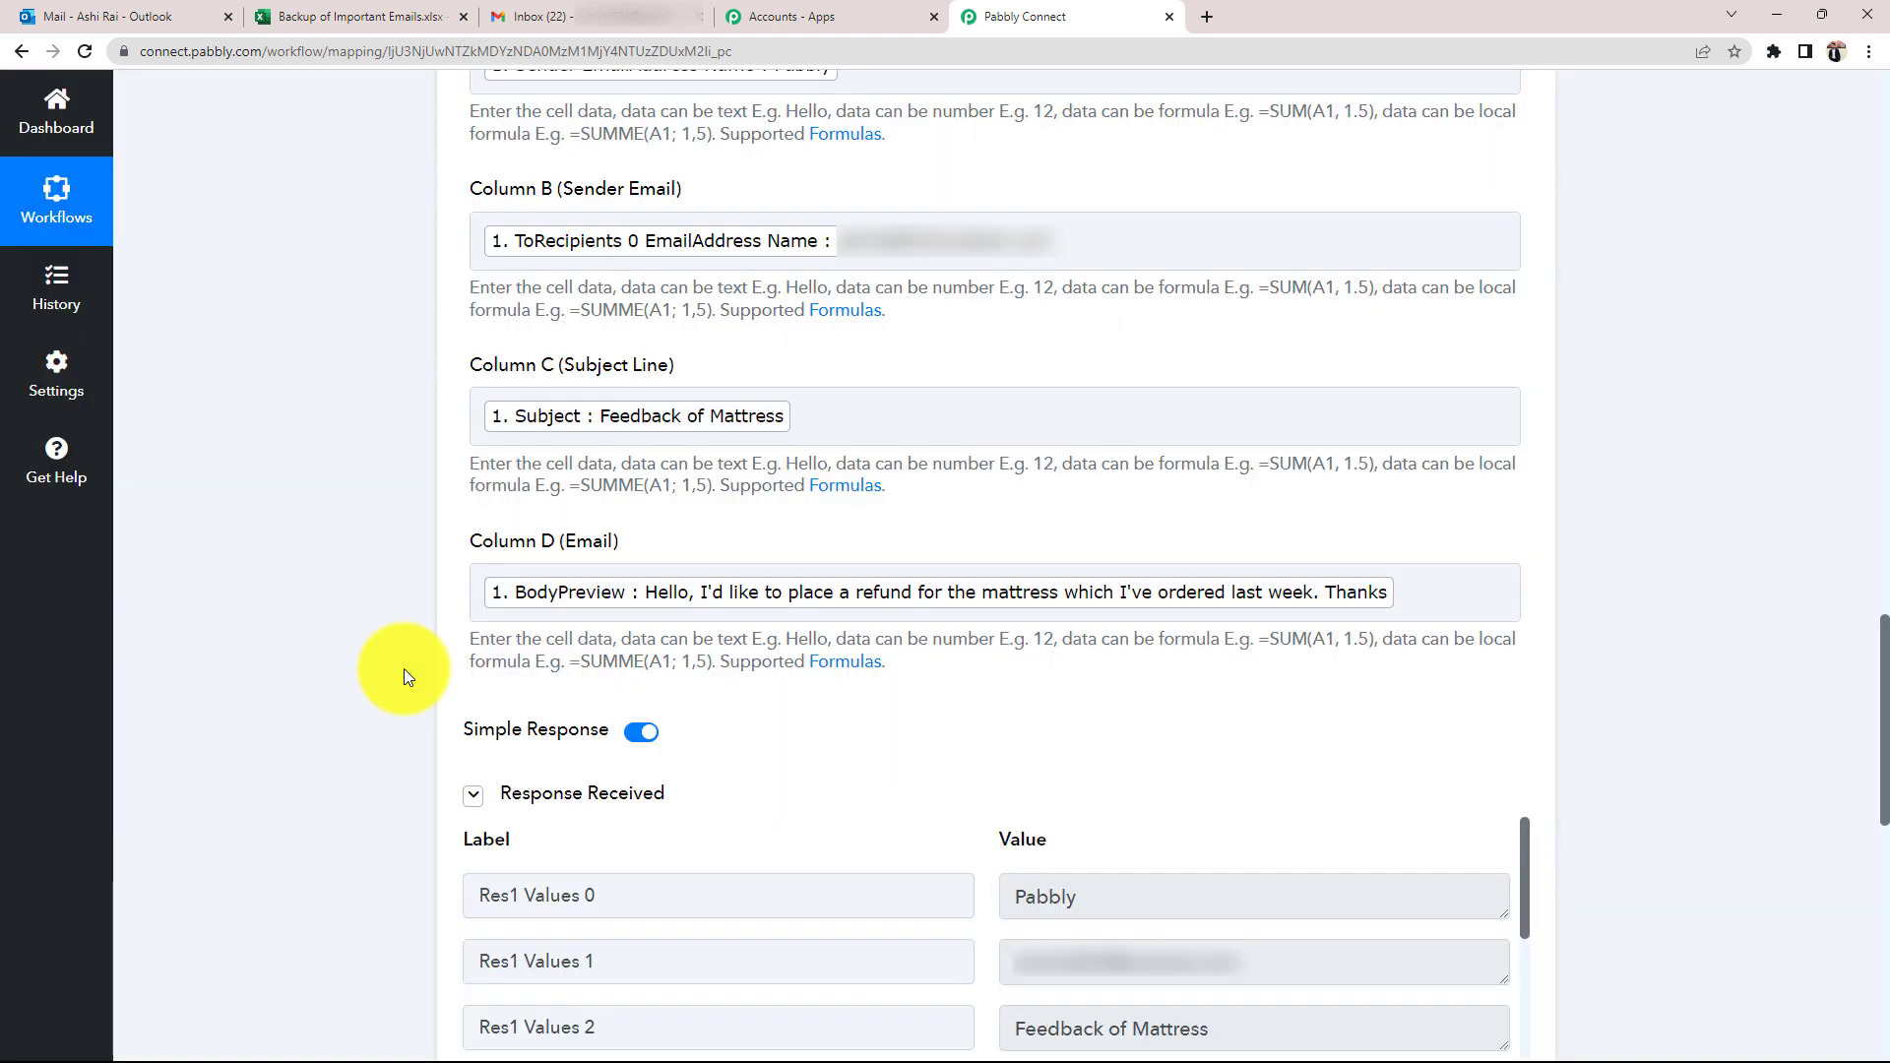
scroll(403, 669, "down", 3)
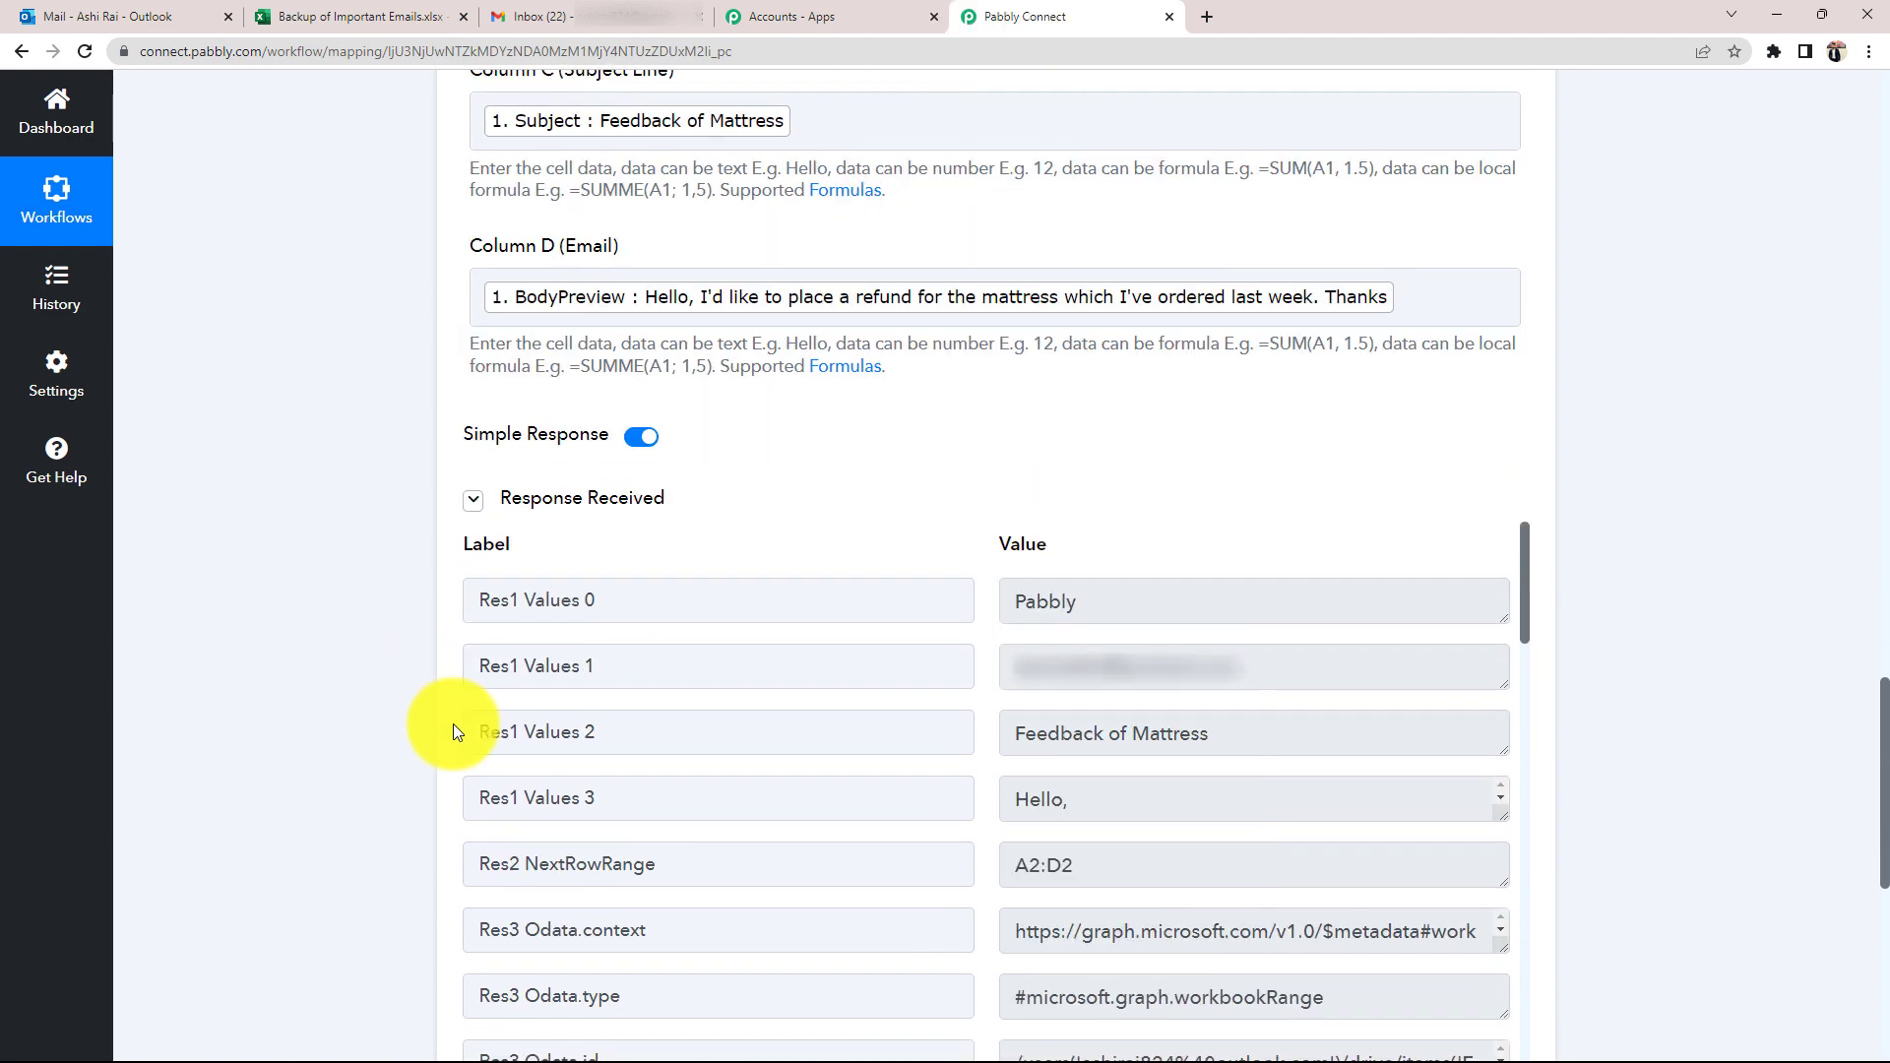
scroll(689, 556, "down", 2)
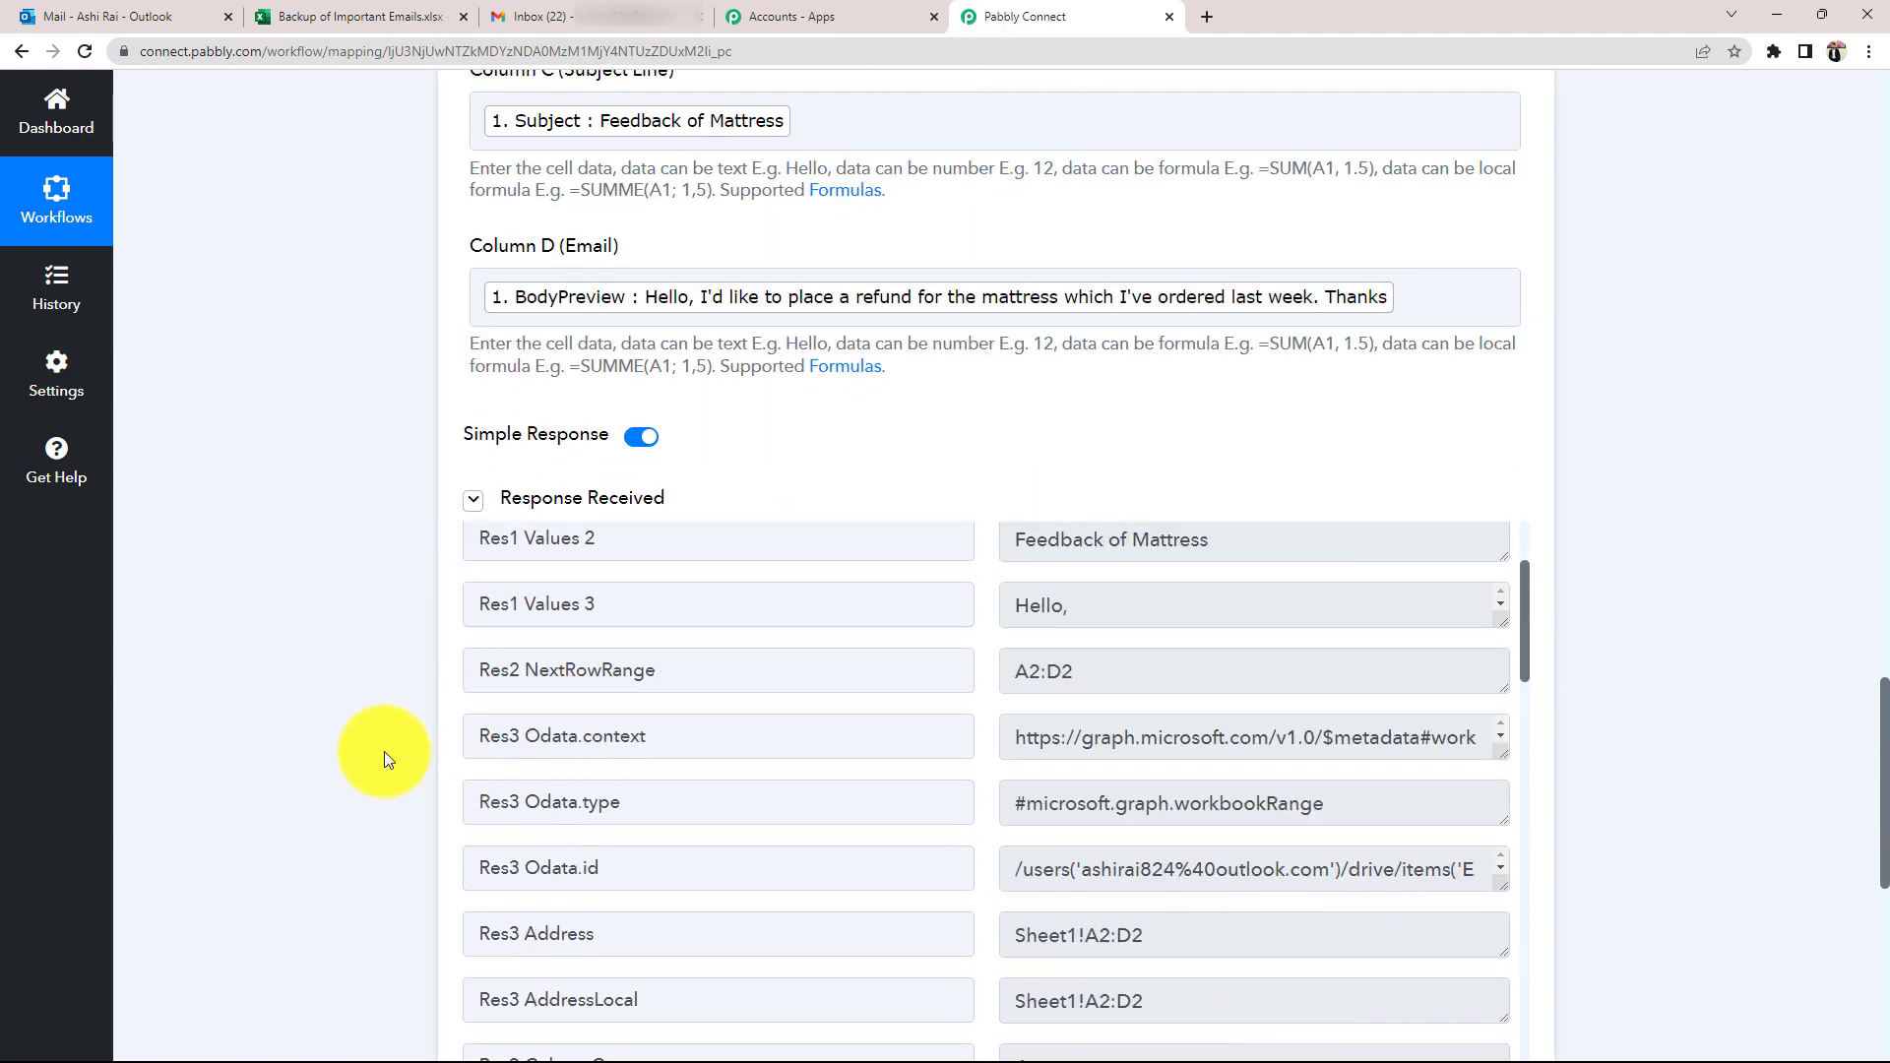
scroll(384, 752, "down", 3)
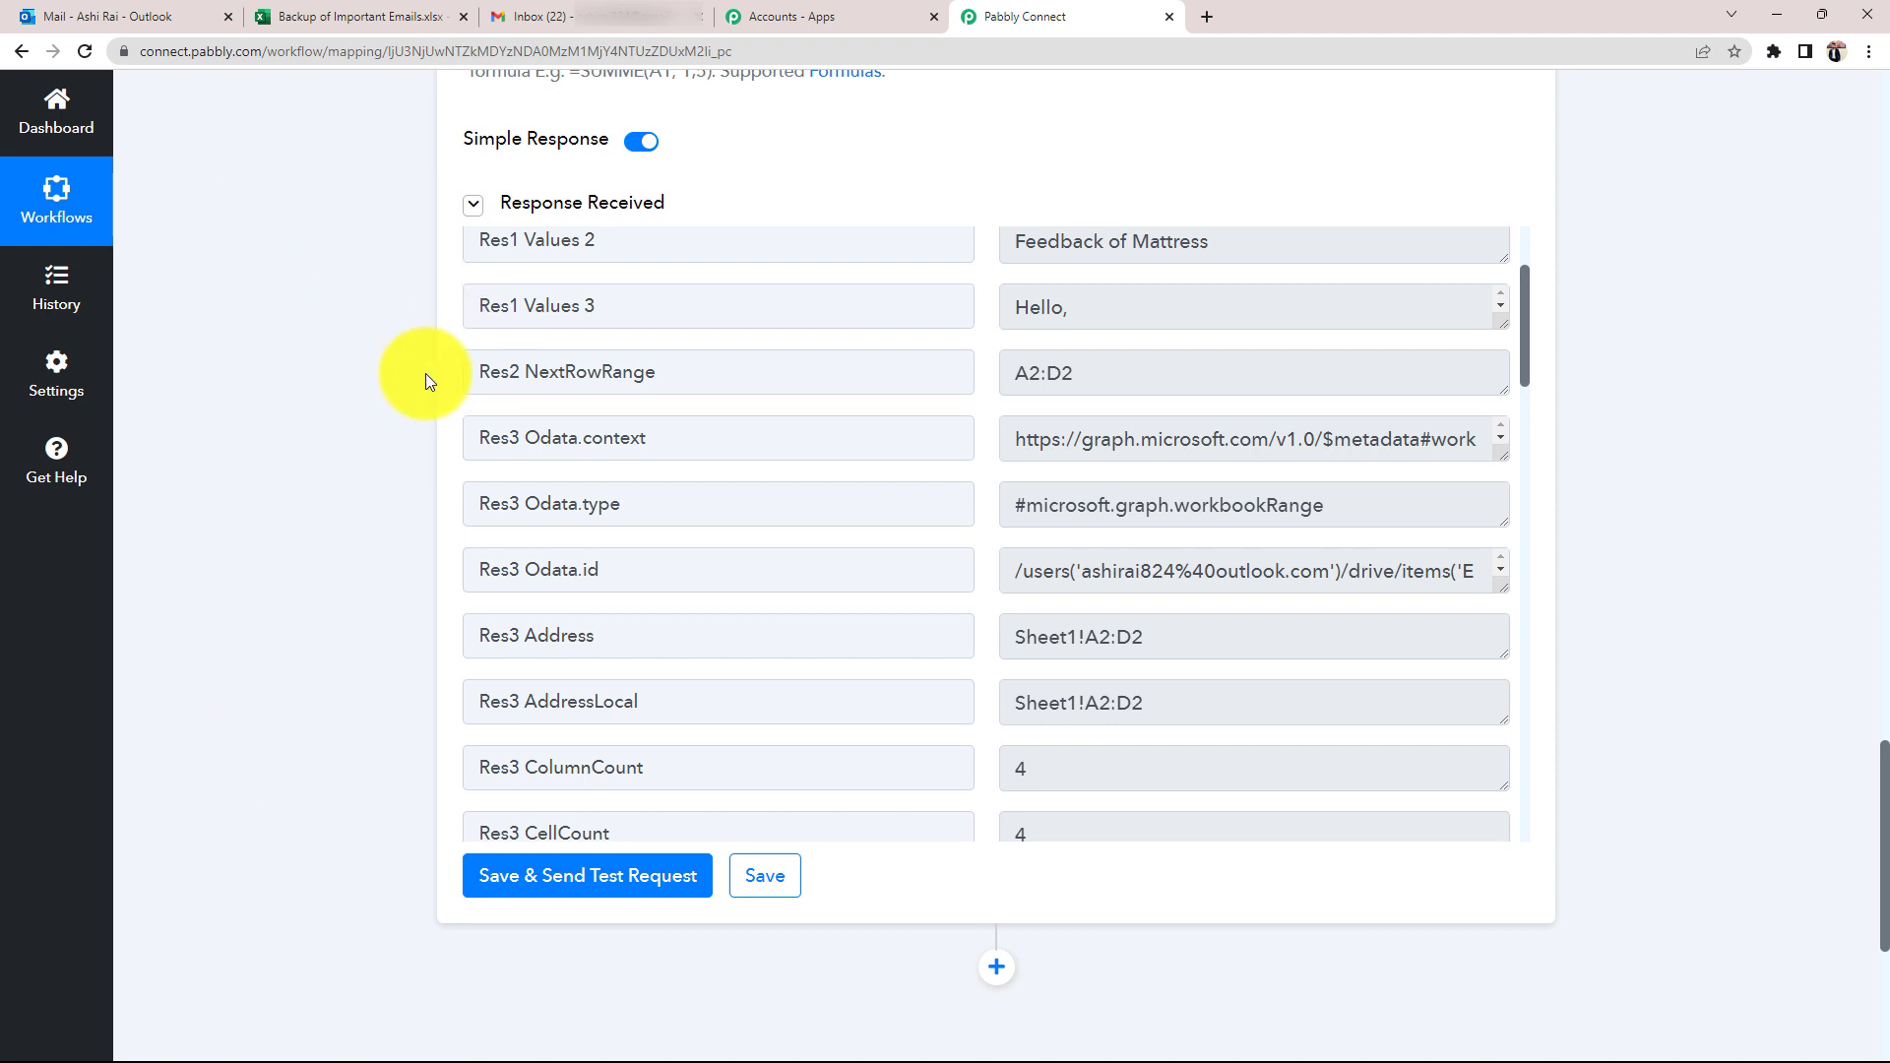
- Switch to the Backup of Important Emails workbook in Excel and reload it to check for the test row
left_click(379, 17)
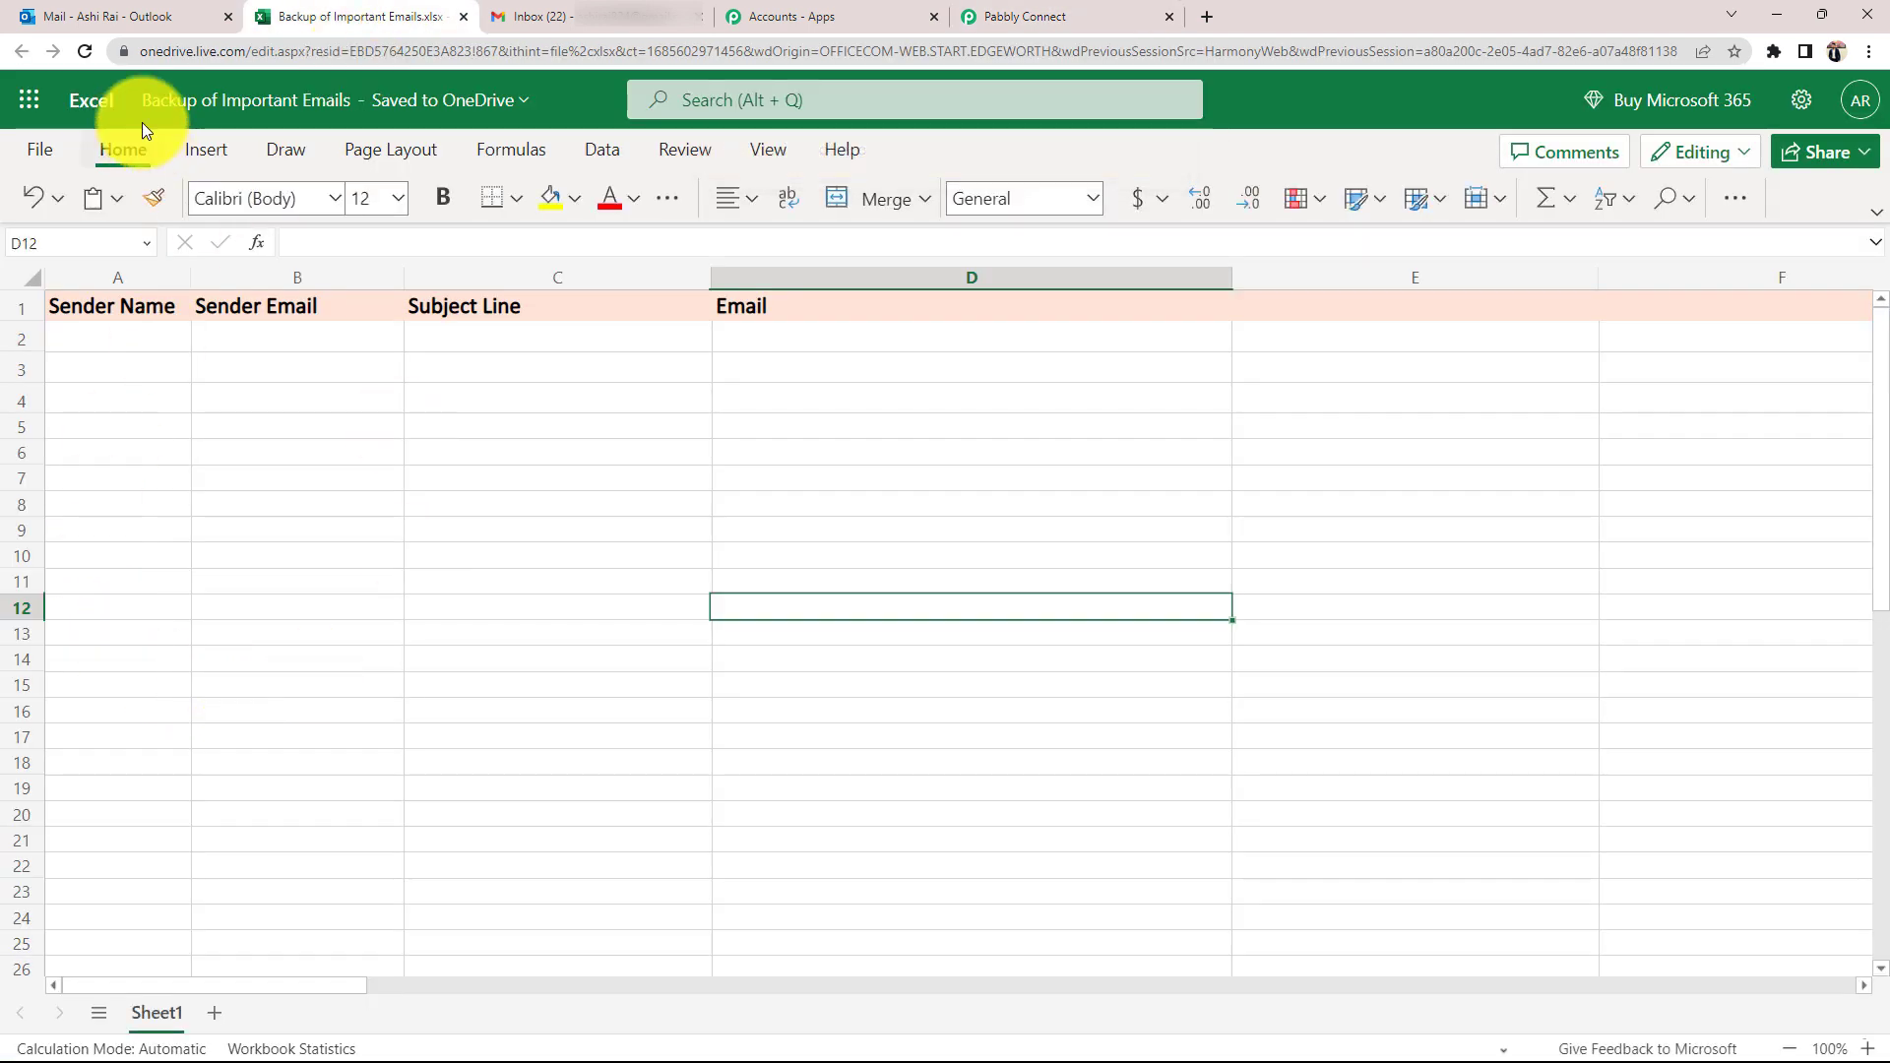
left_click(82, 49)
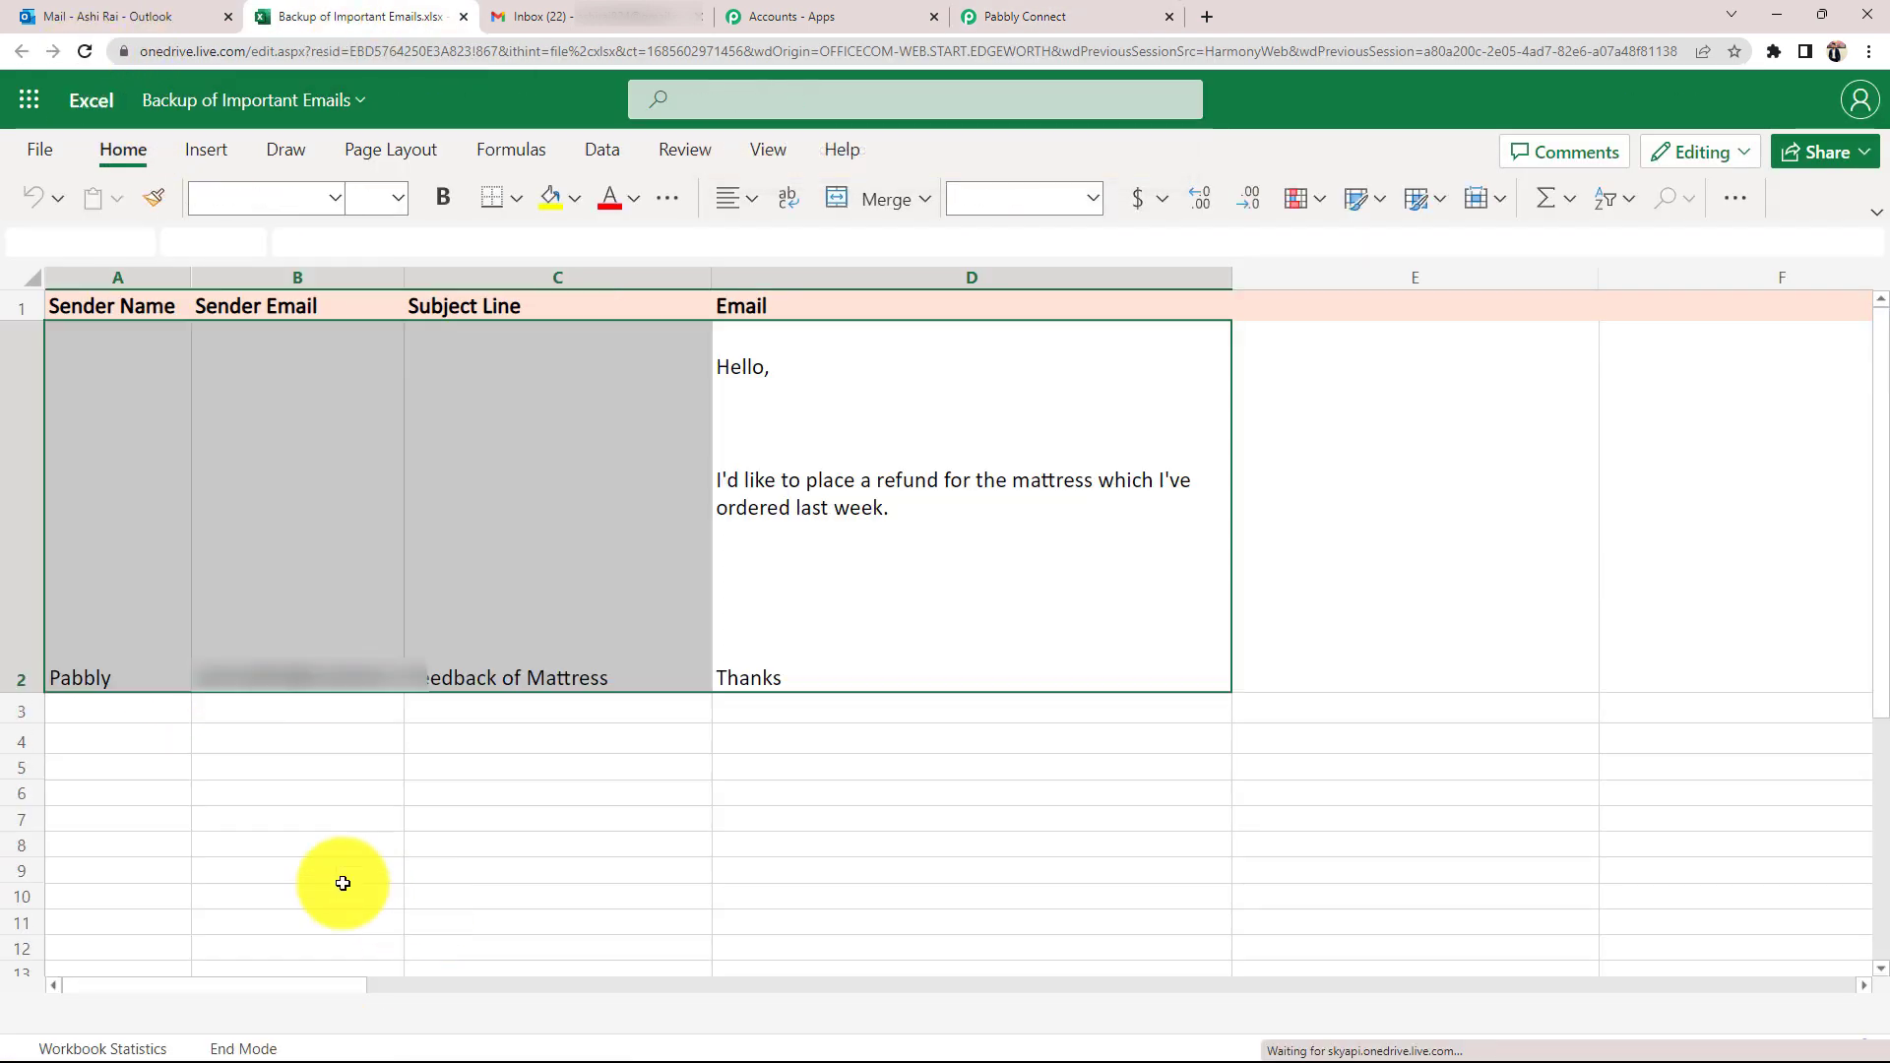
left_click(273, 812)
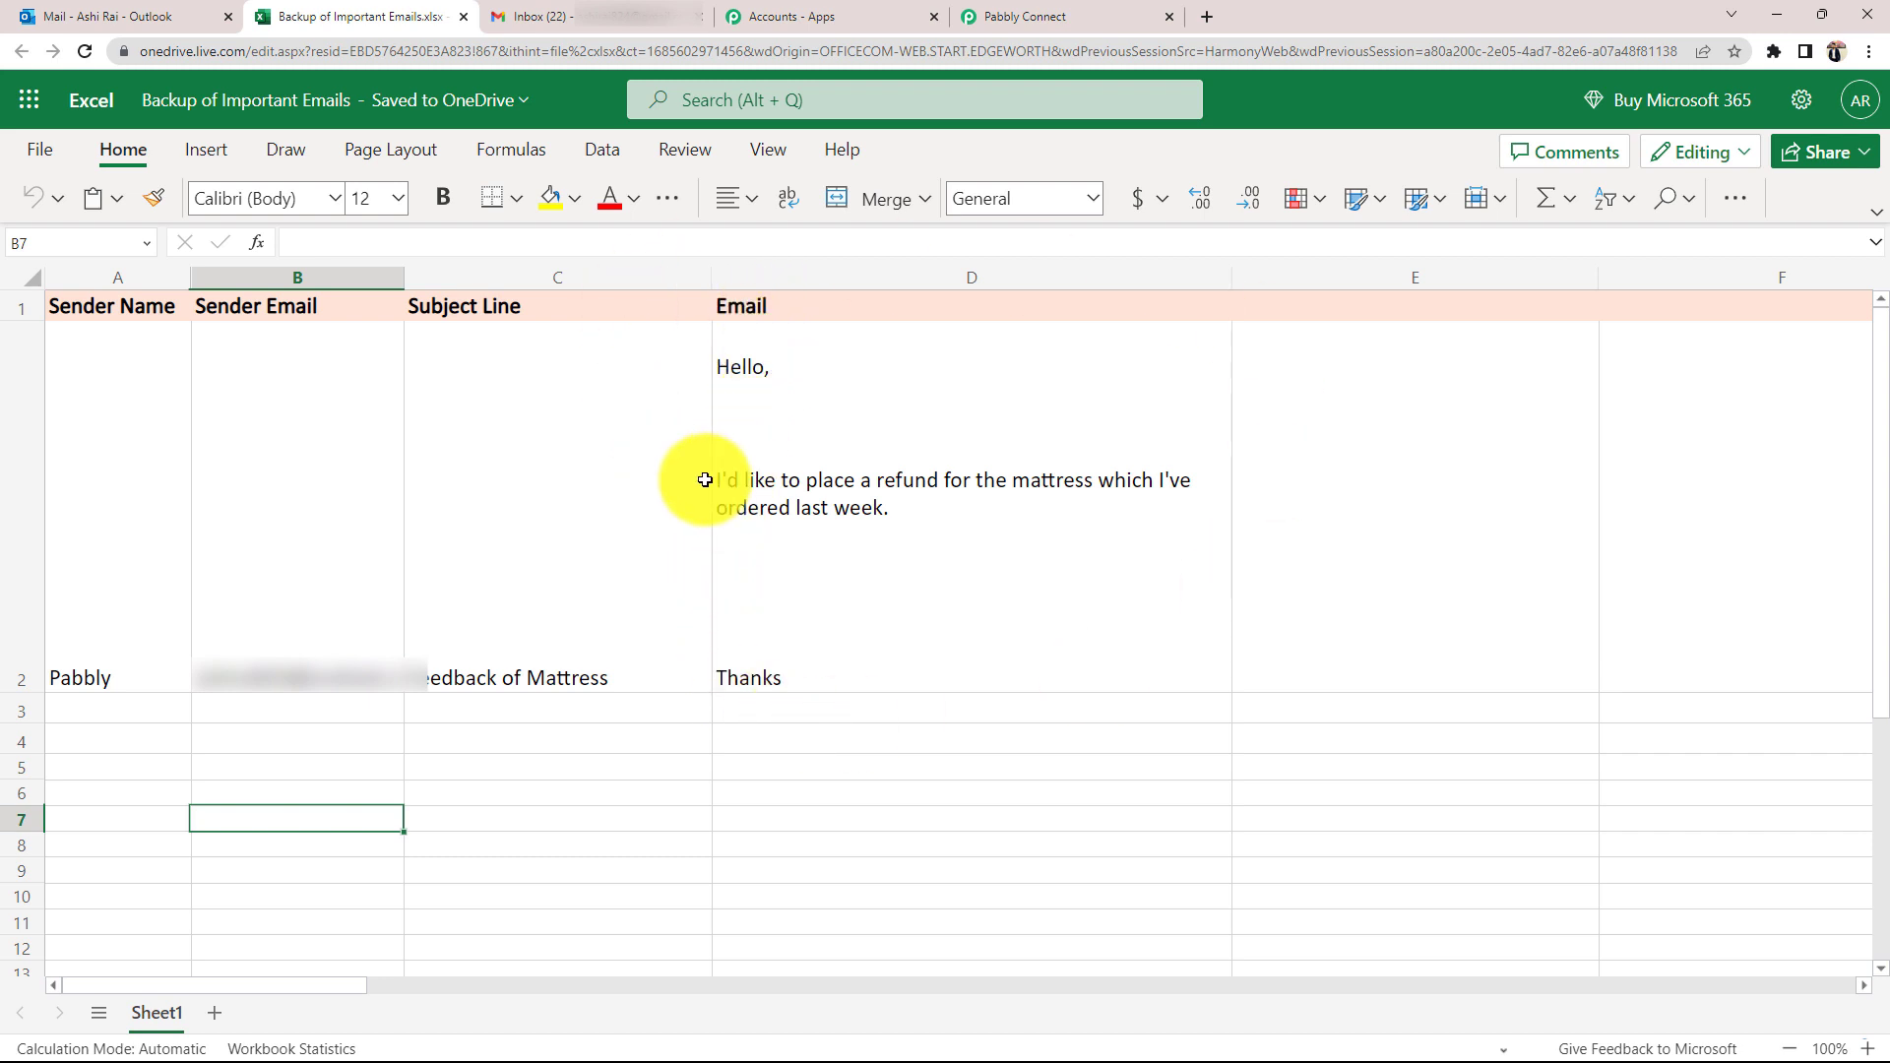
- Return to Pabbly Connect and save the Microsoft Excel action
left_click(1092, 16)
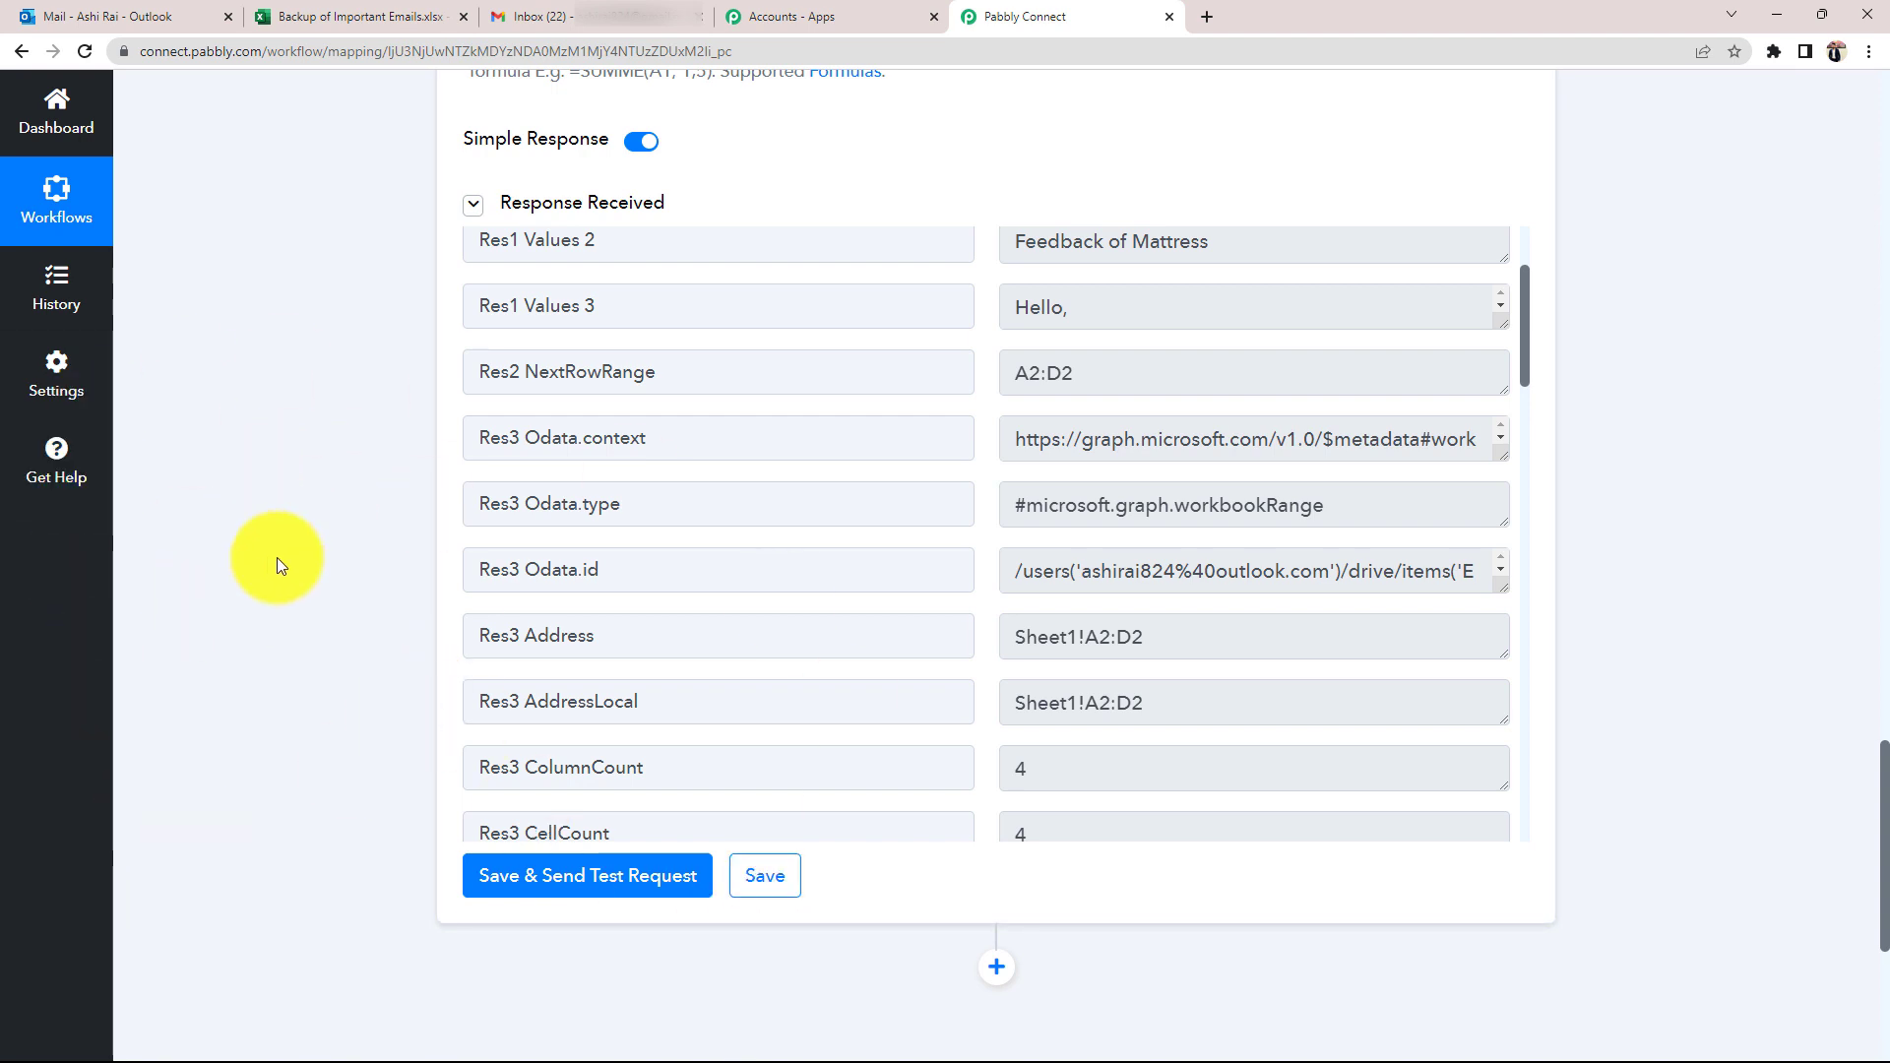
left_click(767, 875)
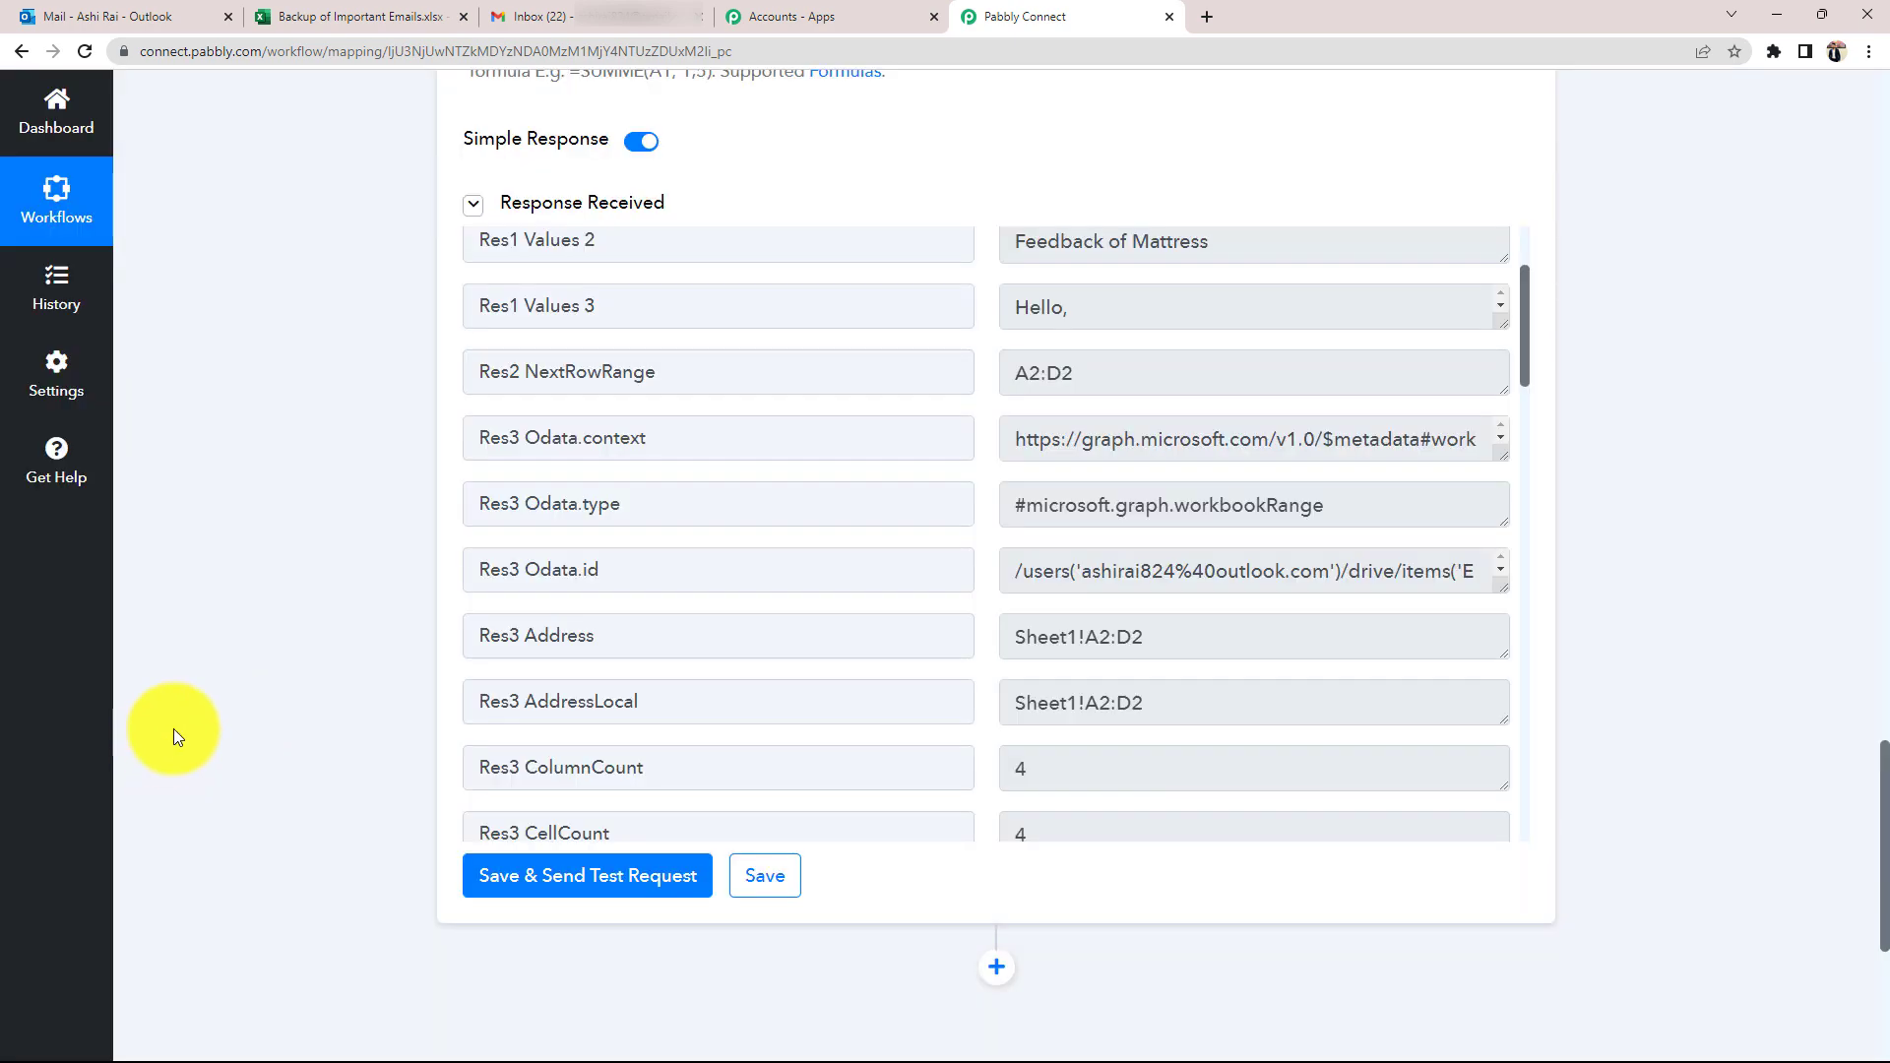
- Review the New Mail trigger and Microsoft Excel action settings, and collapse both workflow steps
scroll(173, 736, "up", 10)
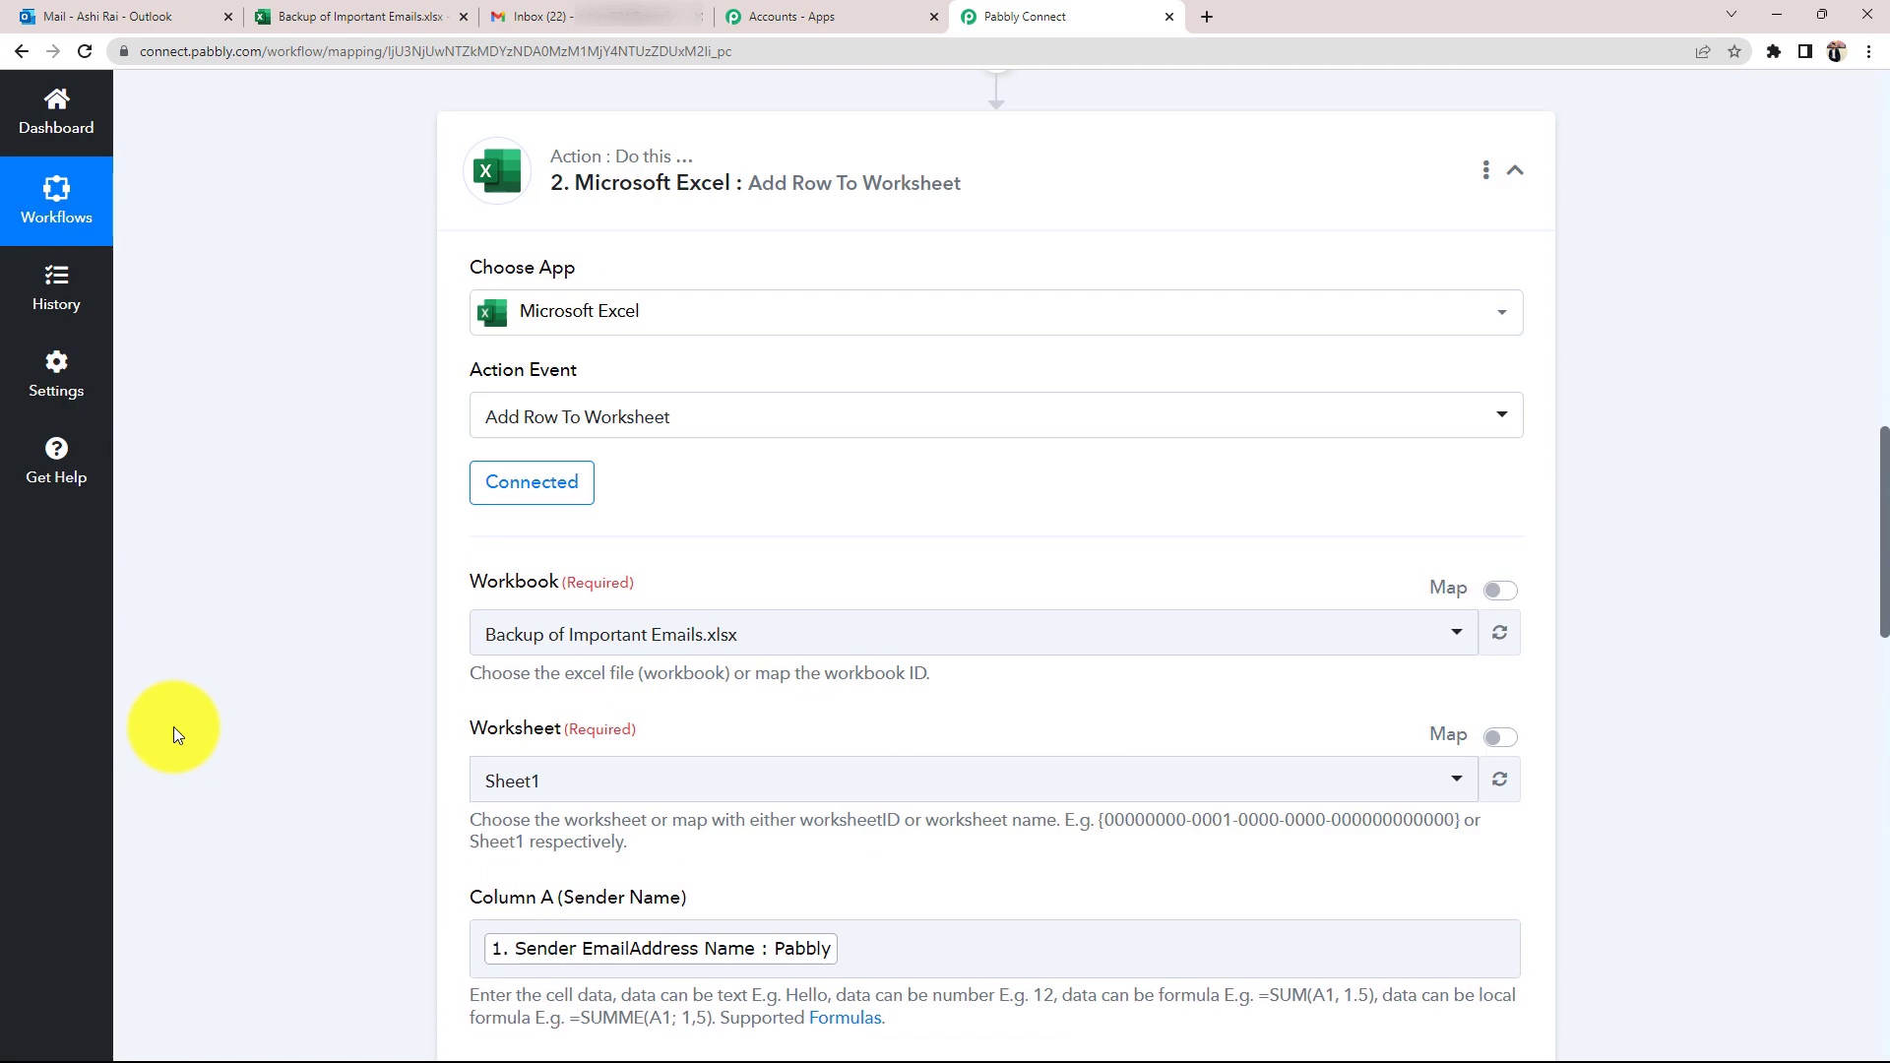
scroll(173, 726, "up", 12)
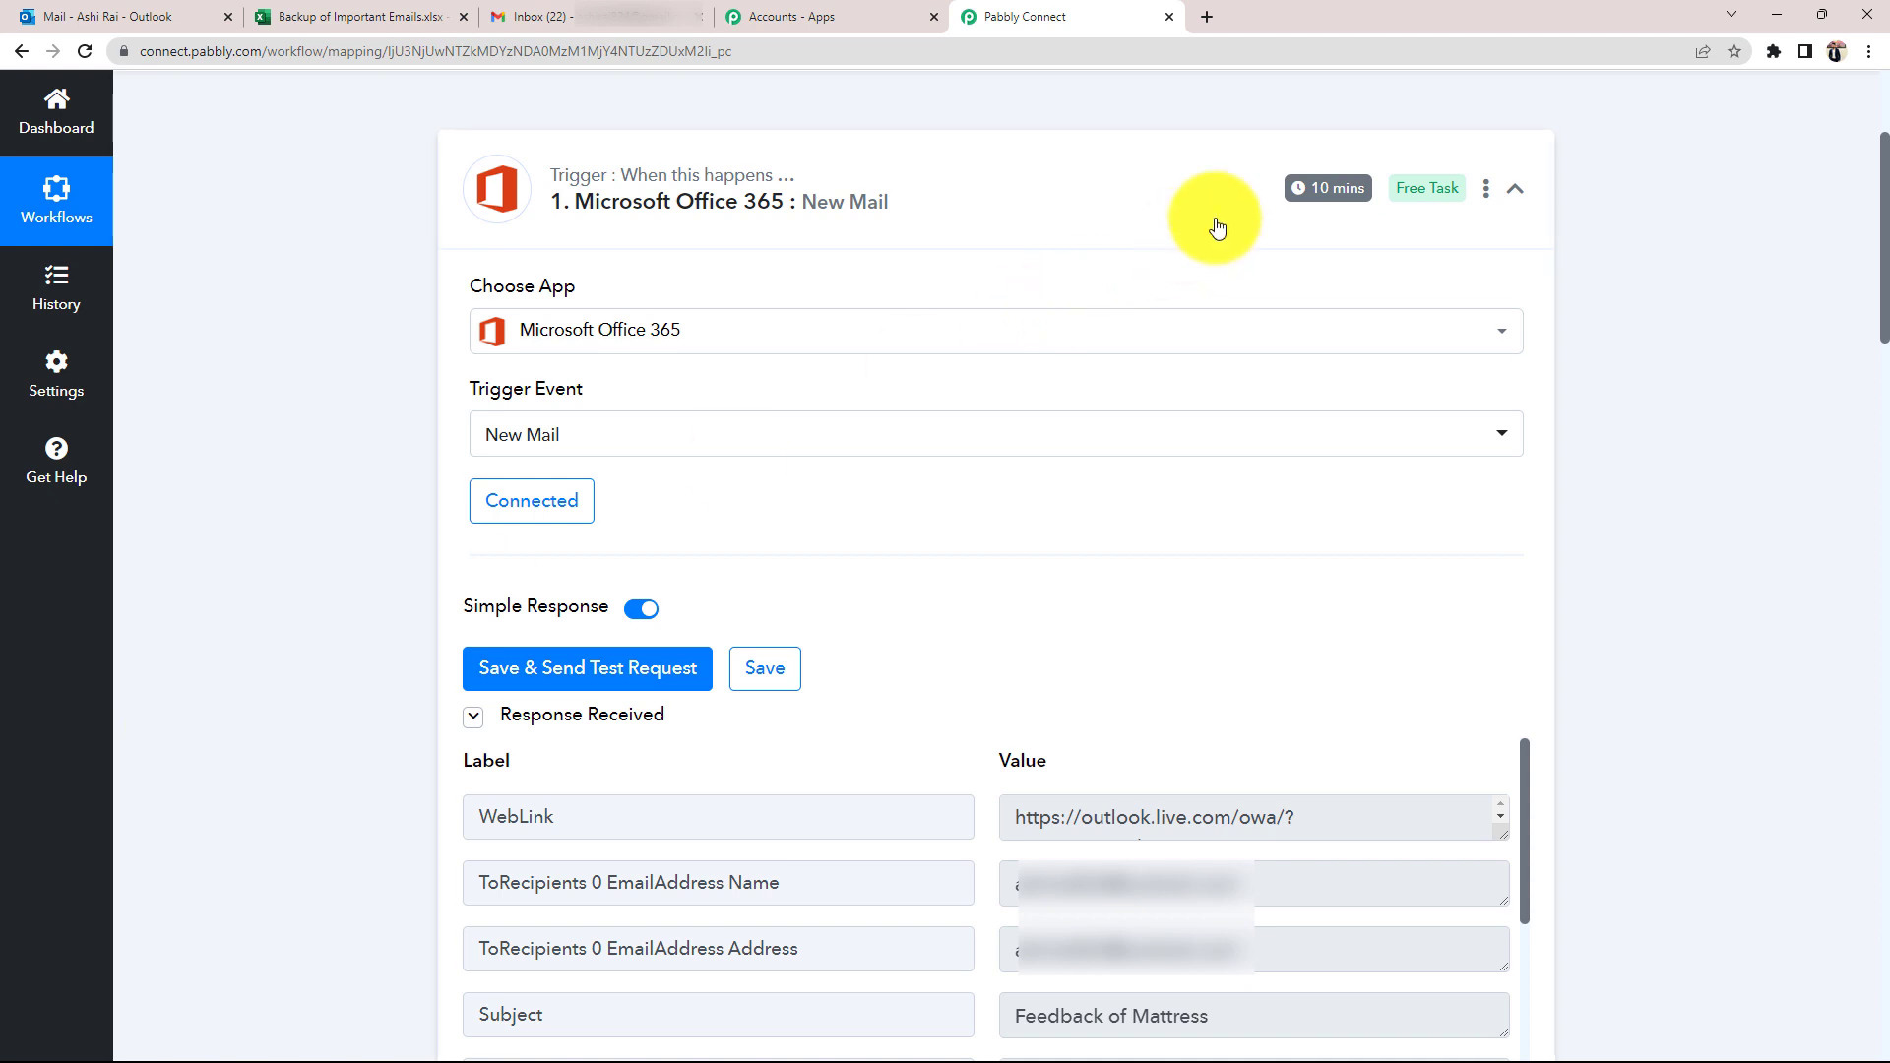
scroll(751, 202, "up", 3)
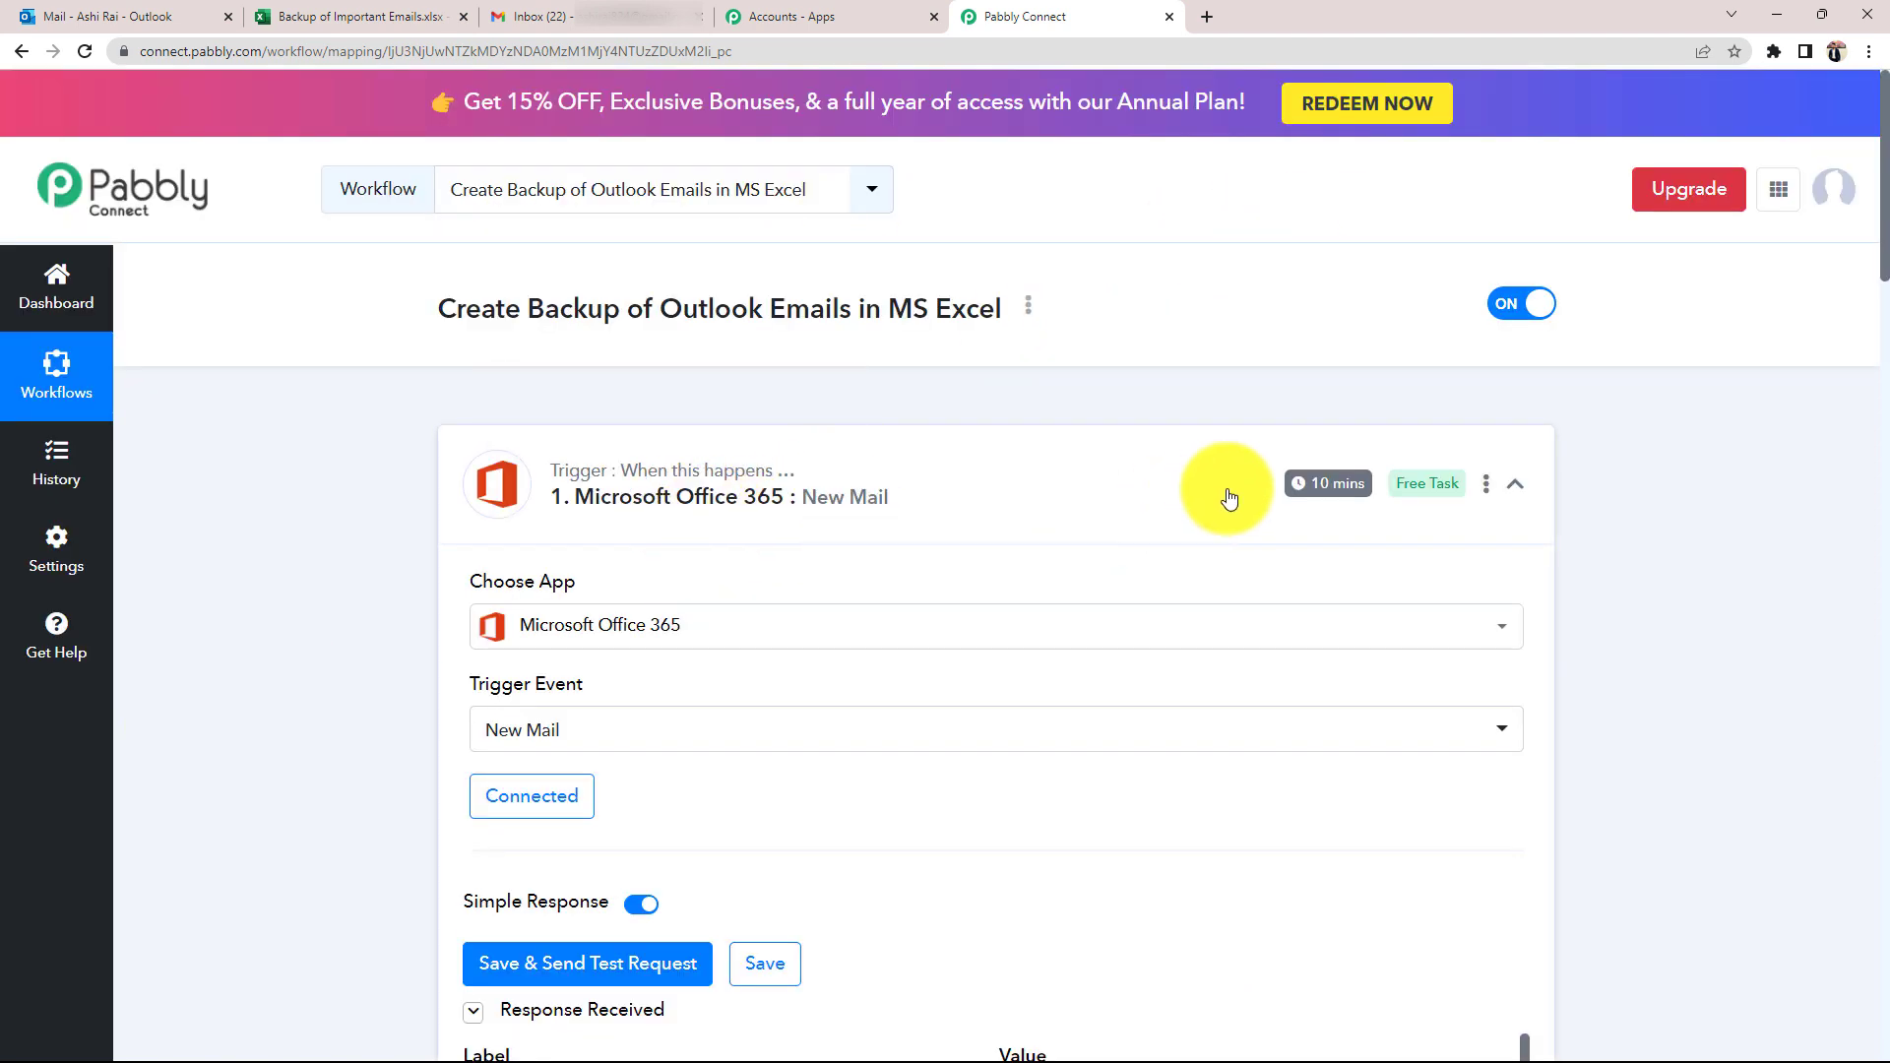
scroll(441, 729, "down", 10)
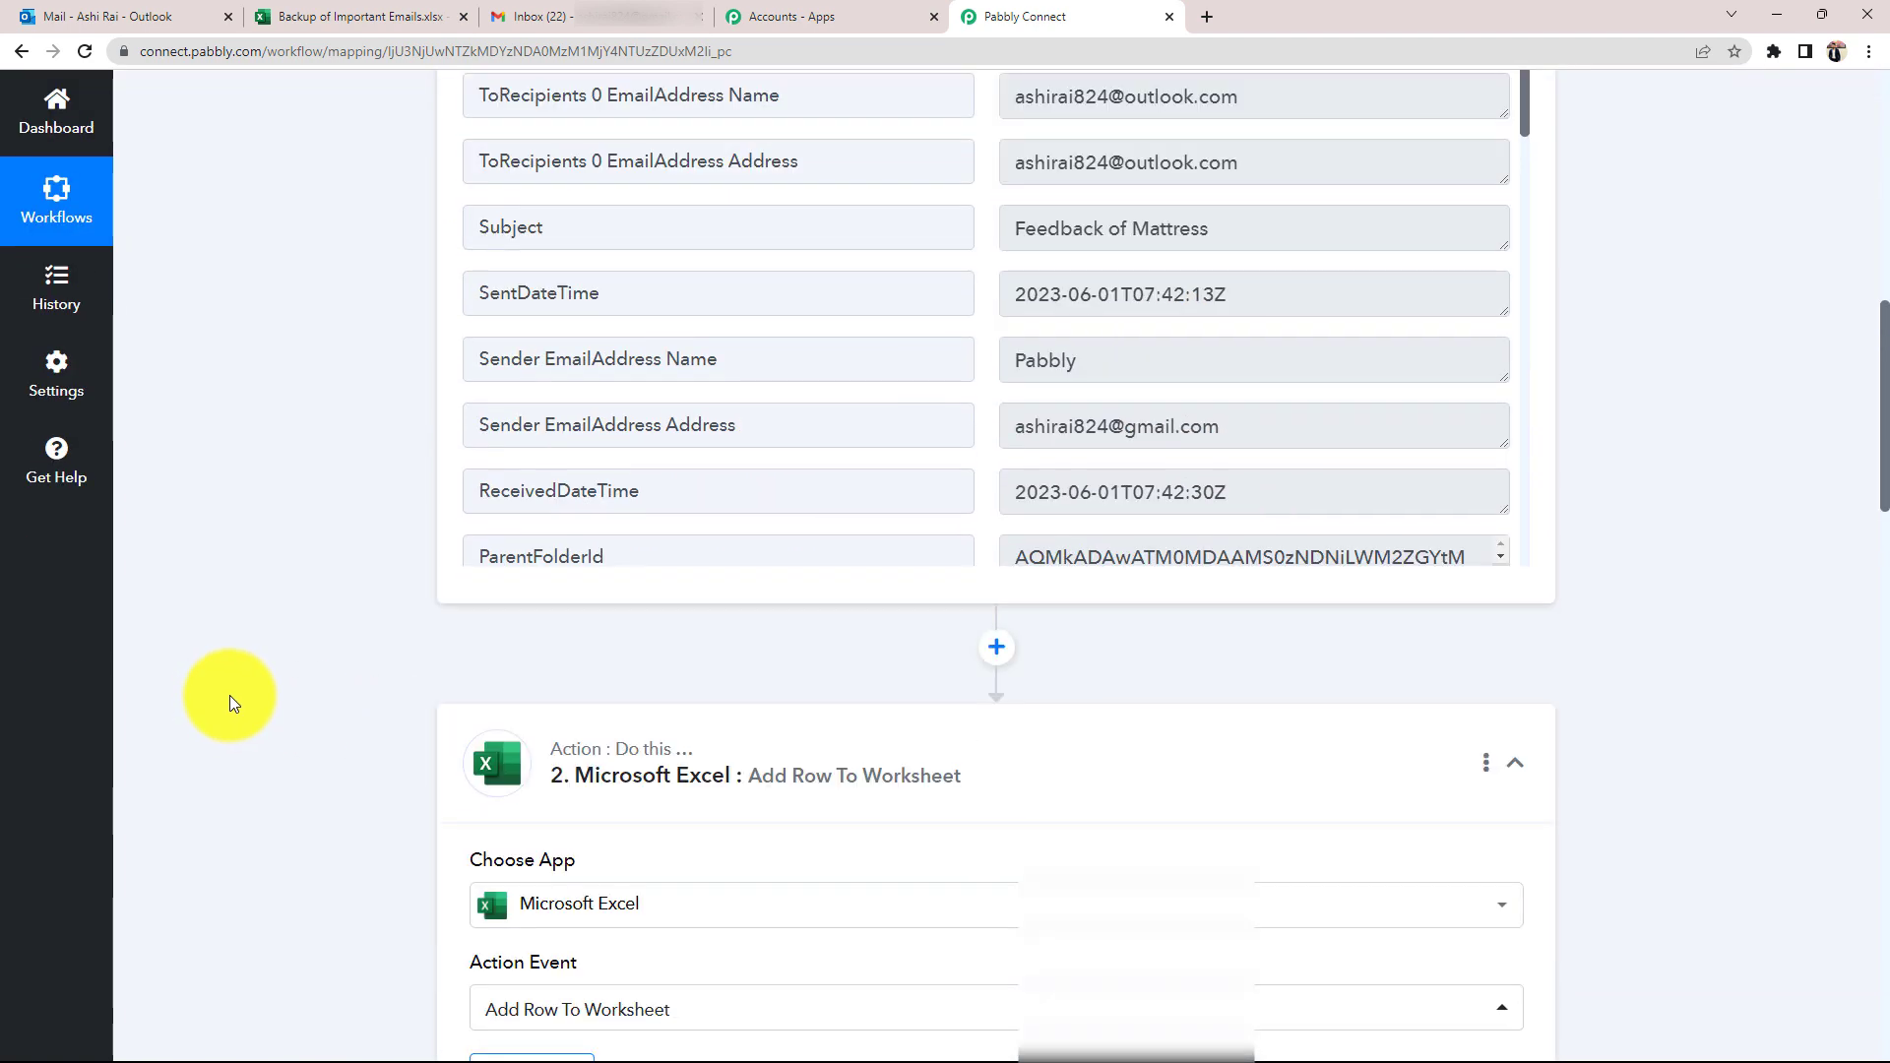
scroll(229, 695, "down", 2)
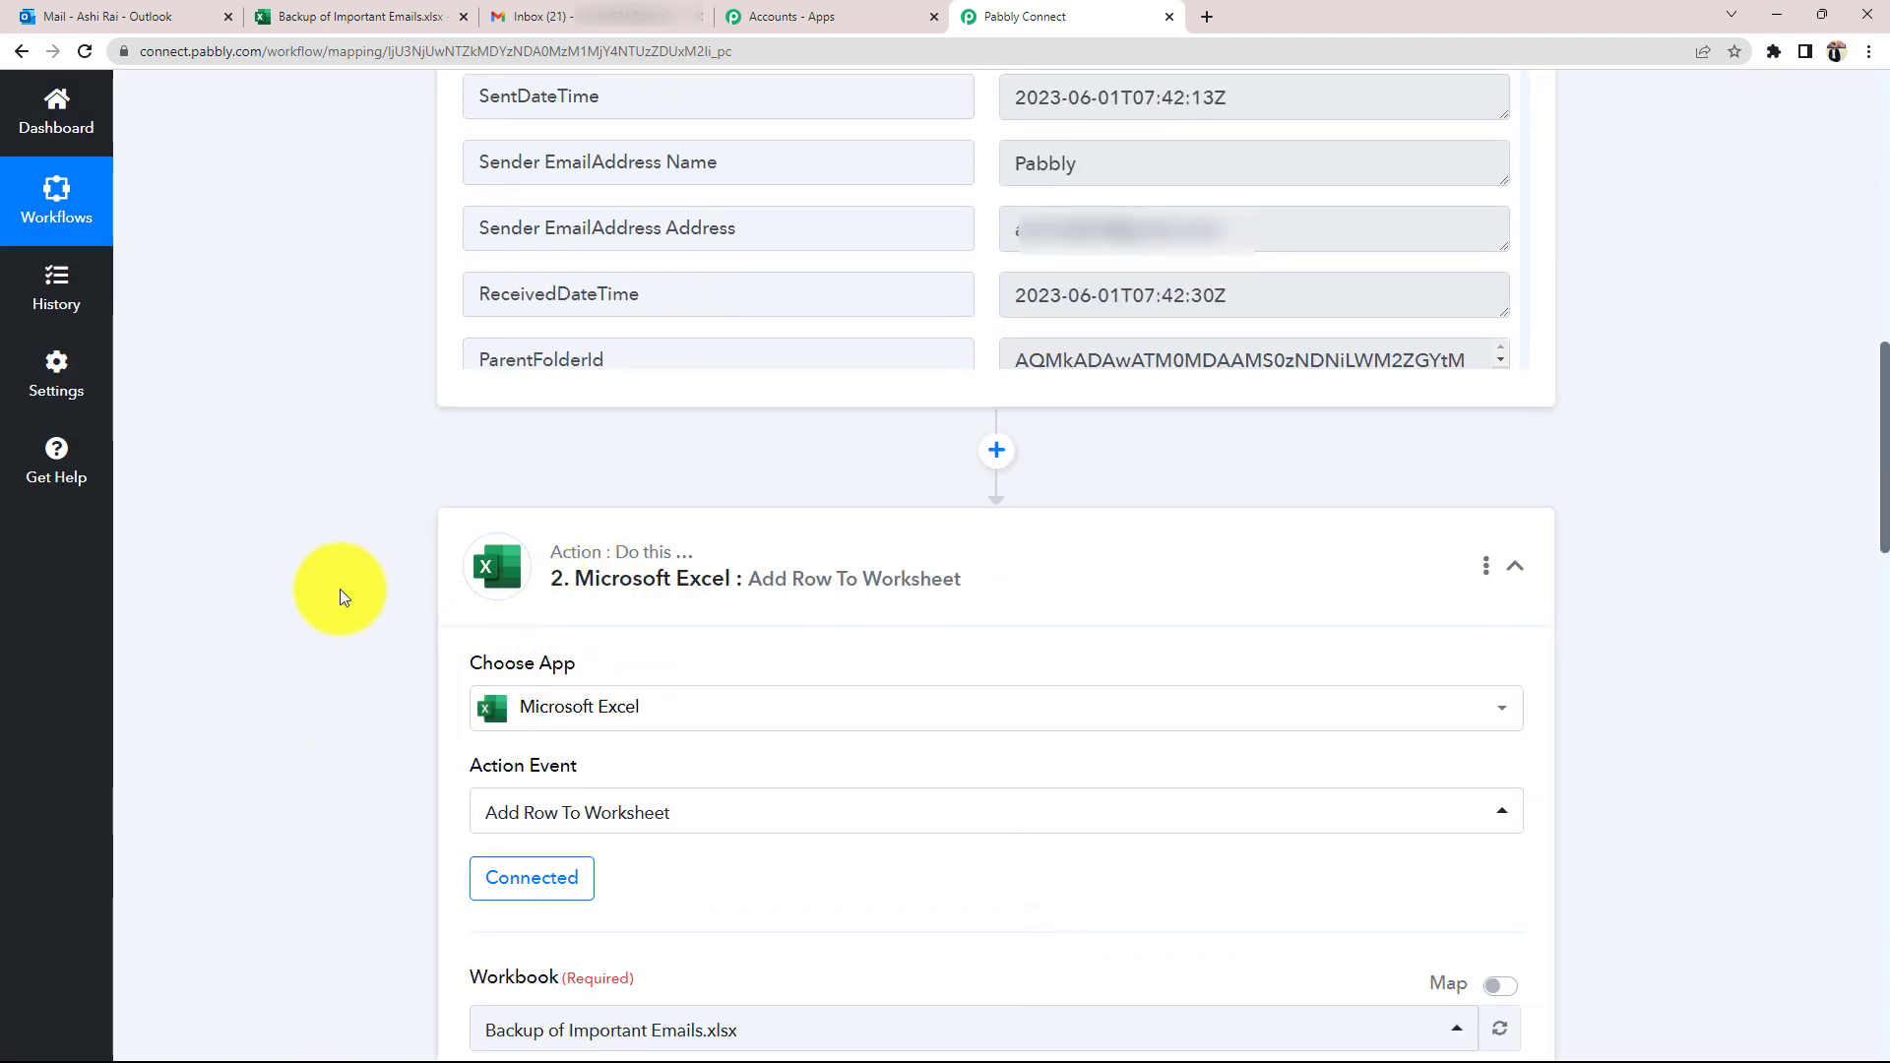
scroll(340, 588, "down", 1)
scroll(340, 589, "up", 13)
scroll(346, 588, "up", 2)
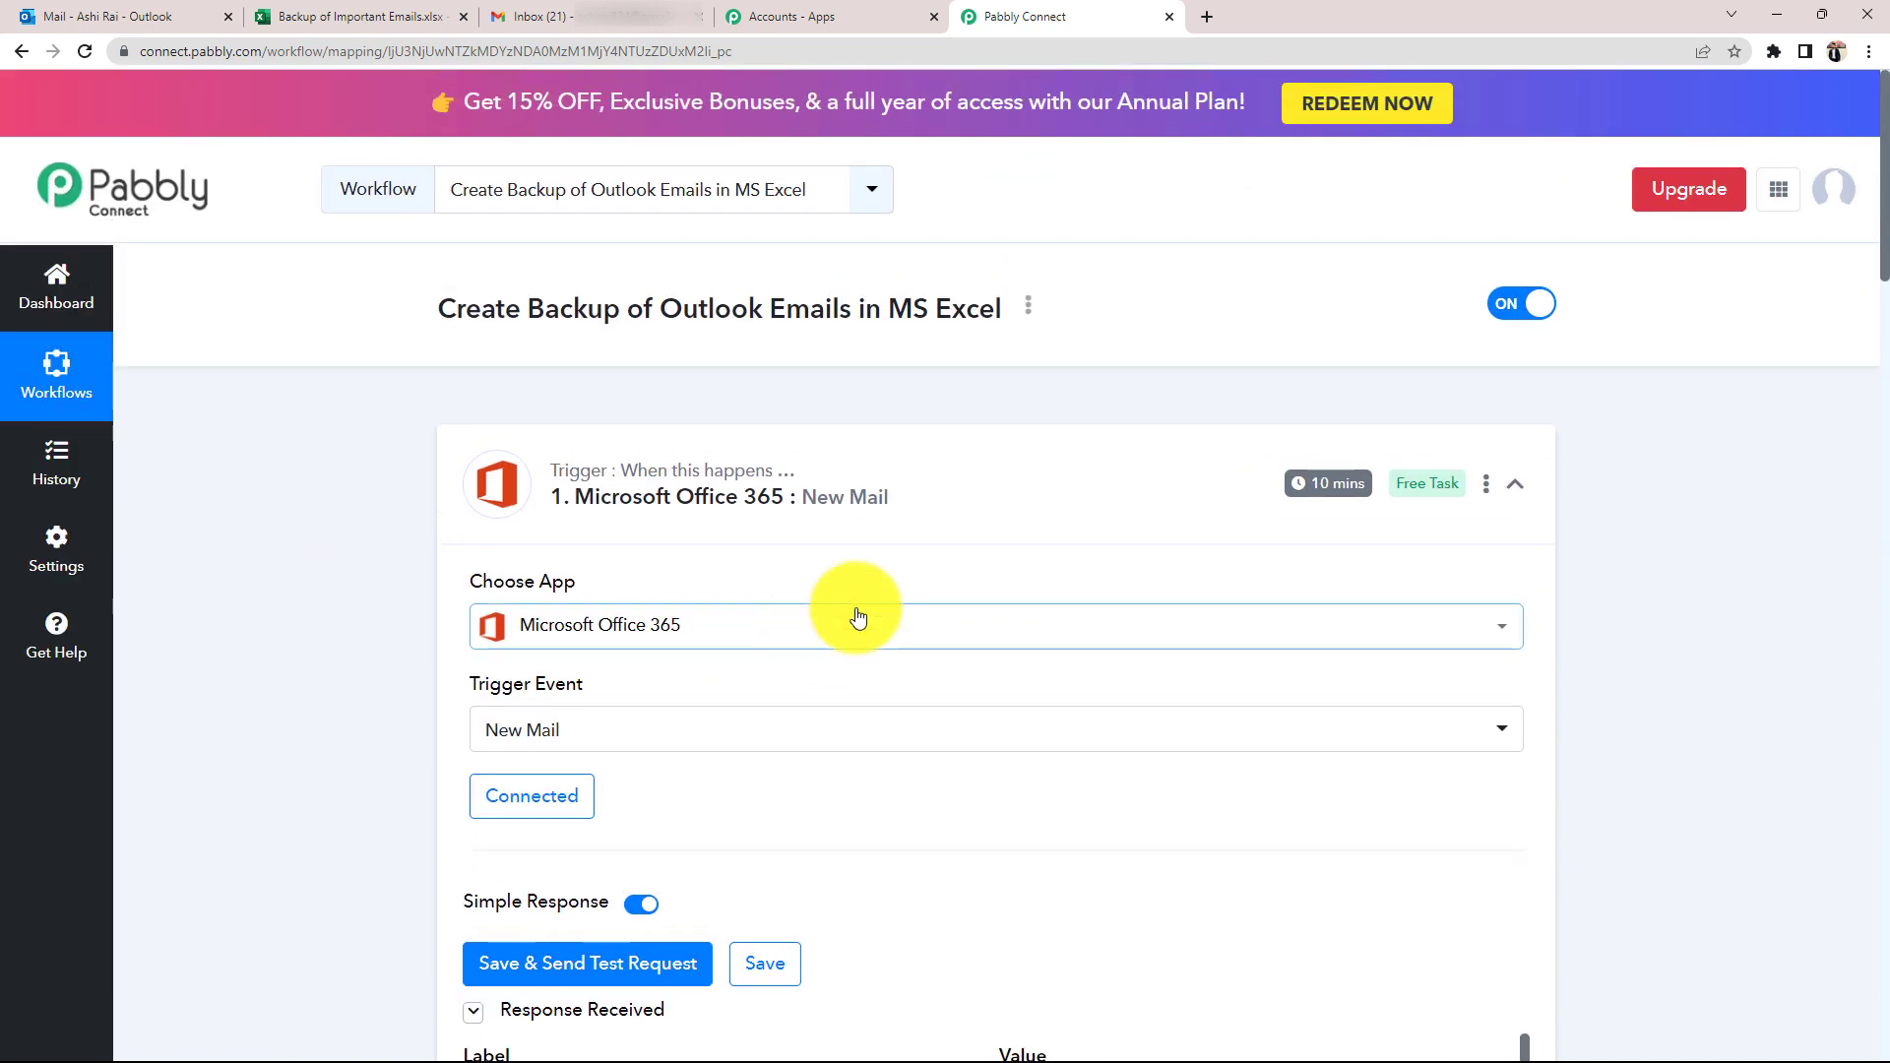
left_click(936, 515)
left_click(858, 689)
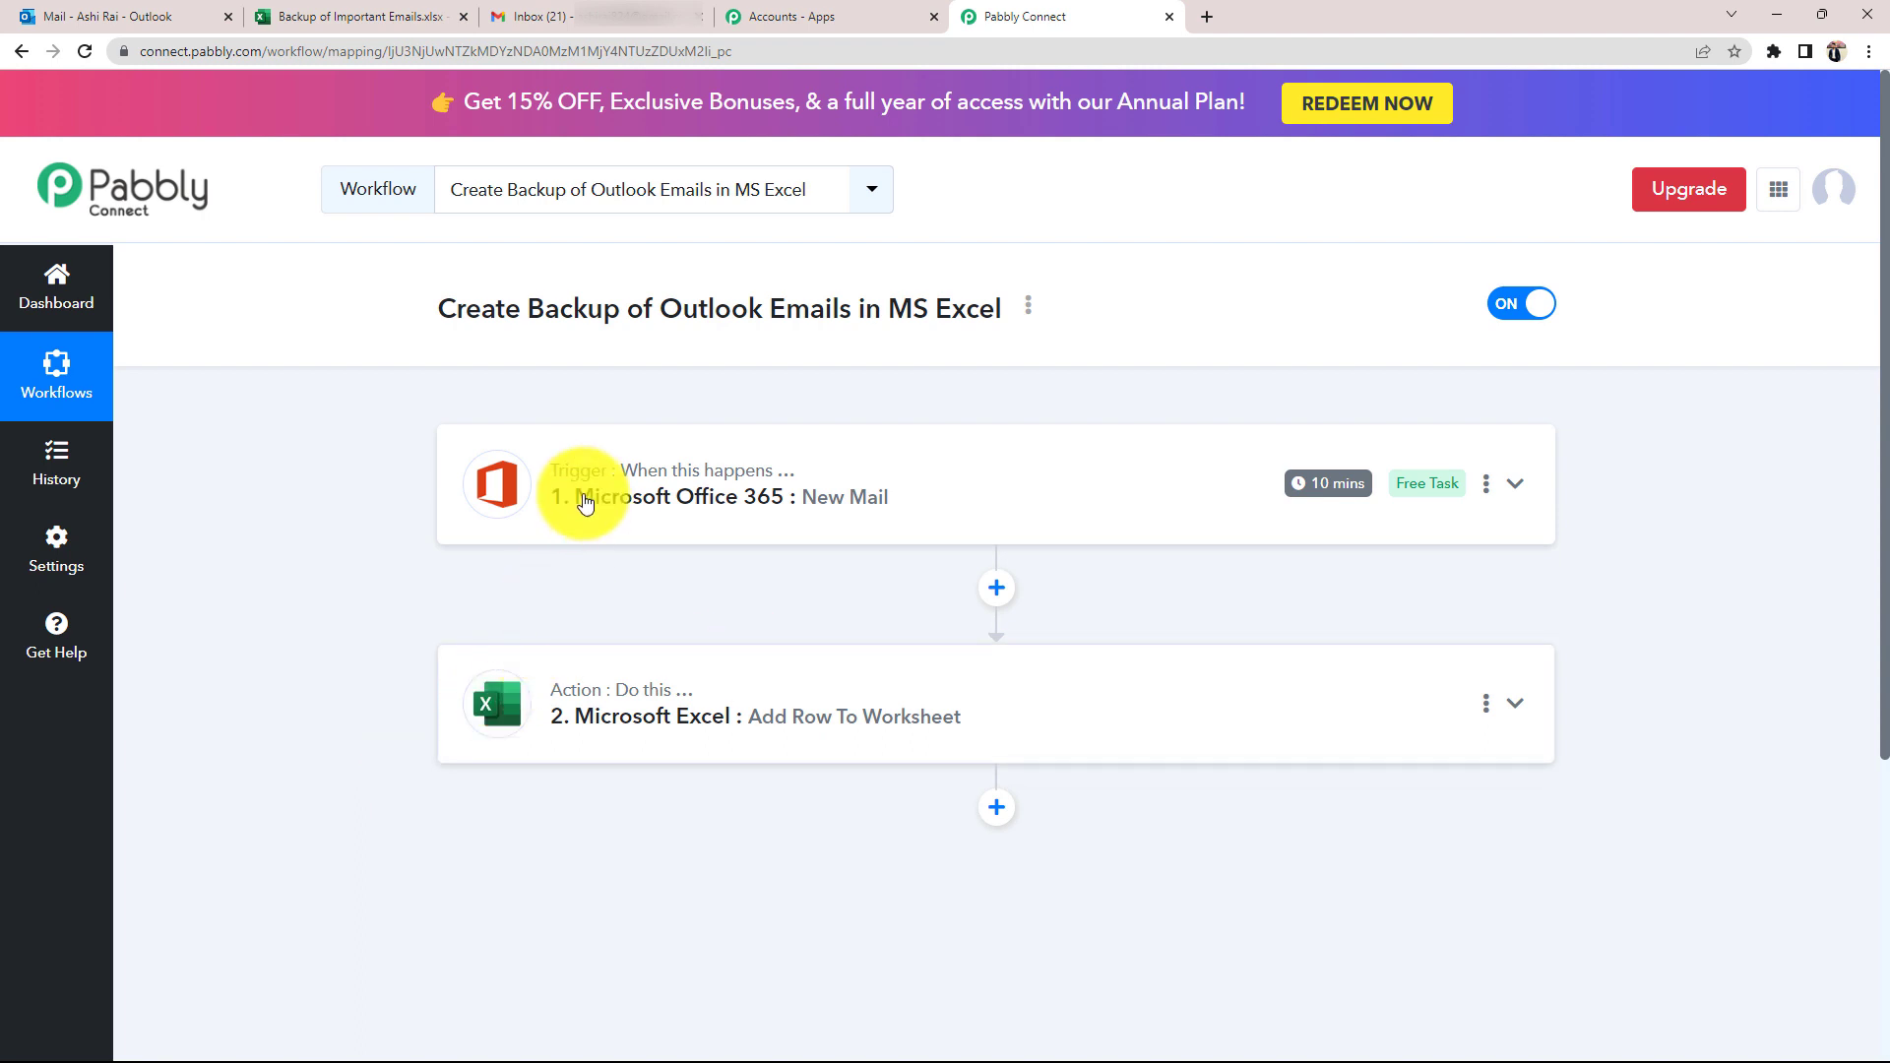
- Add a Filter by Pabbly step between the New Mail trigger and the Microsoft Excel action
left_click(997, 591)
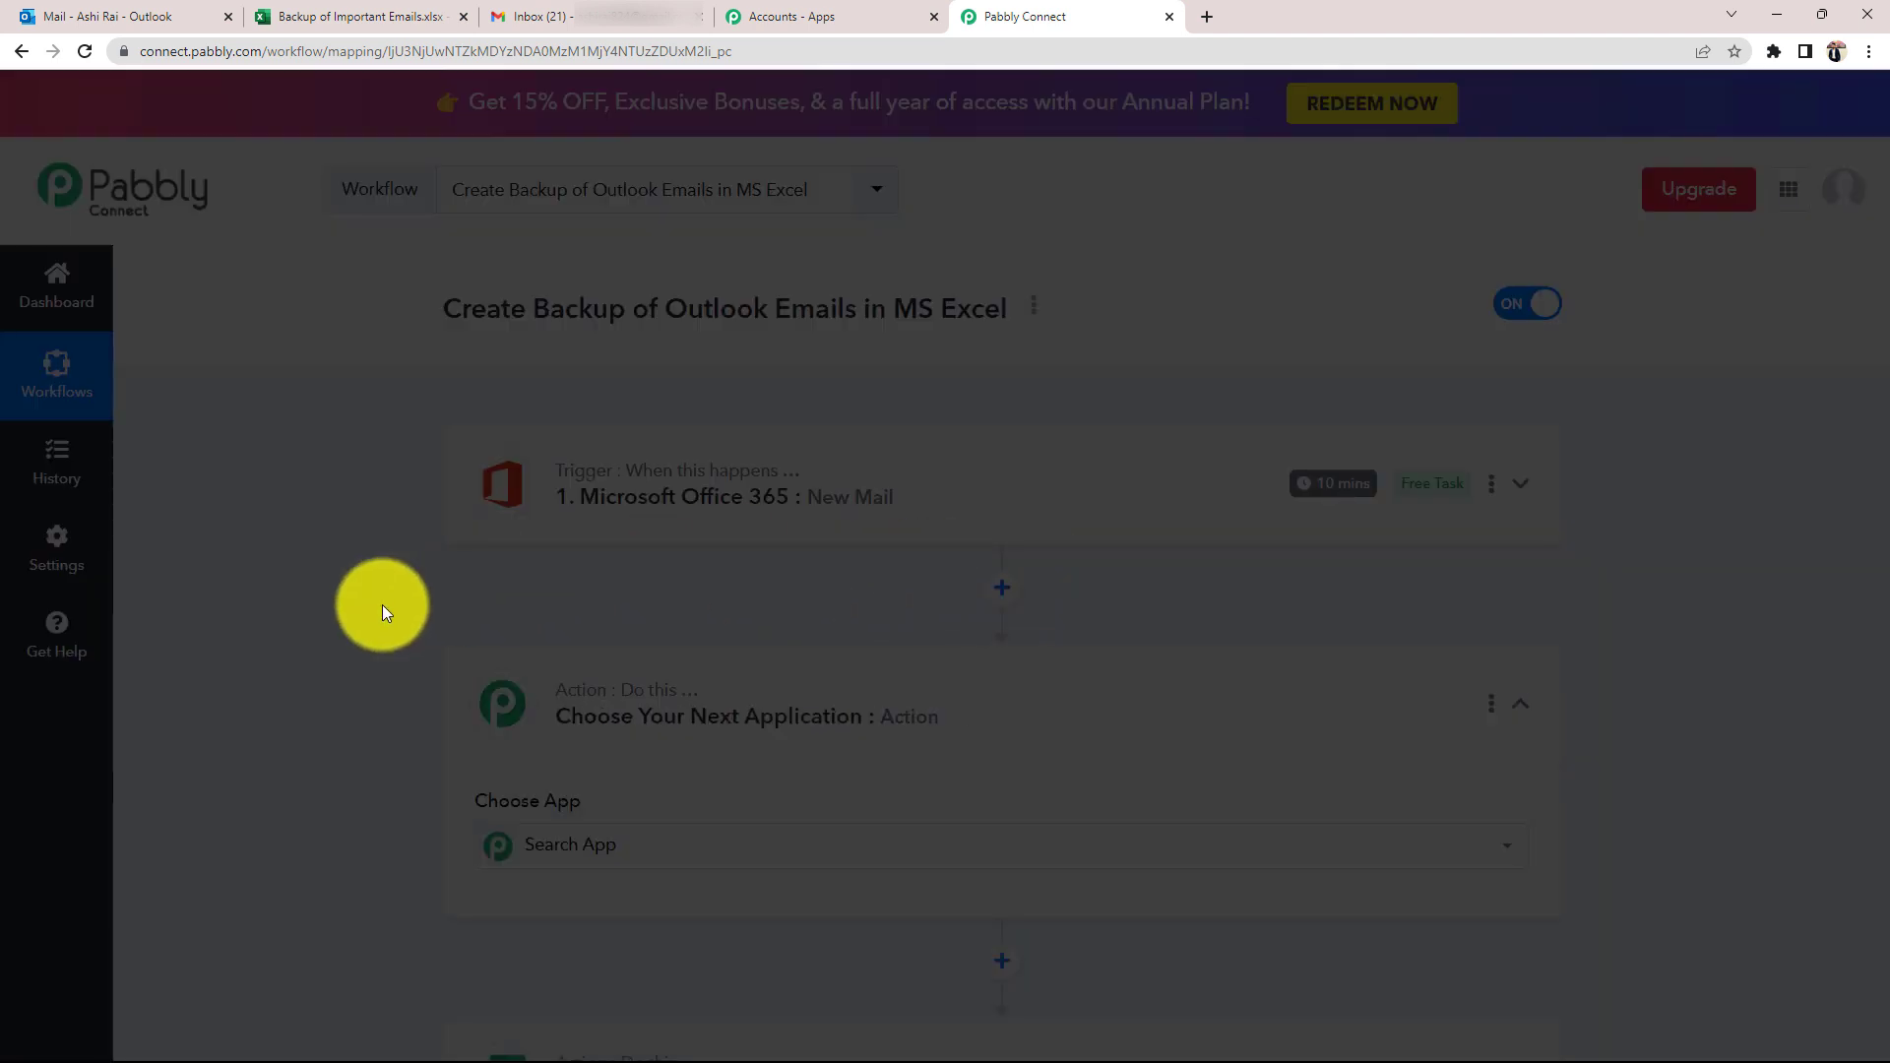
scroll(431, 696, "down", 1)
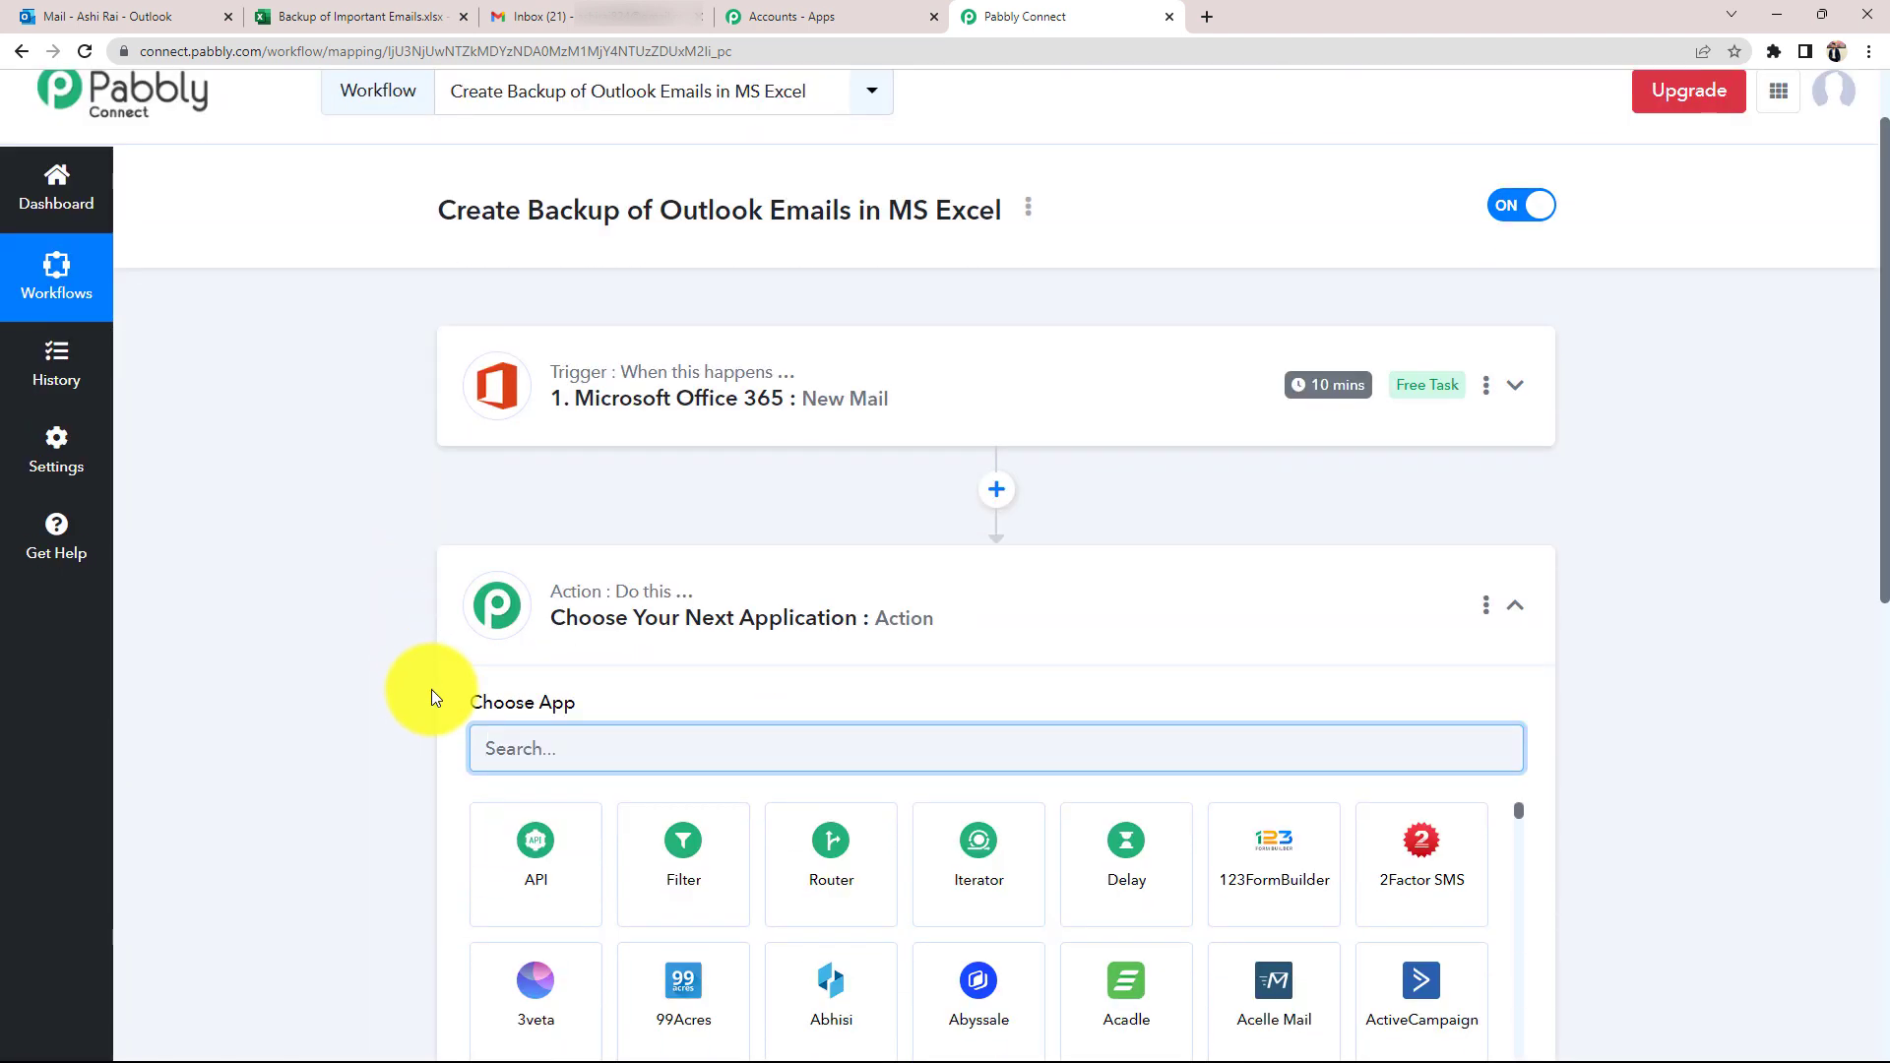
type("fil")
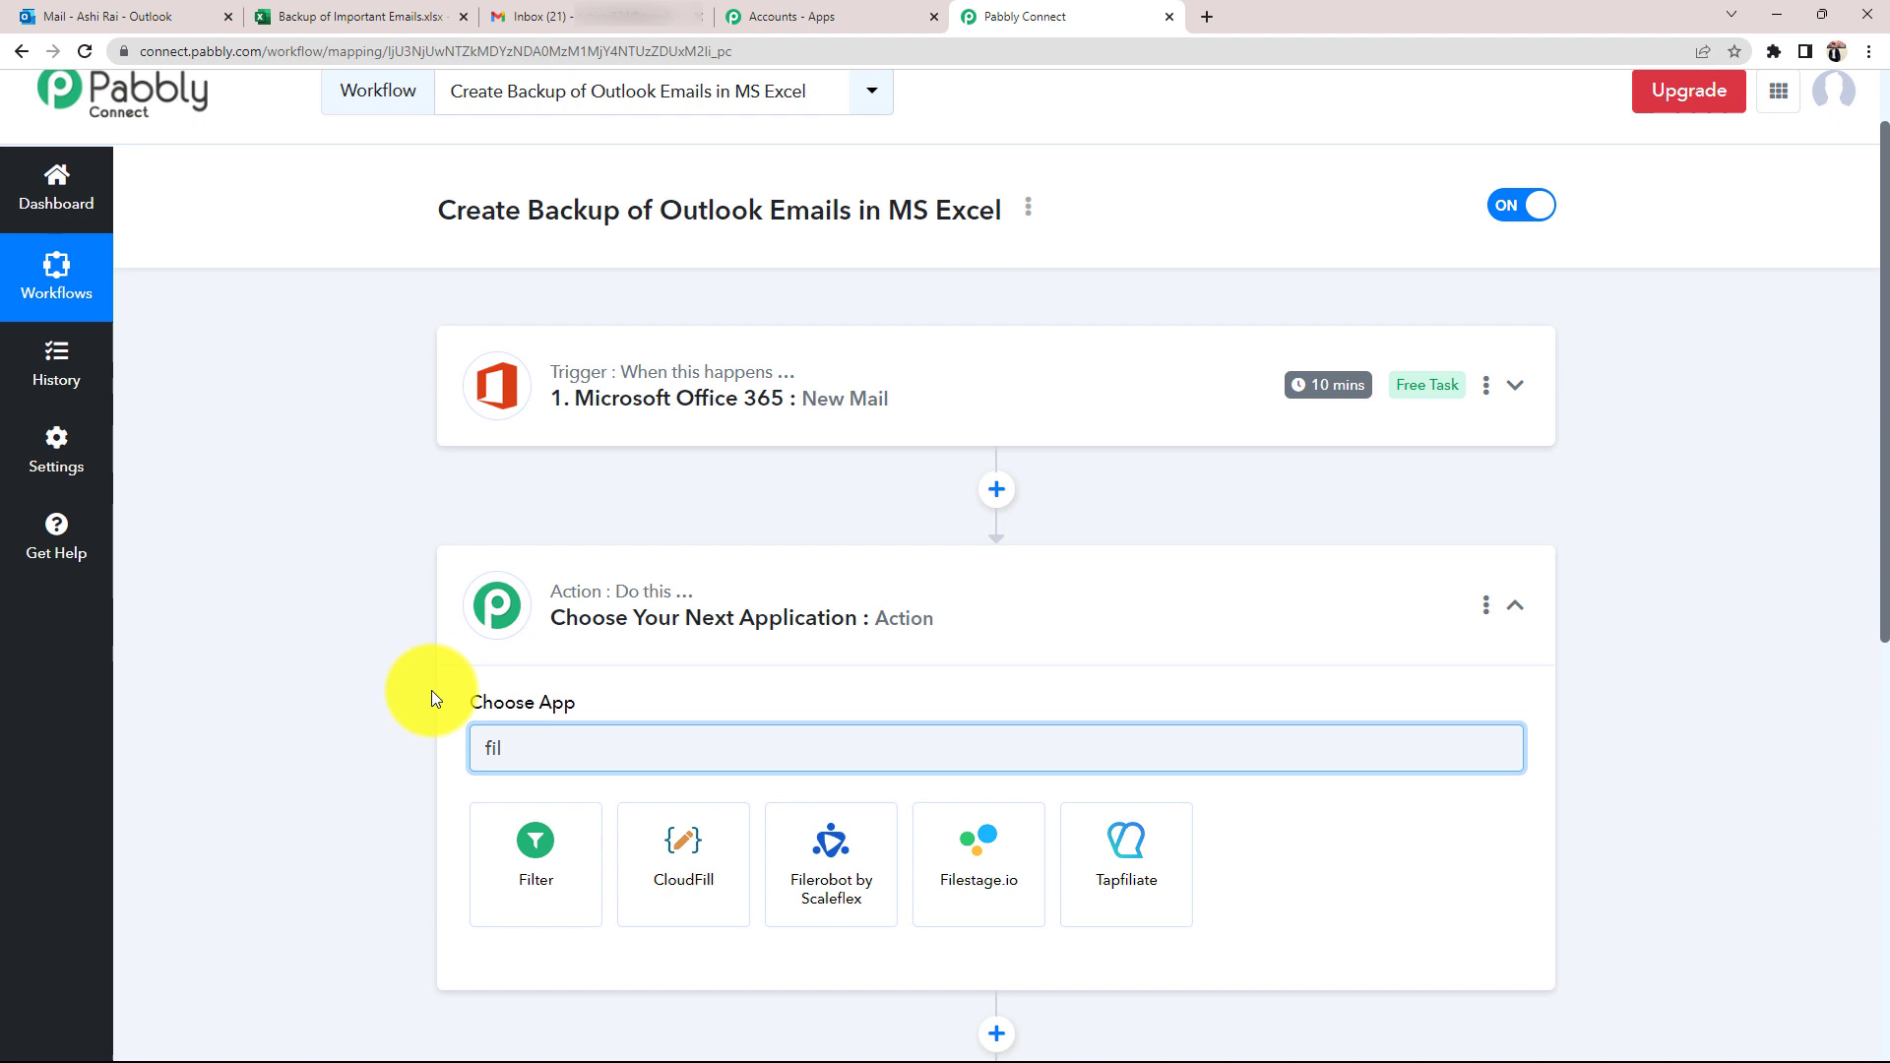
left_click(541, 861)
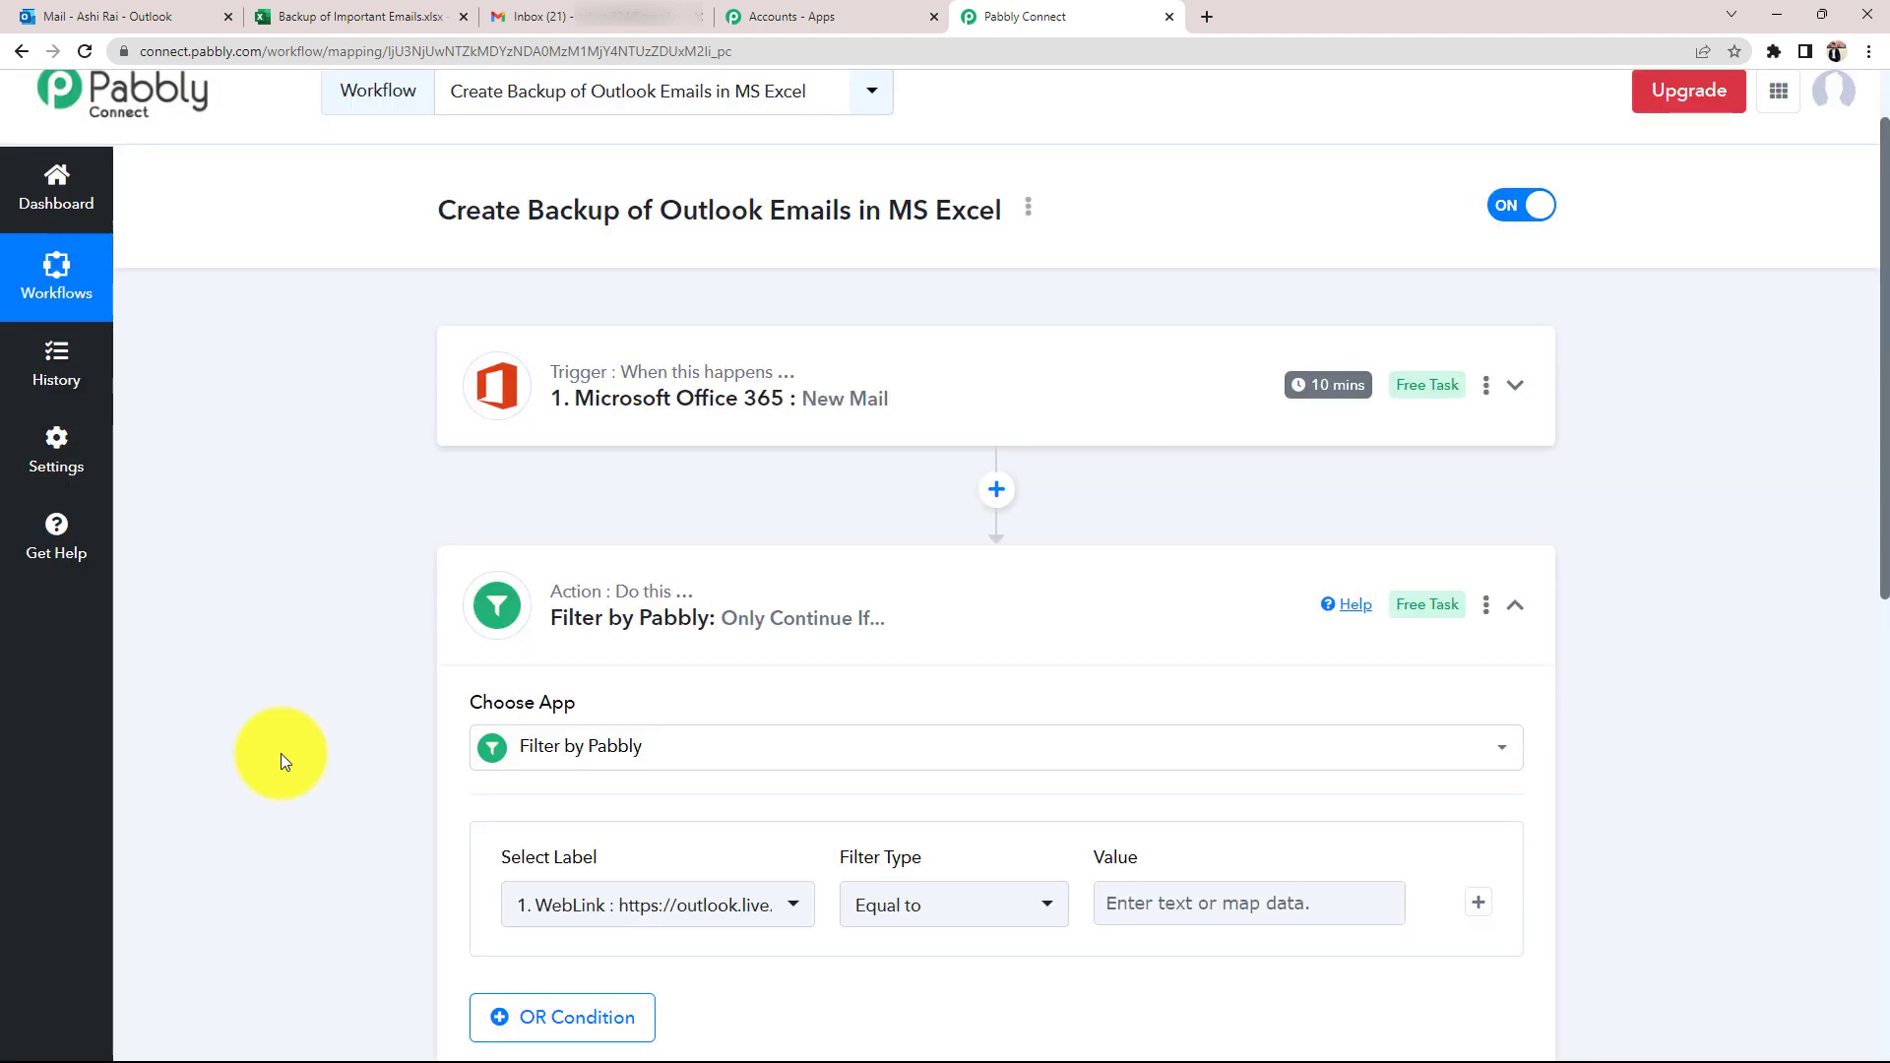
- Set the filter condition's label to the New Mail trigger's Subject
scroll(281, 753, "down", 1)
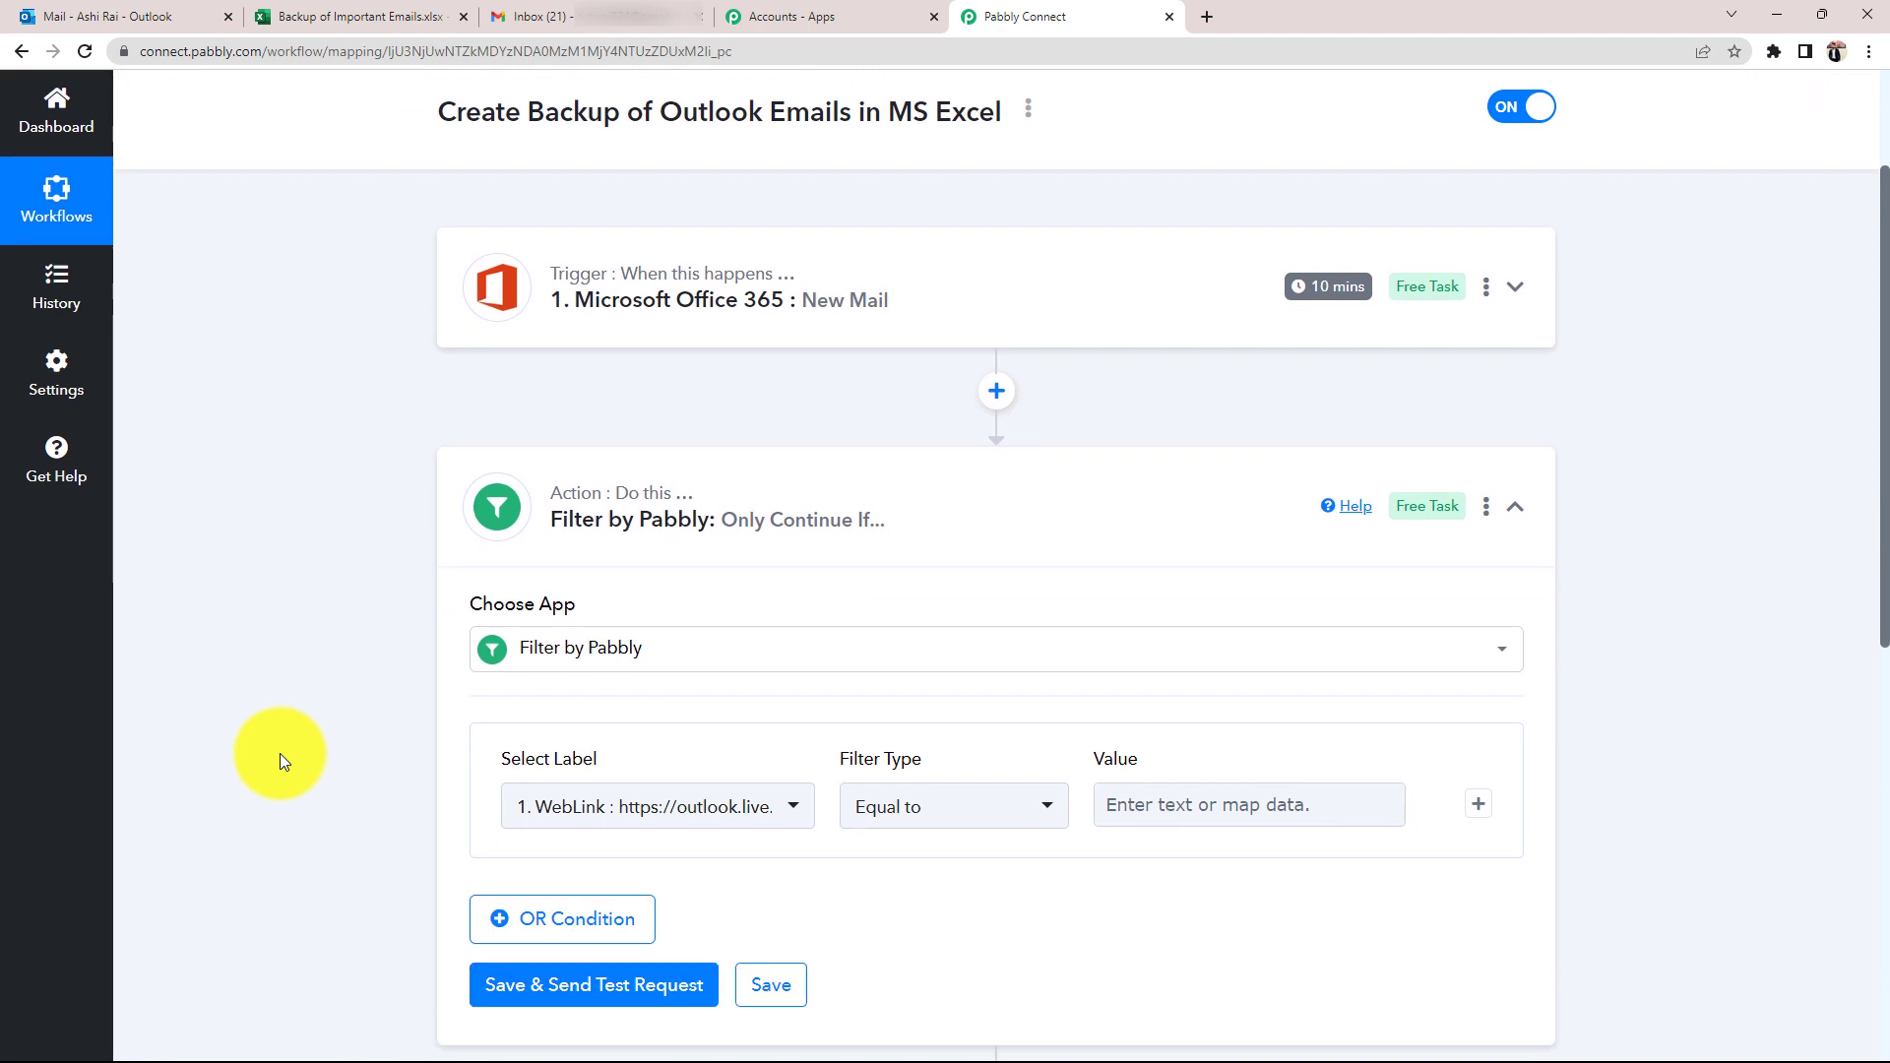
scroll(279, 753, "down", 1)
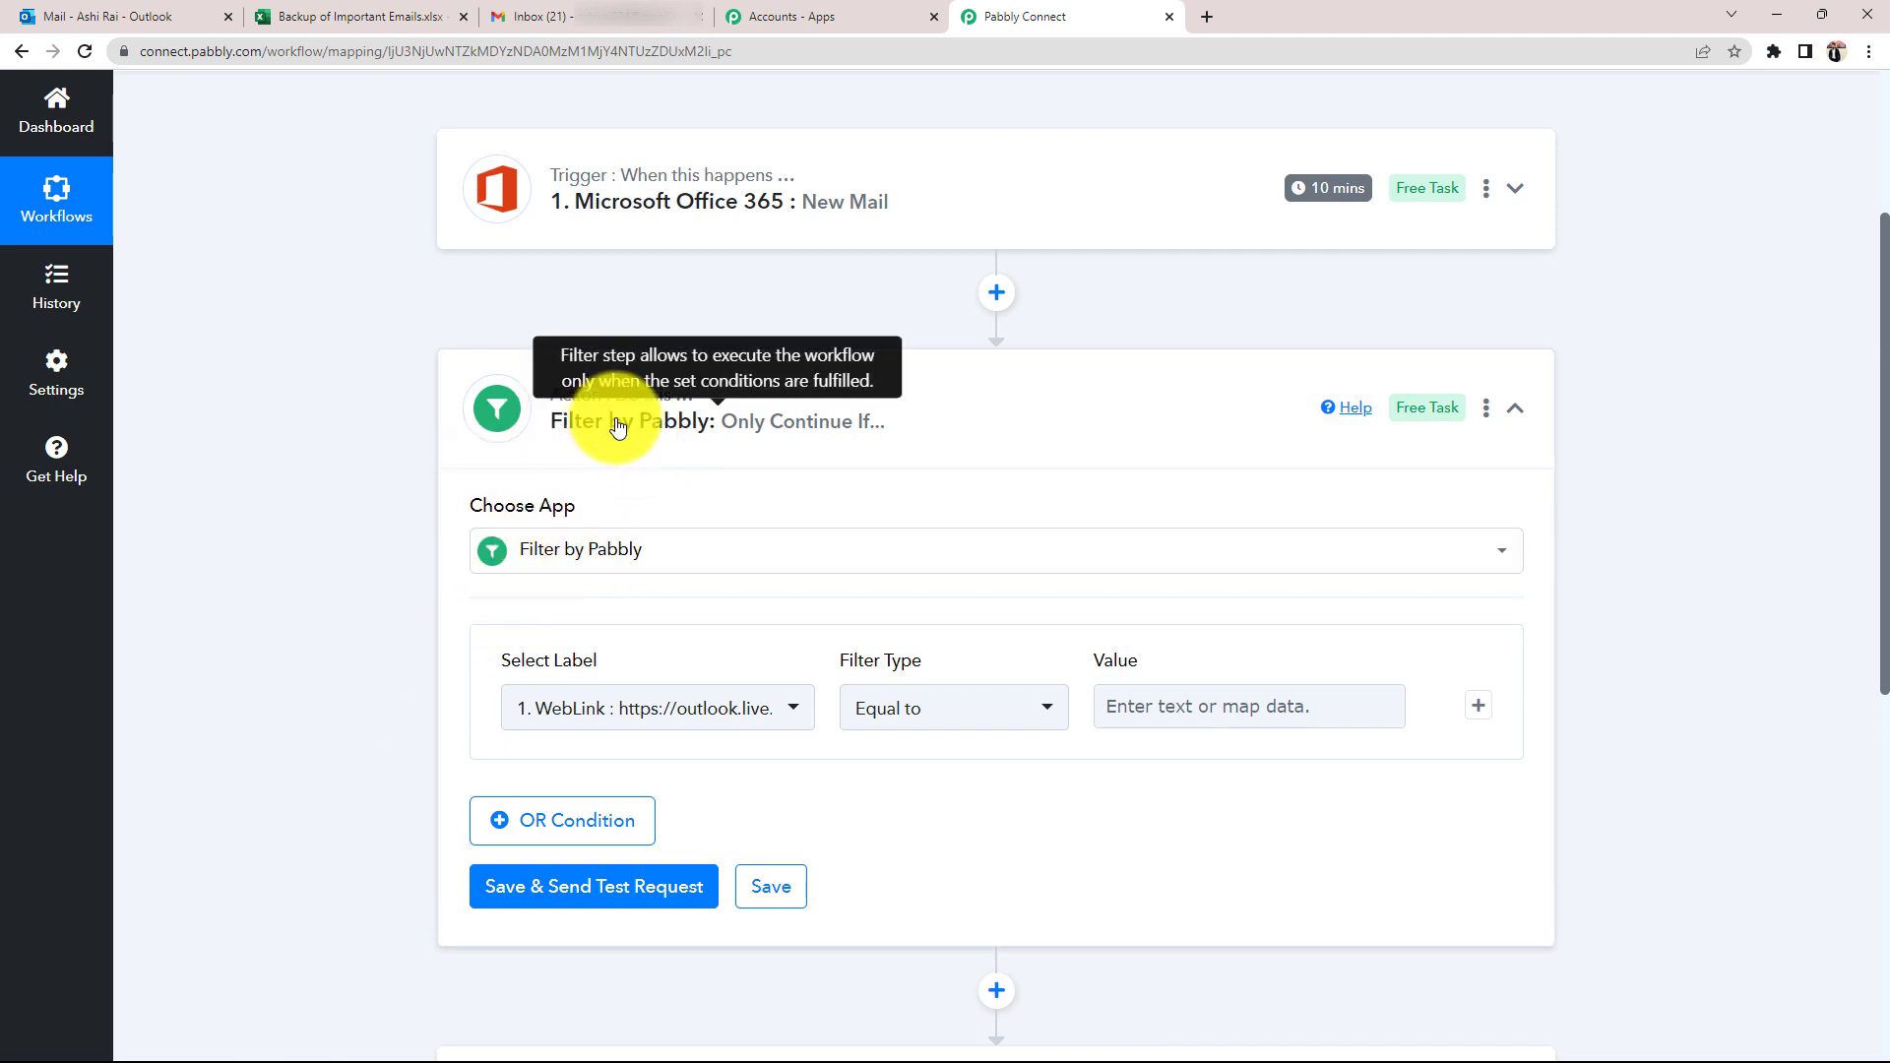
scroll(338, 703, "down", 1)
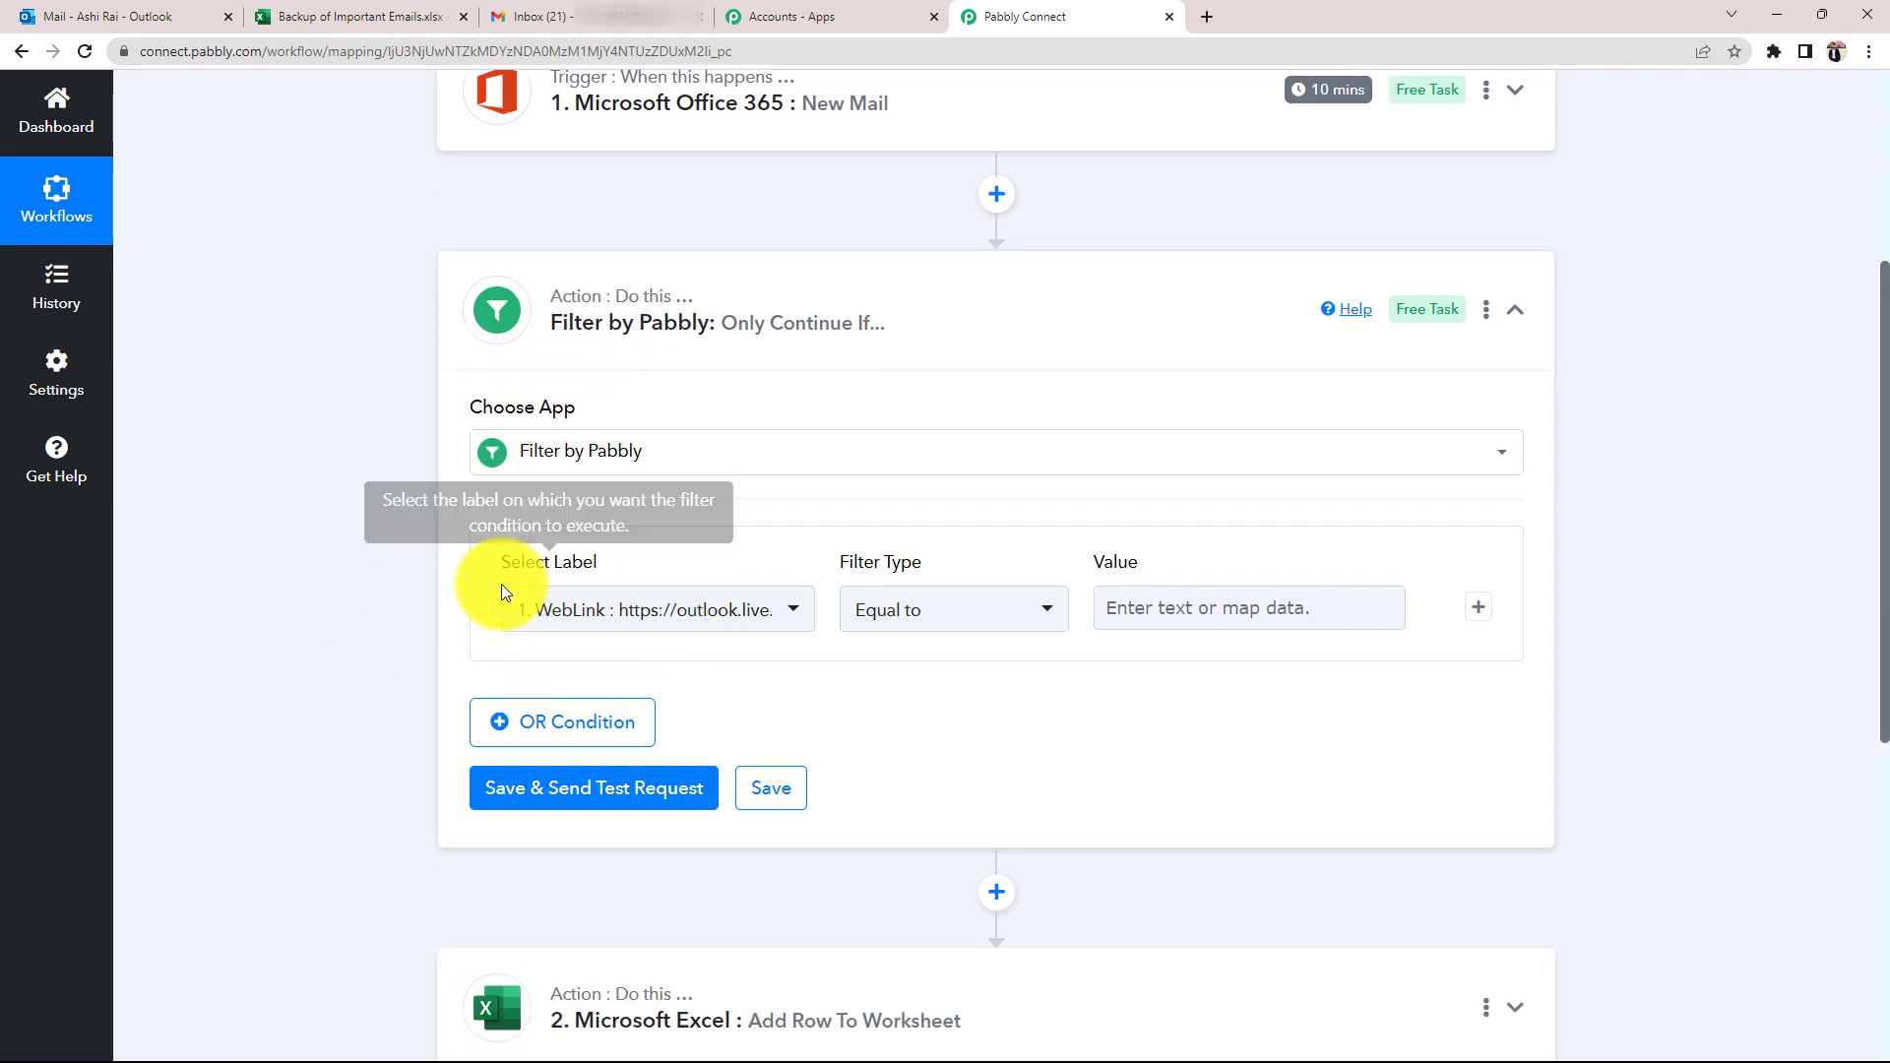
left_click(589, 606)
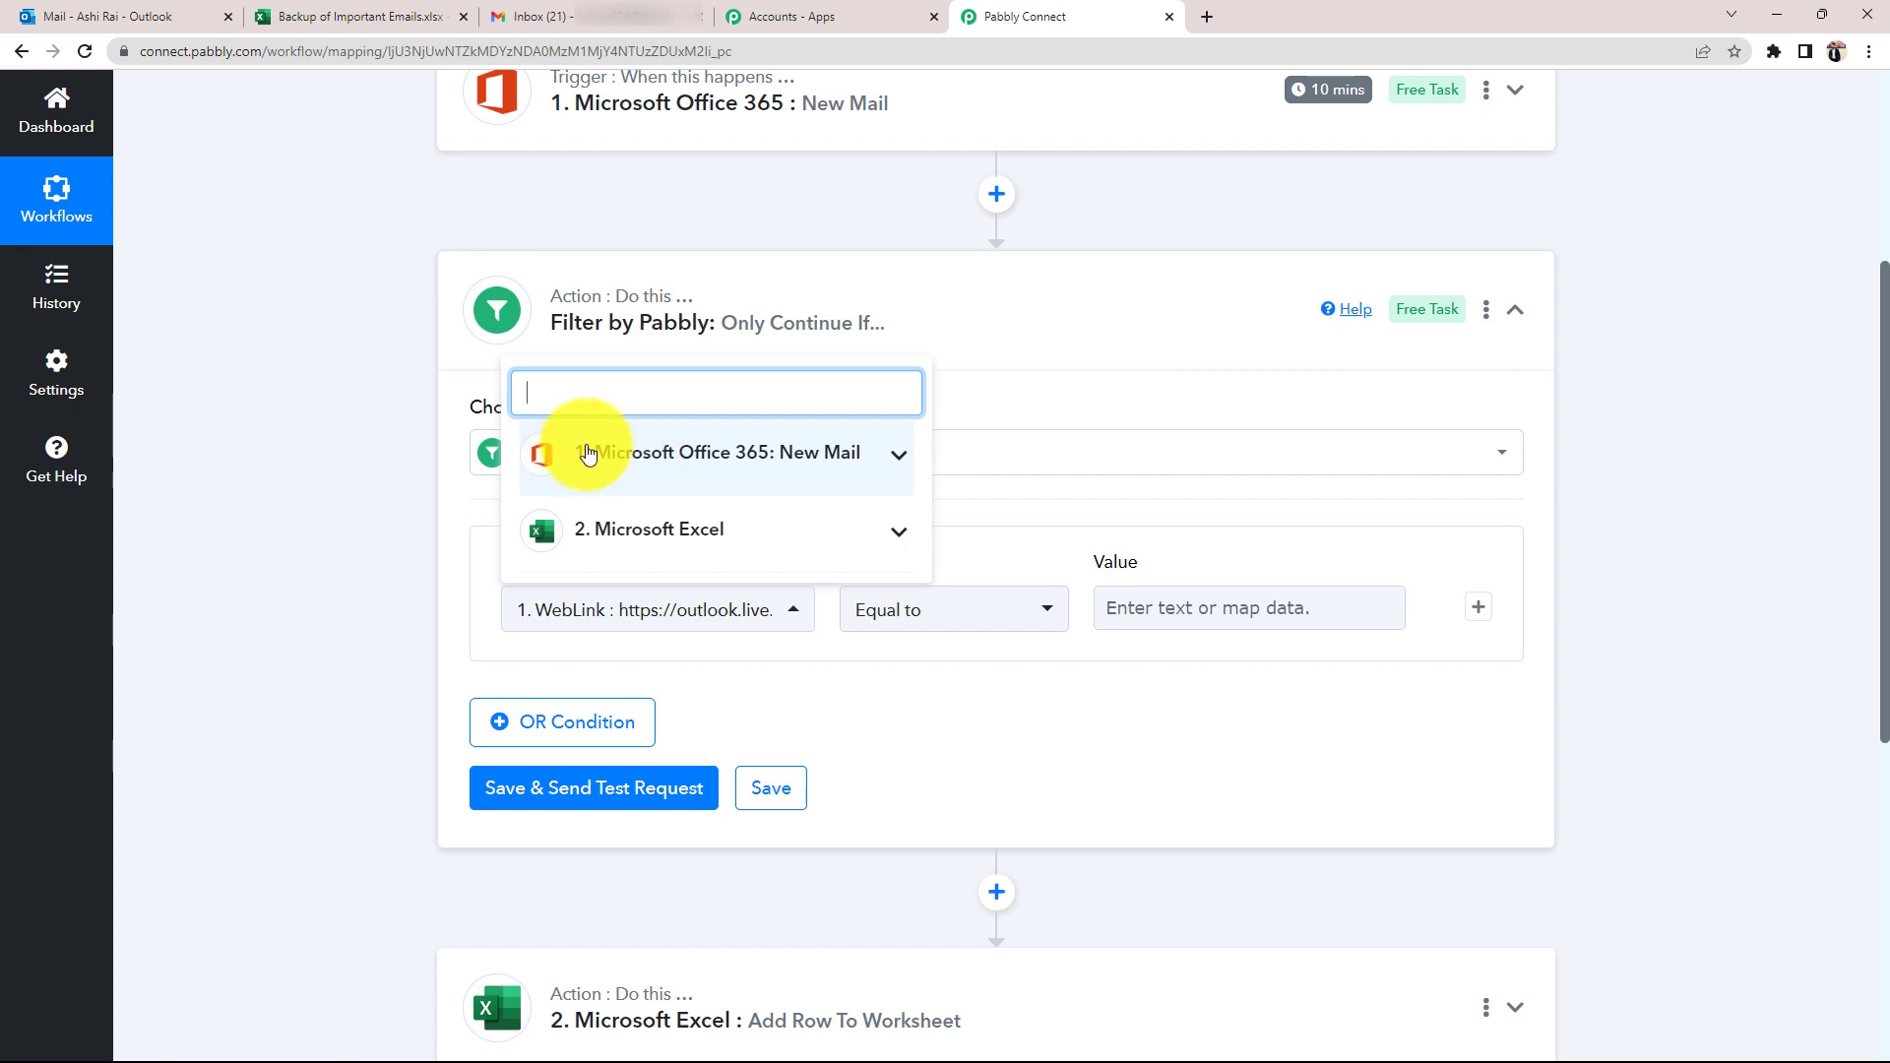
left_click(679, 455)
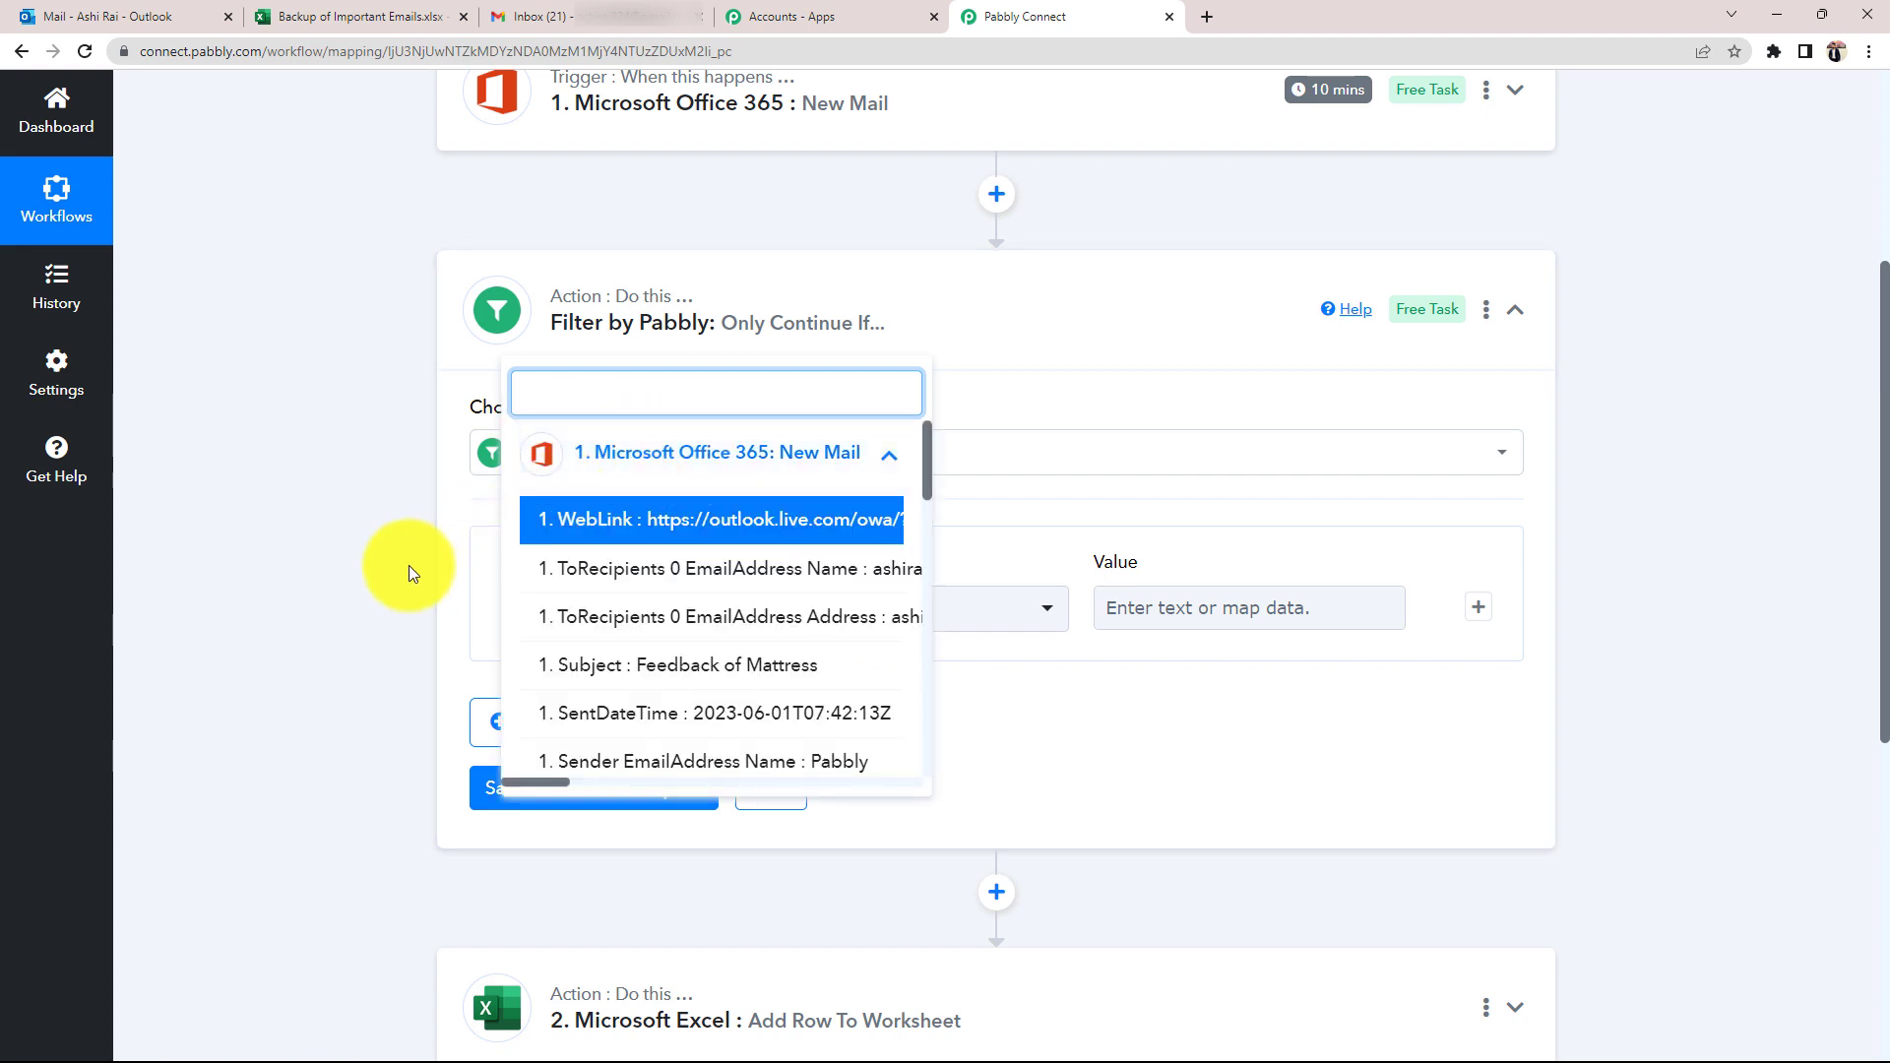
left_click(676, 674)
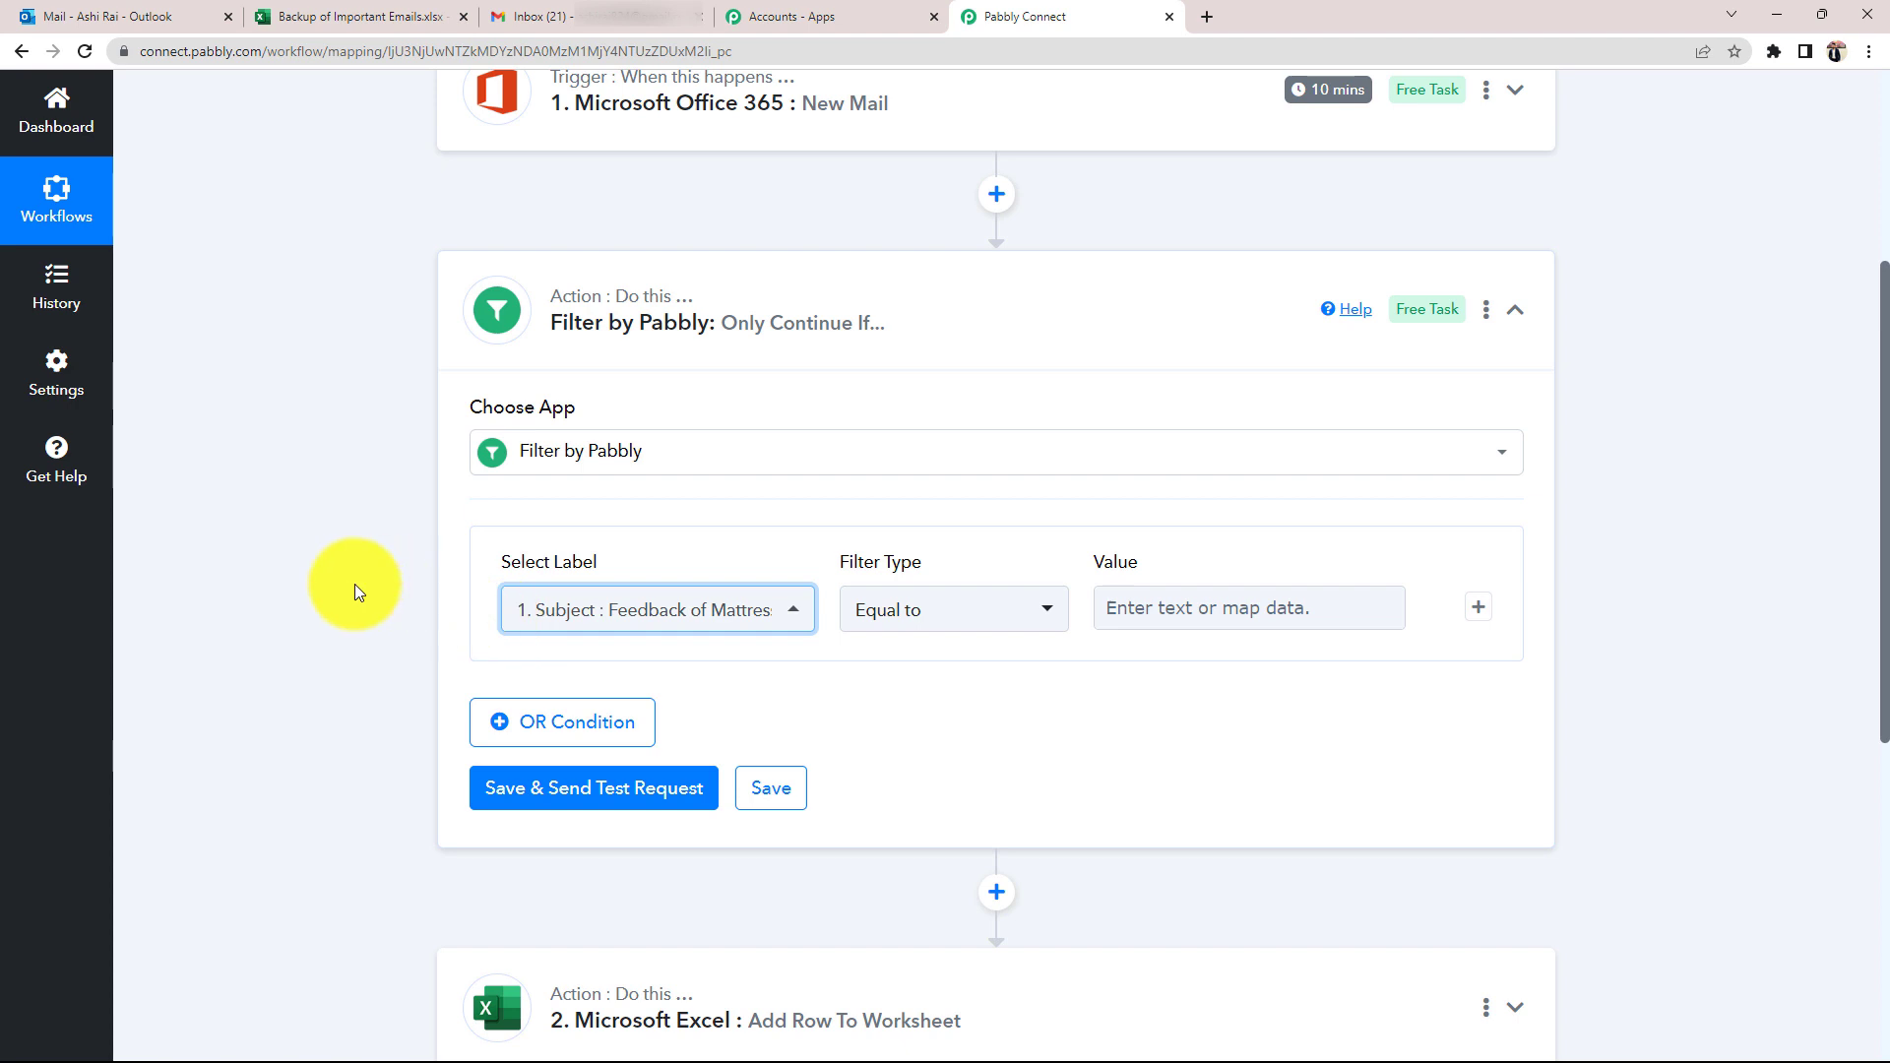
- Set the filter condition's value to "feedback" and its filter type to Contains
left_click(1153, 607)
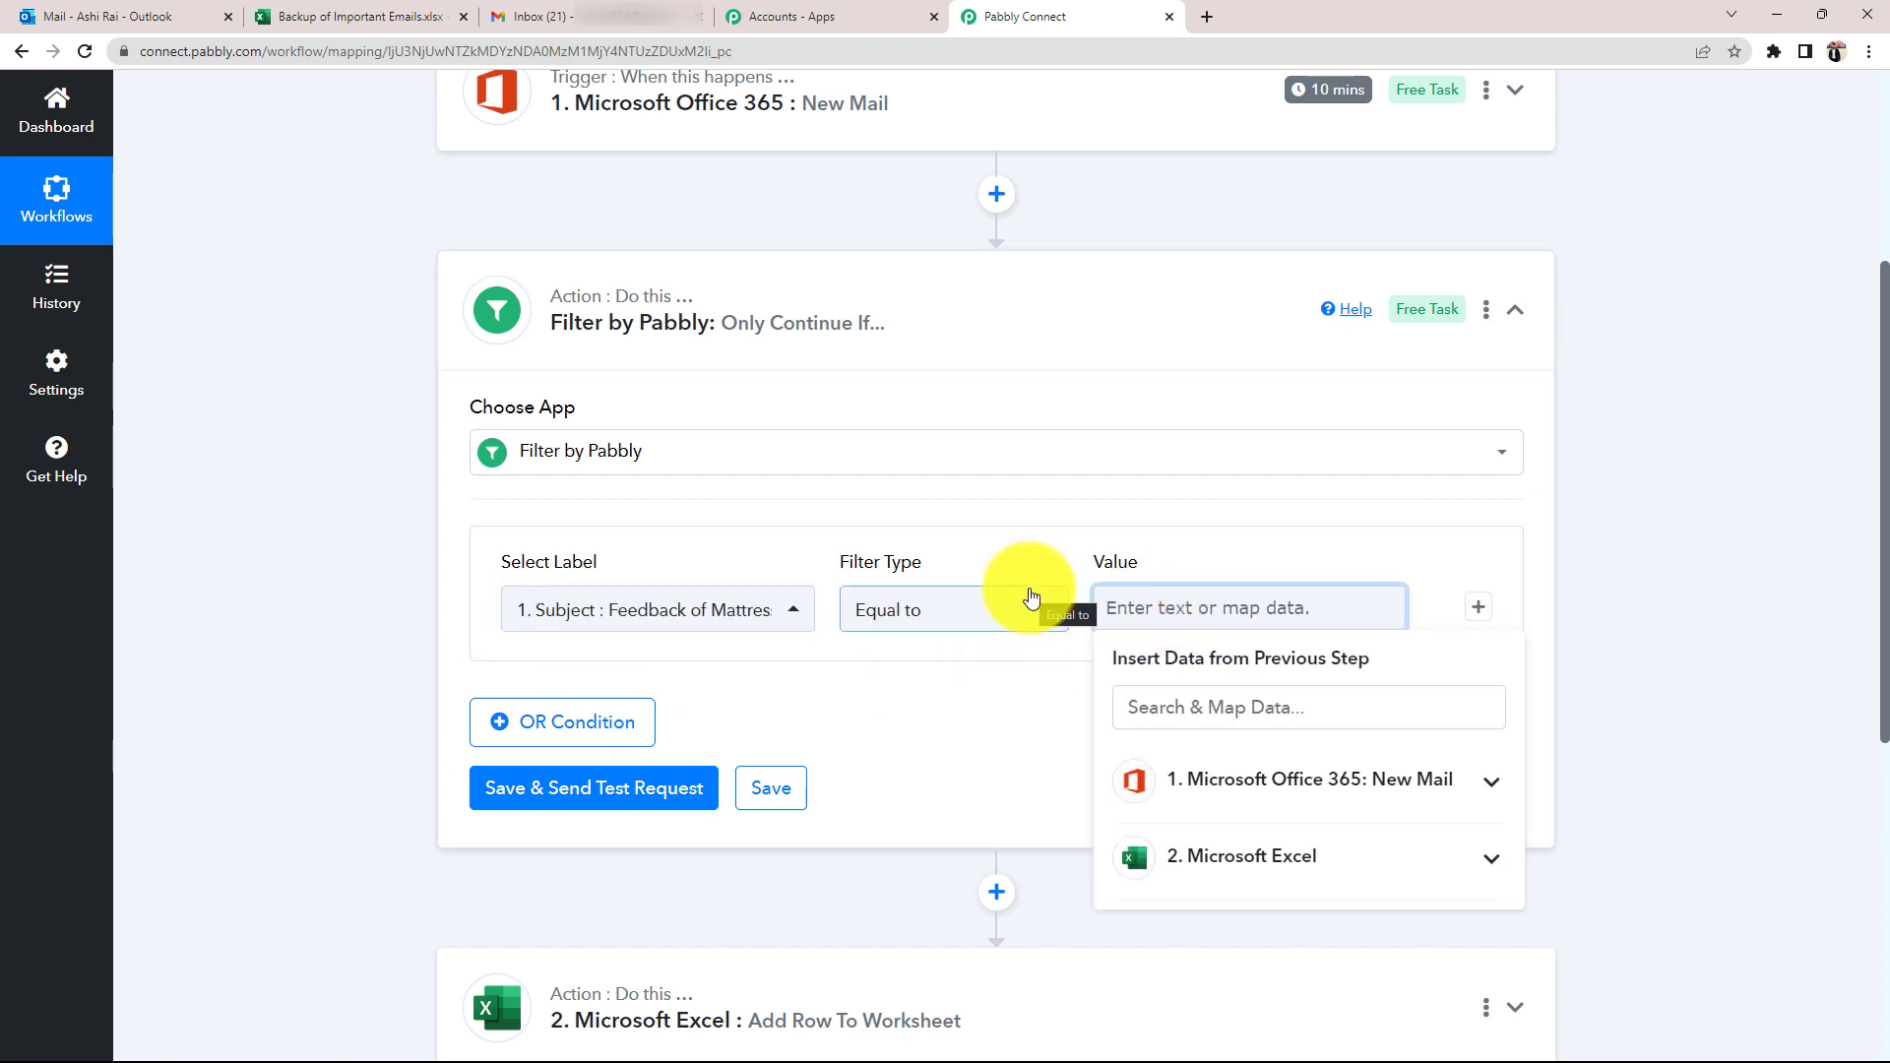
type("feedba")
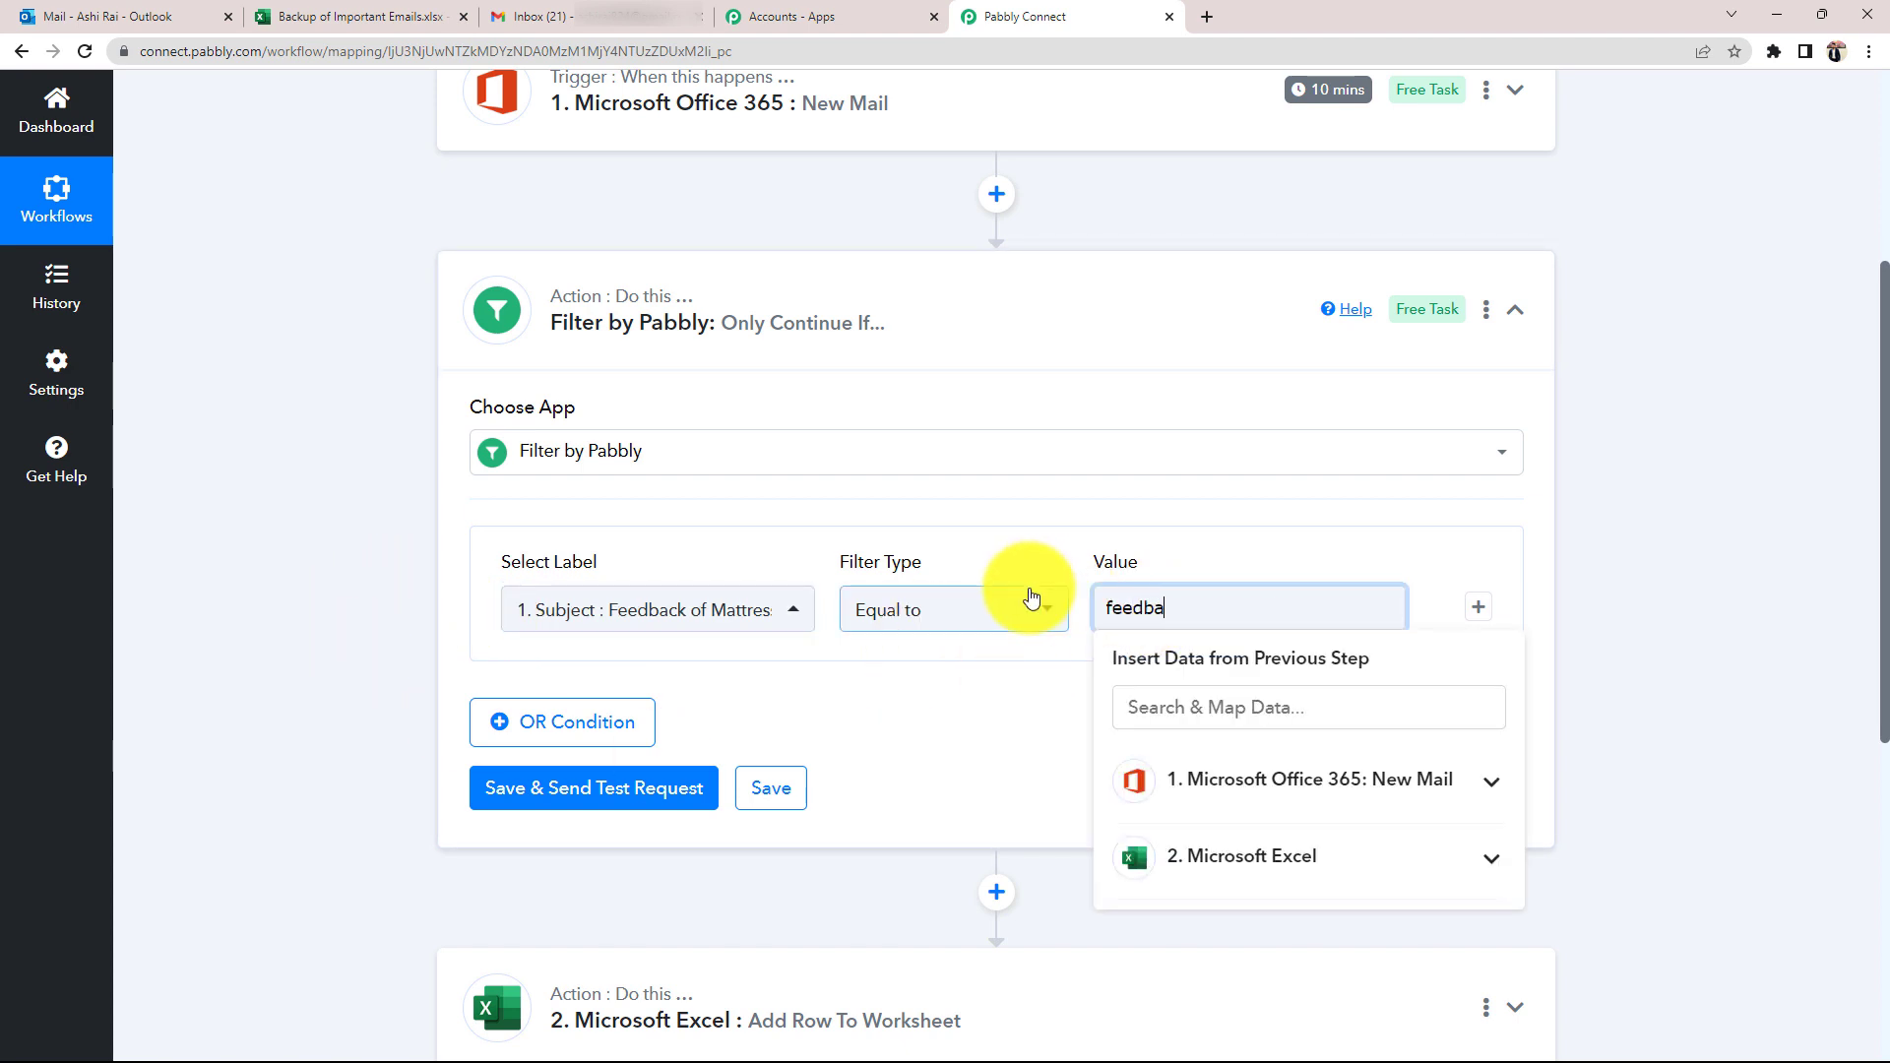
type("ck")
left_click(990, 679)
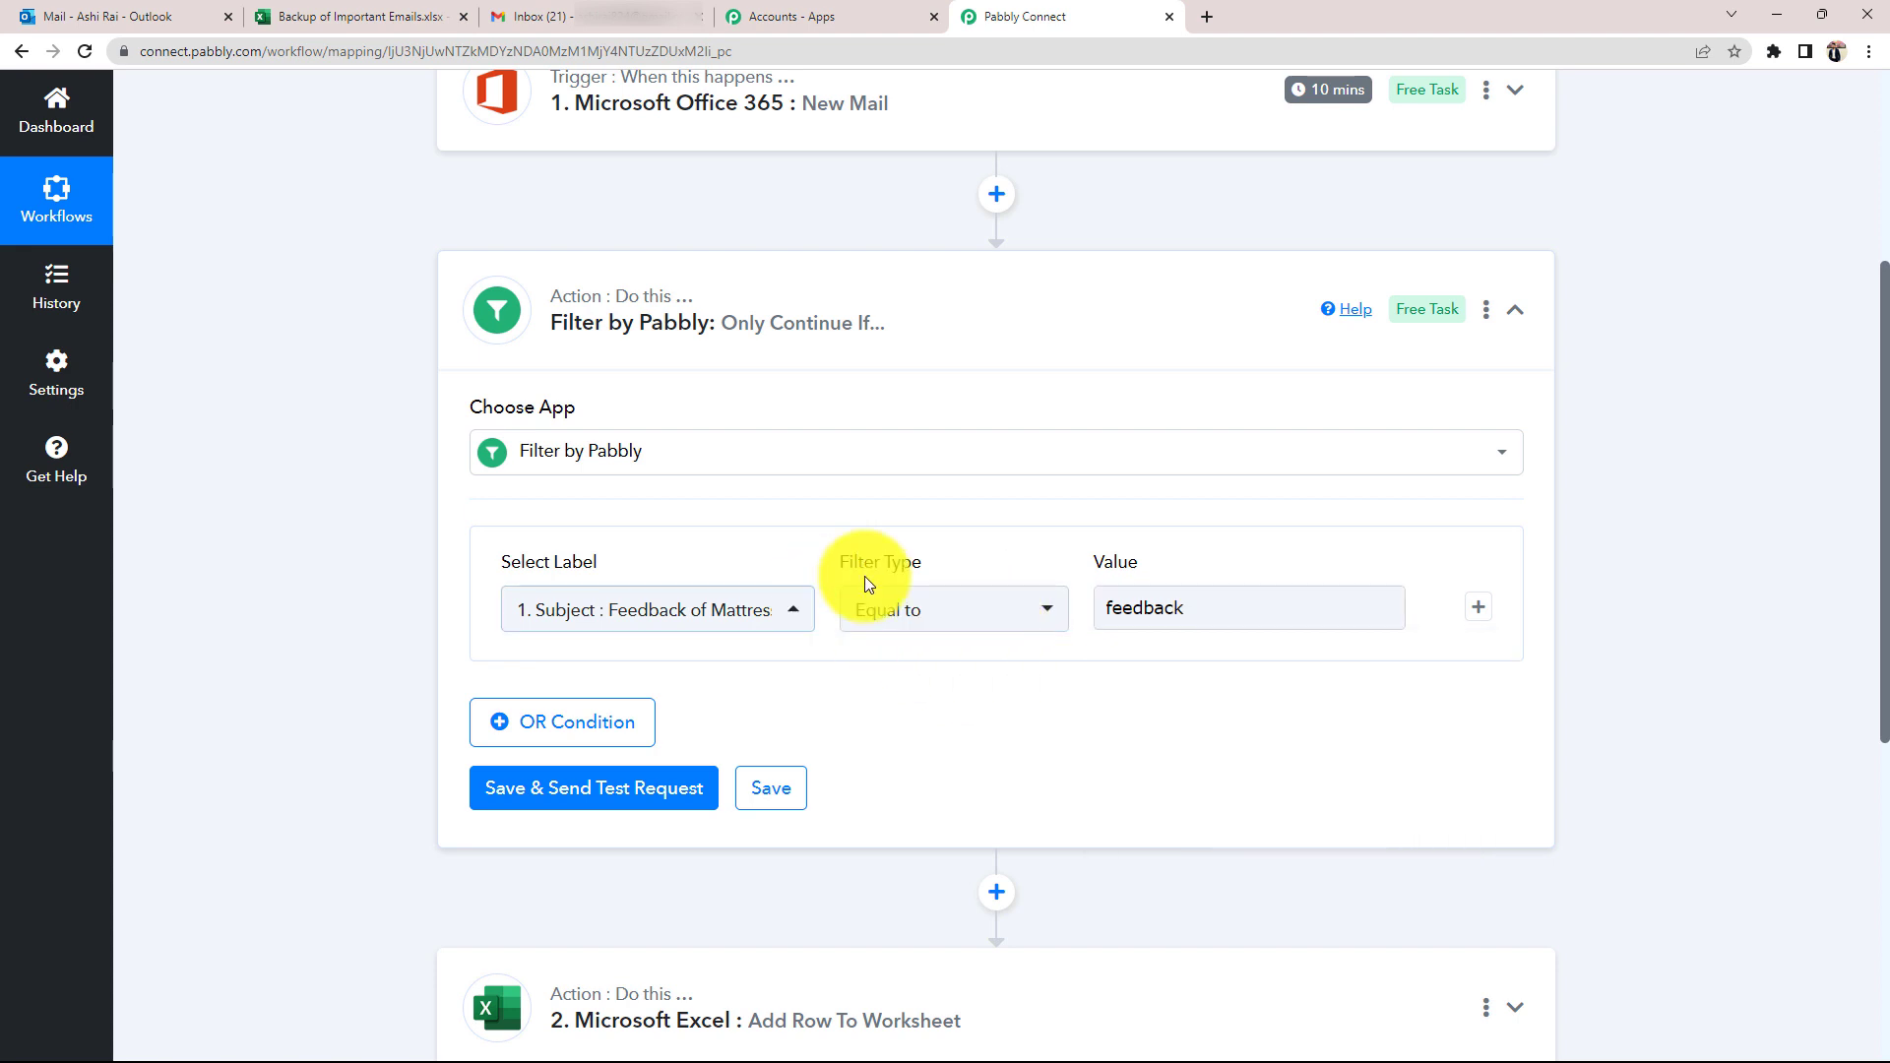
left_click(905, 616)
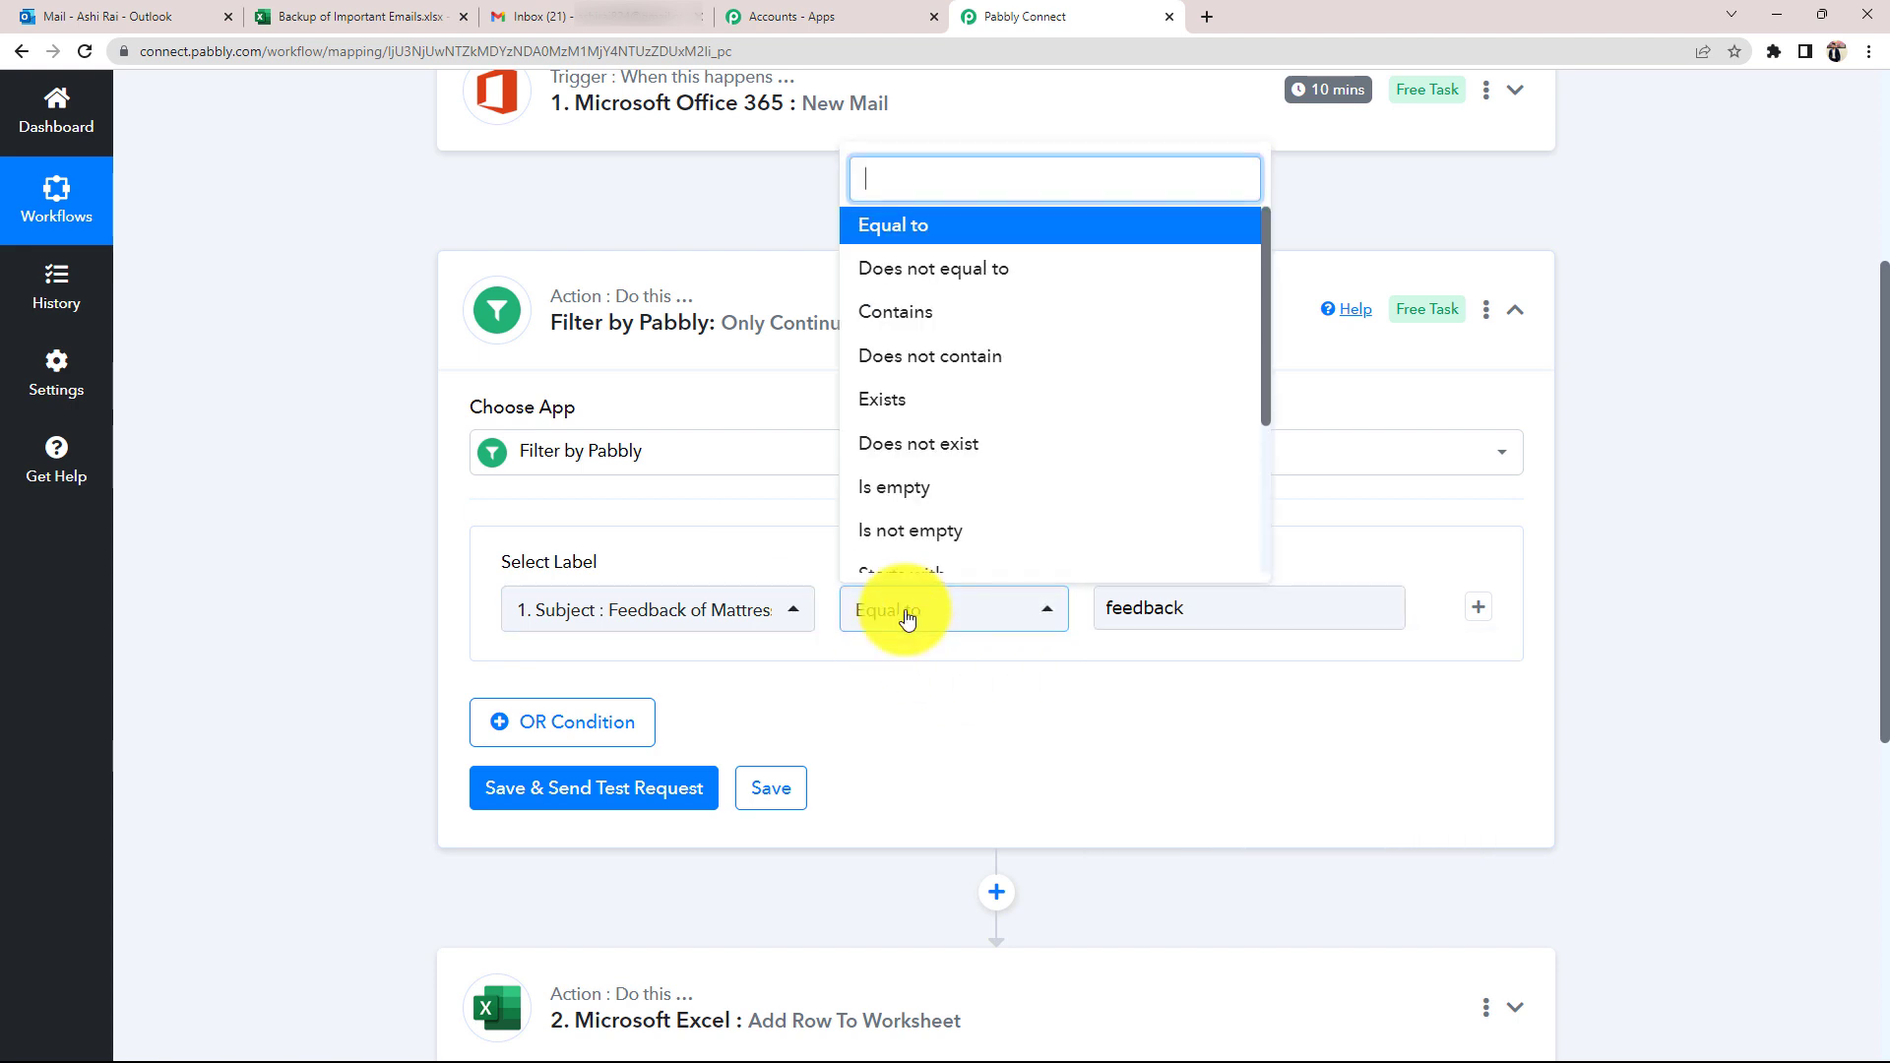
left_click(876, 311)
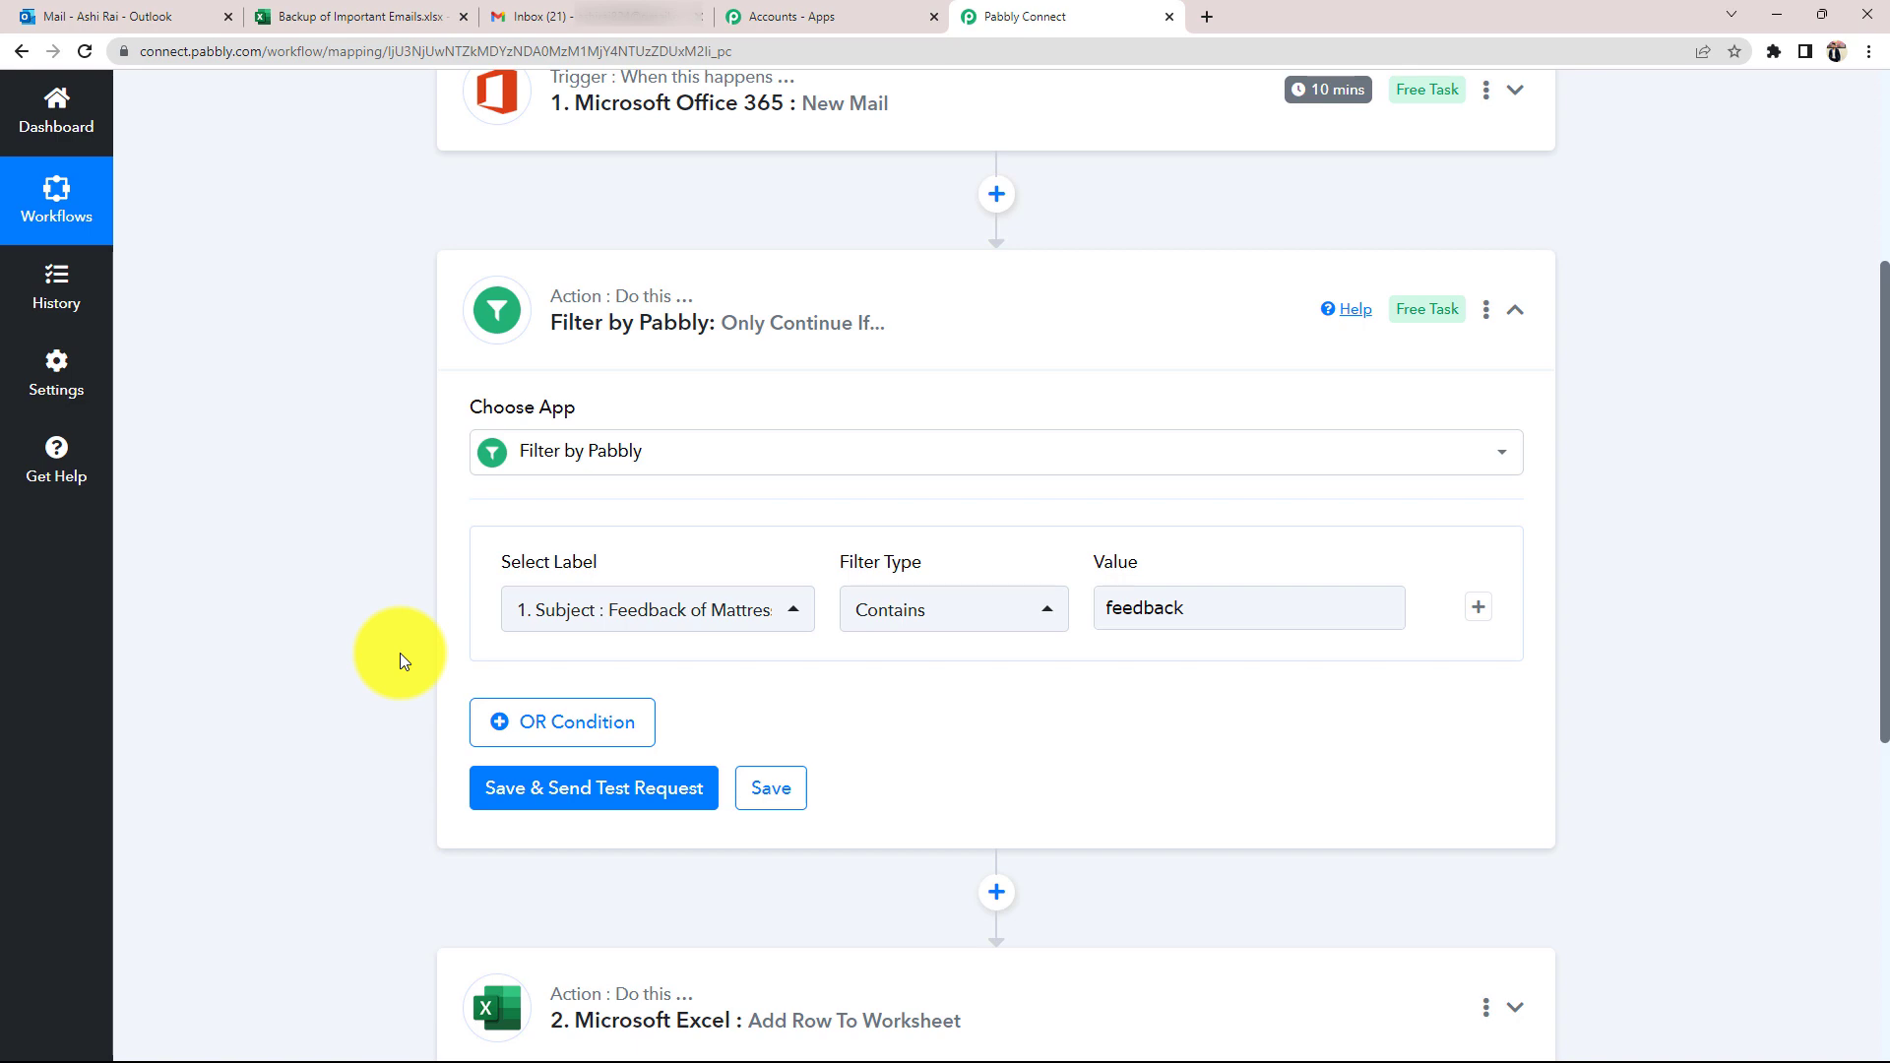
- Check the received email's subject in Outlook against the filter condition's Subject label in Pabbly Connect
left_click(89, 16)
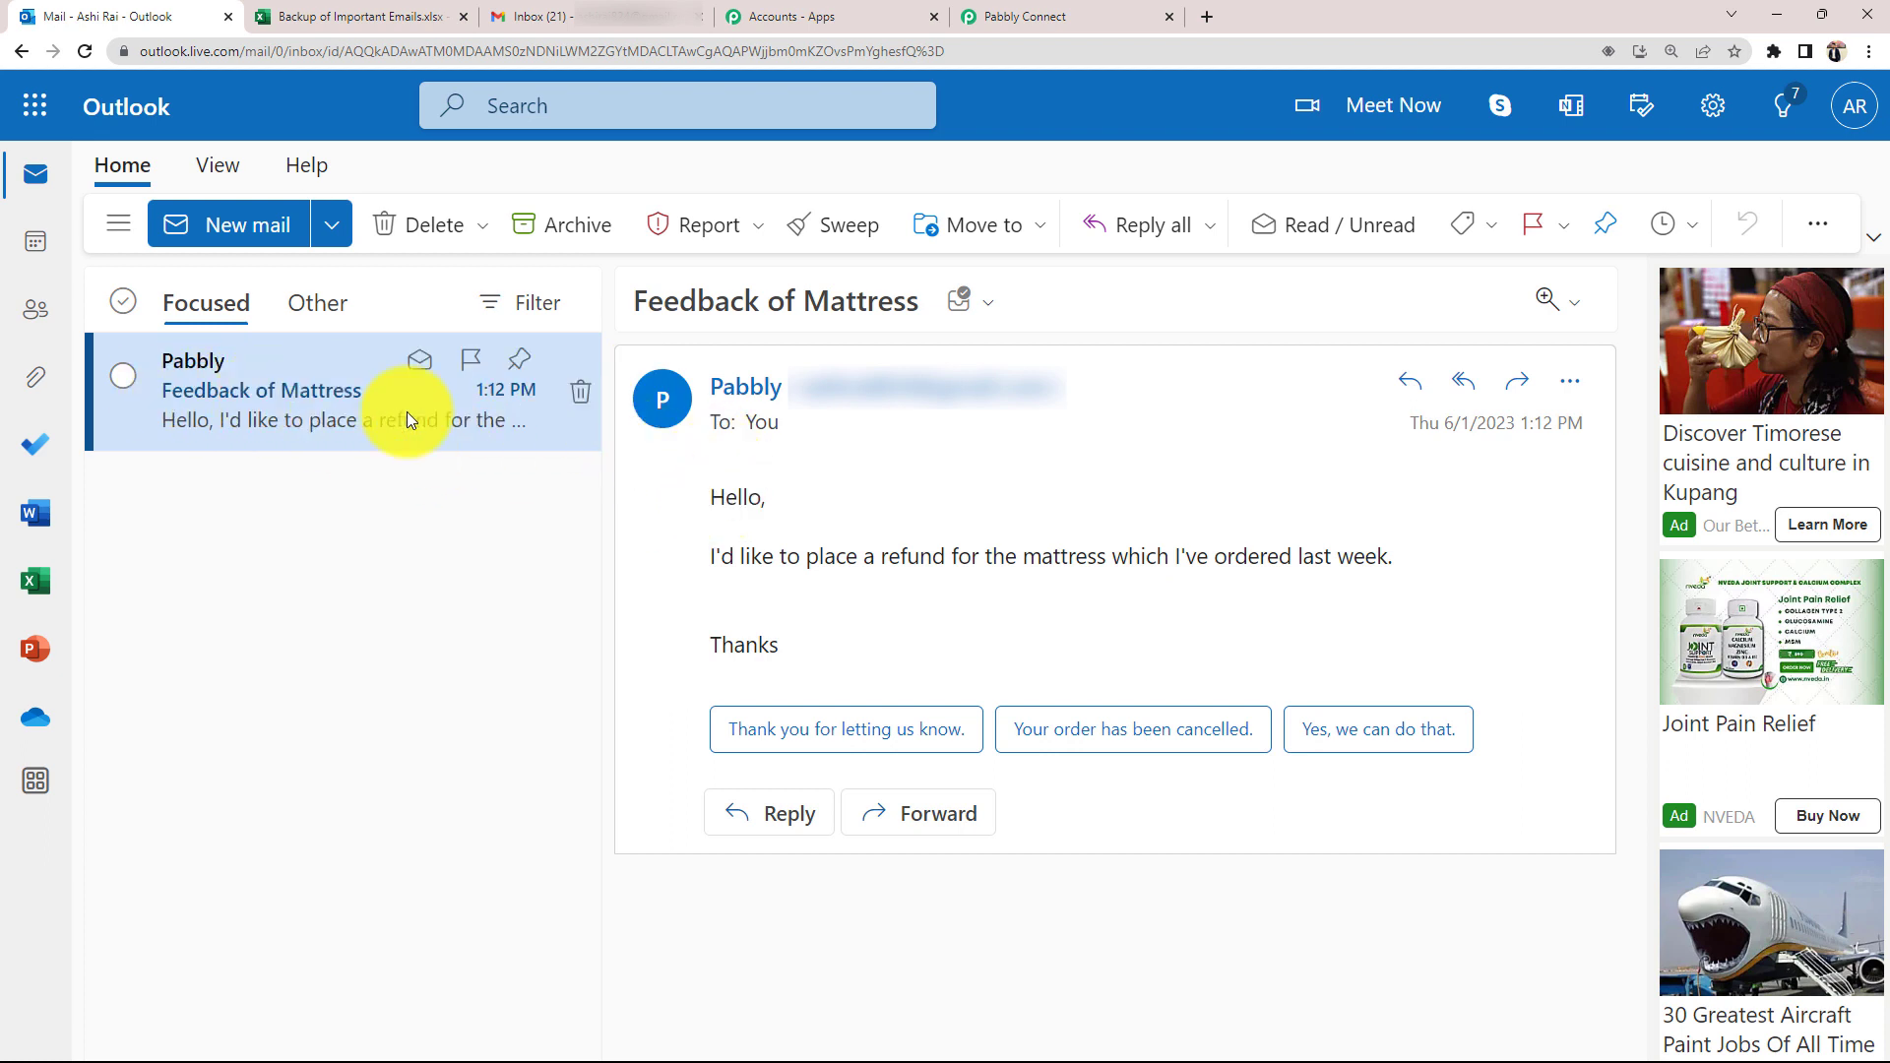
left_click(1032, 16)
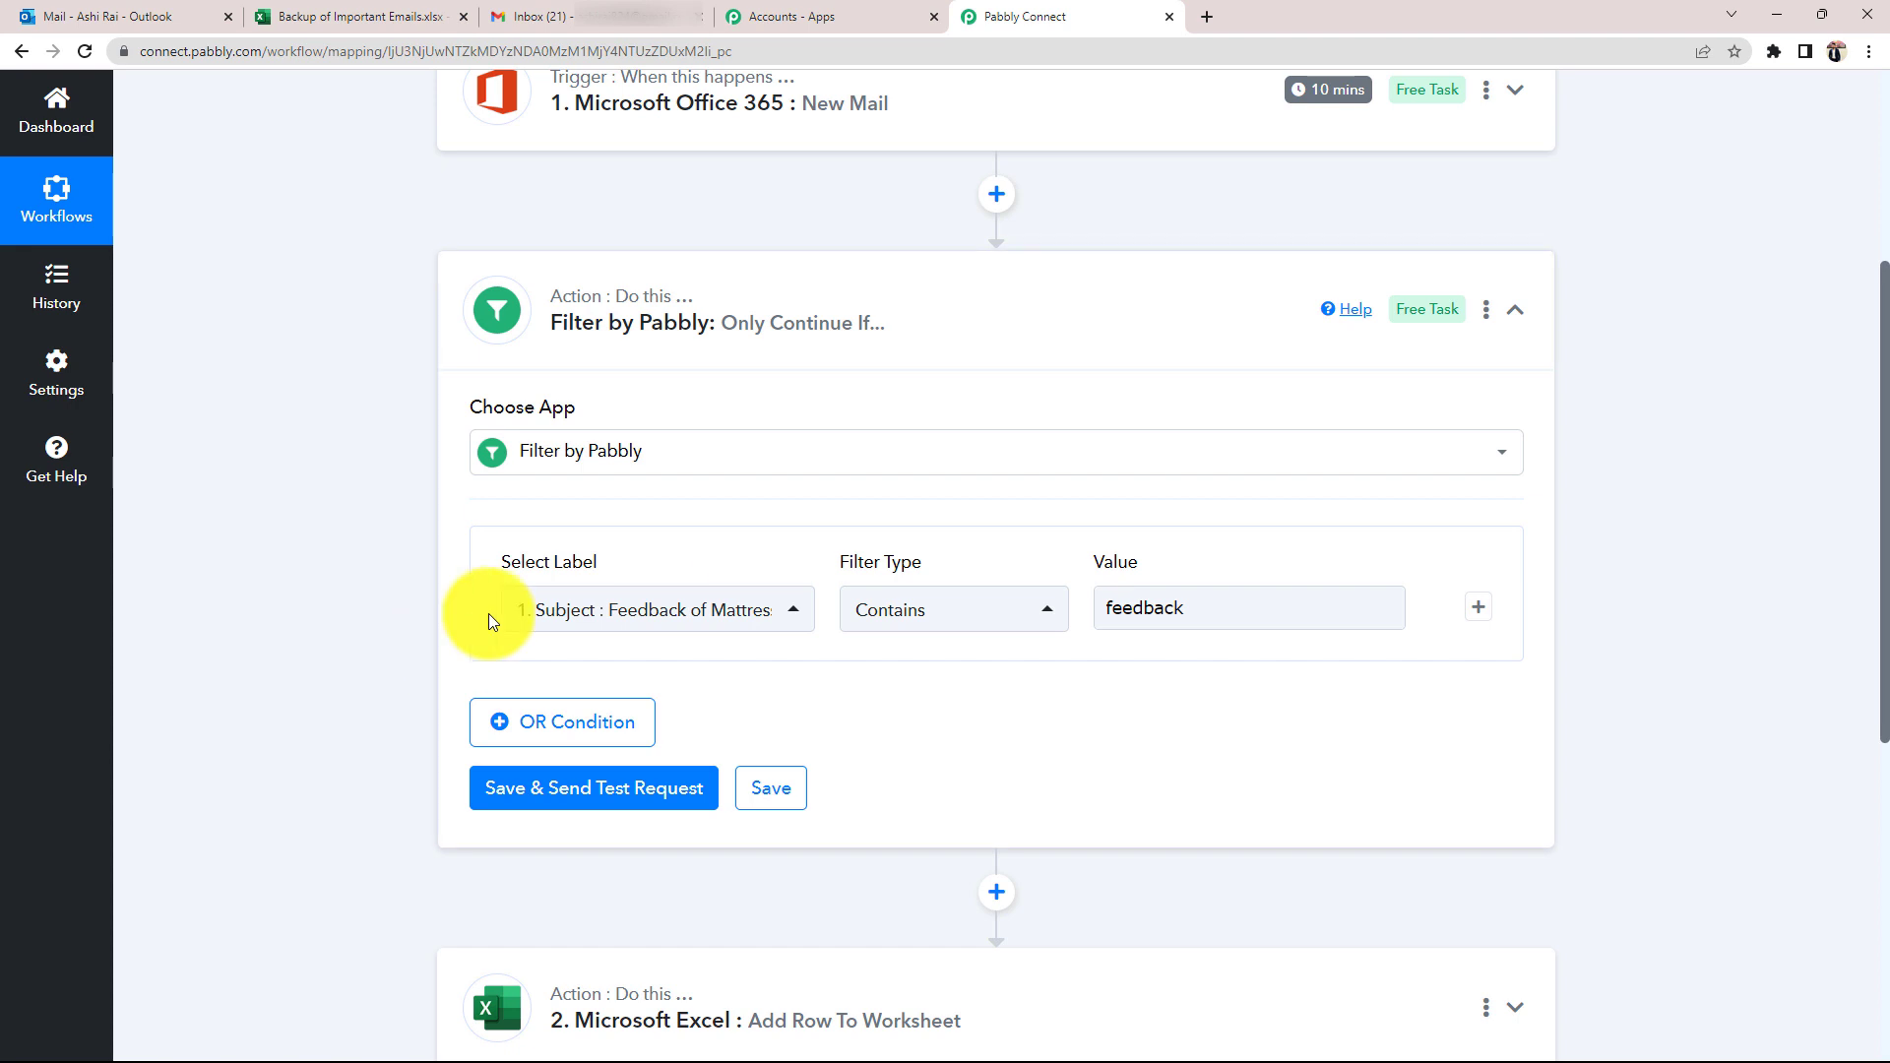
left_click(663, 616)
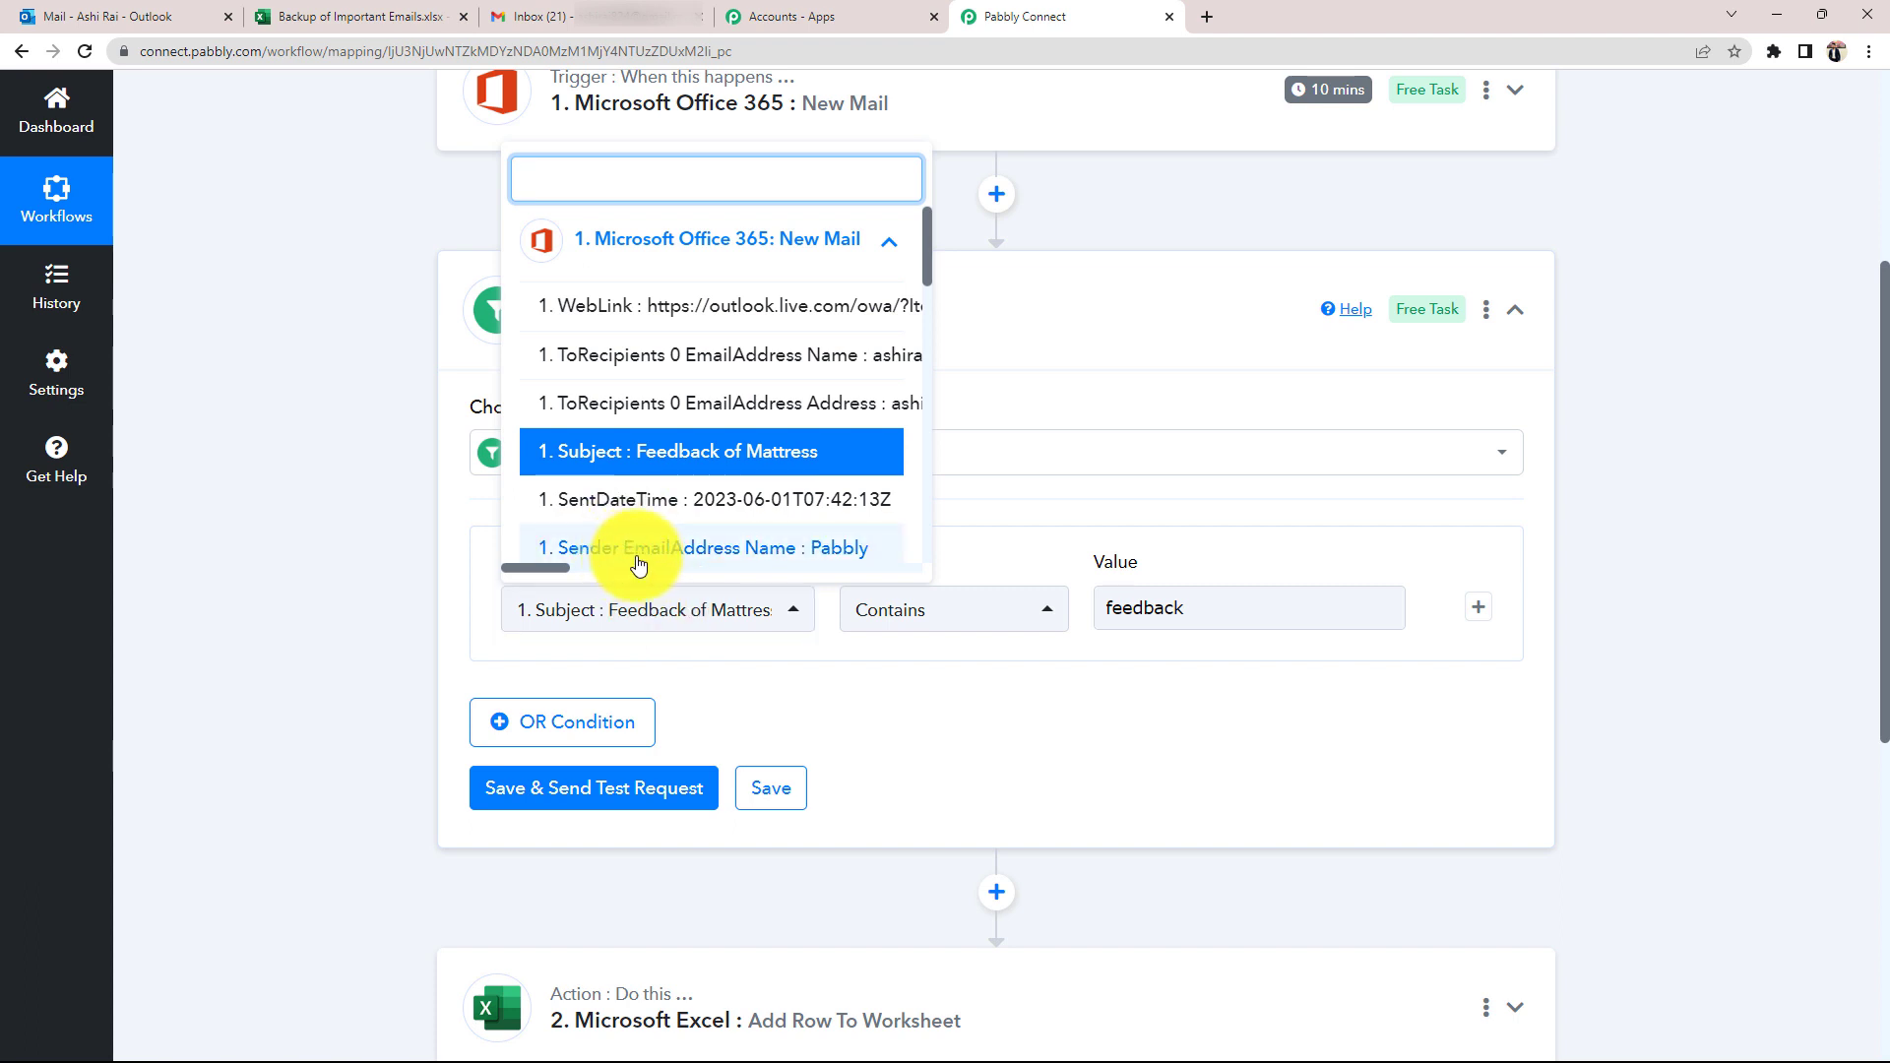
left_click(667, 611)
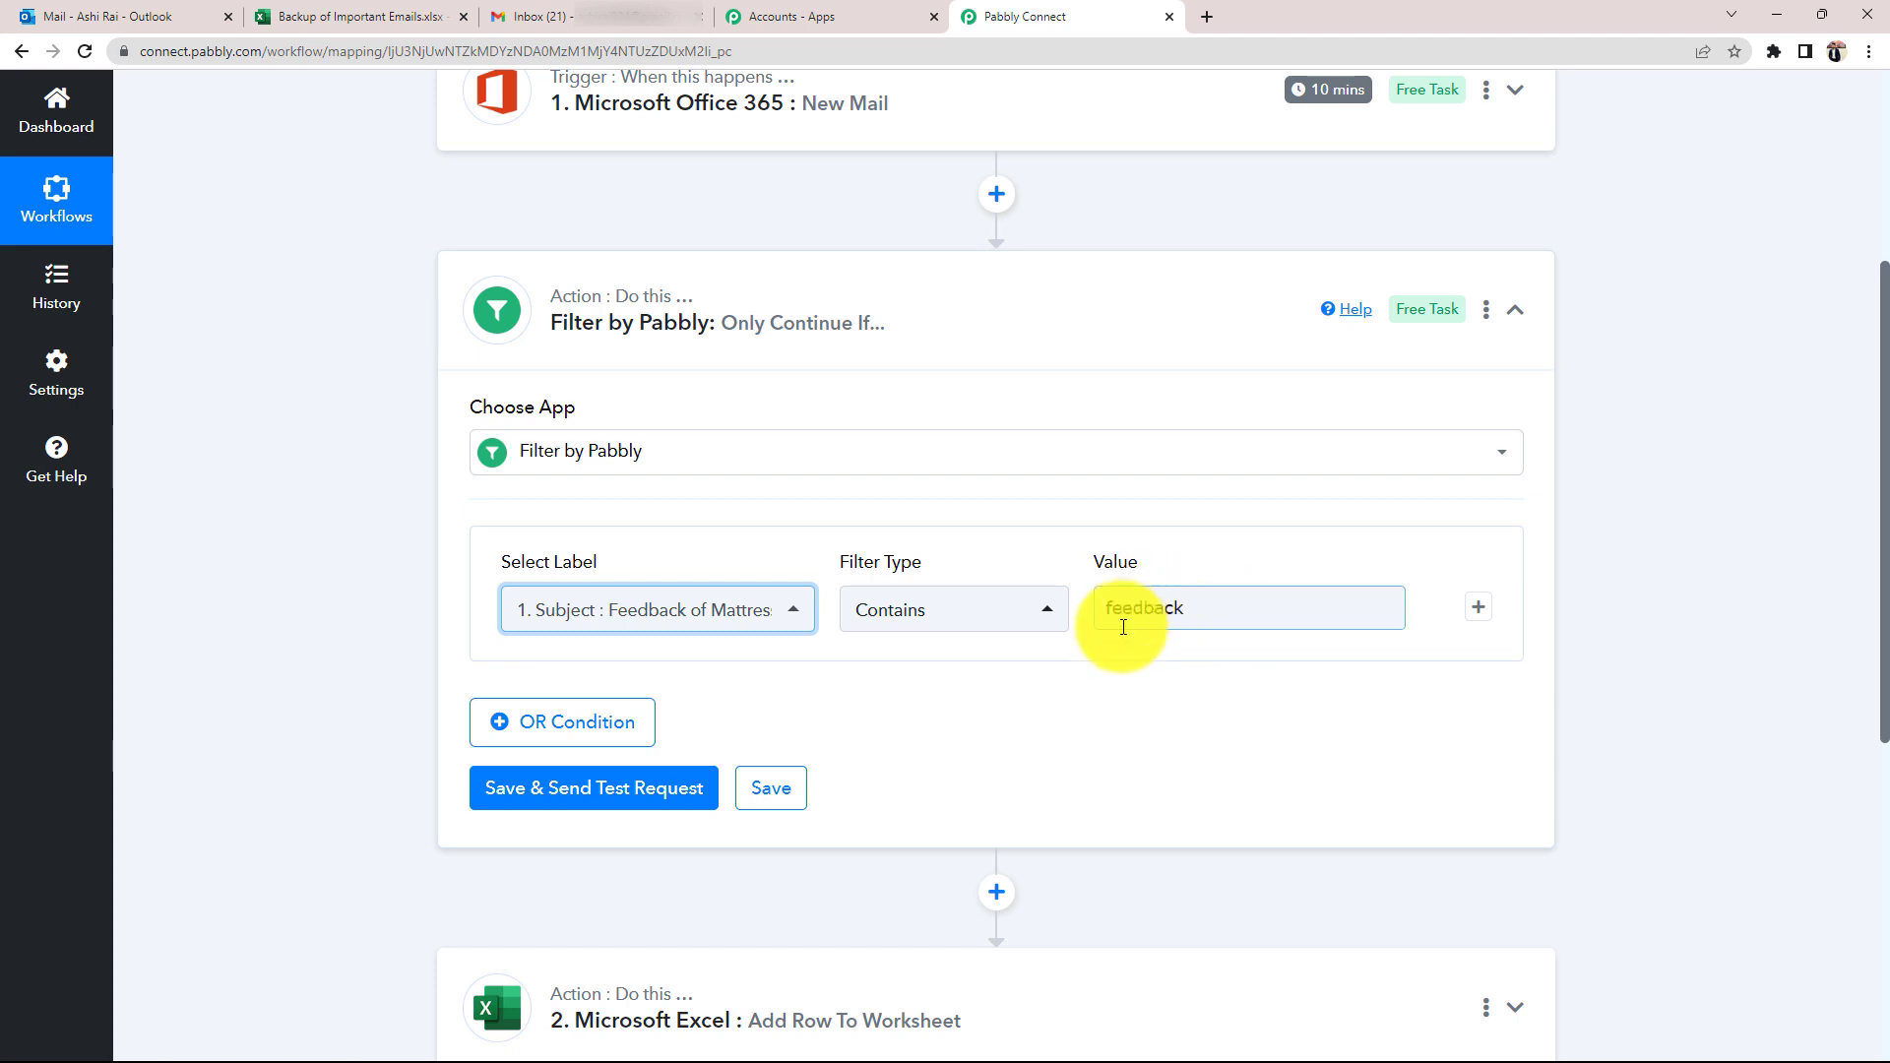
- Save the Filter by Pabbly step with a test request and check the response message against the condition's value
left_click(504, 793)
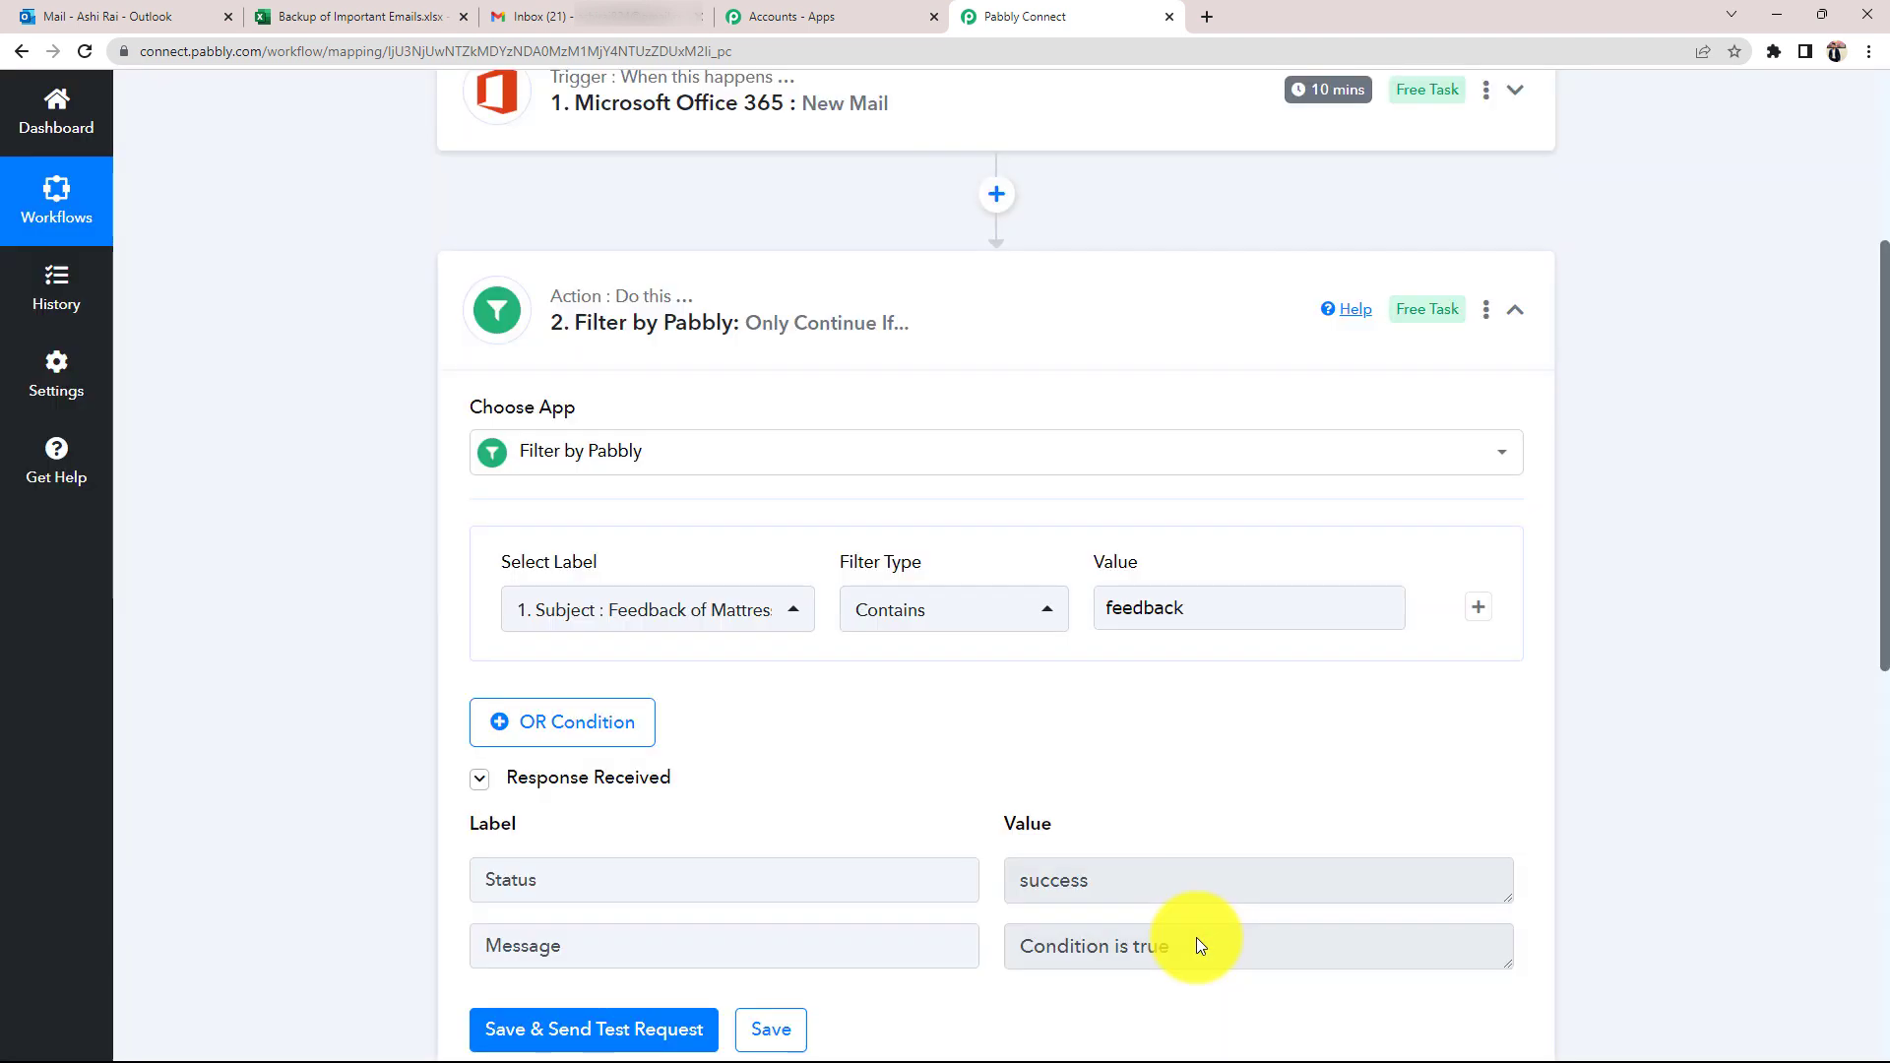
left_click_drag(1196, 937, 983, 961)
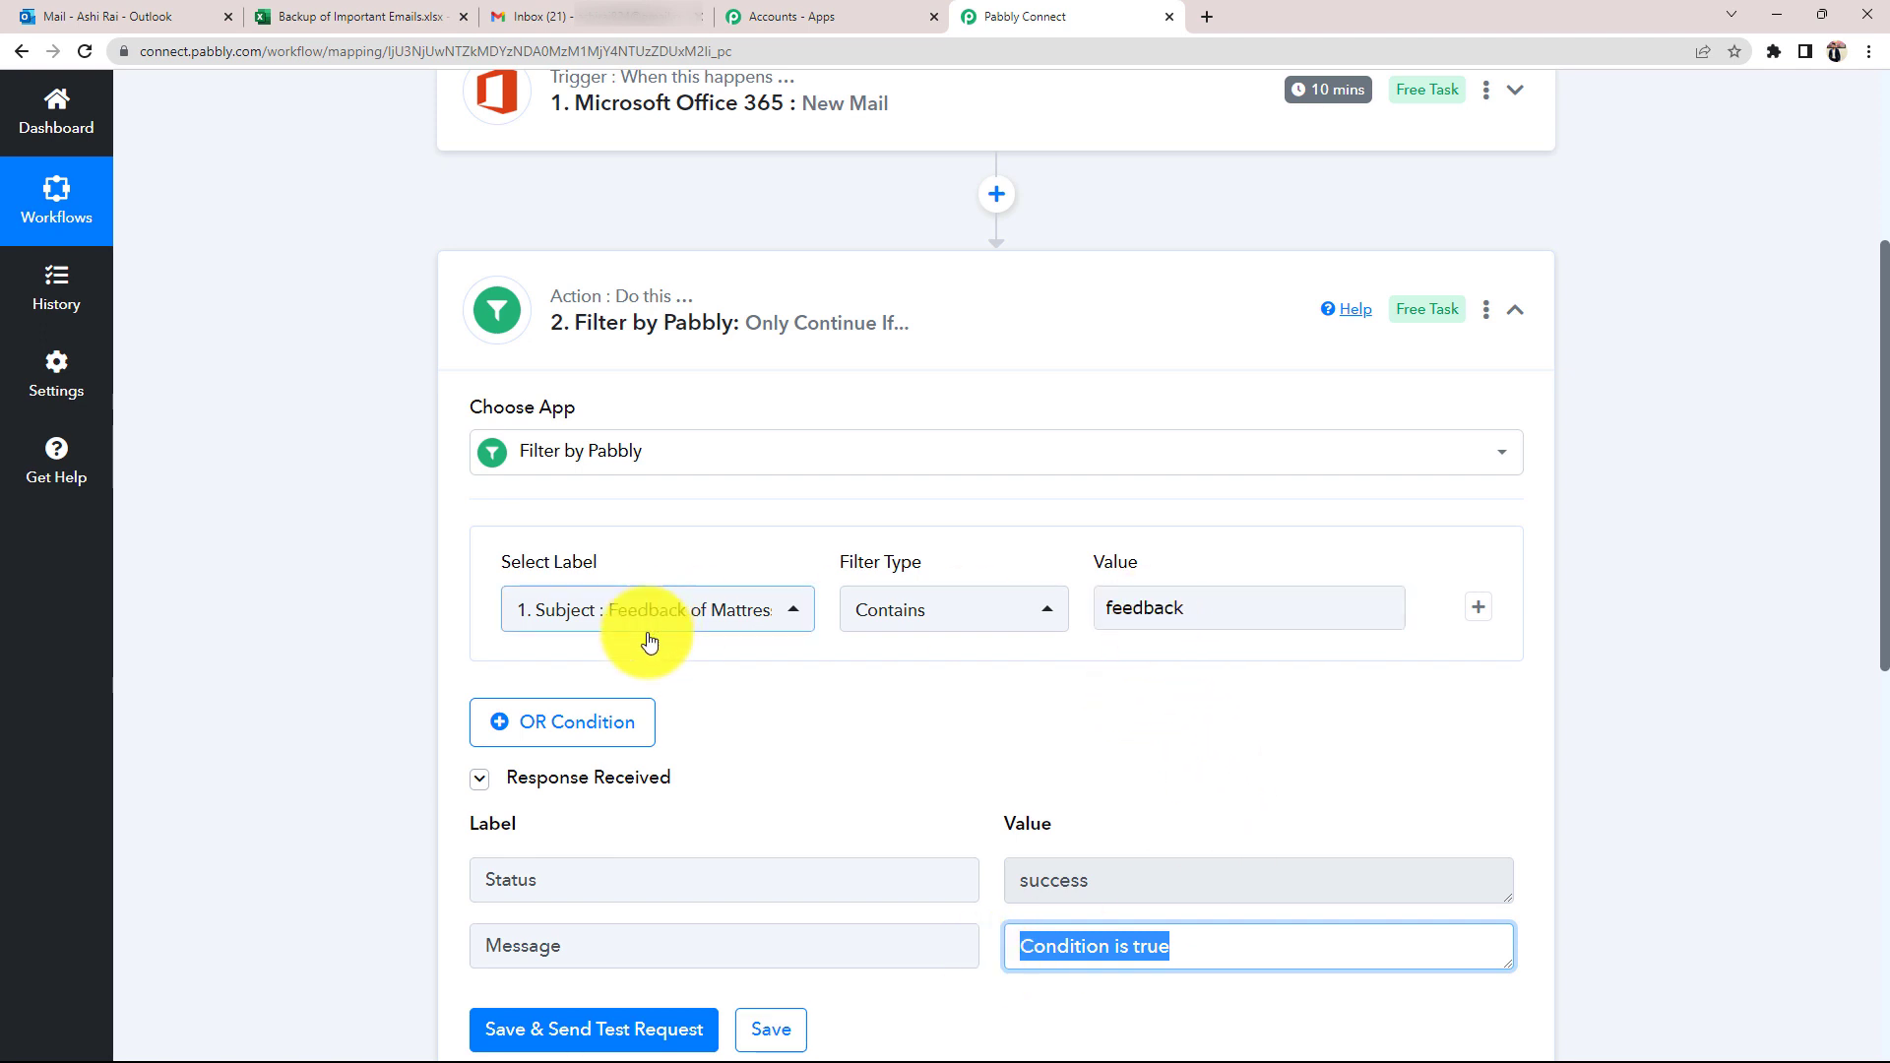
left_click(1193, 601)
left_click_drag(1193, 601, 1051, 675)
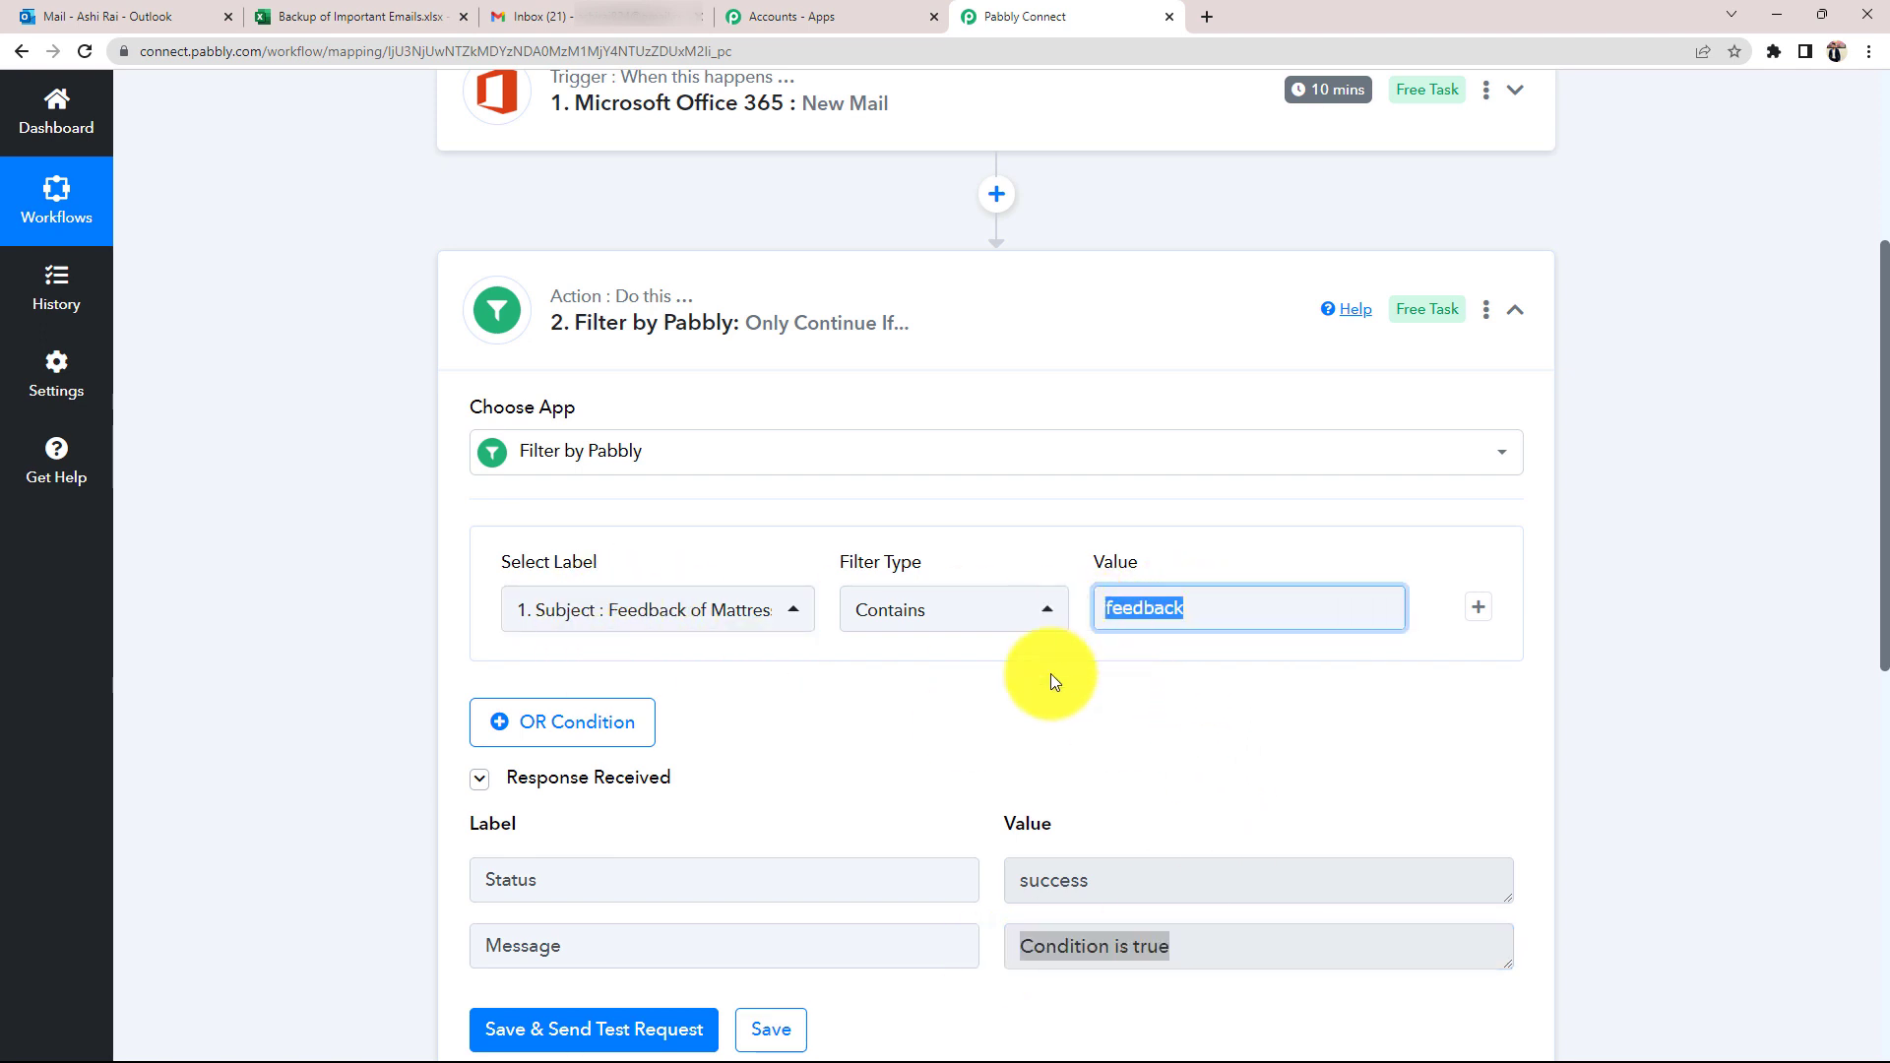
left_click(1026, 731)
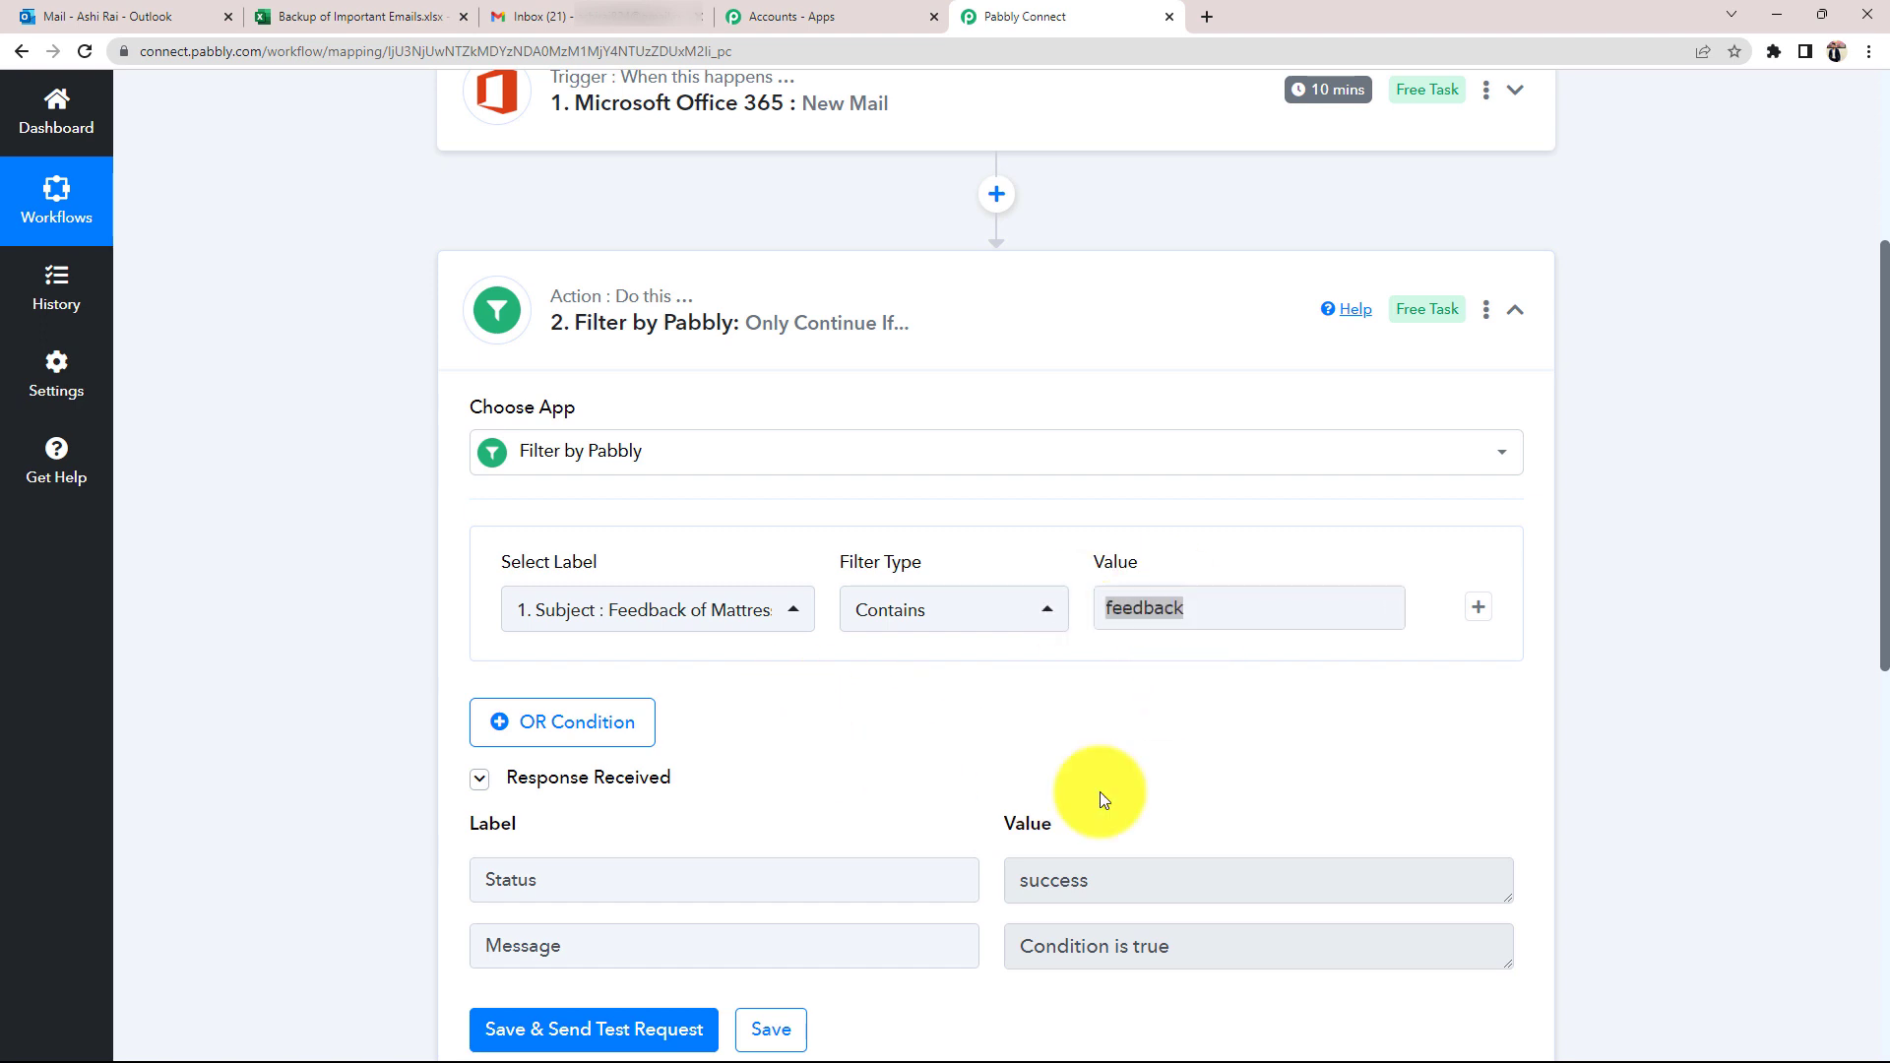
left_click_drag(1003, 945, 1181, 945)
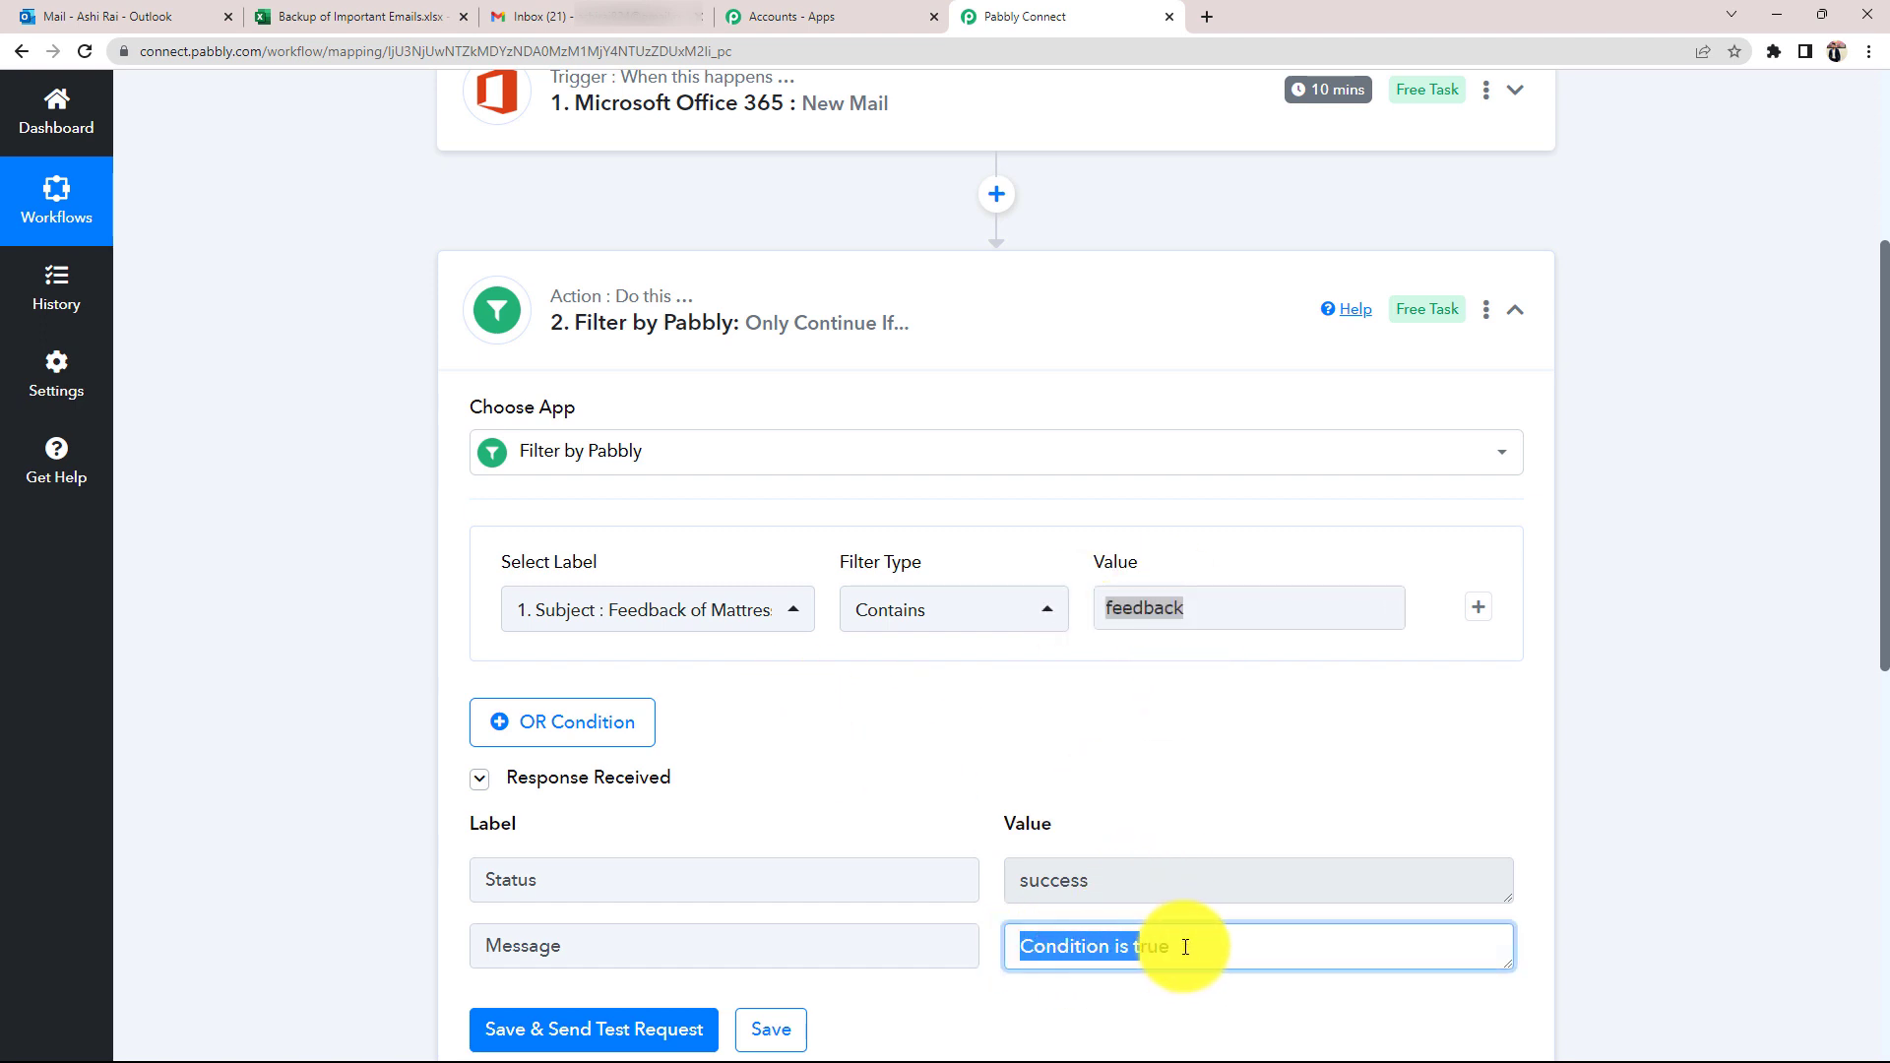
left_click(1151, 766)
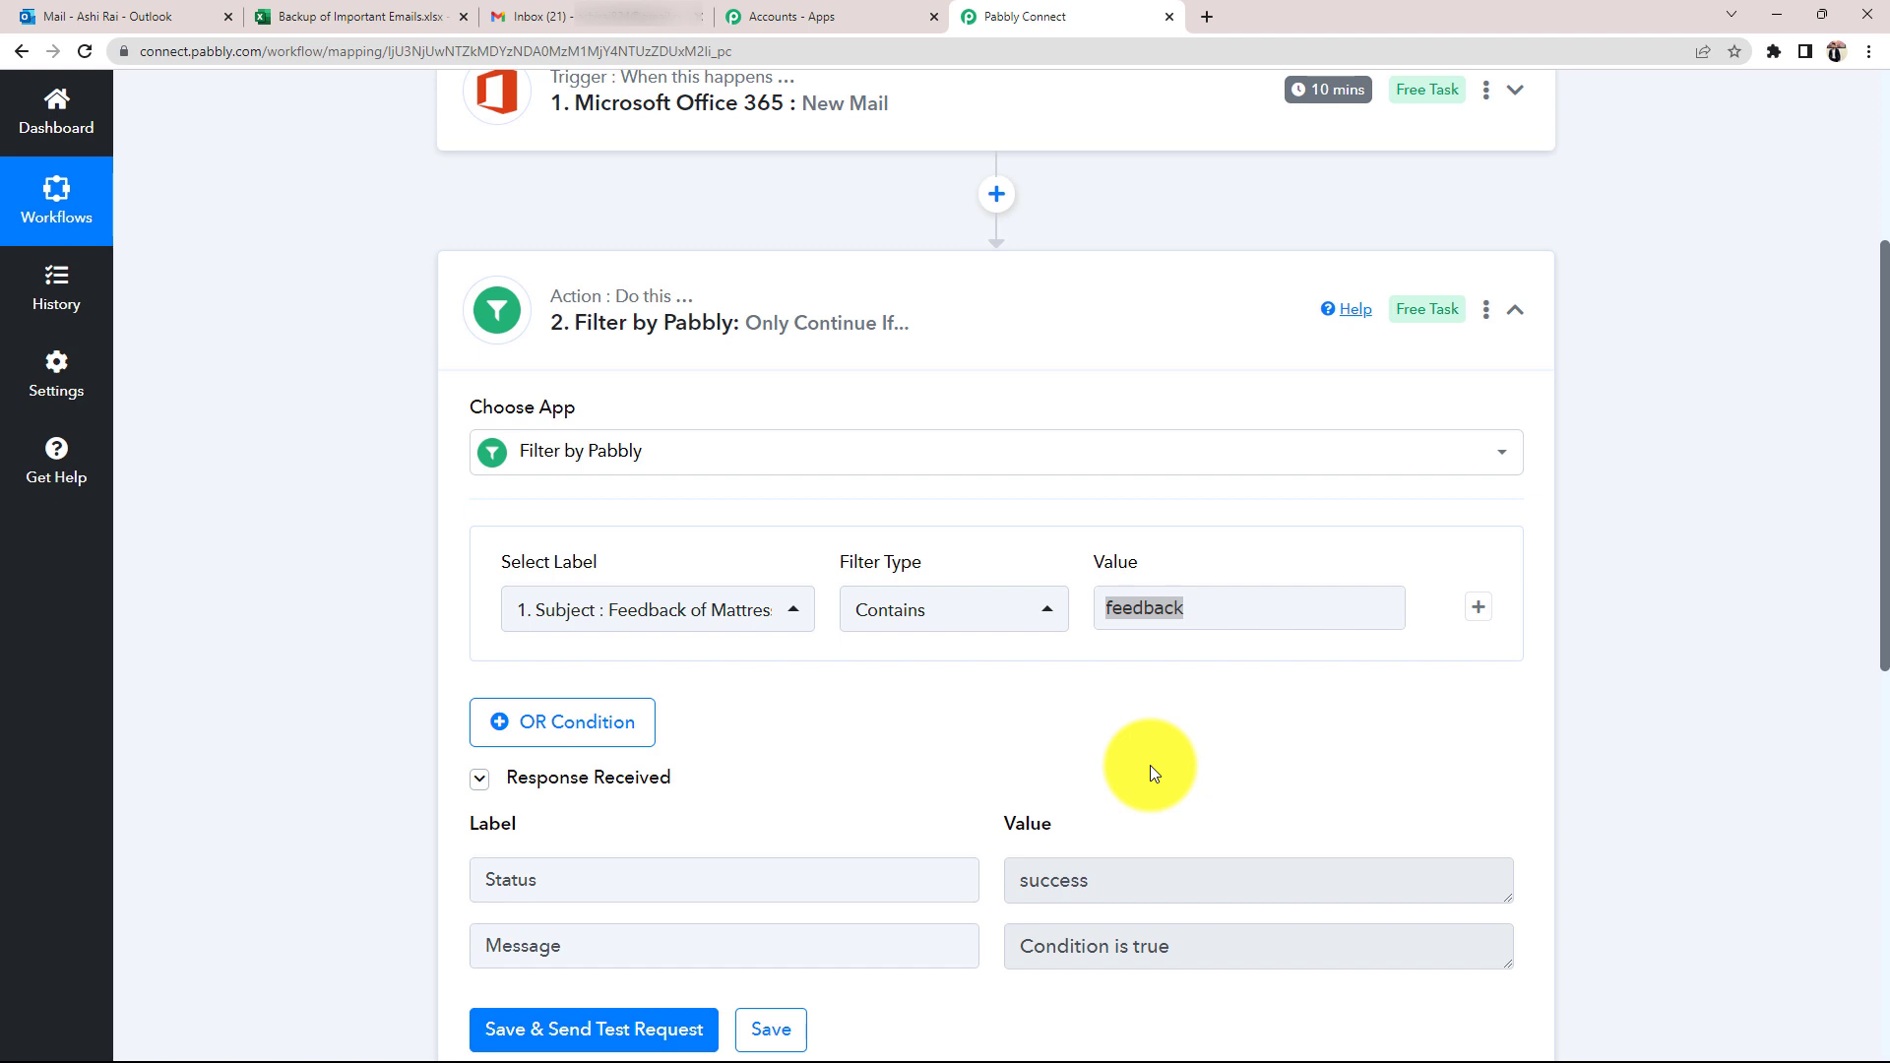
- Collapse the Filter by Pabbly step and review the workflow's sequence from the New Mail trigger through the filter
left_click(1016, 316)
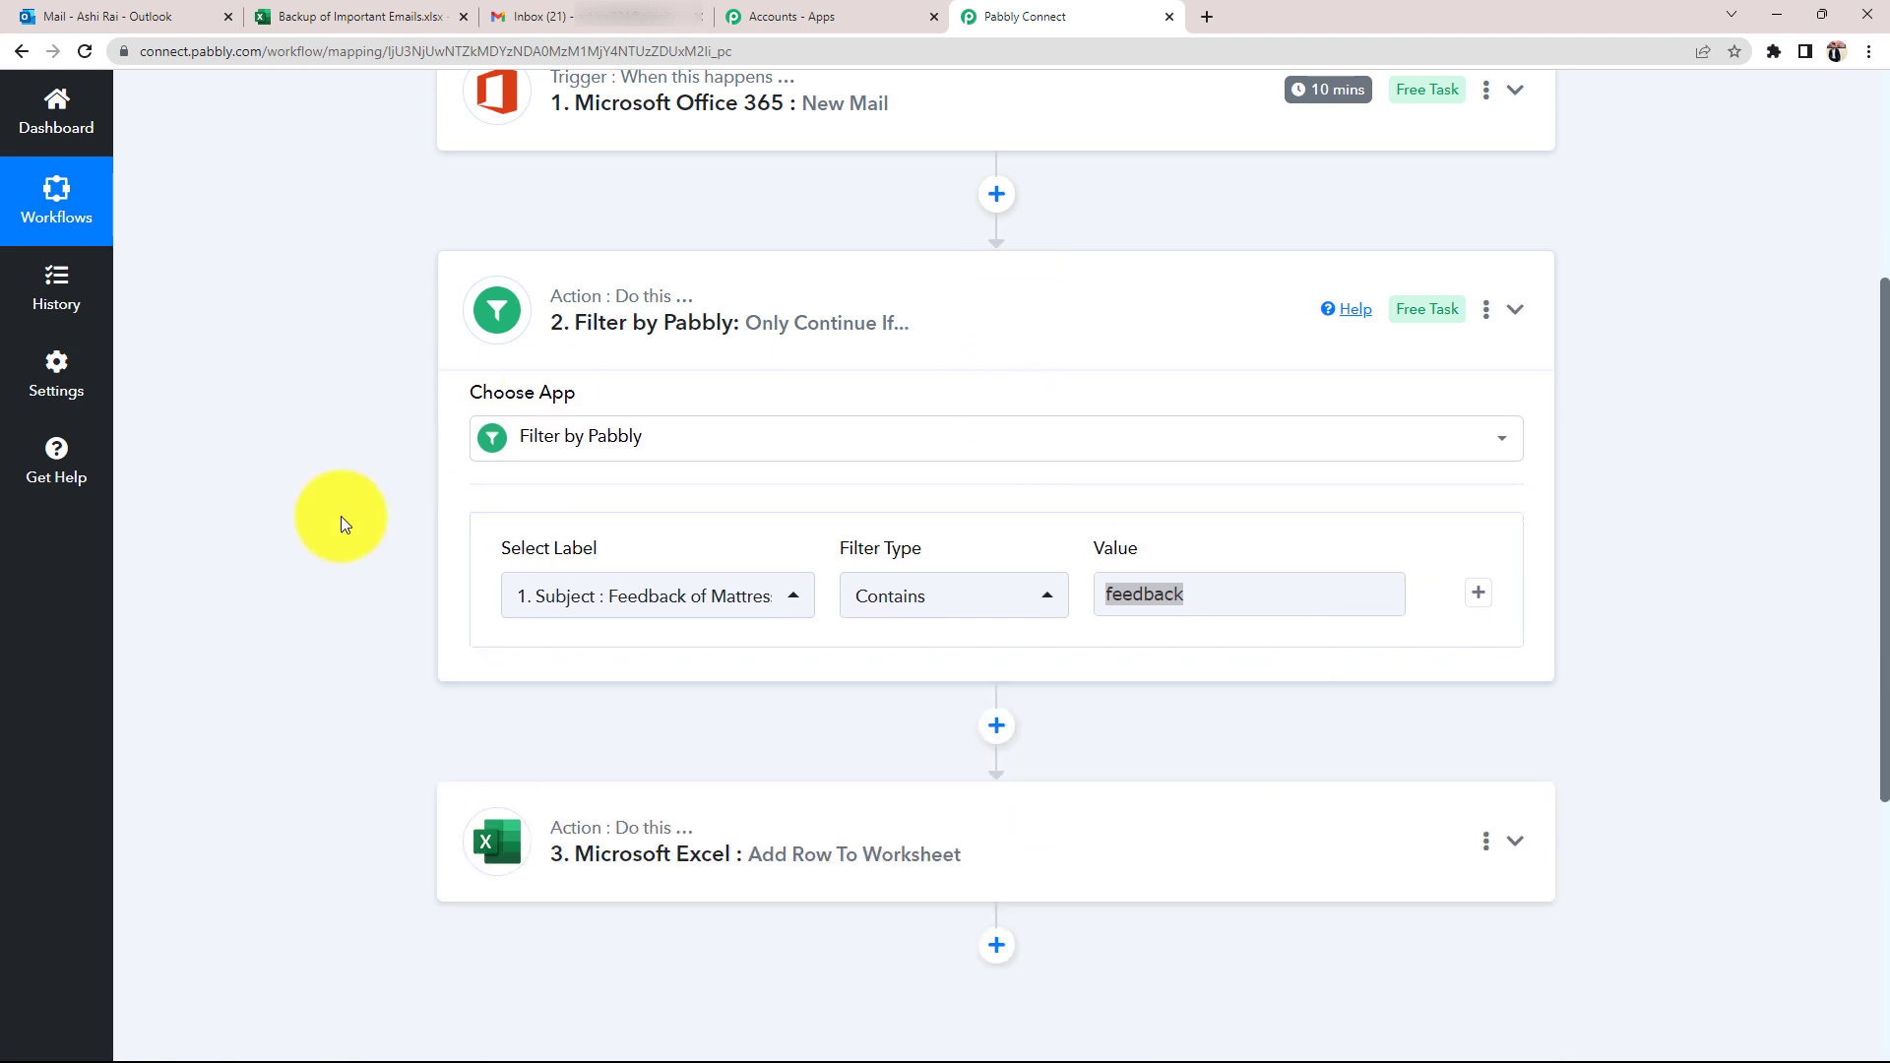
scroll(321, 558, "up", 4)
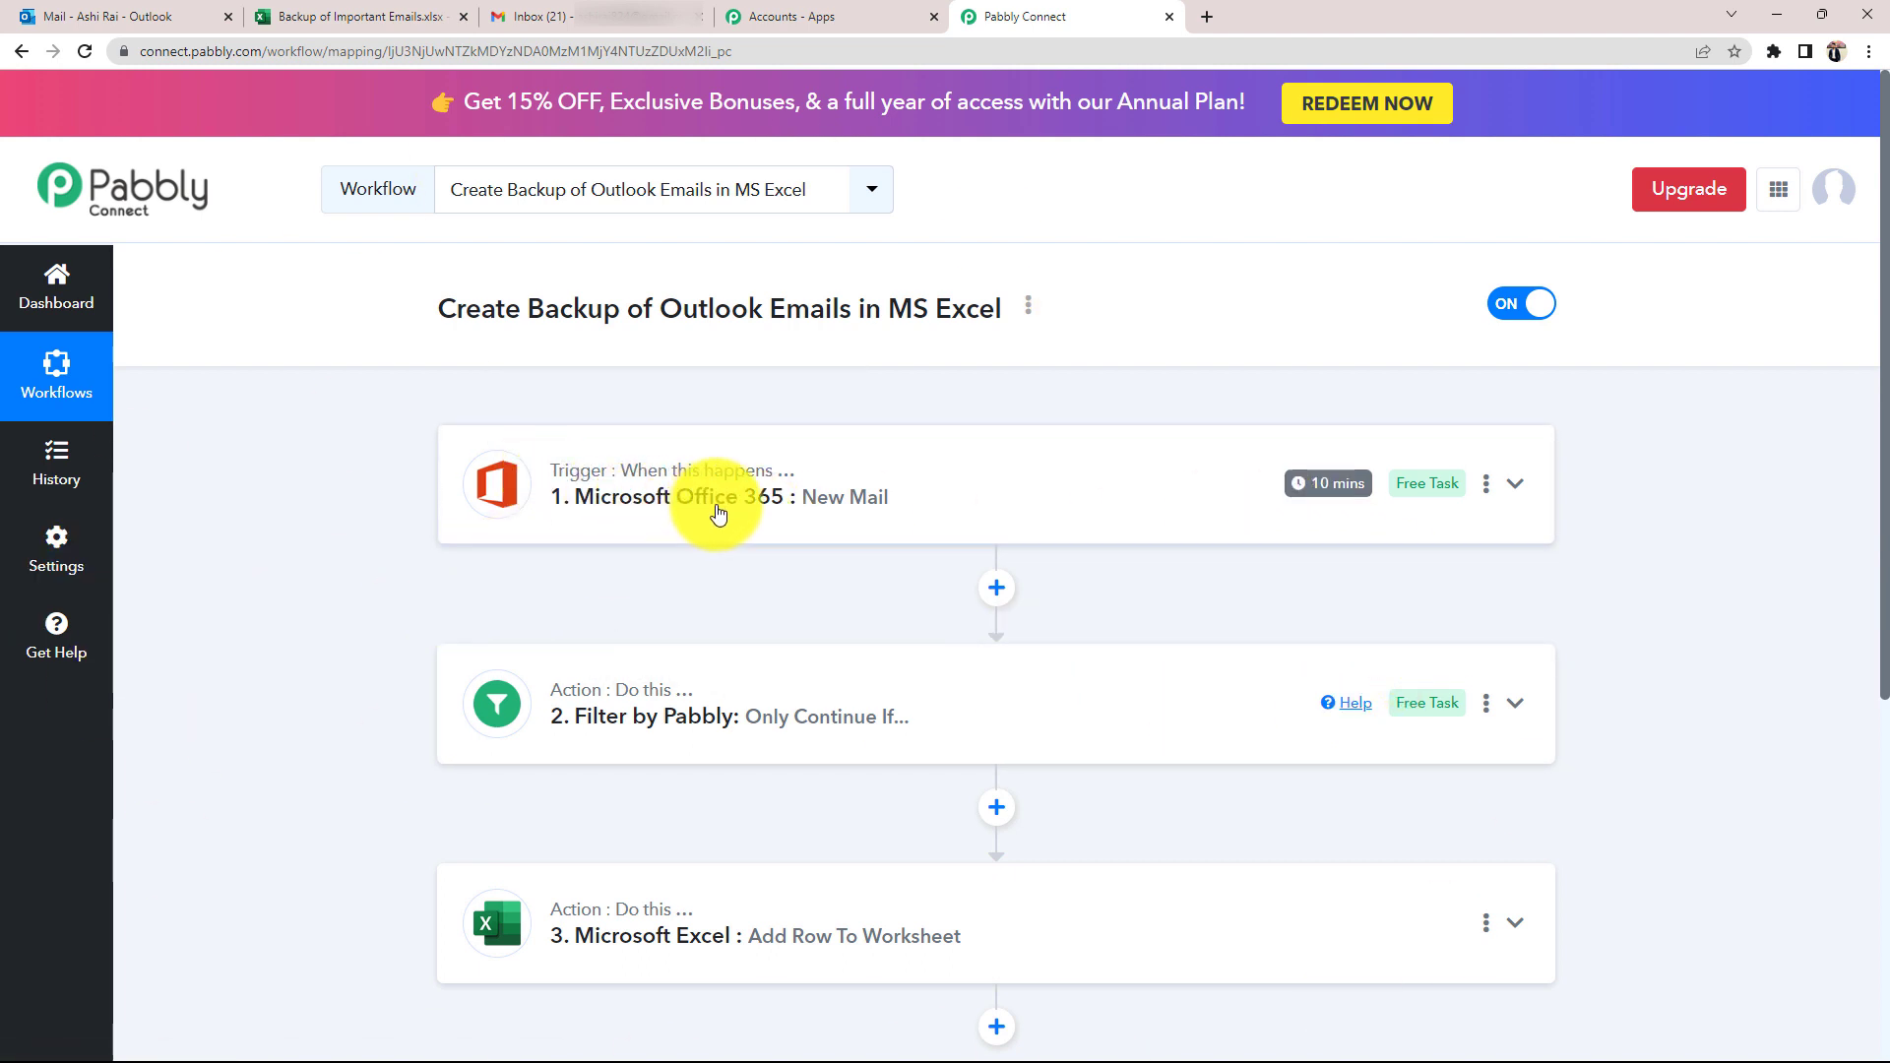
mouse_move(605, 486)
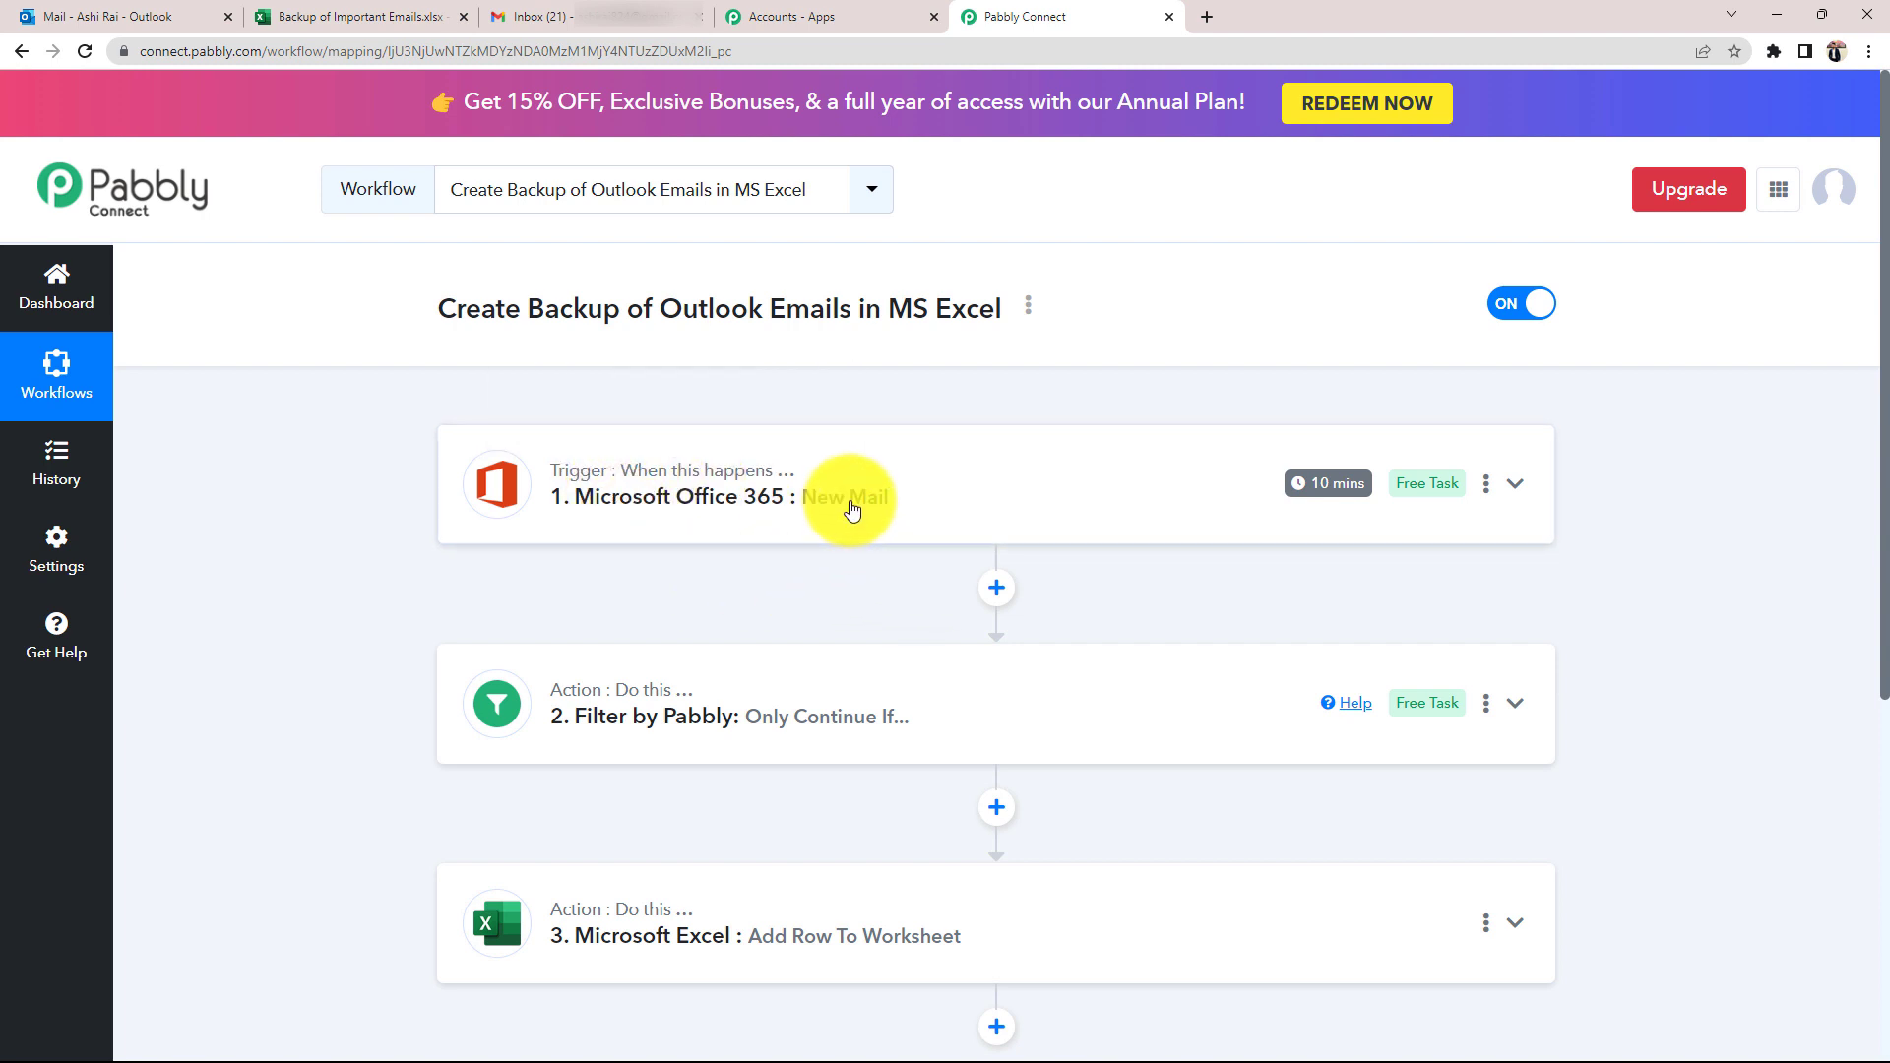
mouse_move(673, 729)
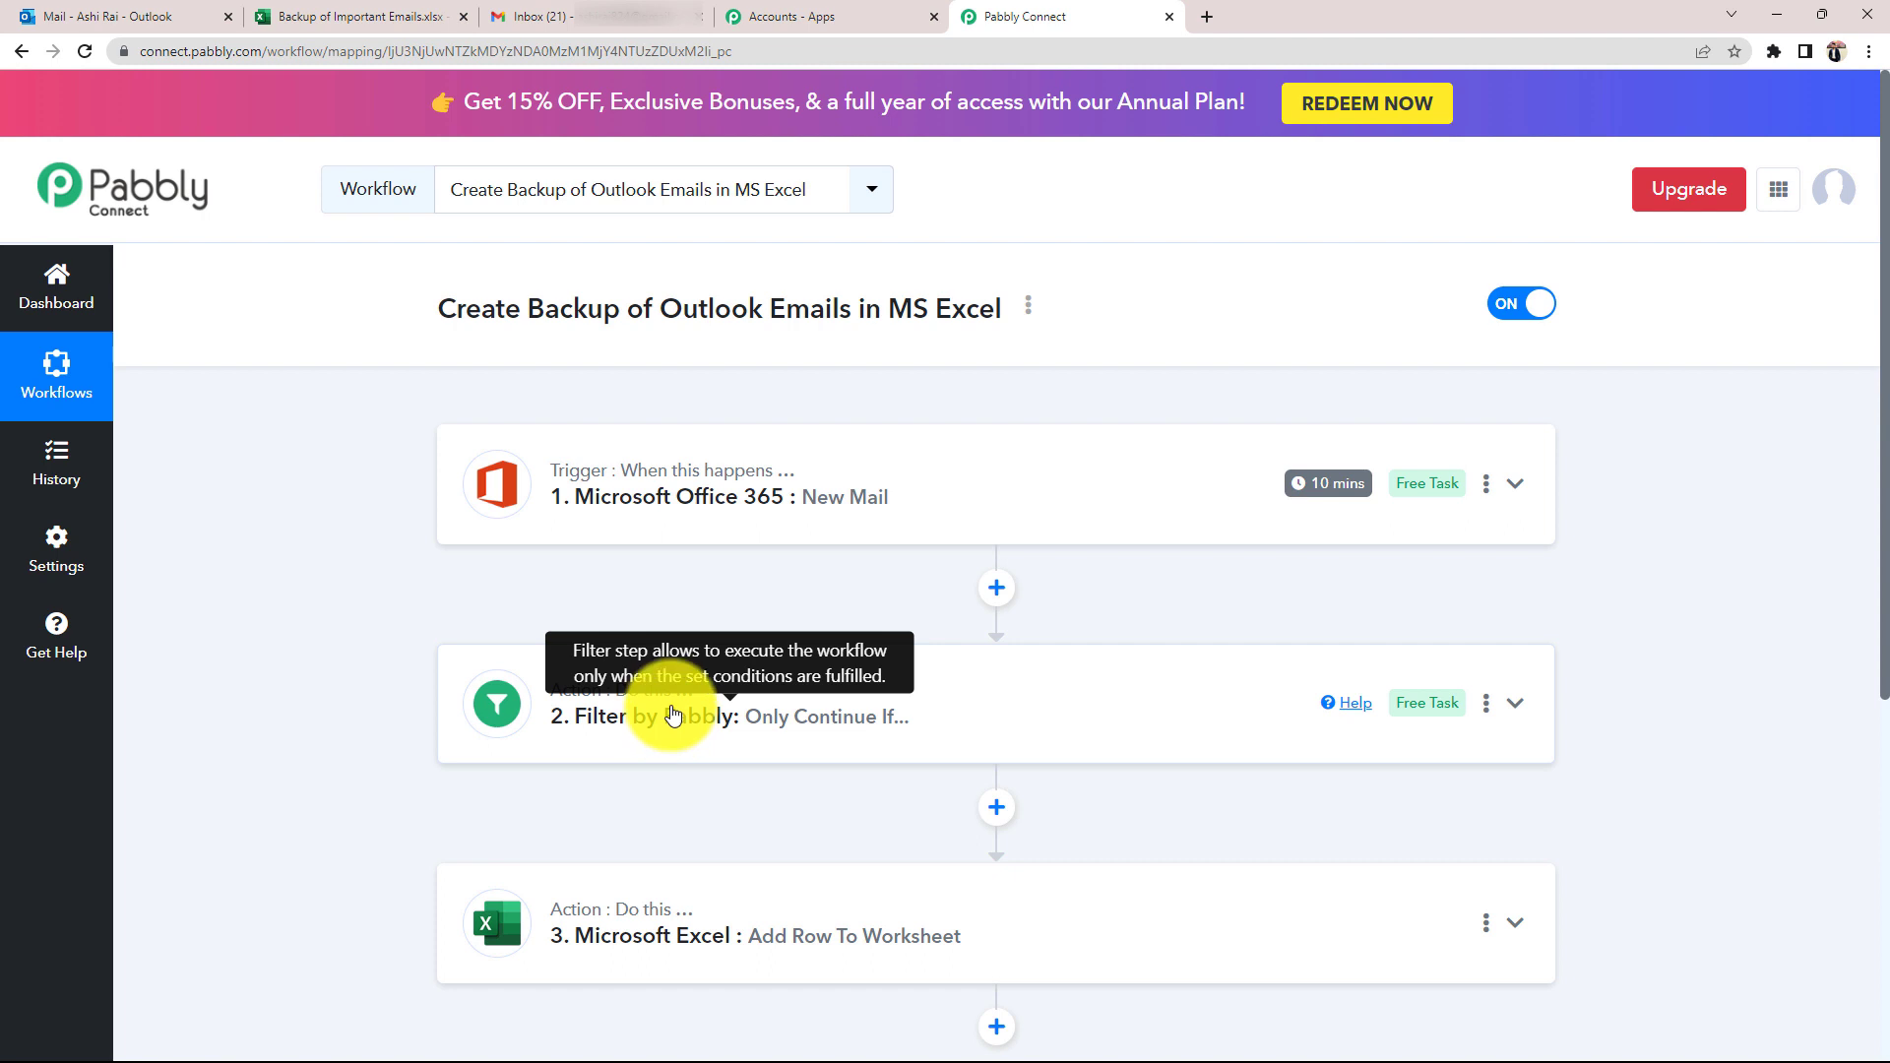